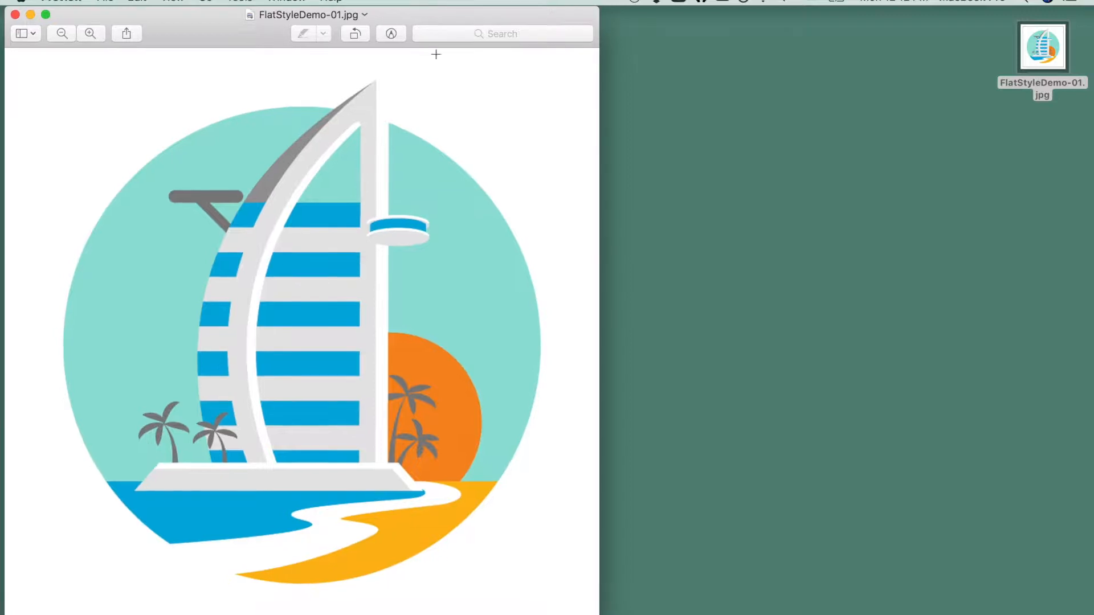
- Close the FlatStyleDemo-01.jpg reference preview and switch to Adobe Illustrator CC 2017
drag(600, 614, 565, 577)
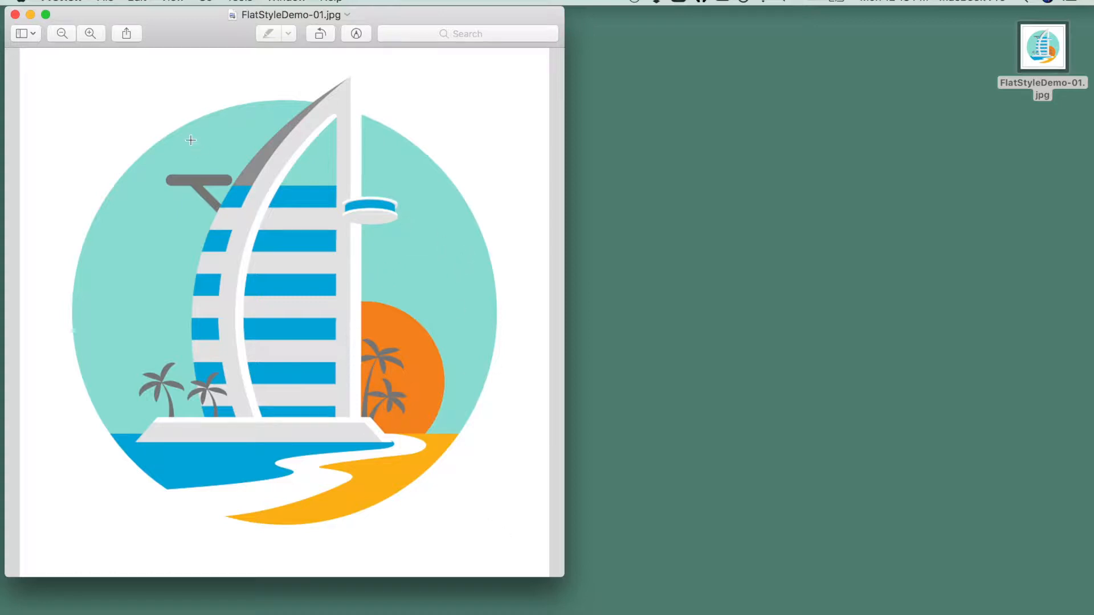
click(16, 15)
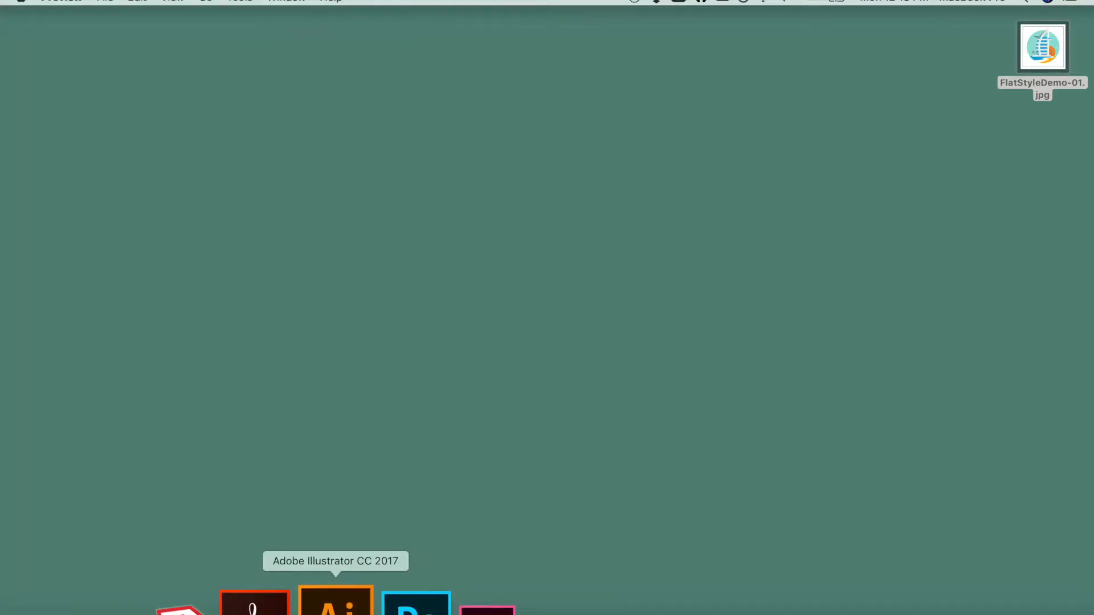
click(335, 603)
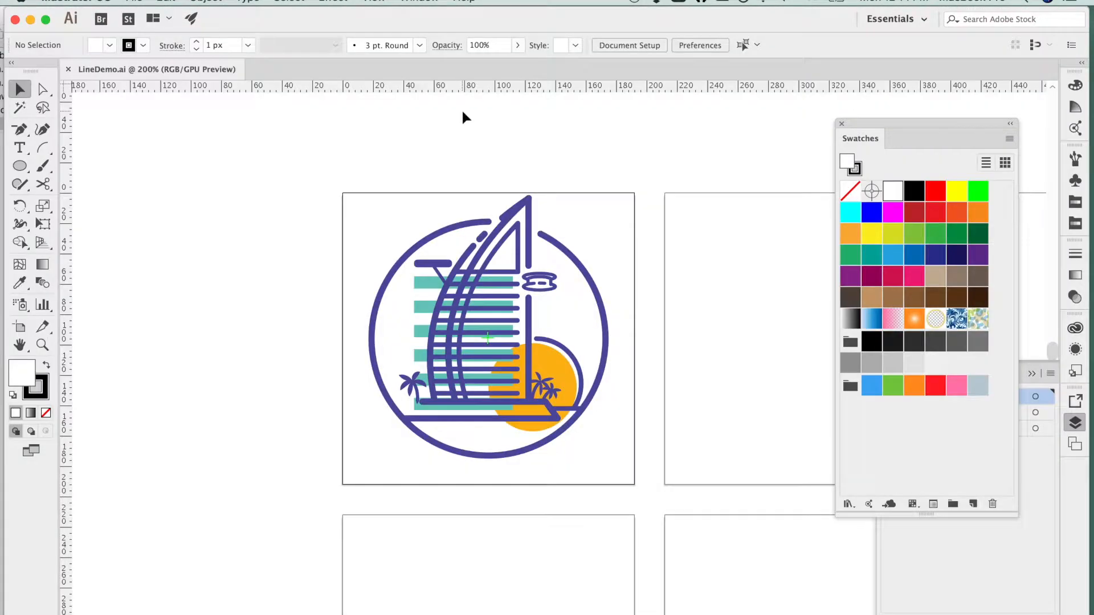
- Move the Swatches panel aside and look over the finished line icon and the empty artboards around it
drag(933, 122, 964, 89)
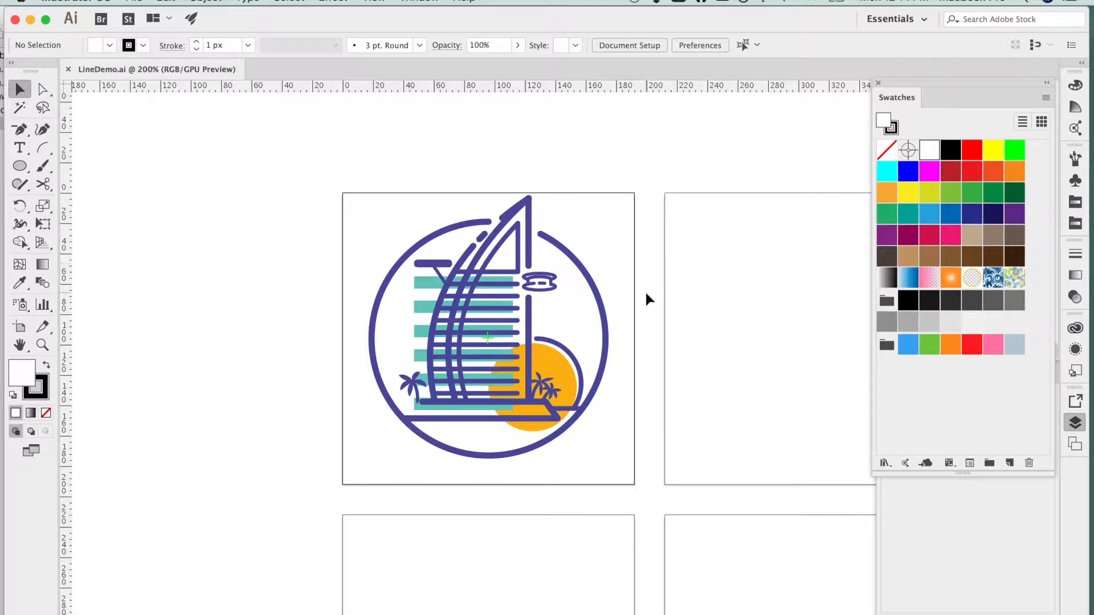
drag(650, 353, 402, 303)
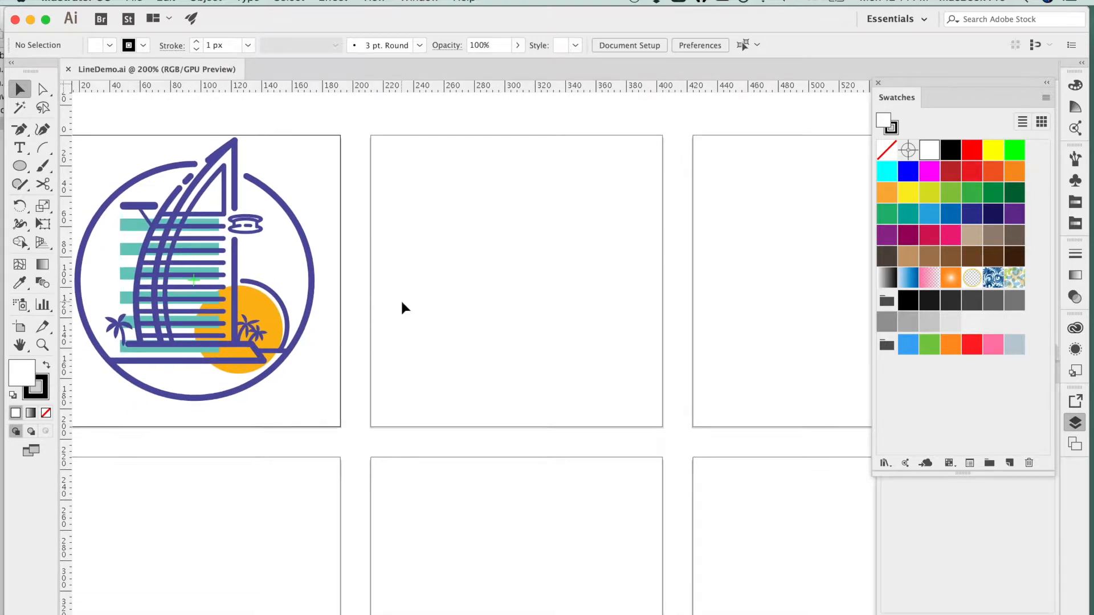
key(super+minus)
drag(639, 342, 724, 323)
drag(456, 361, 409, 387)
scroll(679, 286, right, 5)
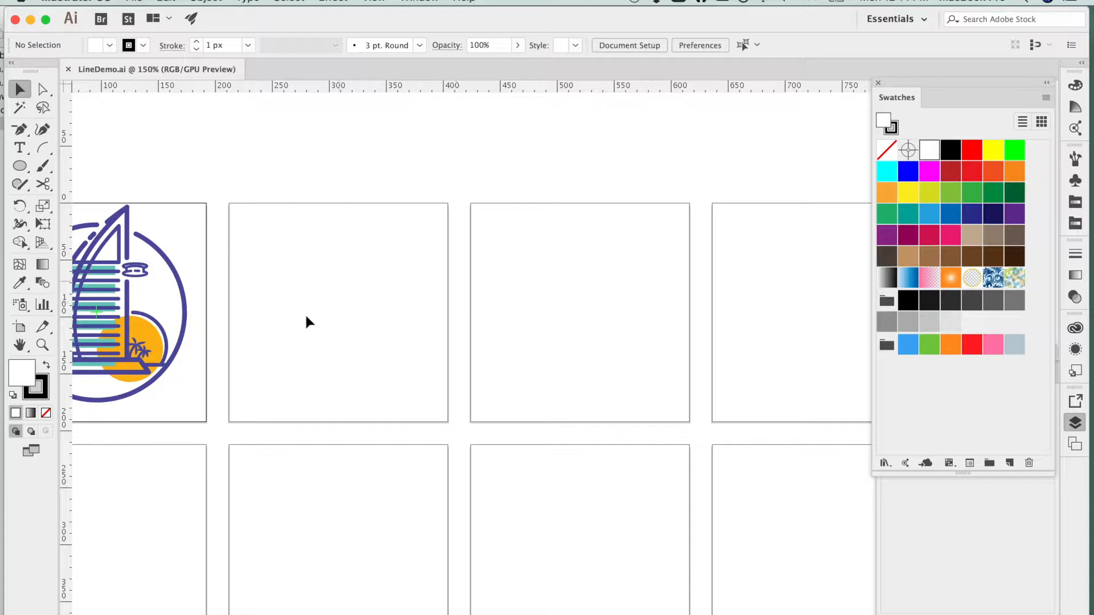
scroll(695, 313, left, 4)
scroll(627, 274, down, 2)
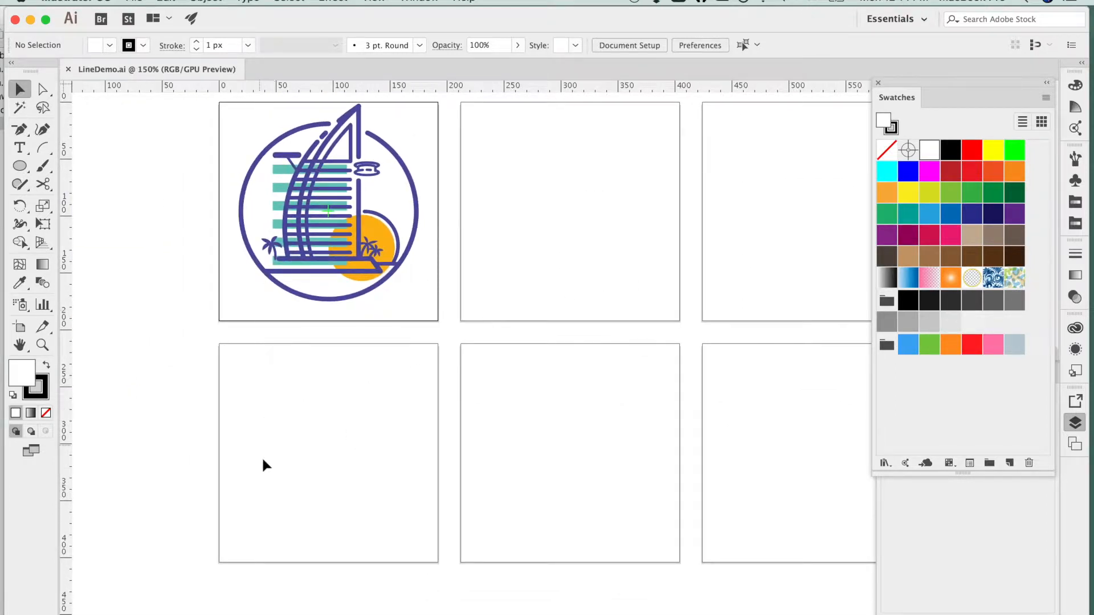
scroll(362, 459, down, 2)
scroll(363, 460, left, 2)
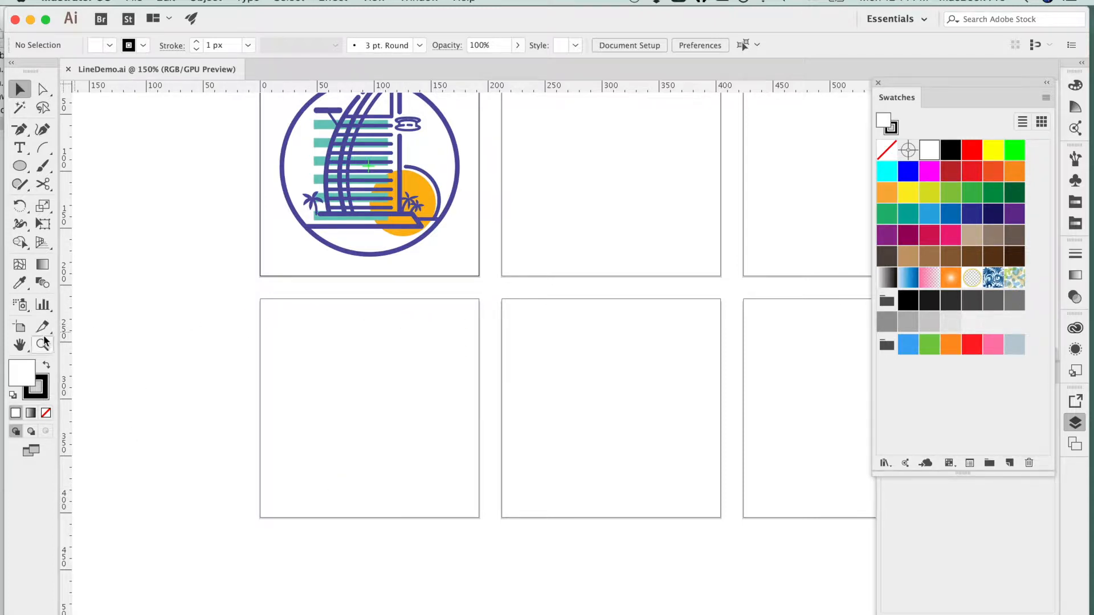
- Switch to artboard editing and resize the application window to be slightly narrower on the screen
click(20, 329)
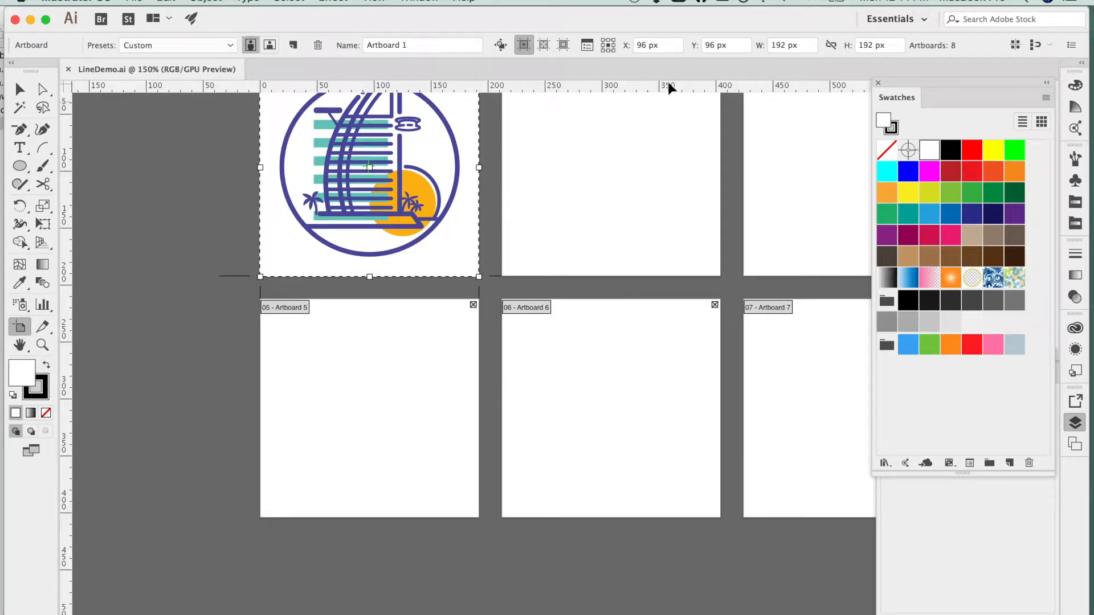
drag(767, 25, 760, 19)
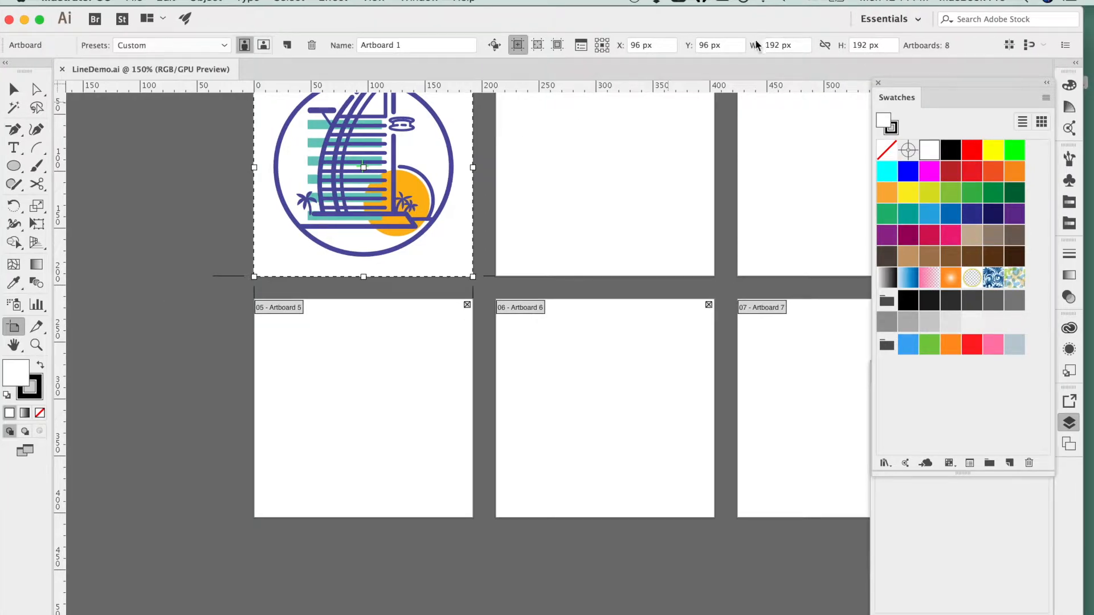
drag(793, 22, 795, 22)
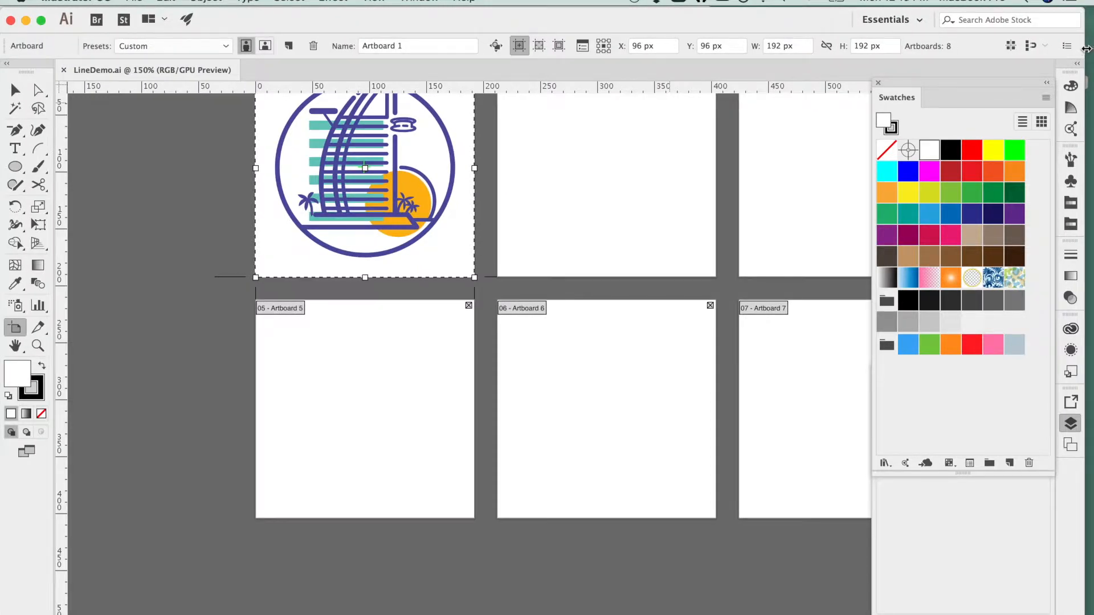
drag(1083, 55, 1091, 50)
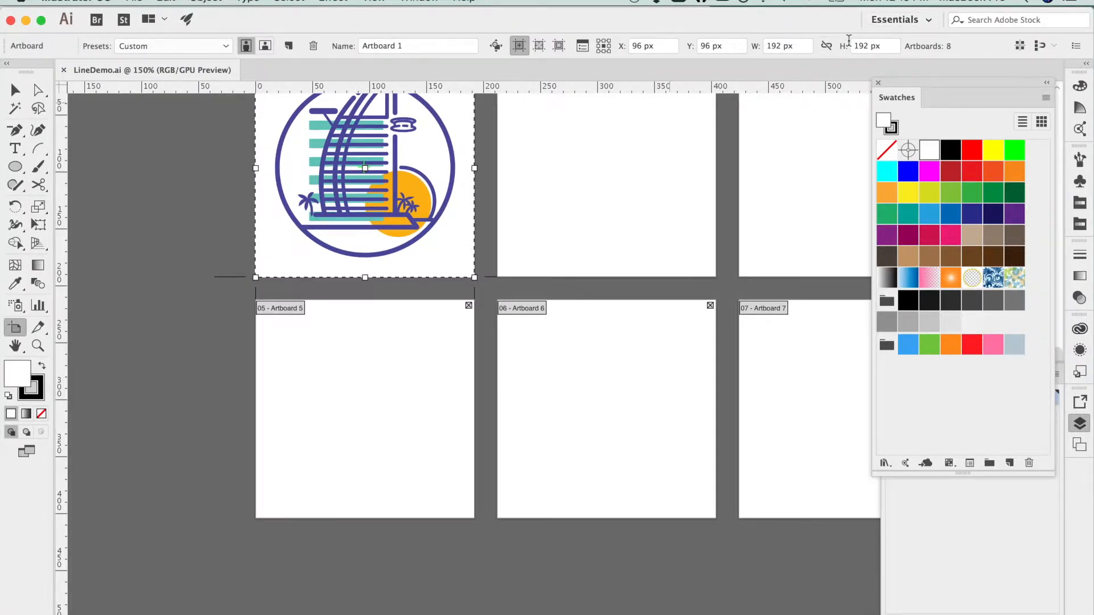
drag(1091, 54, 1084, 54)
drag(997, 47, 605, 55)
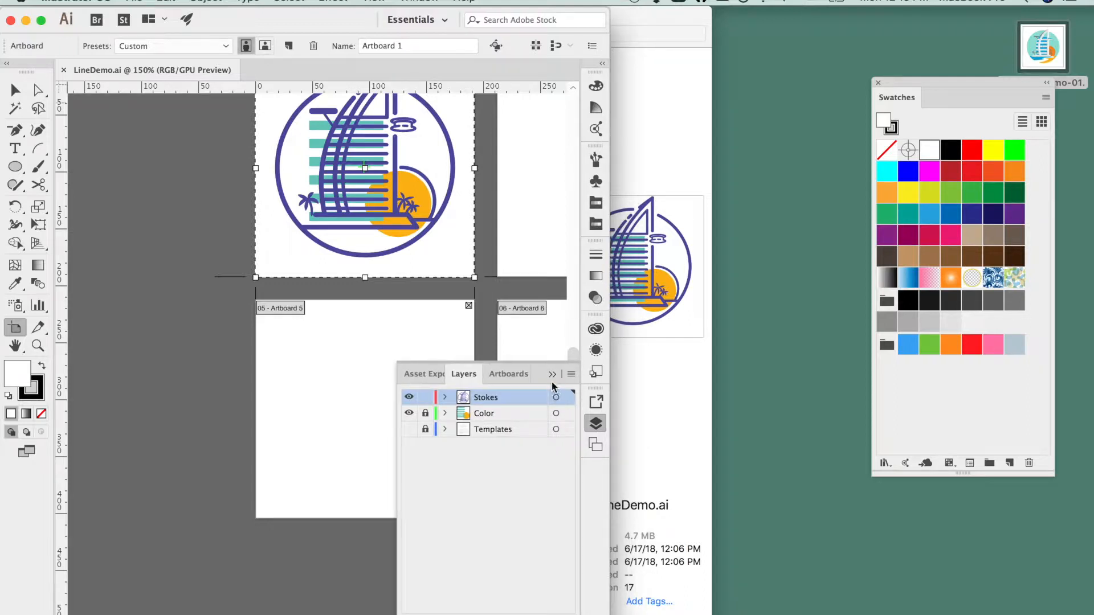
drag(610, 57, 1079, 60)
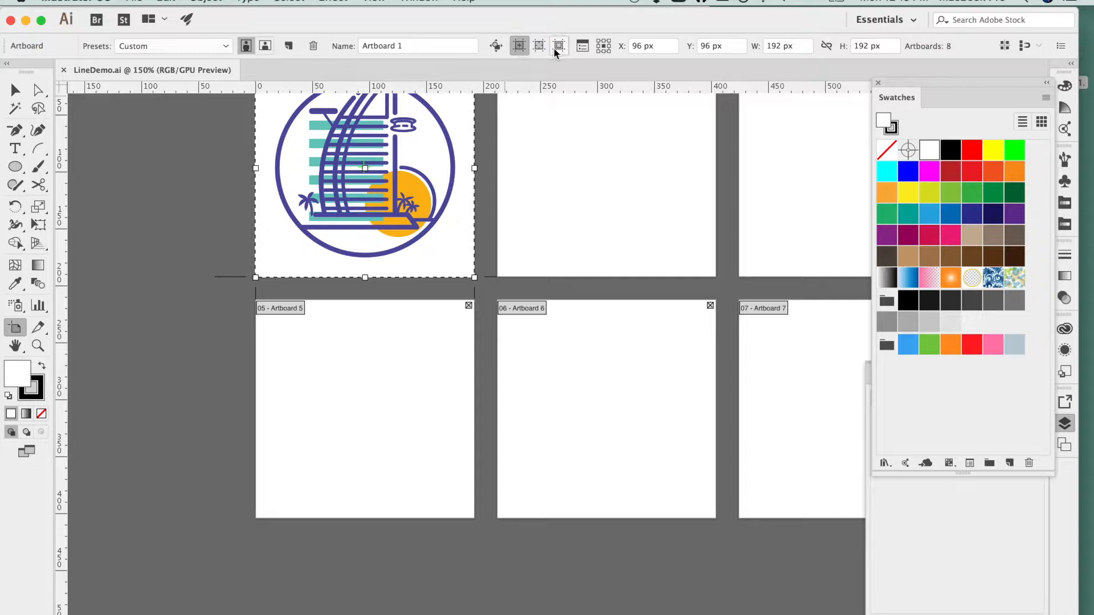
- Show the center mark and video safe areas on Artboard 5
click(387, 389)
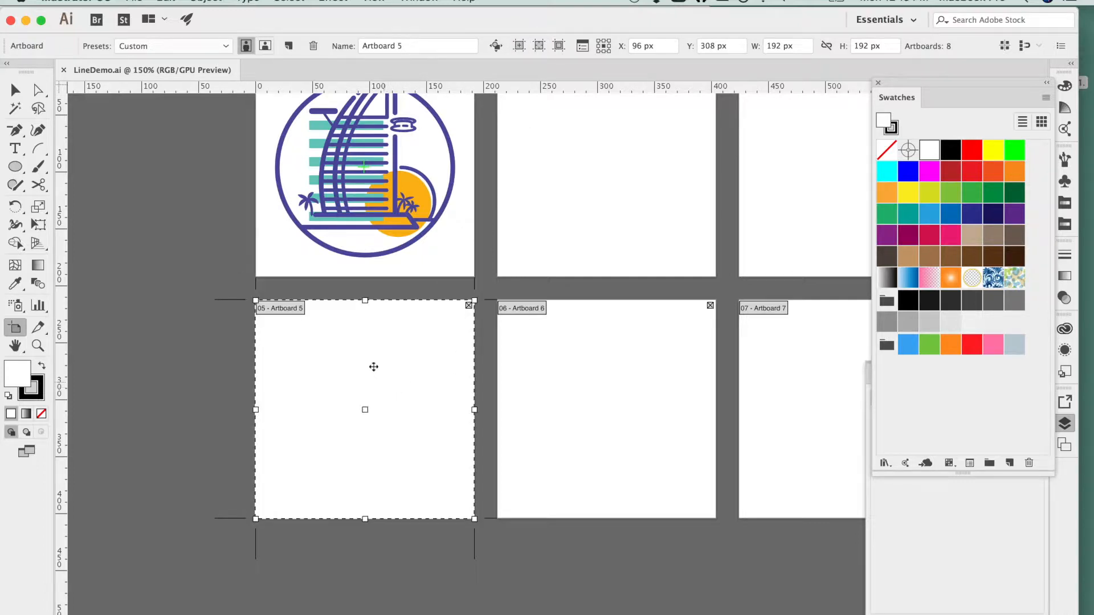
click(520, 45)
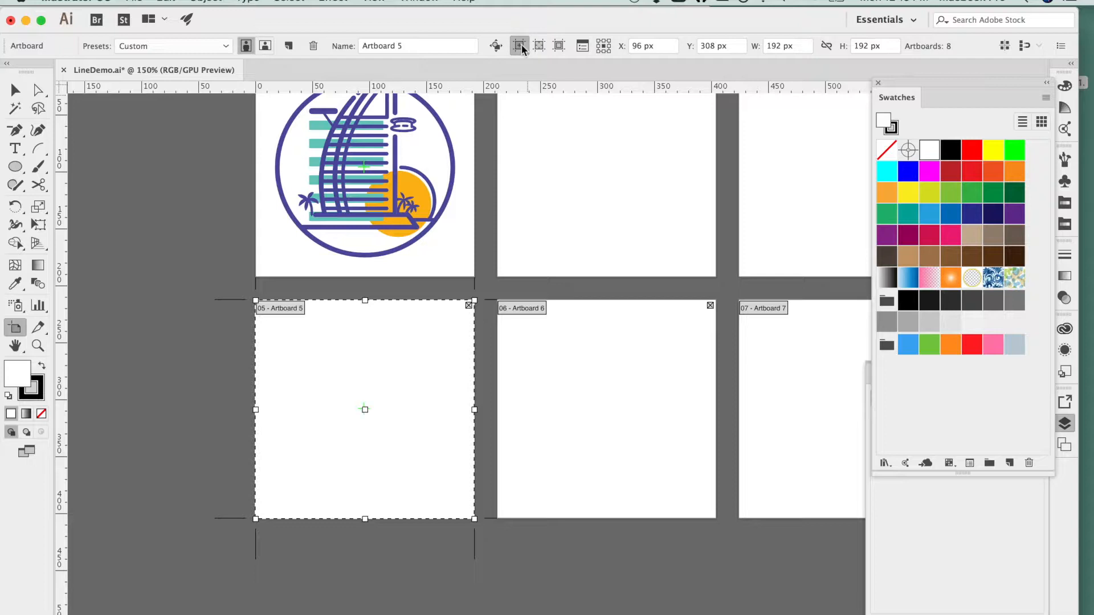
click(559, 47)
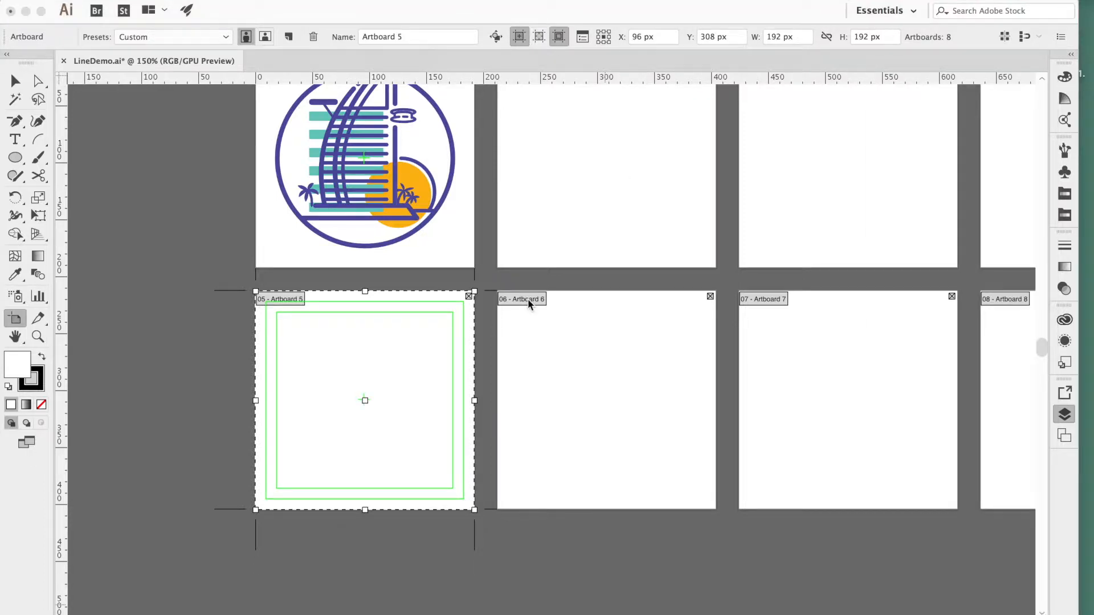
- Place the IconSketch.jpg image so that it fills Artboard 5
click(525, 270)
key(super+equal)
drag(491, 316, 623, 269)
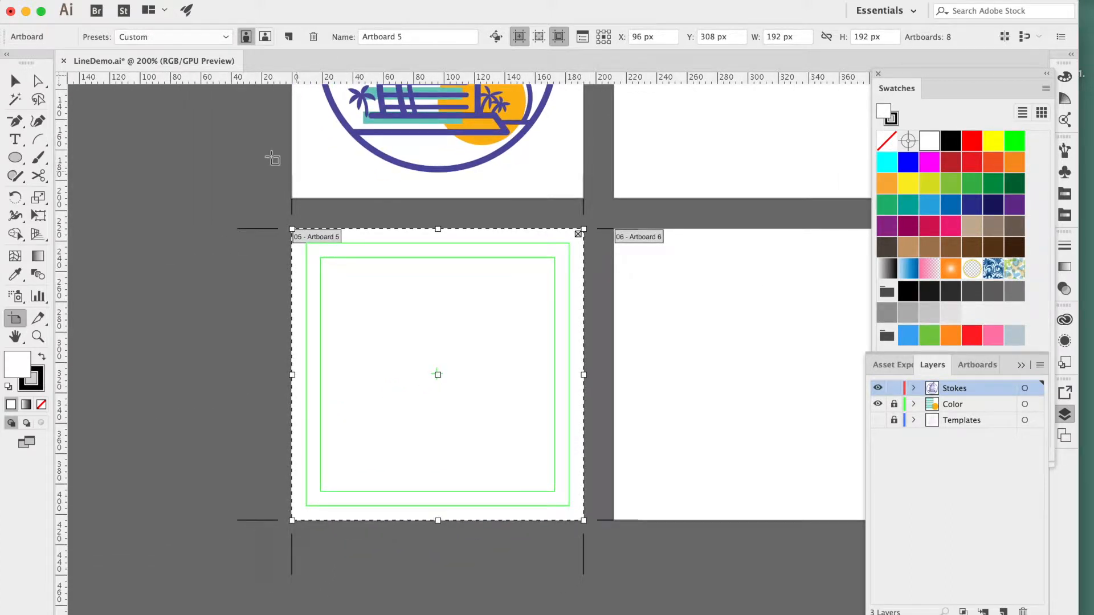
click(130, 0)
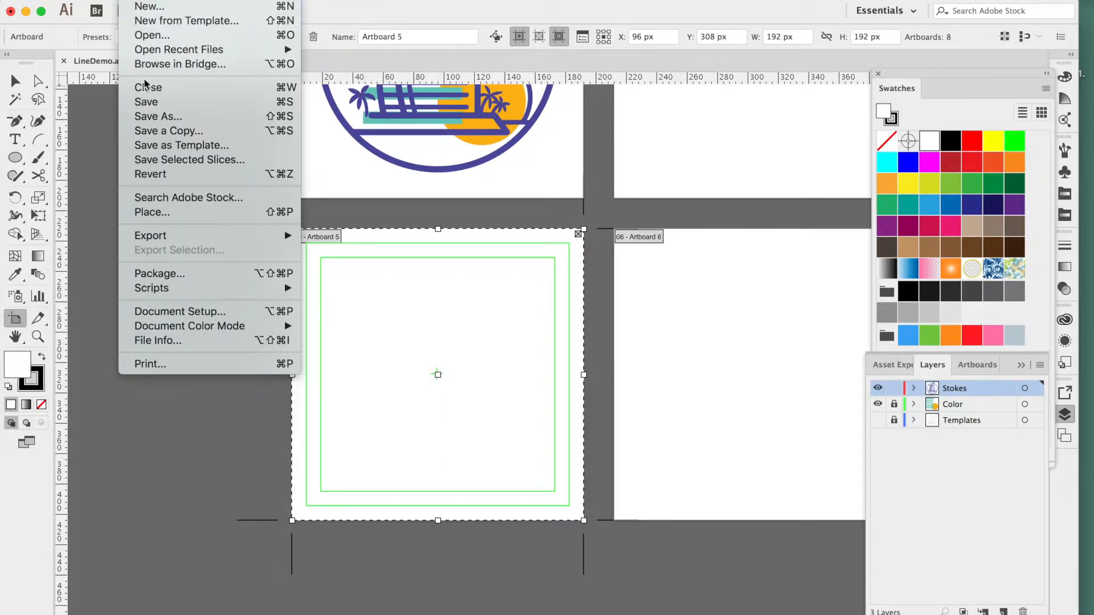
click(151, 213)
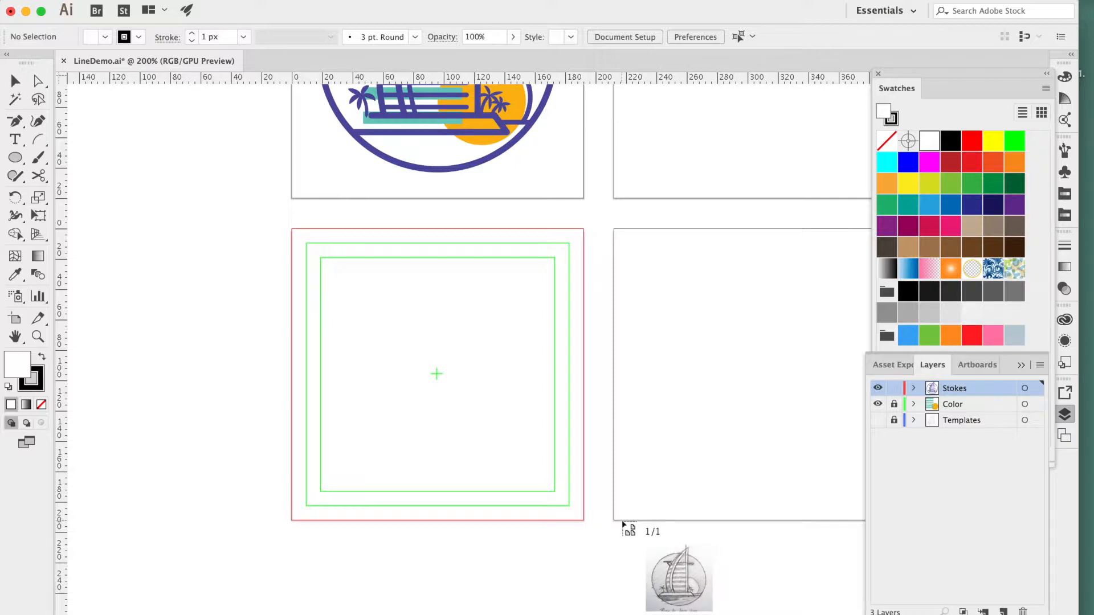
click(623, 521)
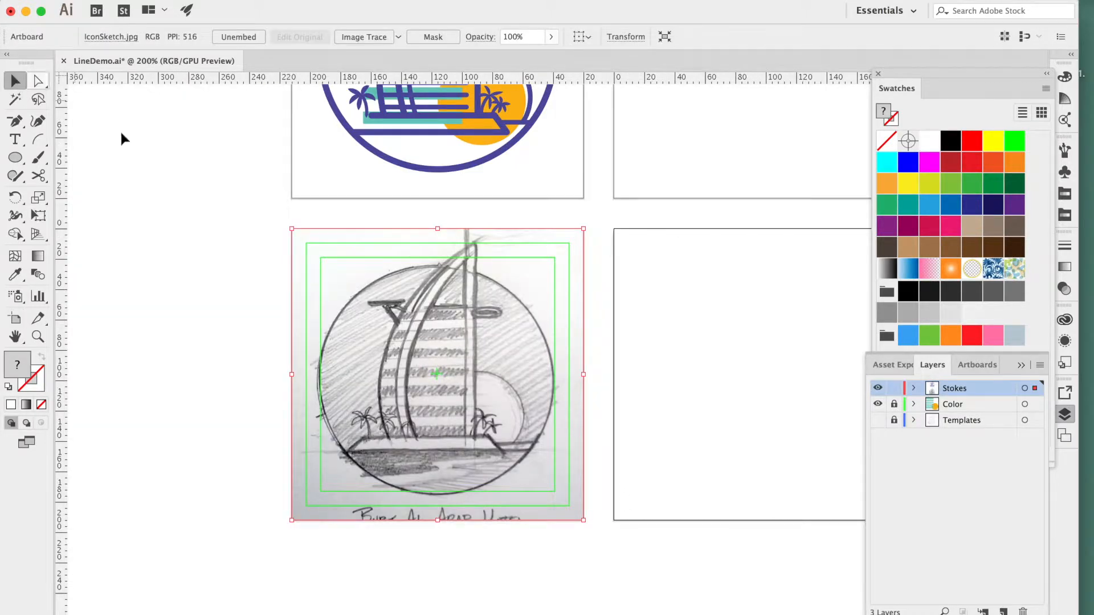
- Move the placed sketch onto the unlocked, visible Templates layer and bring that layer above Stokes and Color
click(524, 289)
scroll(524, 317, up, 5)
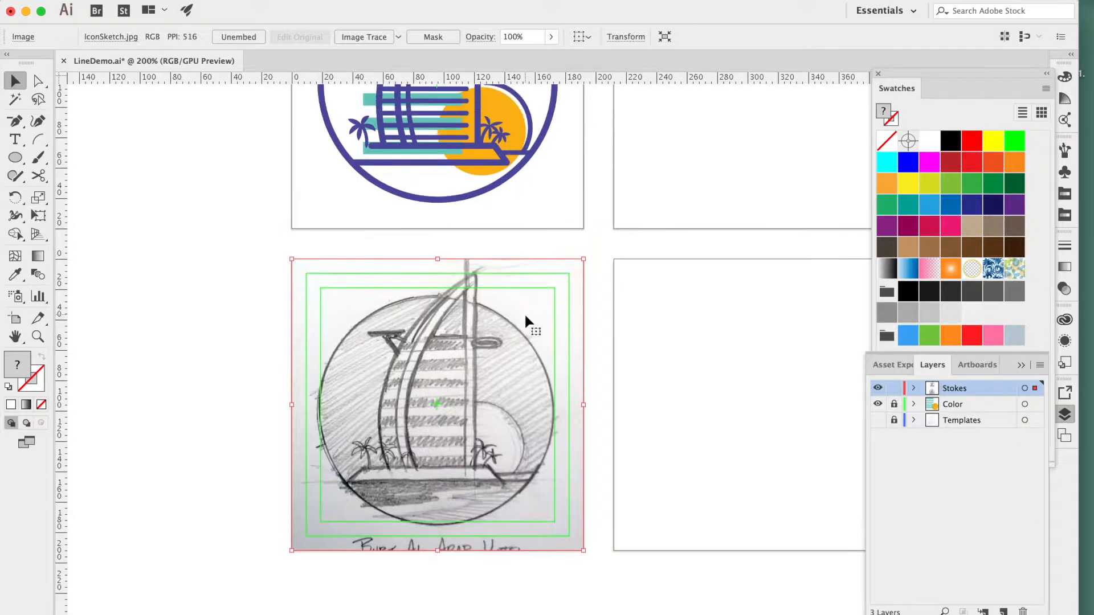
scroll(525, 317, up, 1)
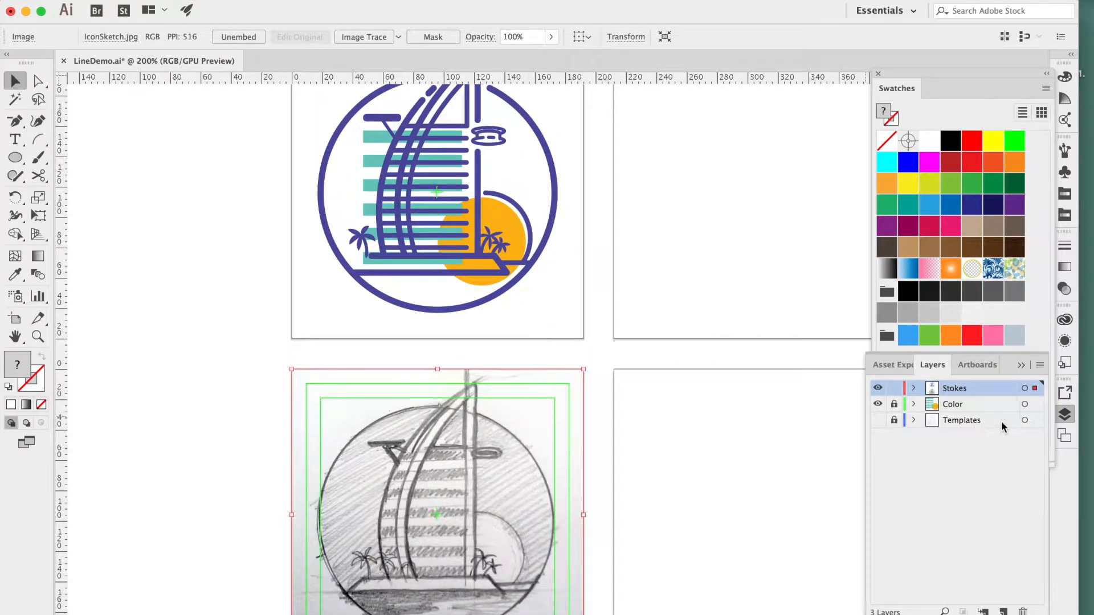
scroll(621, 446, down, 3)
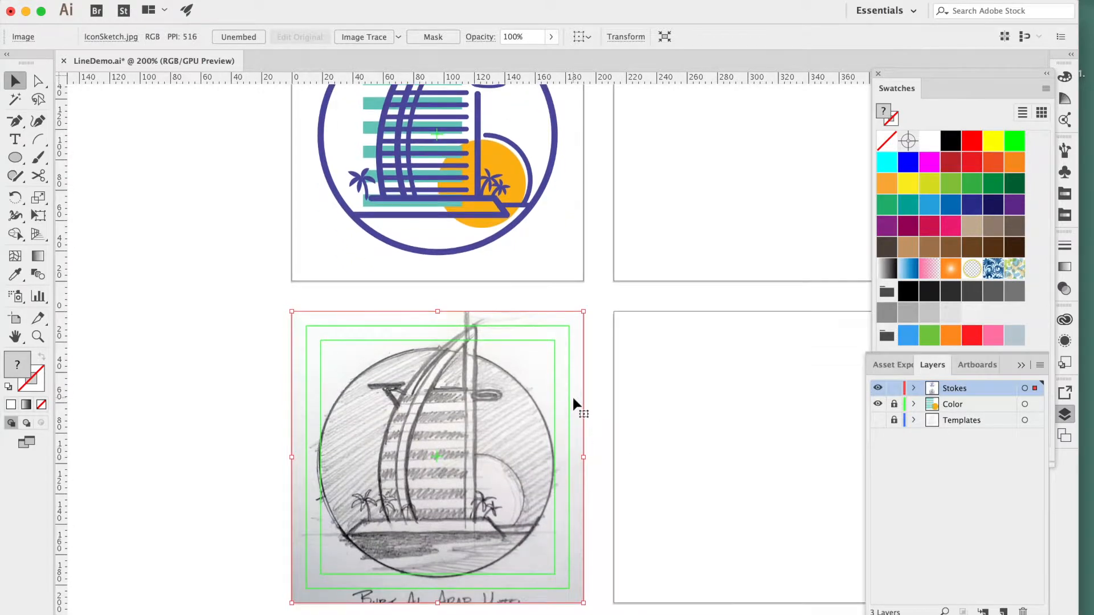
scroll(605, 418, down, 1)
scroll(605, 420, down, 2)
key(super+equal)
mouse_move(558, 397)
mouse_down()
mouse_move(523, 380)
mouse_move(502, 398)
mouse_up()
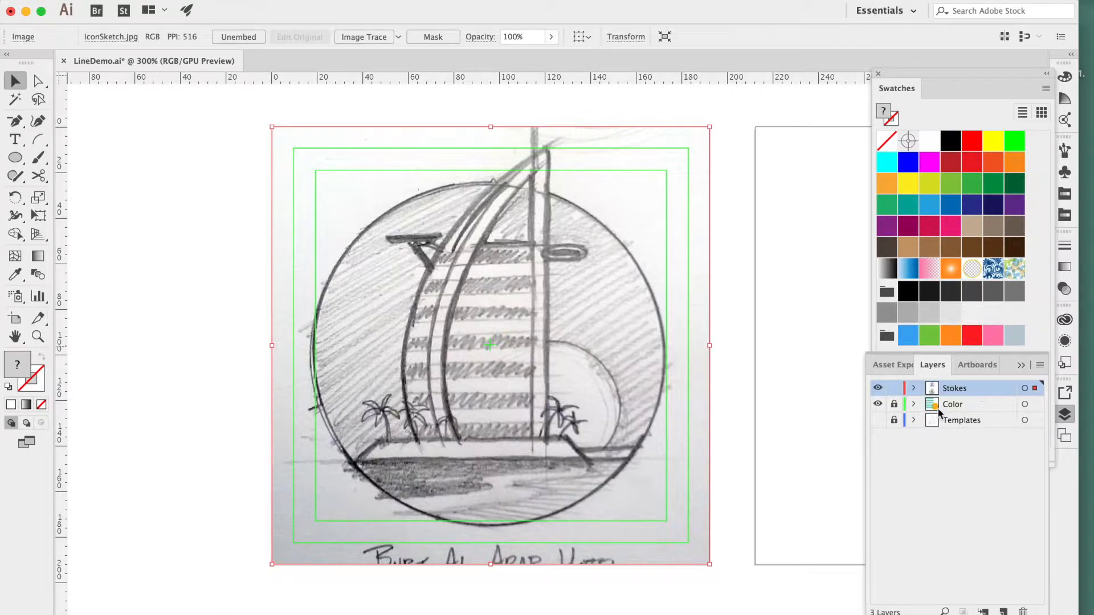
click(894, 422)
drag(1036, 389, 1040, 428)
click(878, 420)
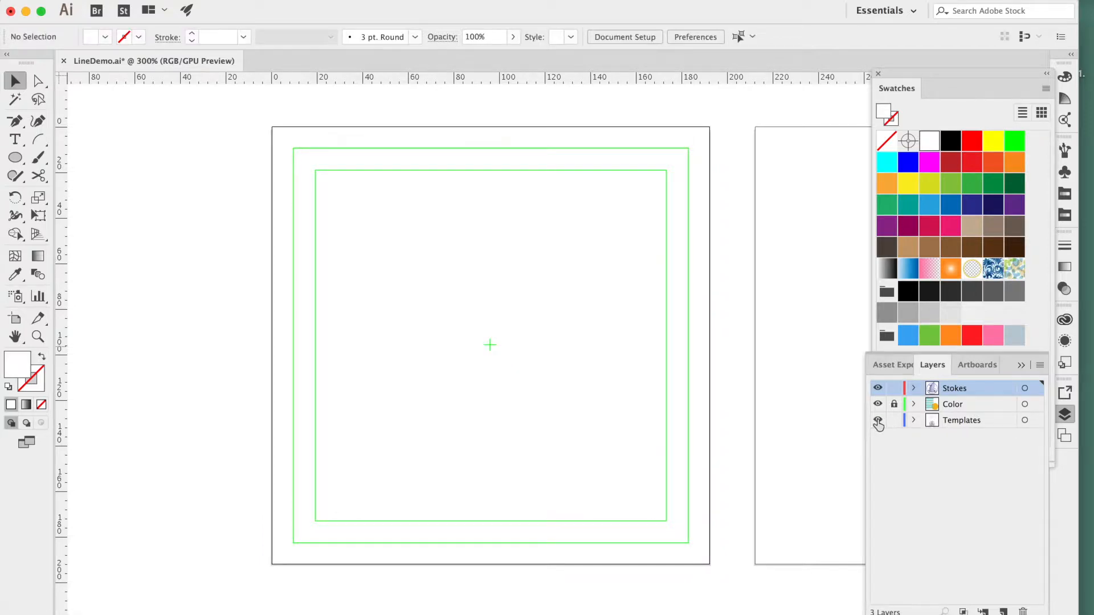
drag(989, 423, 985, 383)
- Set the sketch image's opacity to 45% and its blending mode to Multiply
click(667, 301)
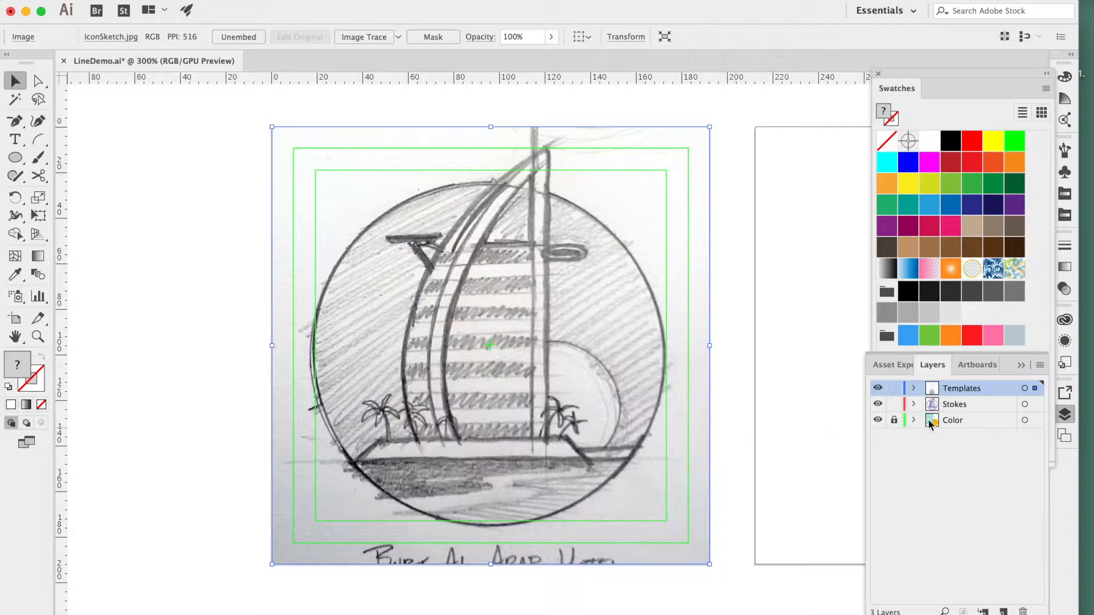
click(1069, 292)
click(1033, 262)
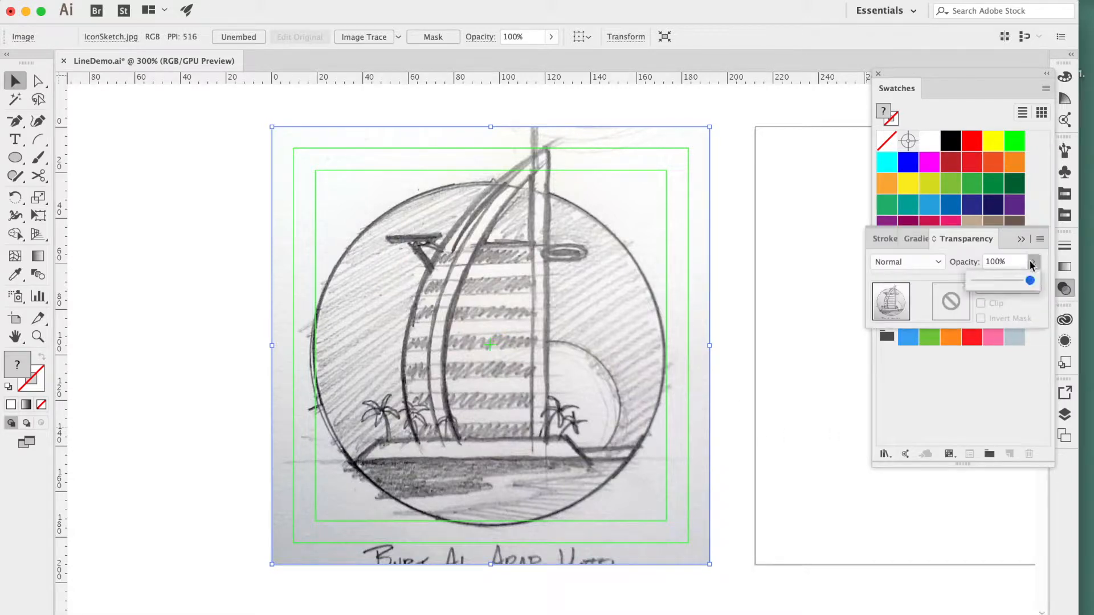
drag(1031, 281, 1000, 280)
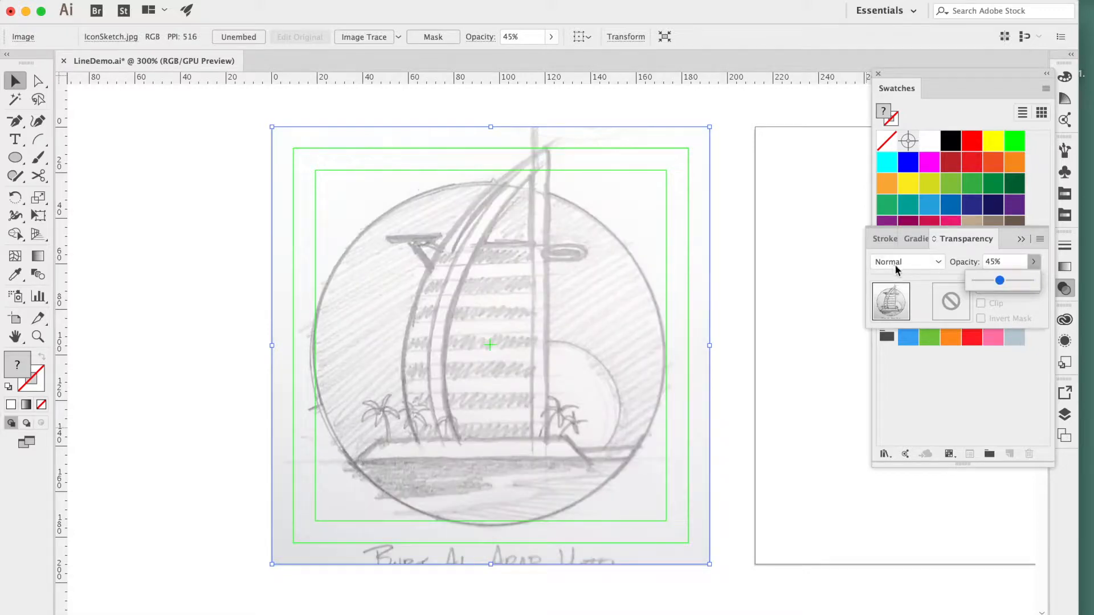
click(928, 264)
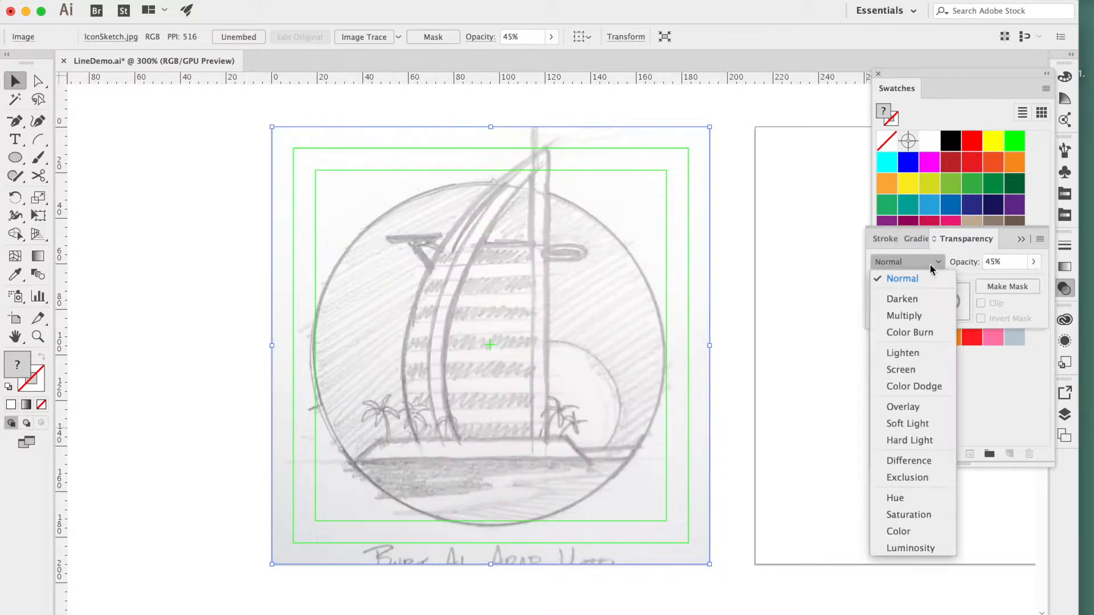
click(917, 310)
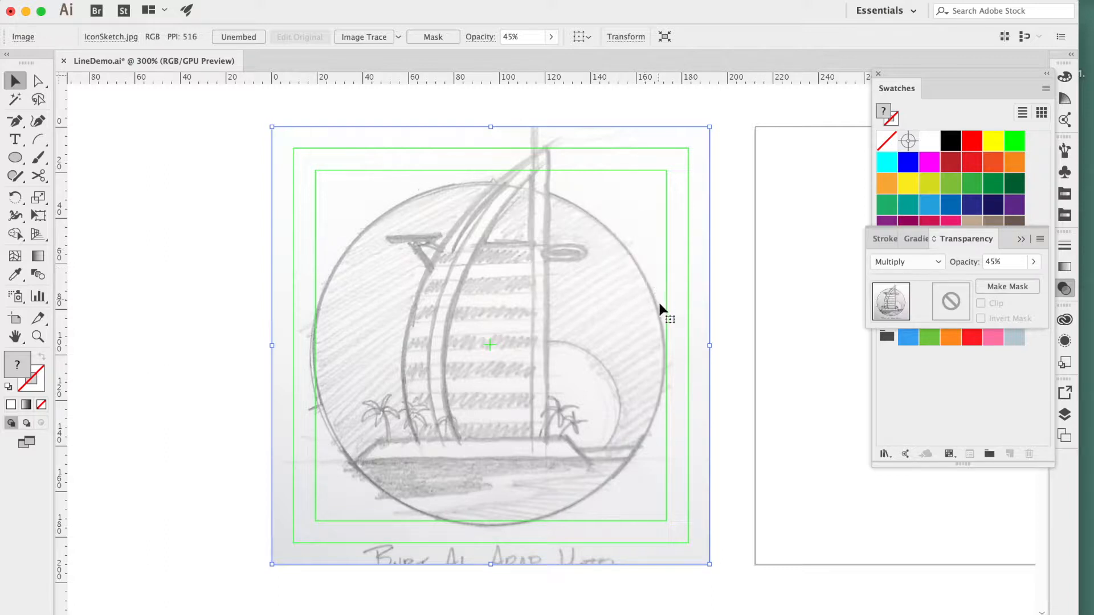
click(1019, 240)
- Lock the Templates and Stokes layers and unlock the Color layer
click(1064, 415)
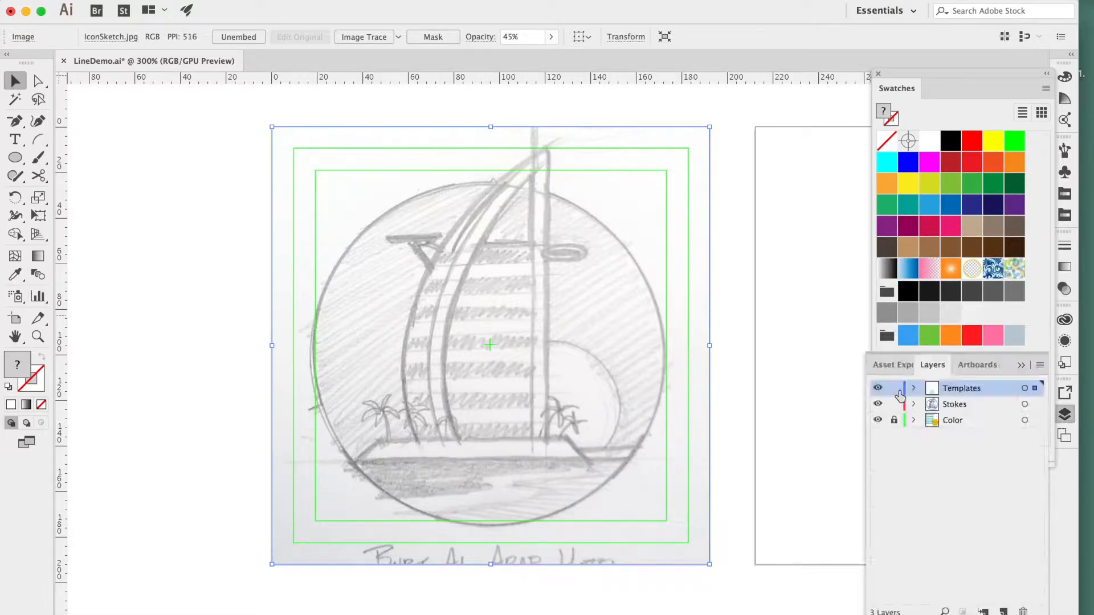
click(895, 389)
click(895, 405)
click(894, 422)
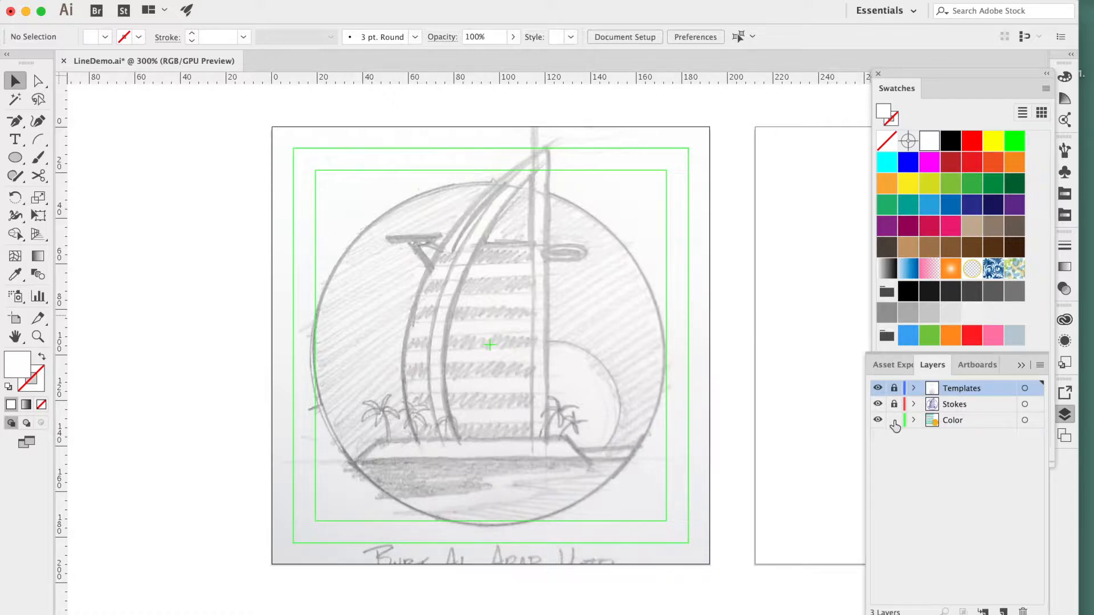
- Prepare the Ellipse tool with a medium blue fill and no stroke, and make the Color layer active
click(18, 160)
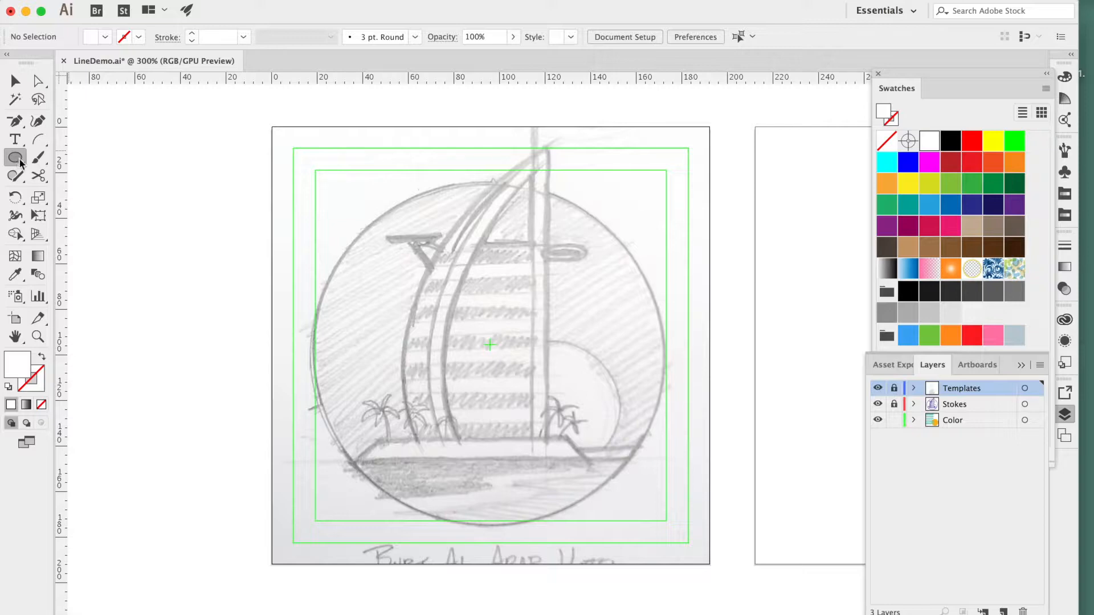
click(105, 37)
click(106, 62)
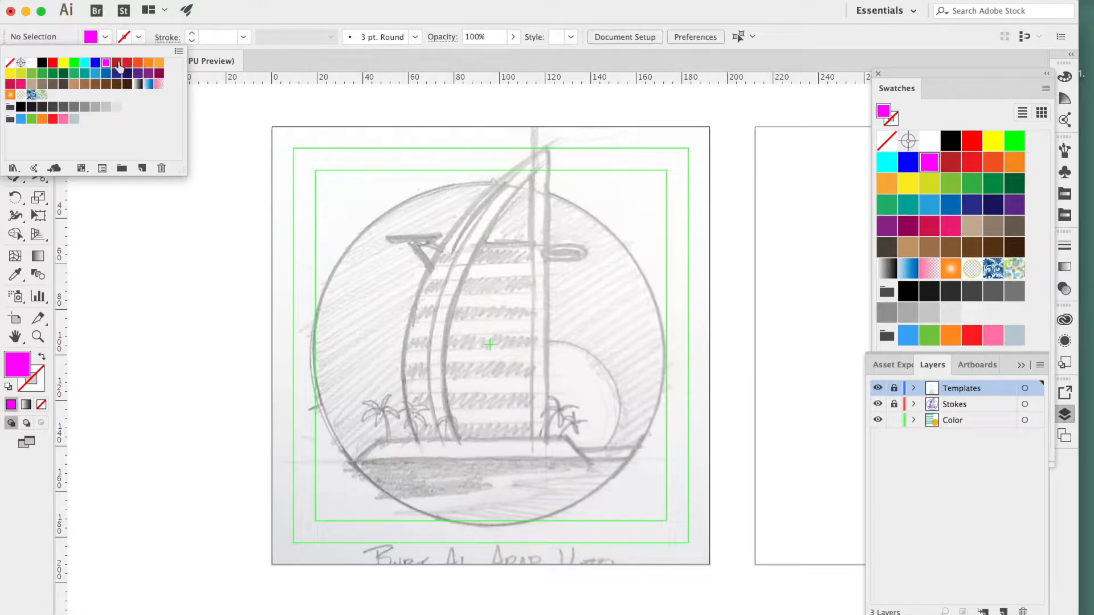
click(95, 72)
click(234, 10)
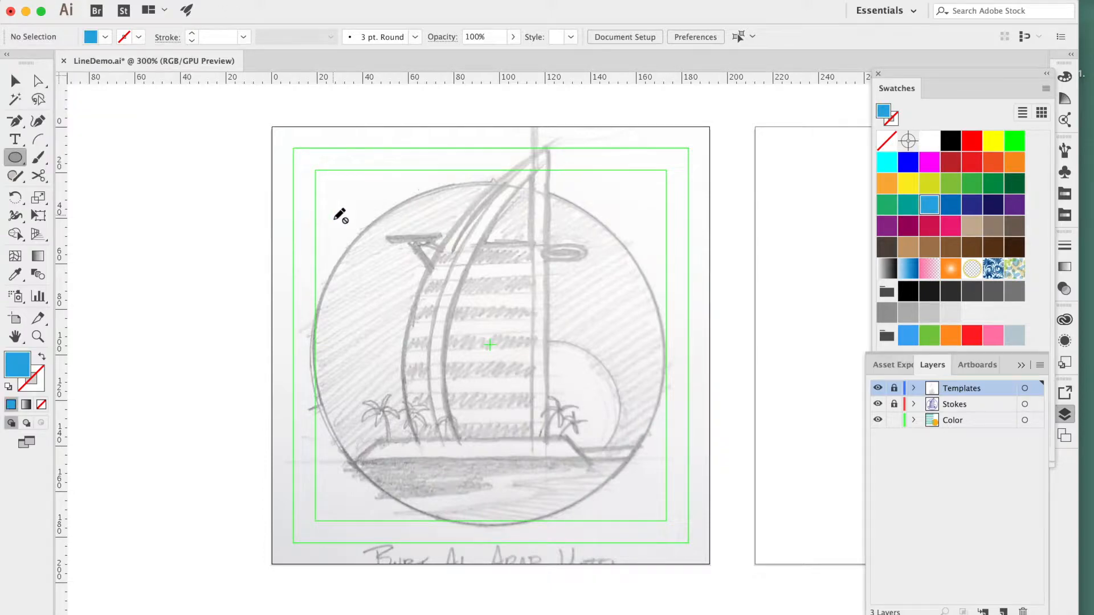
click(963, 426)
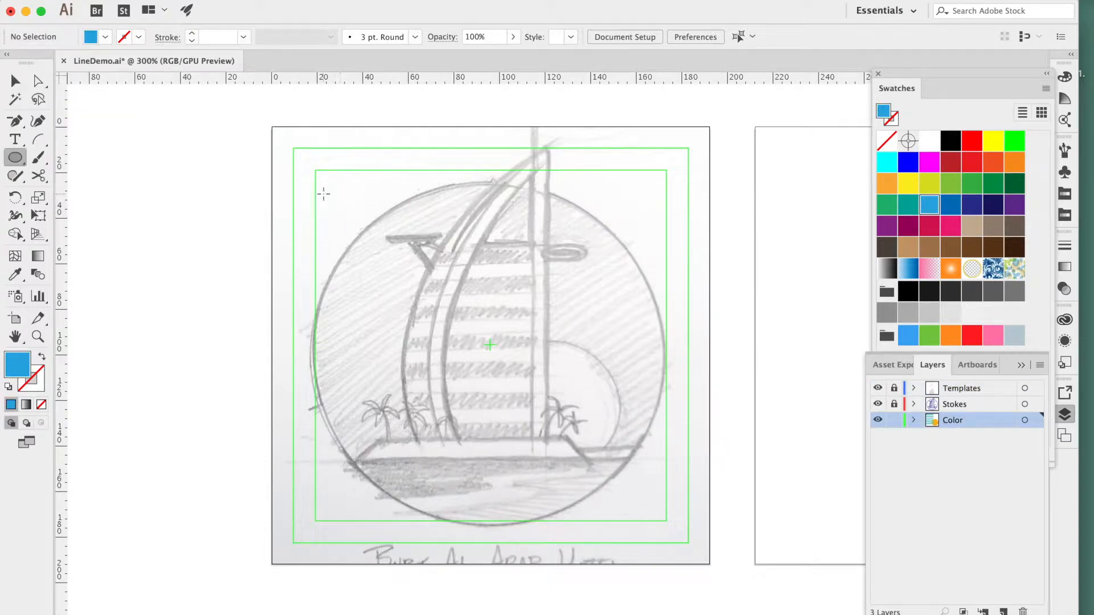
drag(574, 399, 670, 518)
key(super+equal)
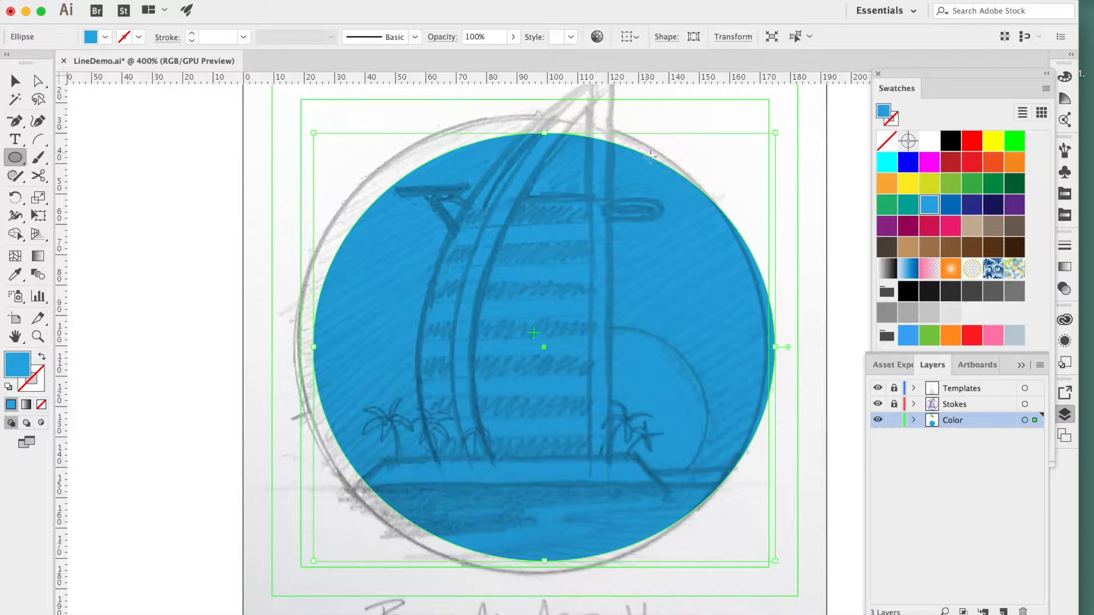
key(Delete)
- Unlock the Templates layer and move the sketch image up slightly so its circle meets the top of the inner square guide
click(895, 388)
click(971, 390)
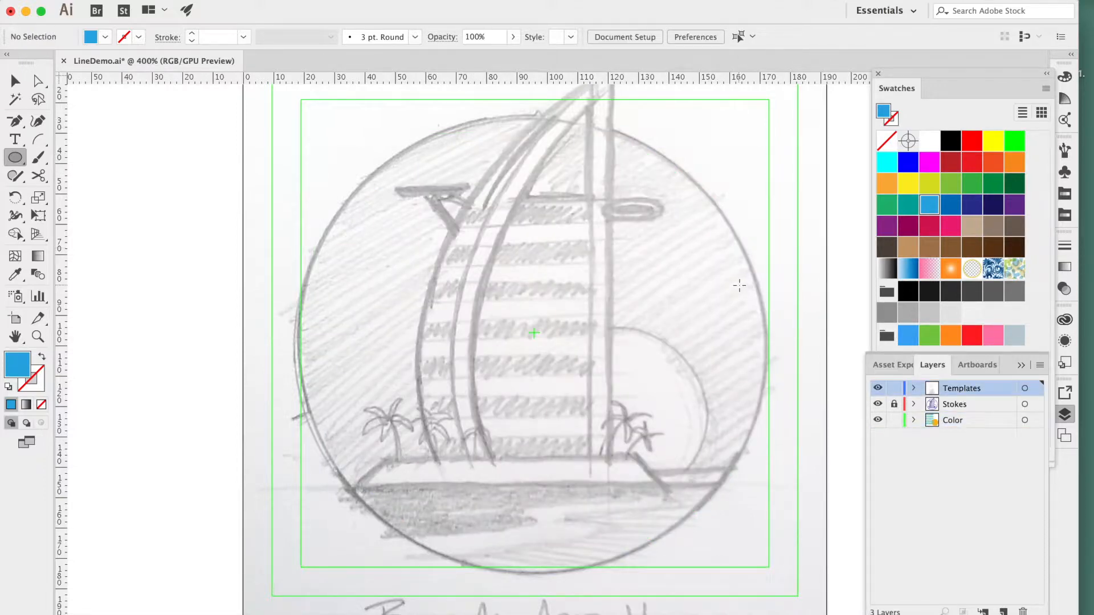
click(15, 81)
key(super+minus)
click(616, 316)
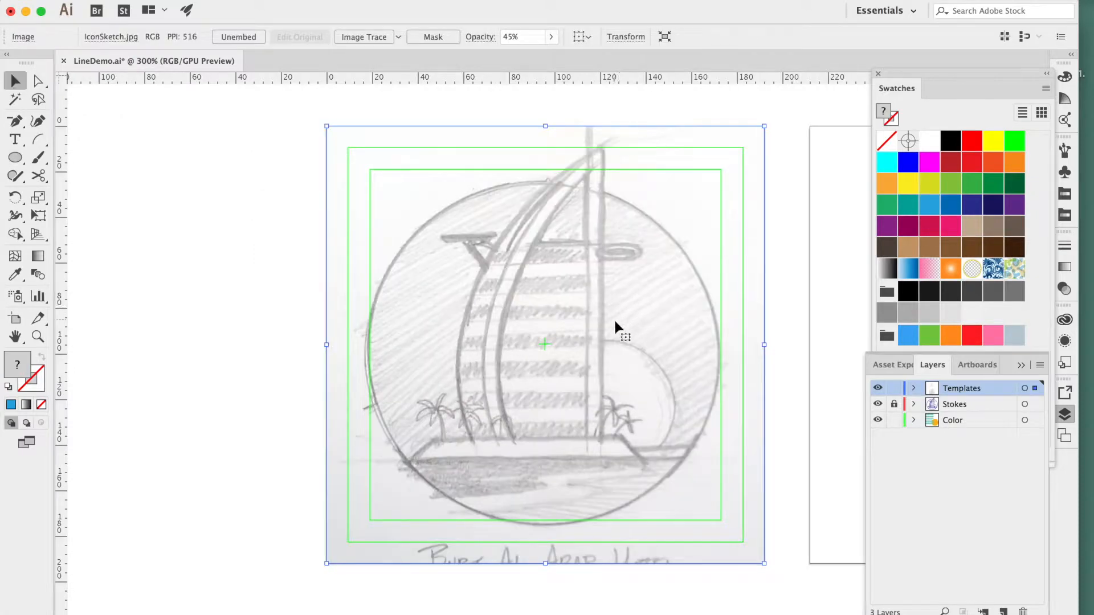
drag(614, 318, 616, 309)
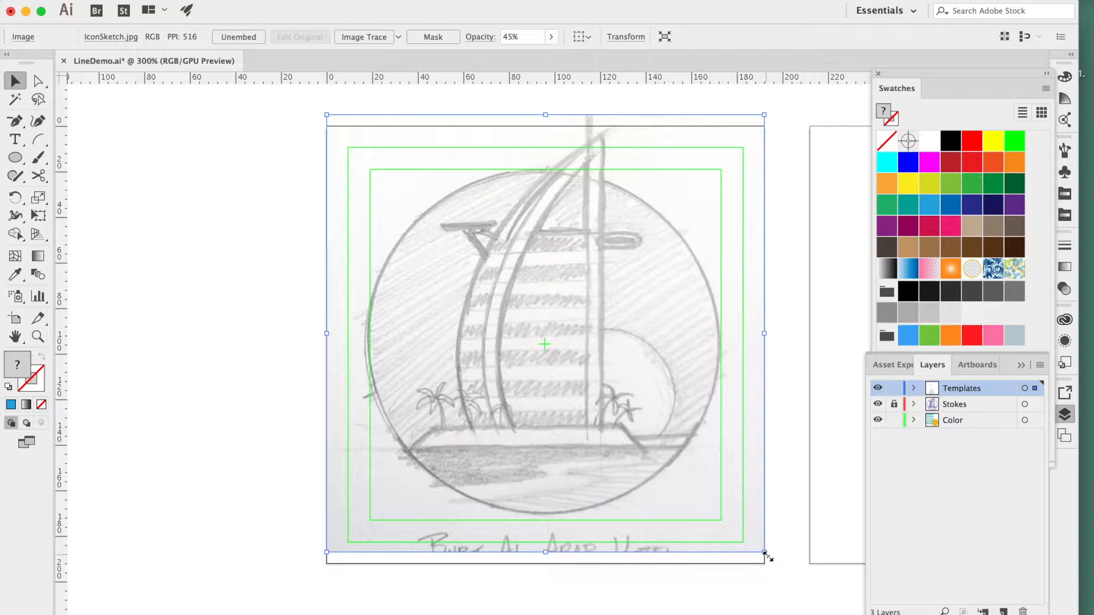
- Enlarge the sketch image slightly so its circle fills the inner square guide, and relock the Templates layer
drag(768, 557, 772, 558)
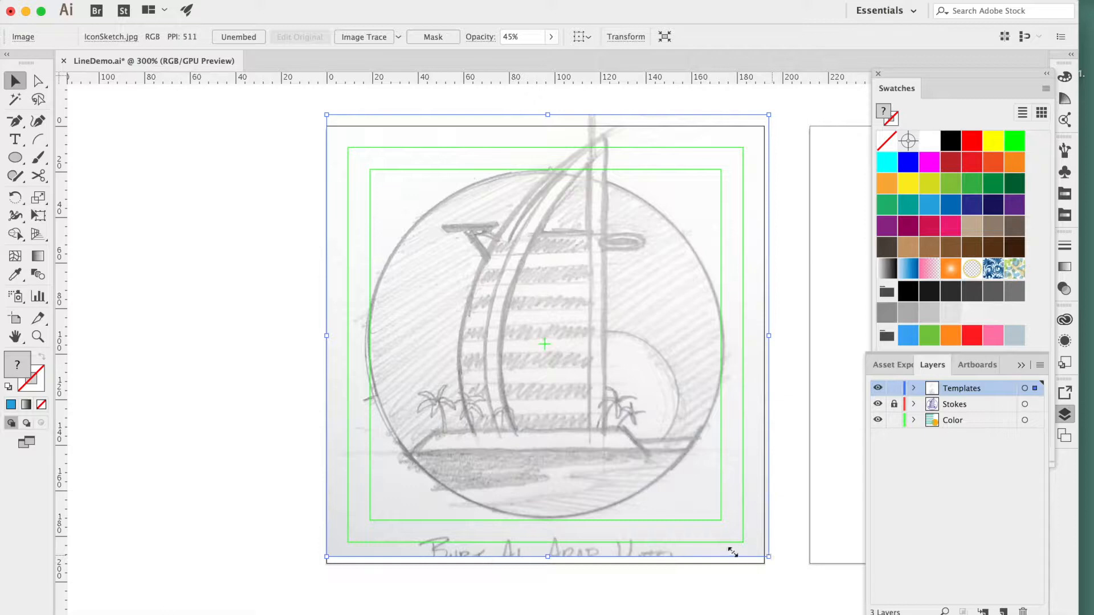
click(793, 386)
click(895, 389)
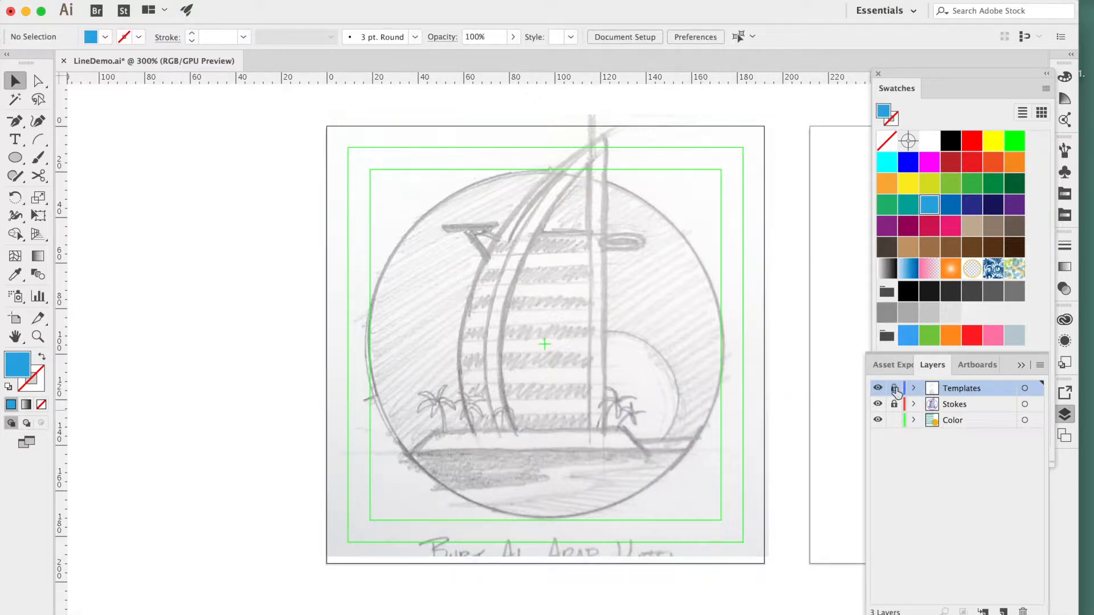
- Rename the Color layer as Background Color
click(974, 424)
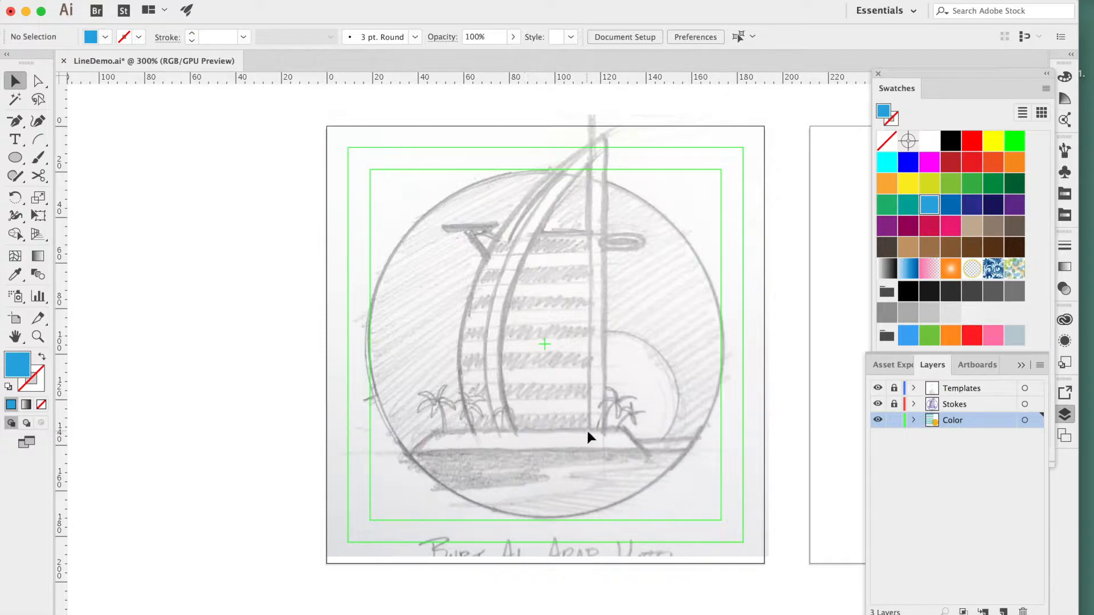
double_click(959, 422)
text(Background Col)
text(or)
- Rename the Stokes layer as Stokes & Foreground and make the background color layer active again
double_click(964, 405)
click(989, 407)
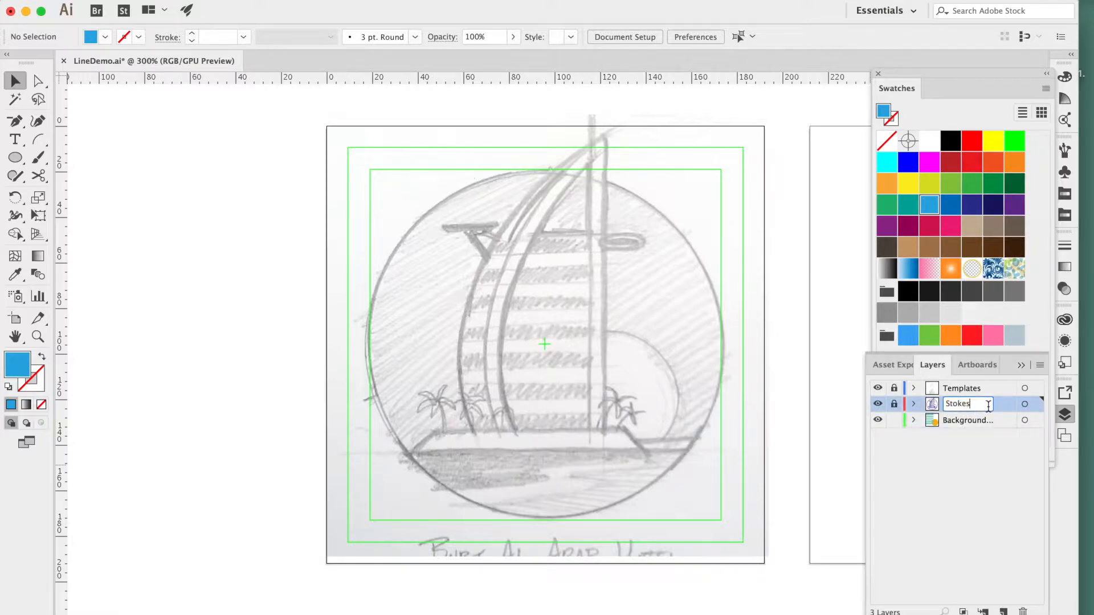
text(& Foregro)
text(und)
click(999, 466)
click(957, 425)
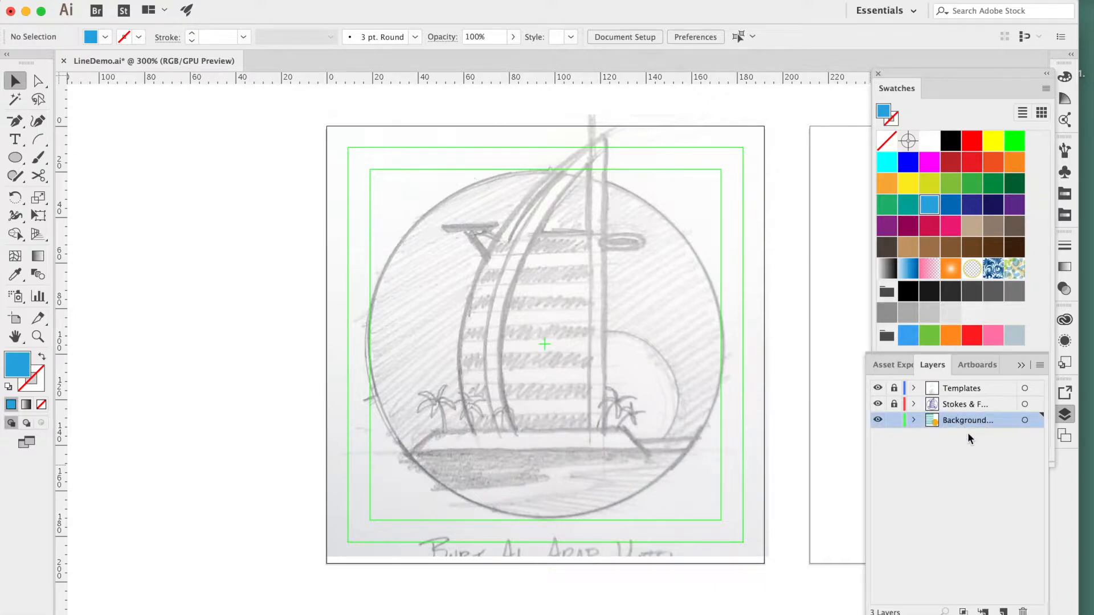
- Draw a 154 px circle from the artboard's center mark, filling the inner square guide over the sketched circle
click(370, 0)
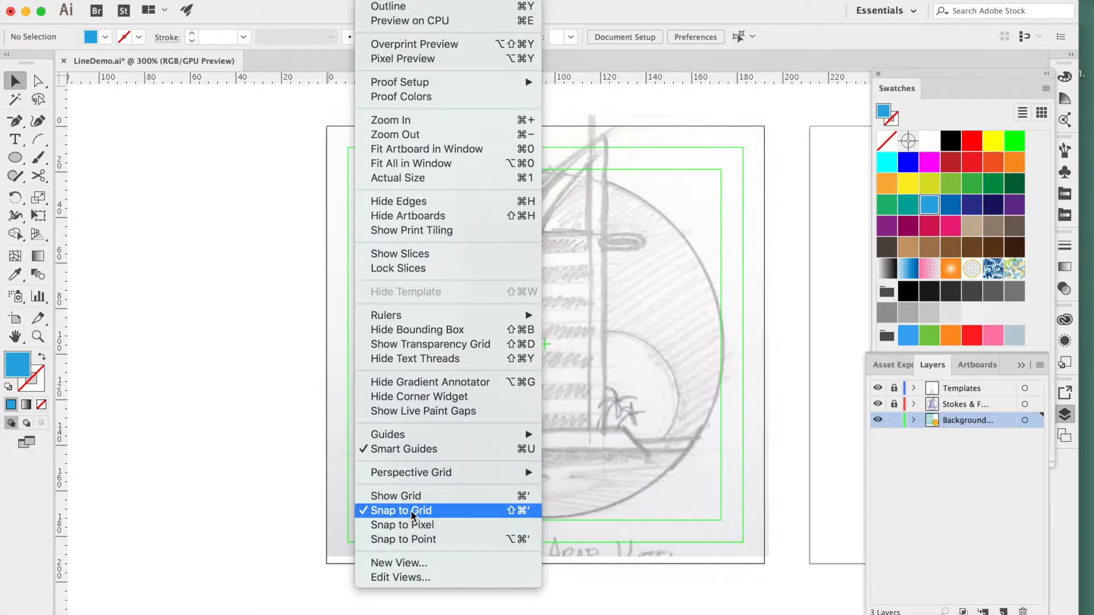
click(15, 158)
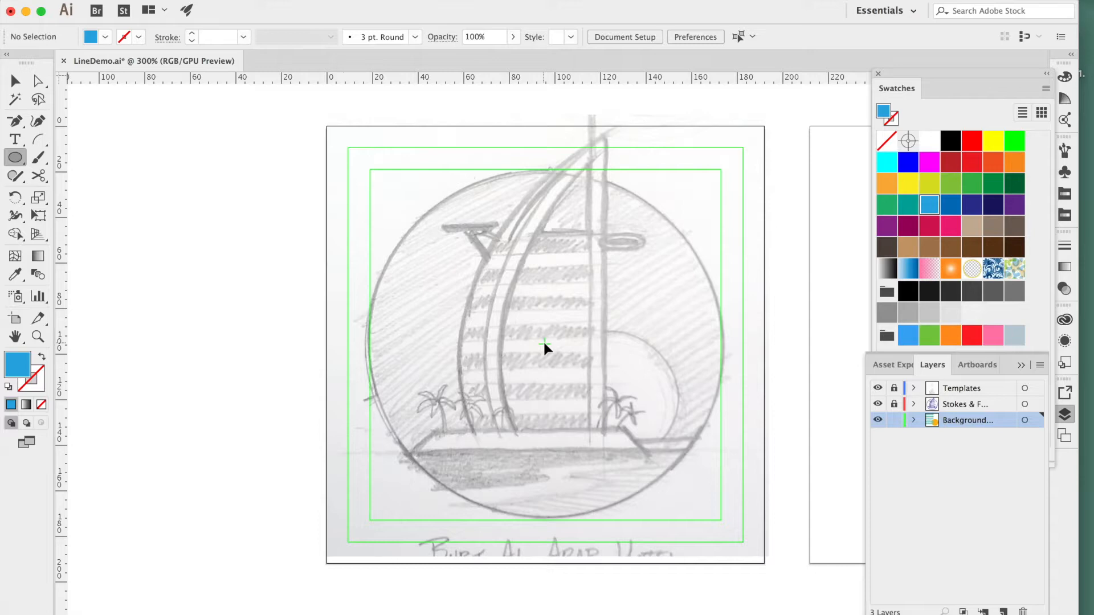
key(super+equal)
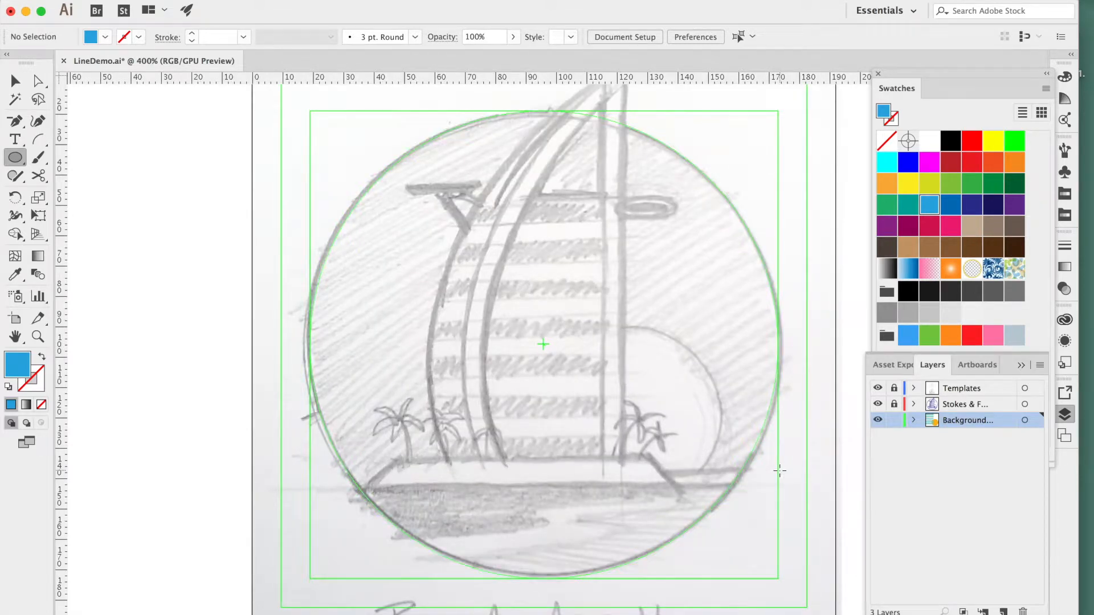
drag(780, 471, 780, 470)
key(super+minus)
key(v)
- Recolor the large circle with the blue swatch from the Scientific Complementary swatch library
click(1065, 215)
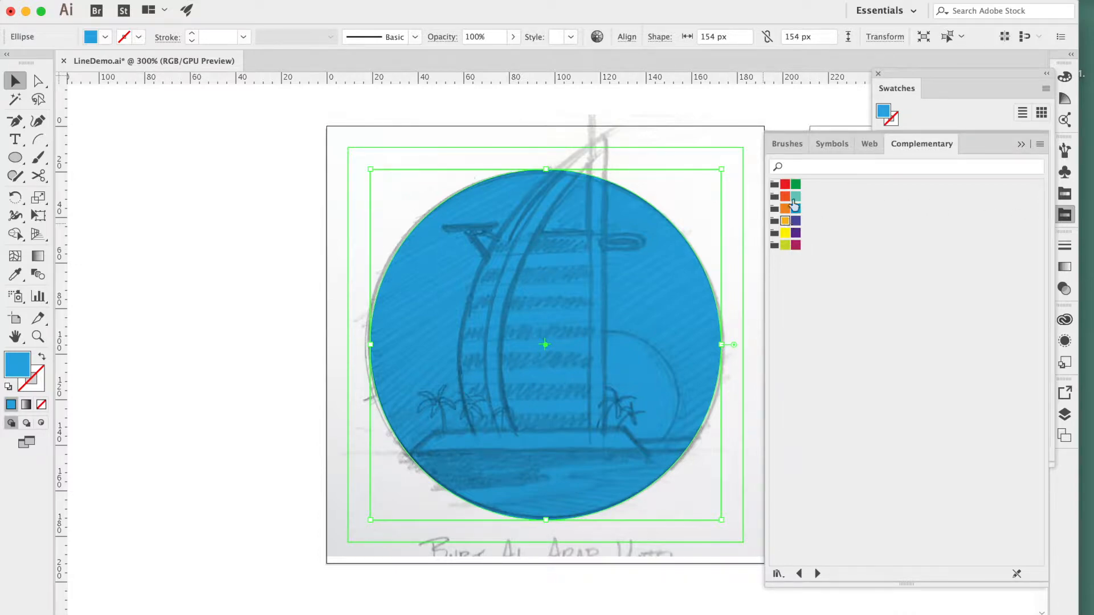
click(776, 574)
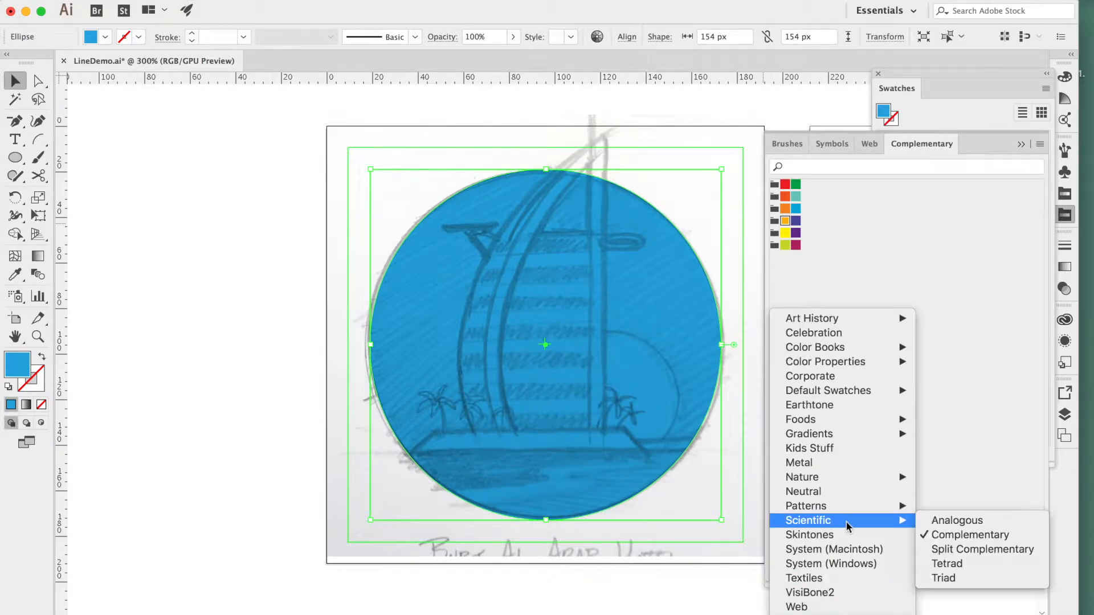
click(753, 595)
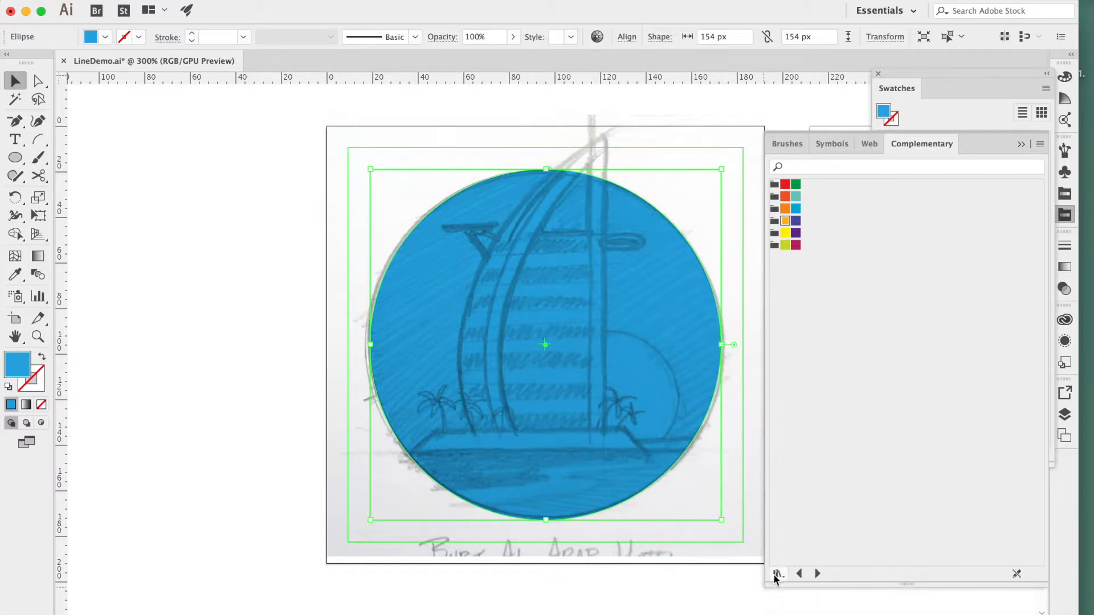
click(776, 573)
mouse_move(800, 524)
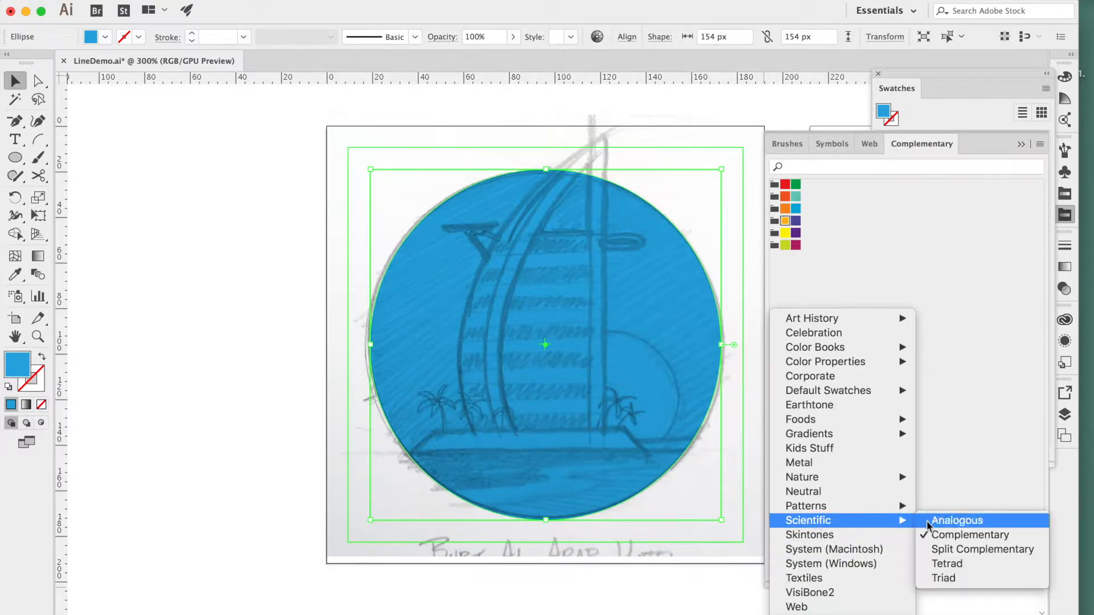
click(946, 538)
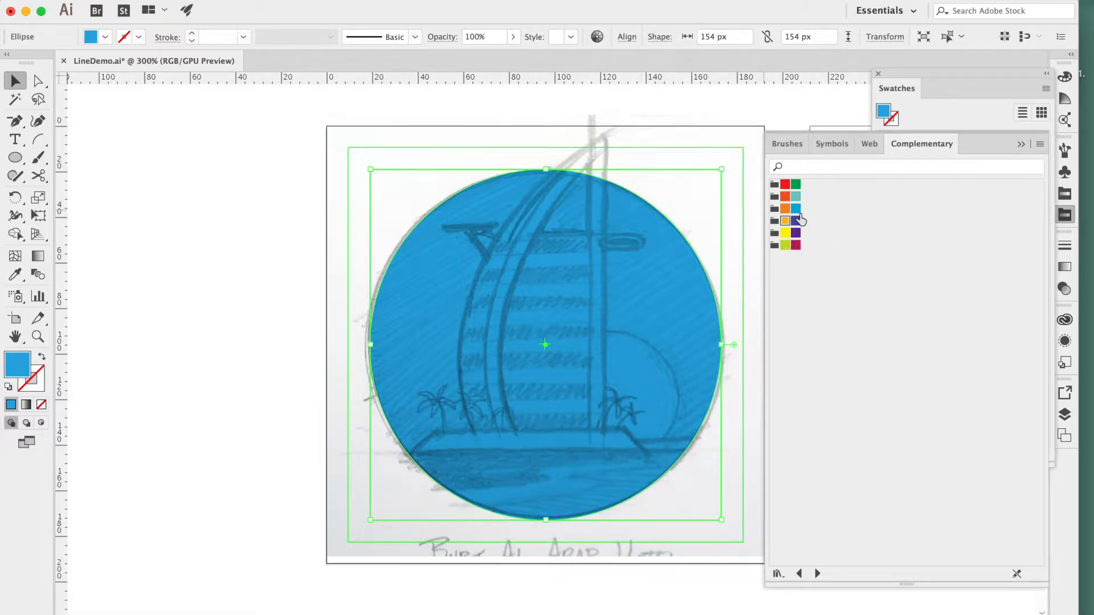
click(796, 197)
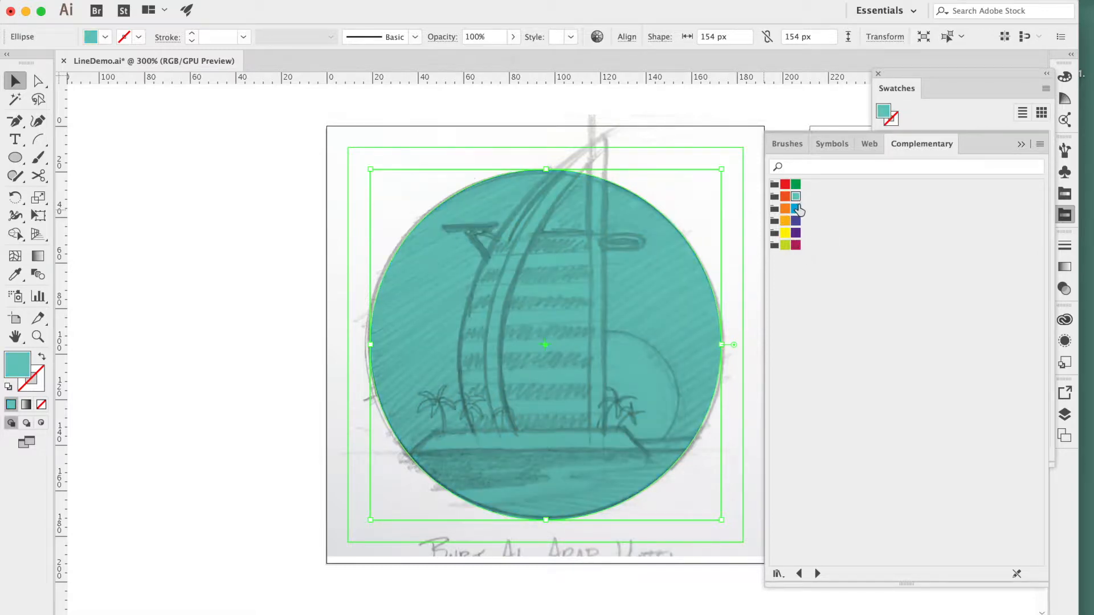
click(797, 209)
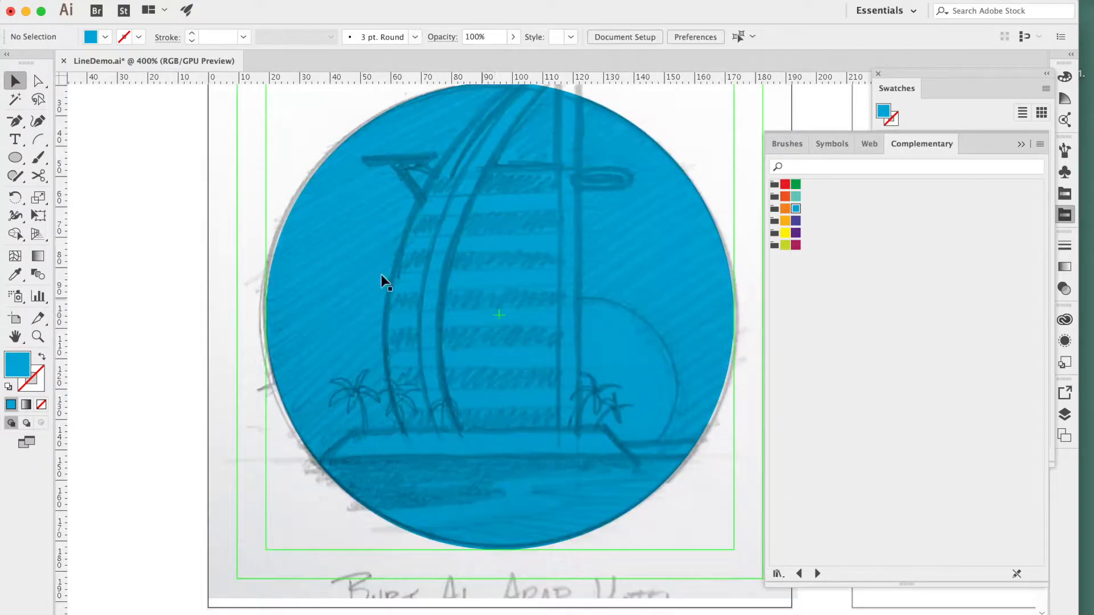
- Draw an orange circle about 56 px wide over the sketched sun, using the orange complementary to the background blue
drag(21, 159, 63, 196)
drag(521, 307, 640, 472)
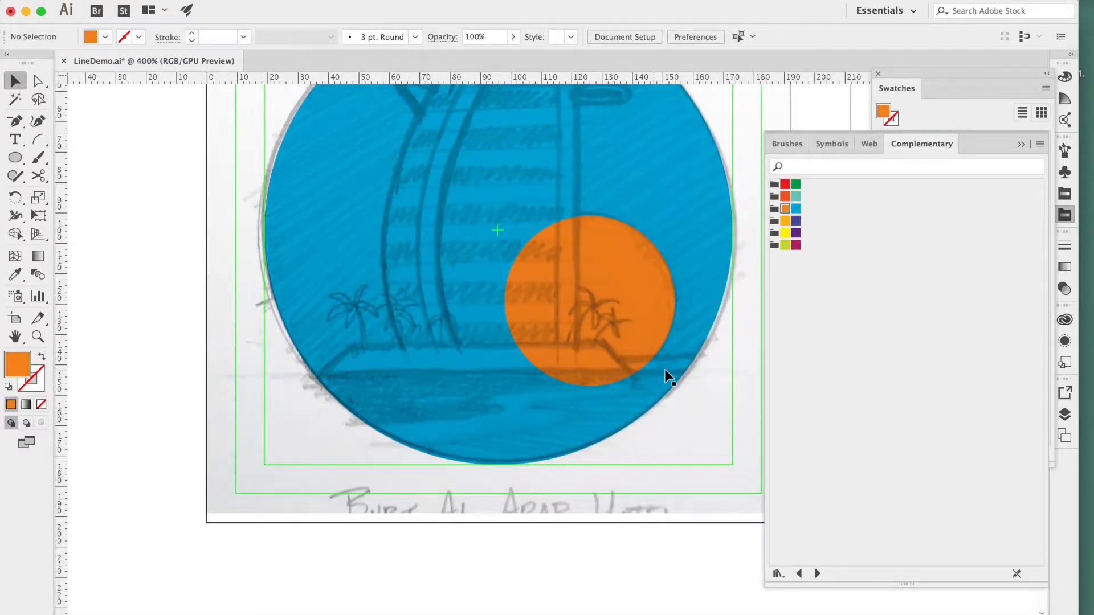
scroll(616, 393, up, 2)
scroll(615, 393, right, 1)
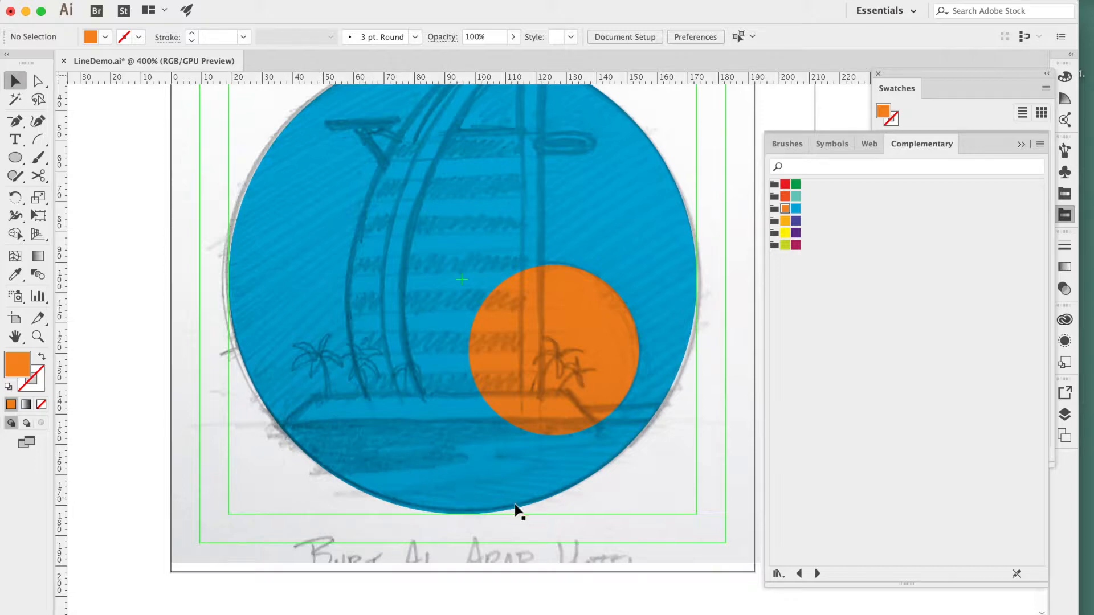
scroll(516, 507, down, 2)
scroll(515, 508, left, 1)
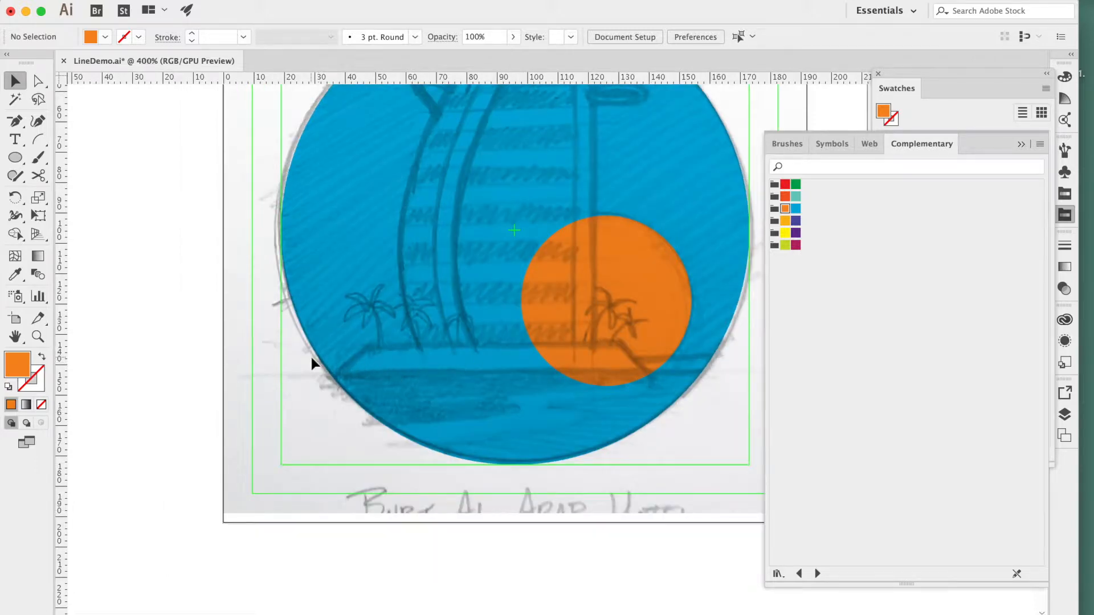
- Draw a rectangle about 146 by 40 px over the water area below the sun and fill it with the Complementary blue-purple
key(super+minus)
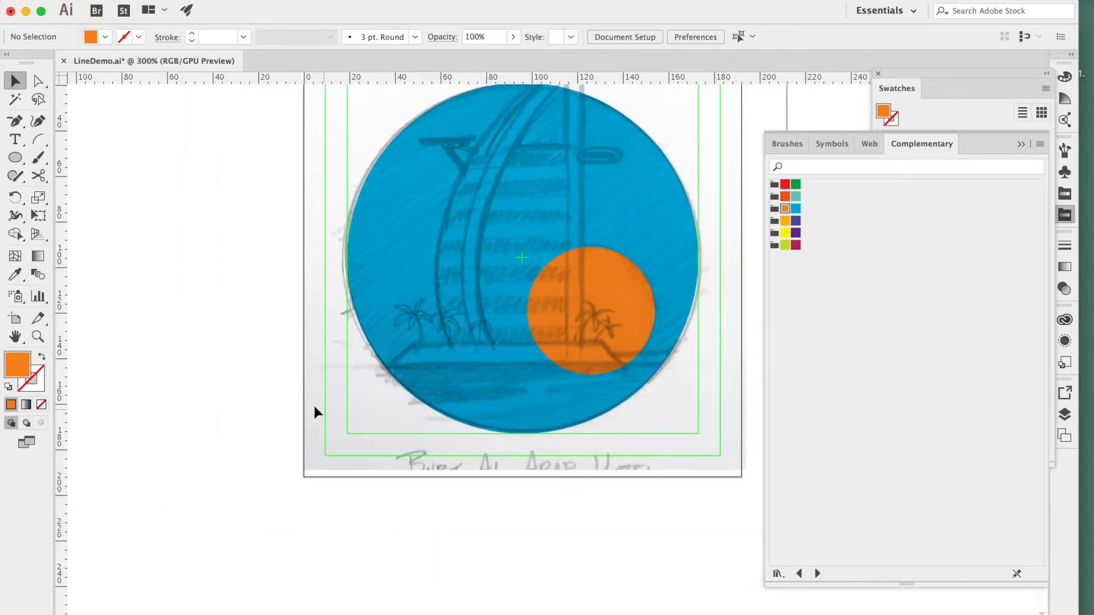
drag(16, 158, 51, 157)
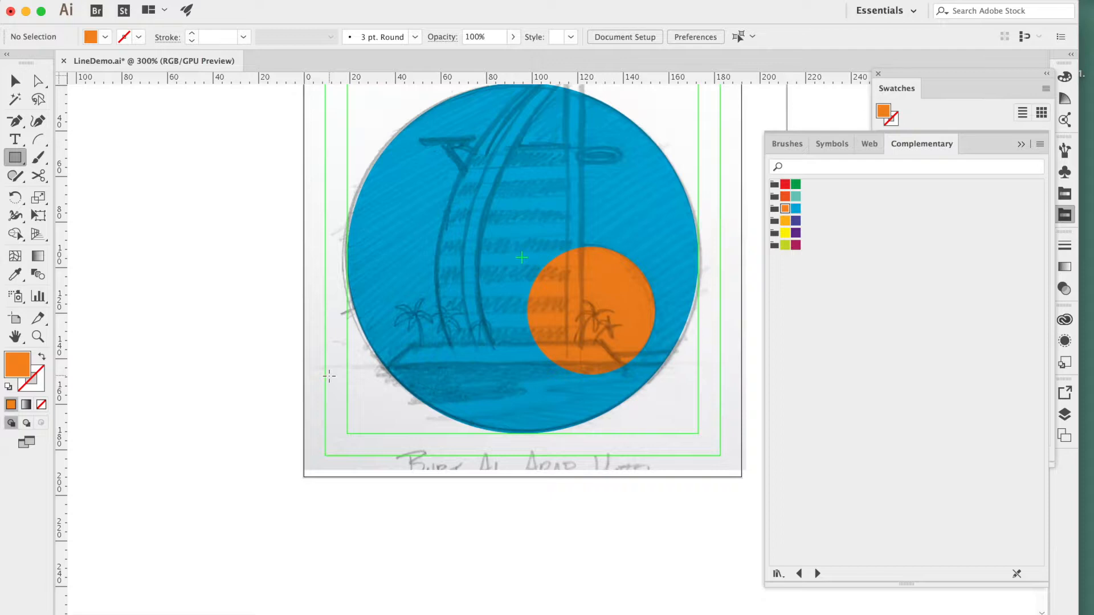
key(super+equal)
drag(328, 376, 296, 342)
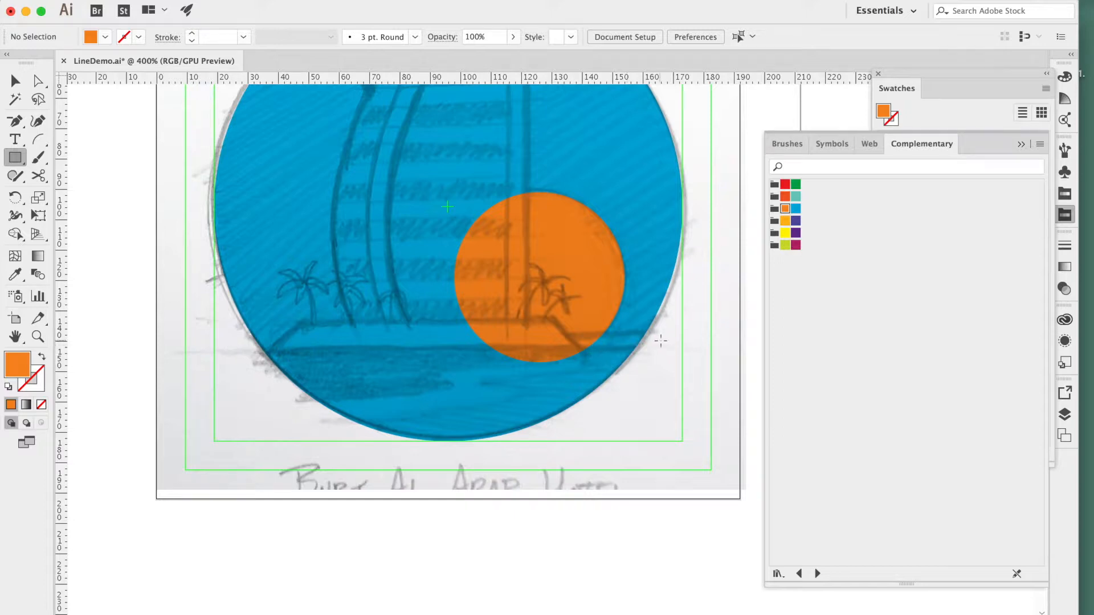
drag(238, 338, 583, 415)
drag(650, 451, 684, 456)
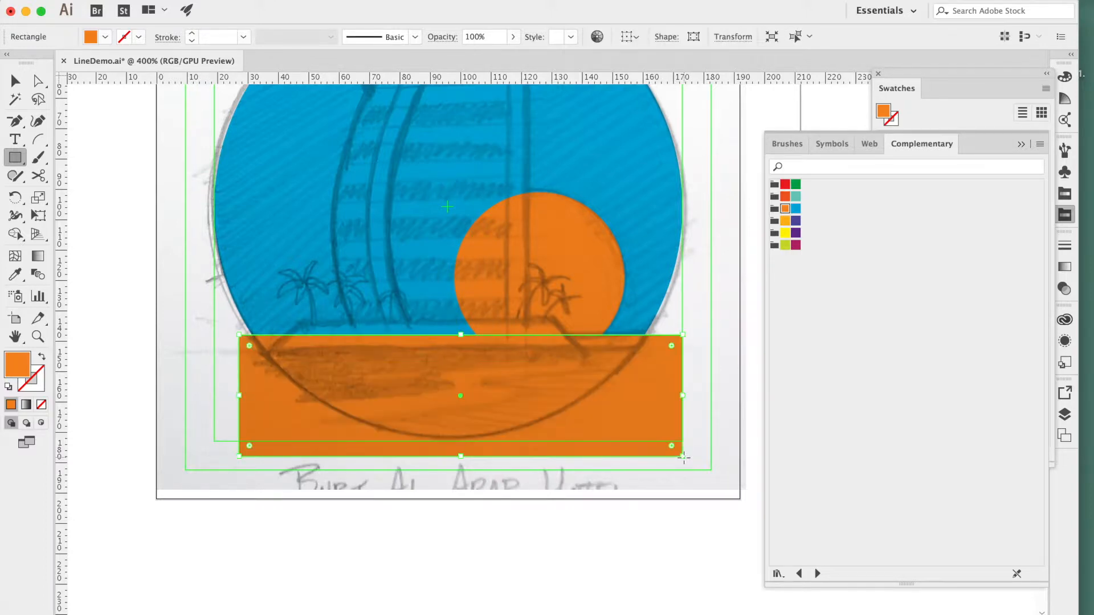
click(795, 221)
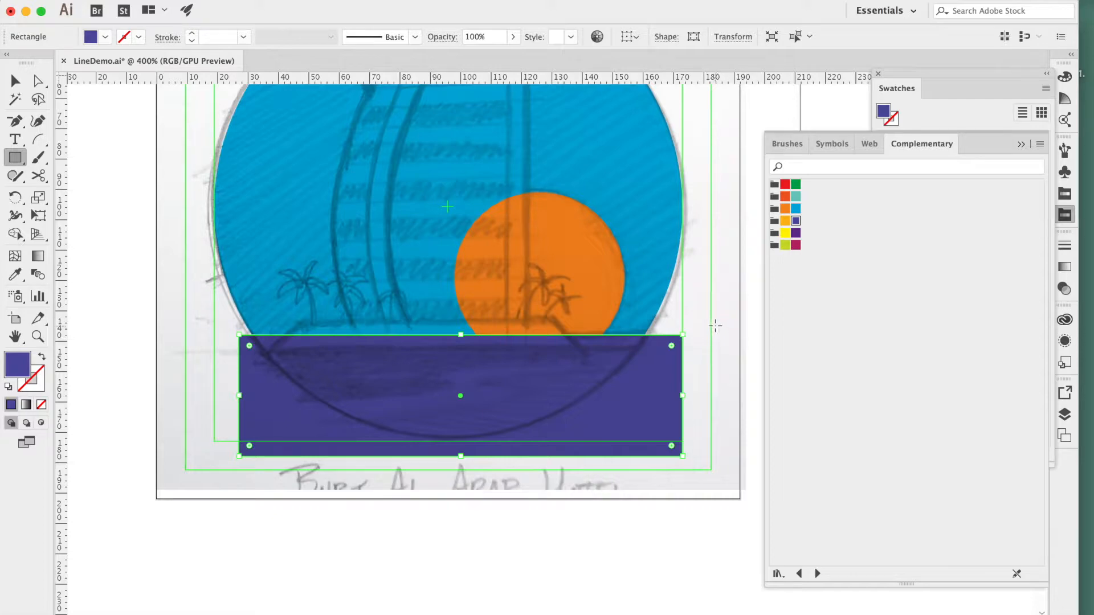
- Select the water rectangle with the large circle and remove the rectangle's part outside the circle using the Shape Builder
drag(711, 318, 733, 369)
key(v)
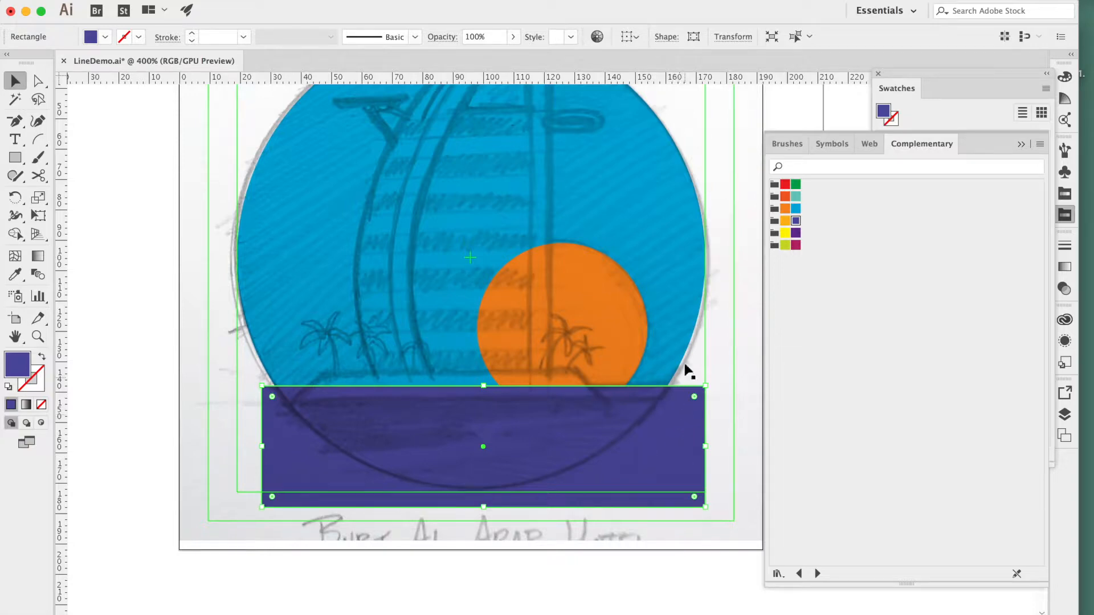
shift+click(687, 344)
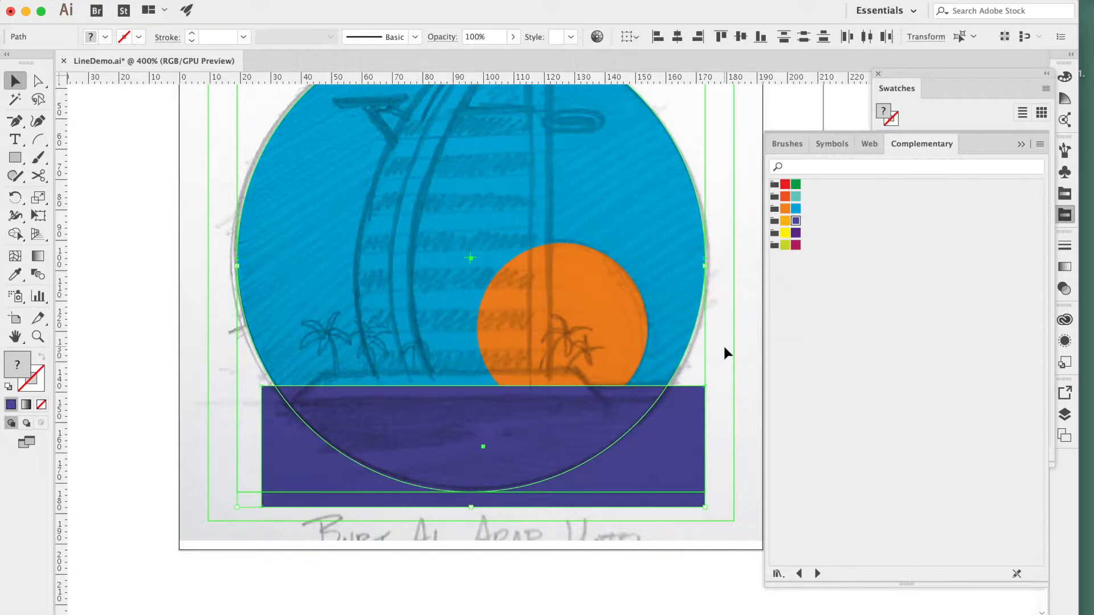
key(shift+m)
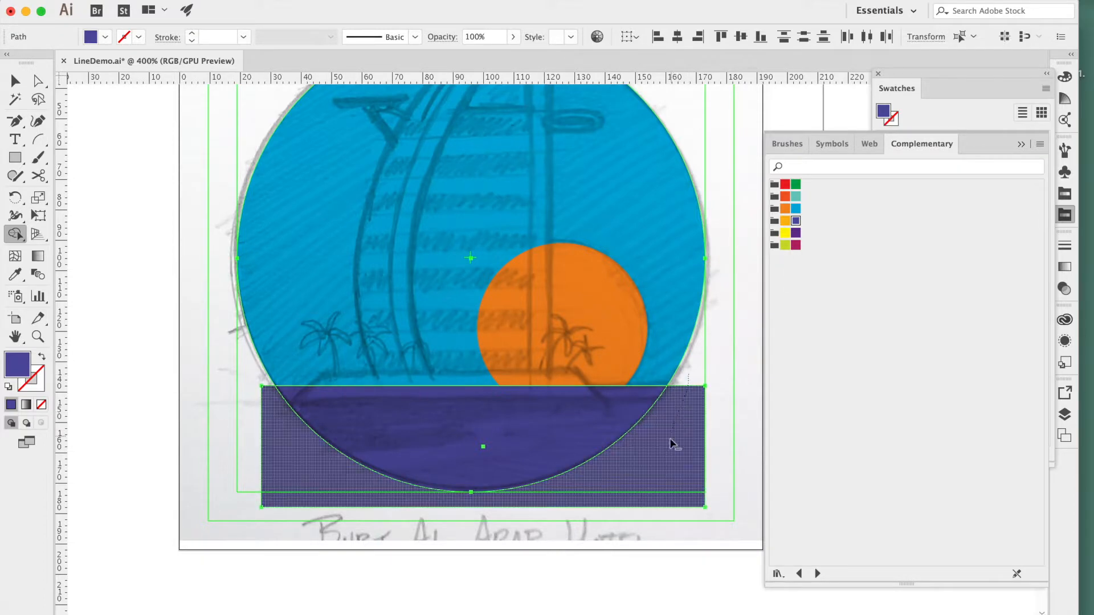
alt+click(647, 475)
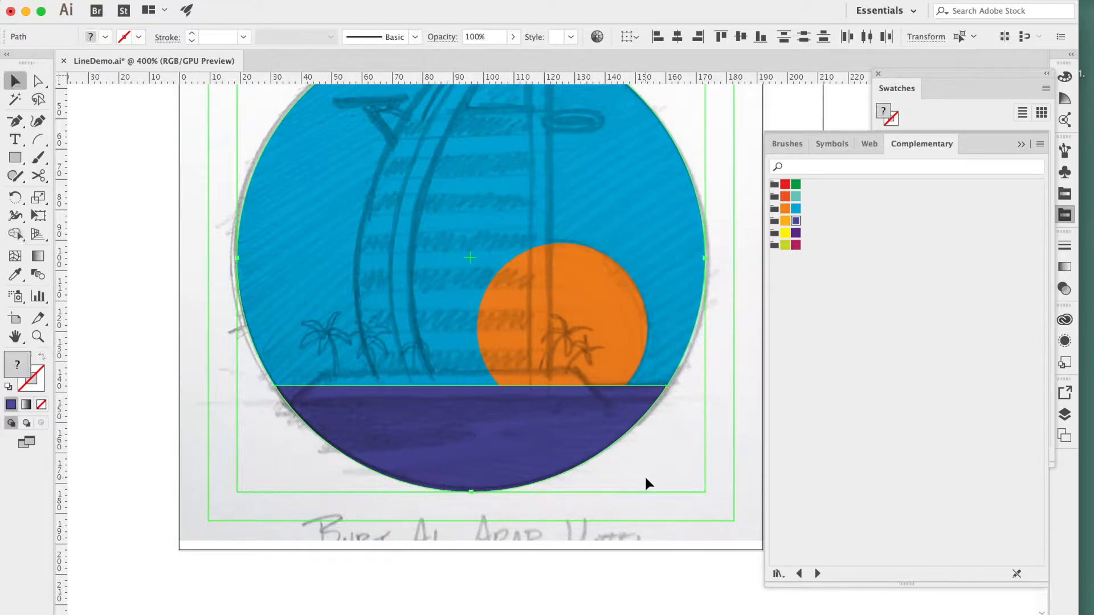
- Recolor the large background circle with the teal Complementary swatch paired with red-orange
key(v)
click(563, 425)
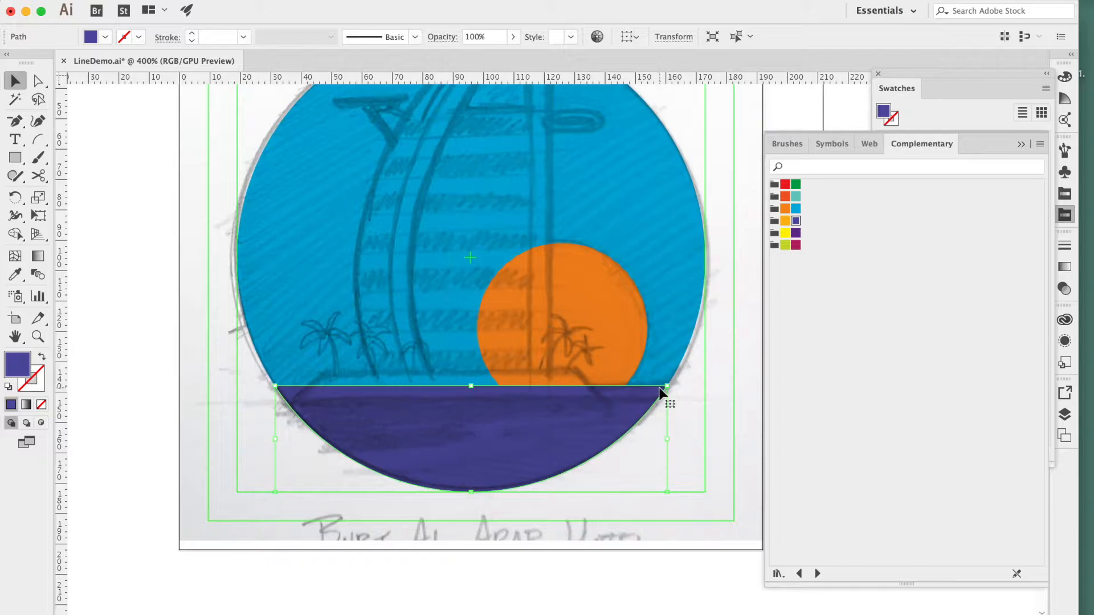
key(a)
key(super+plus)
drag(554, 455, 572, 545)
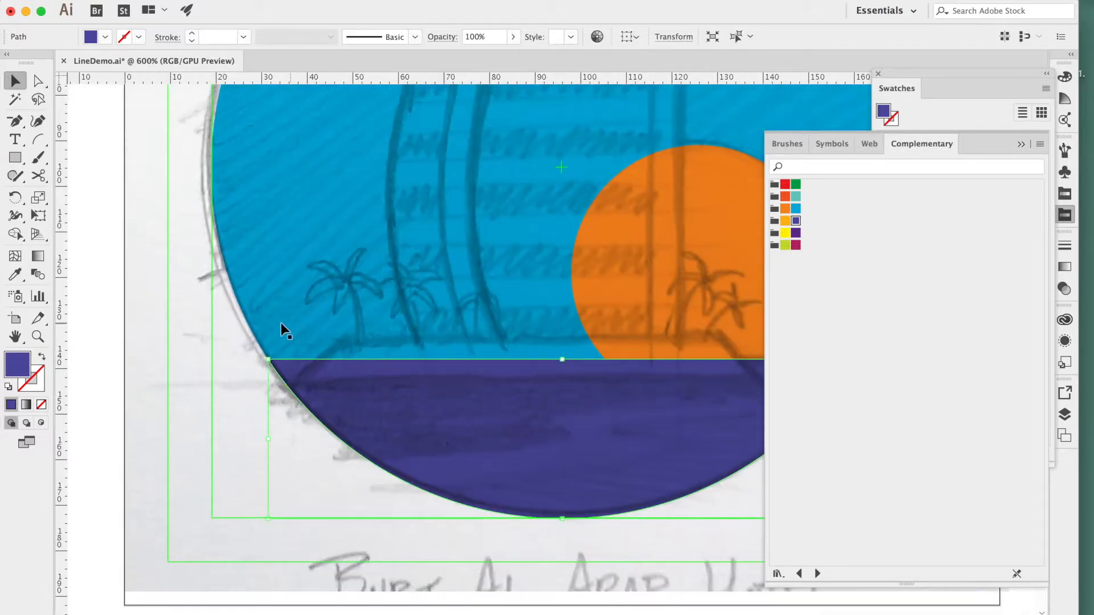
key(super+minus)
click(699, 369)
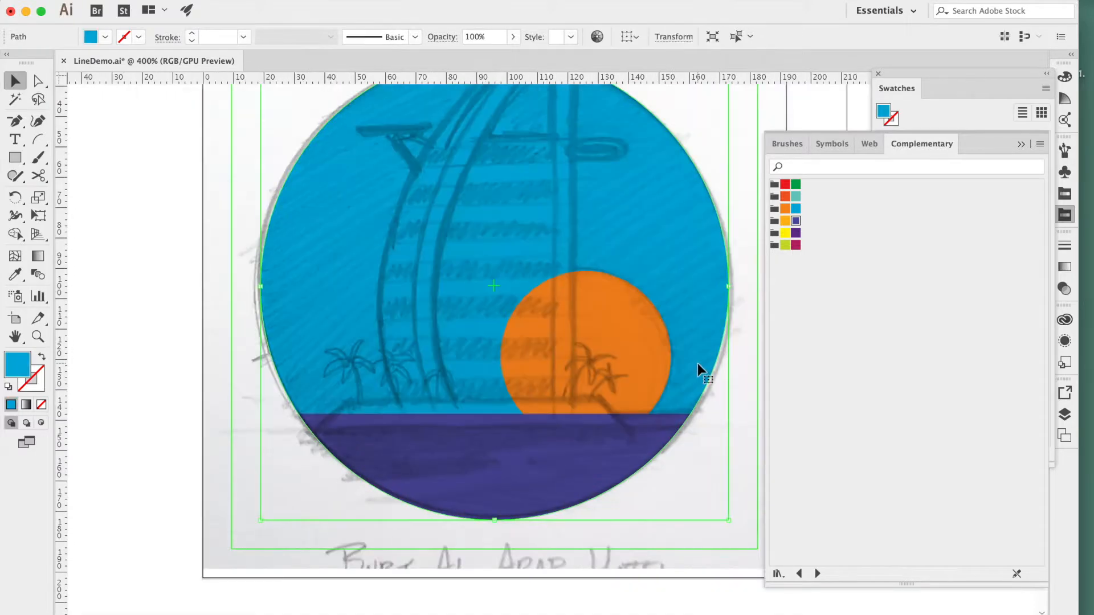
click(797, 196)
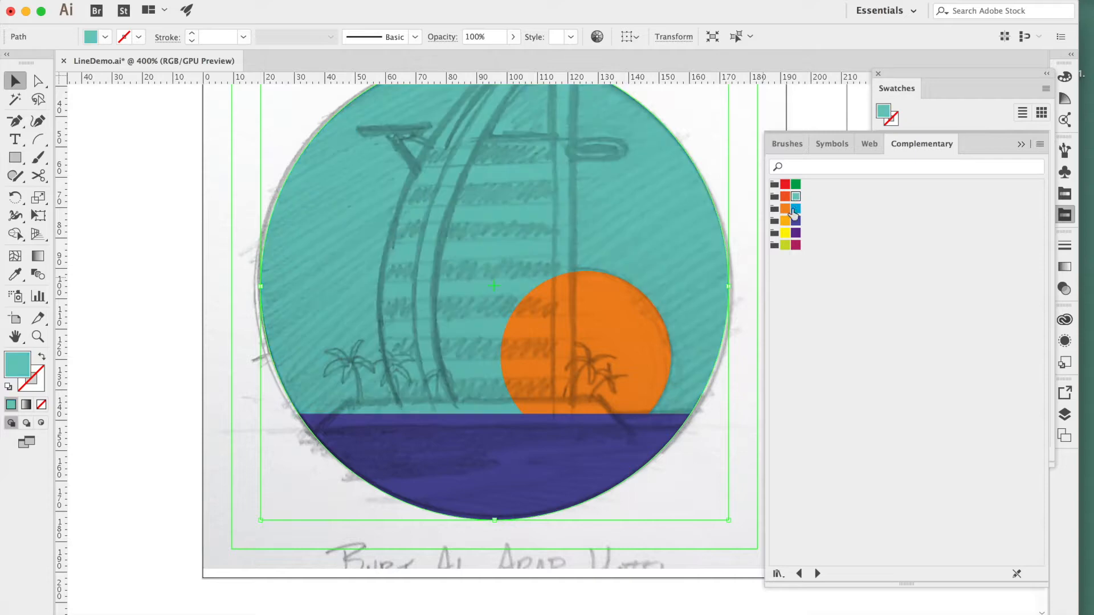
click(748, 346)
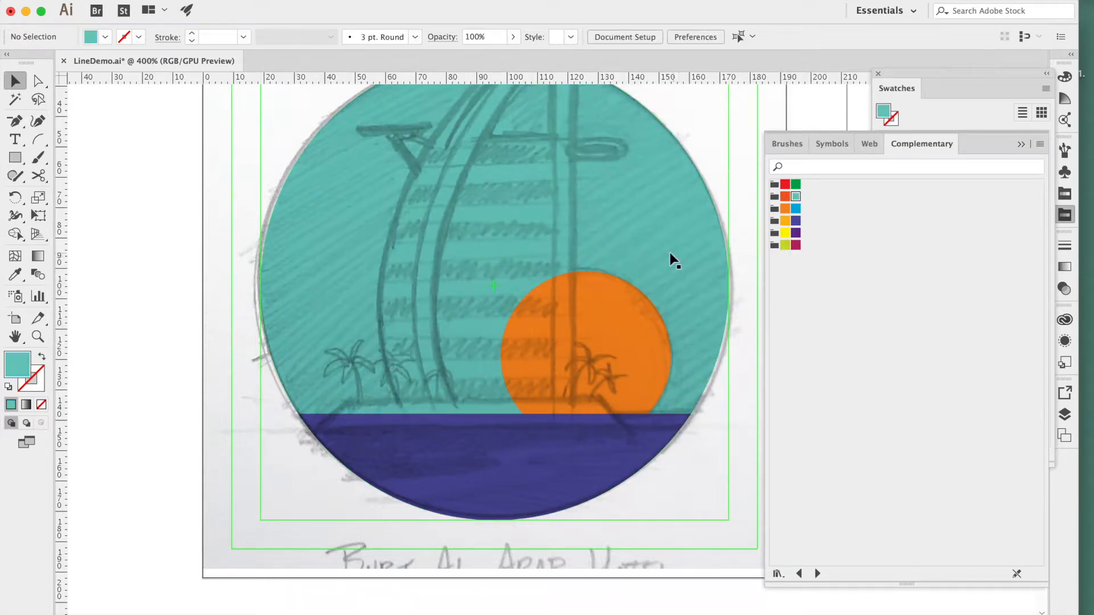
- Recolor the water shape with the Complementary blue paired with orange
click(651, 434)
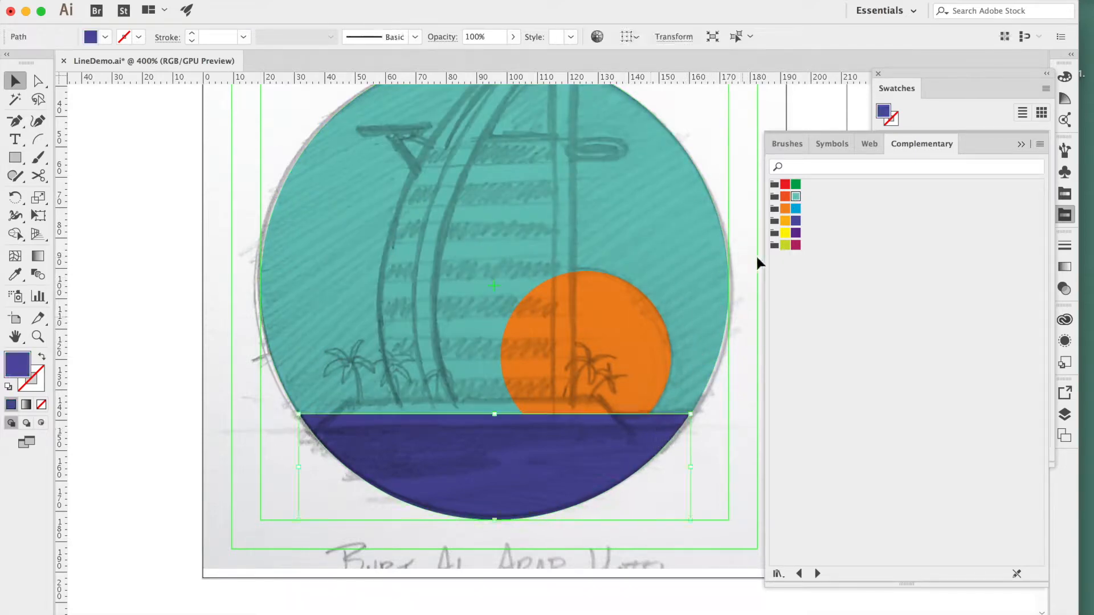
click(796, 209)
click(739, 420)
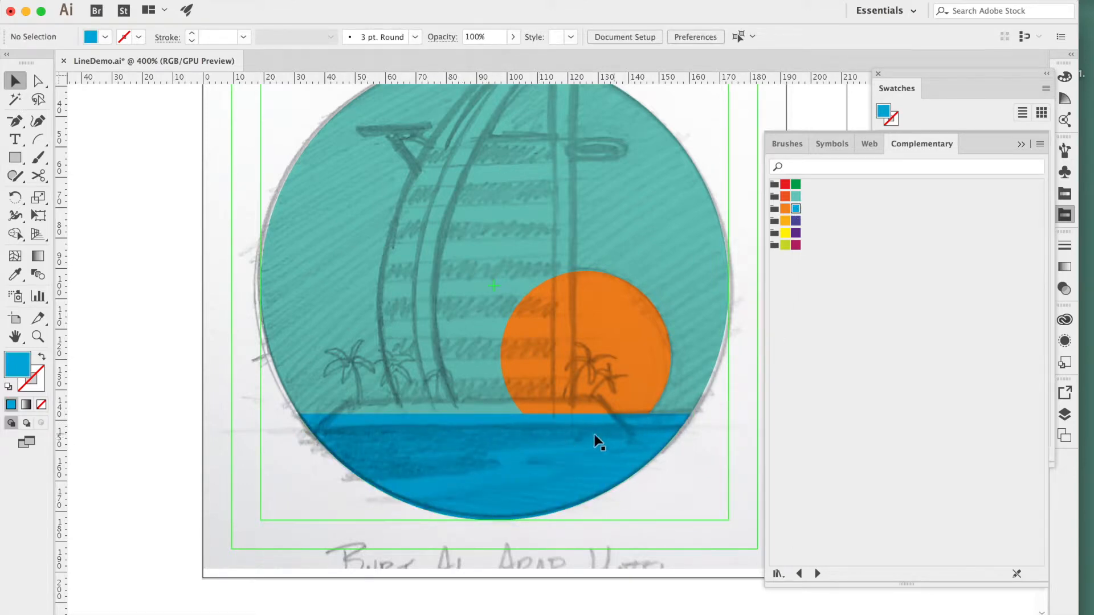
drag(657, 531, 682, 472)
key(super+p)
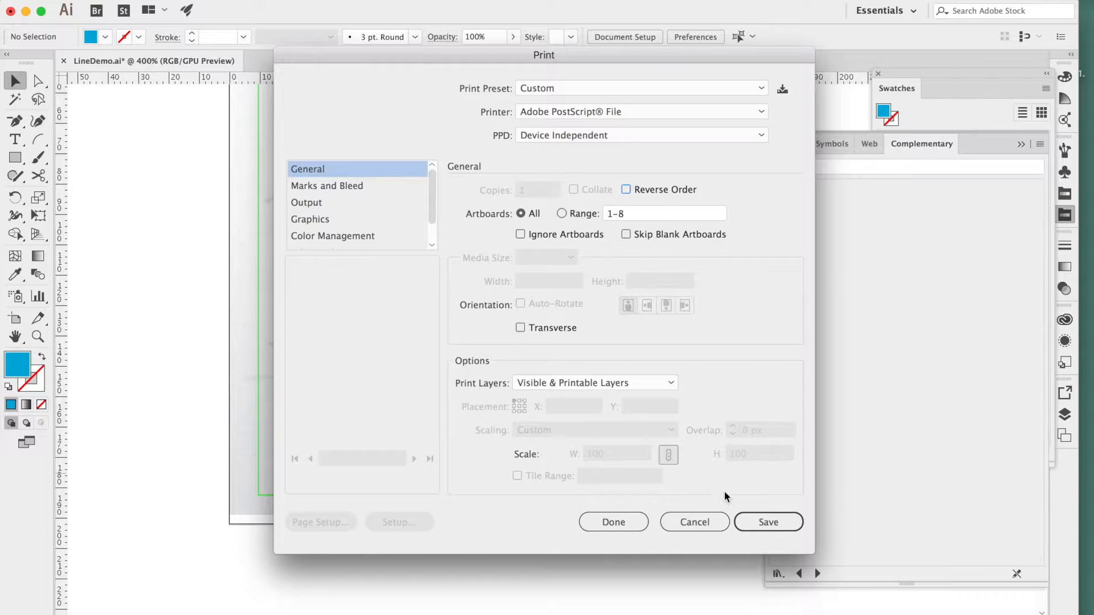
click(712, 520)
- Start tracing the sun's winding reflection on the water with the Pen tool, from outside the circle's lower-left edge through the first bend
key(super+equal)
scroll(579, 404, left, 2)
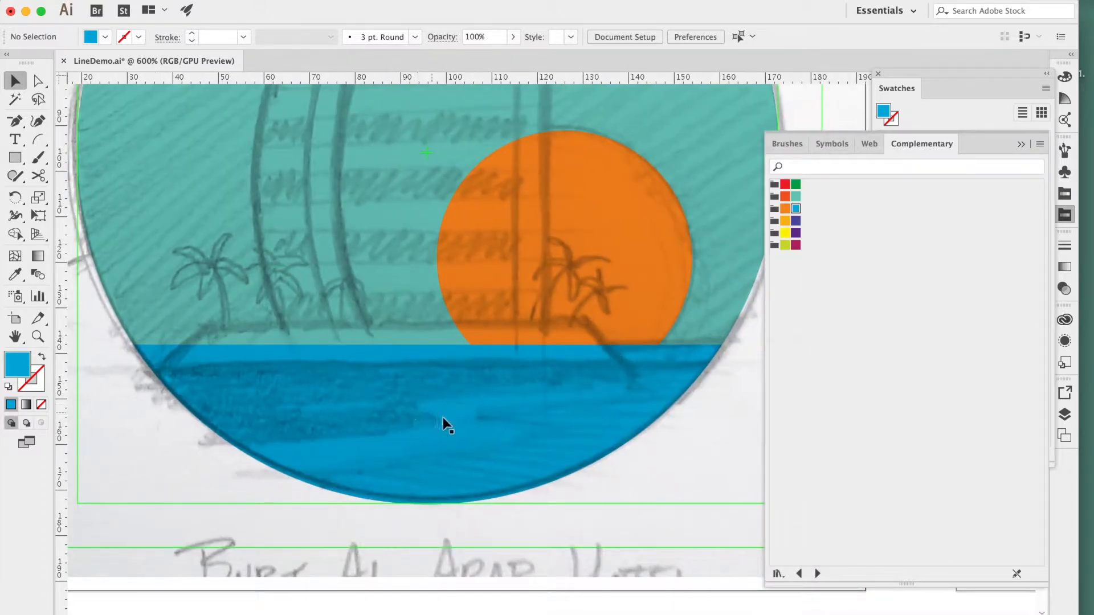
drag(308, 444, 330, 485)
drag(515, 444, 563, 420)
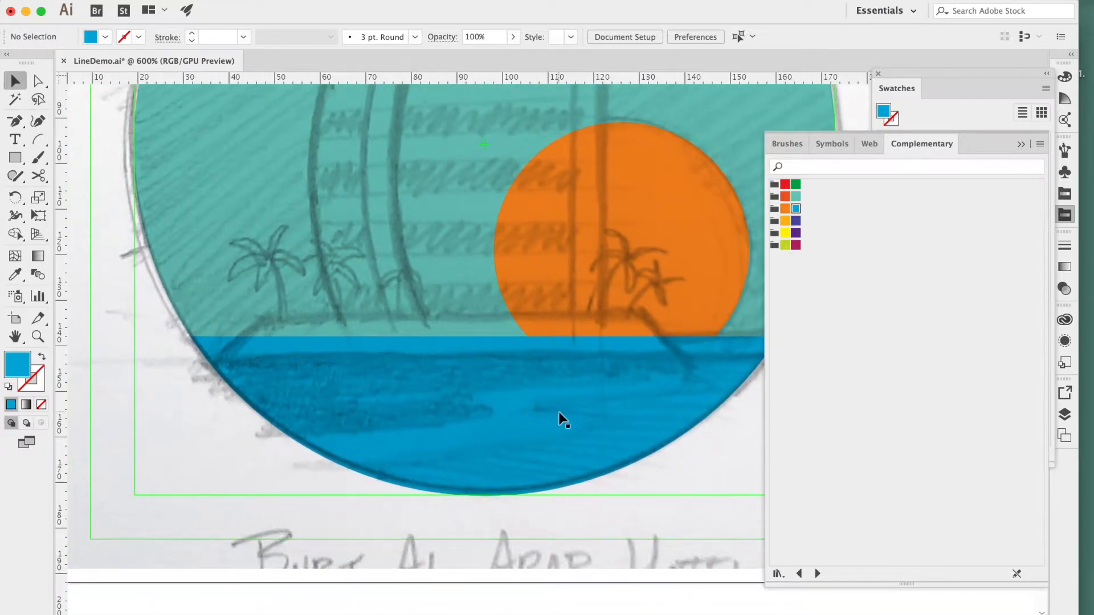
key(super+minus)
scroll(562, 420, up, 1)
key(p)
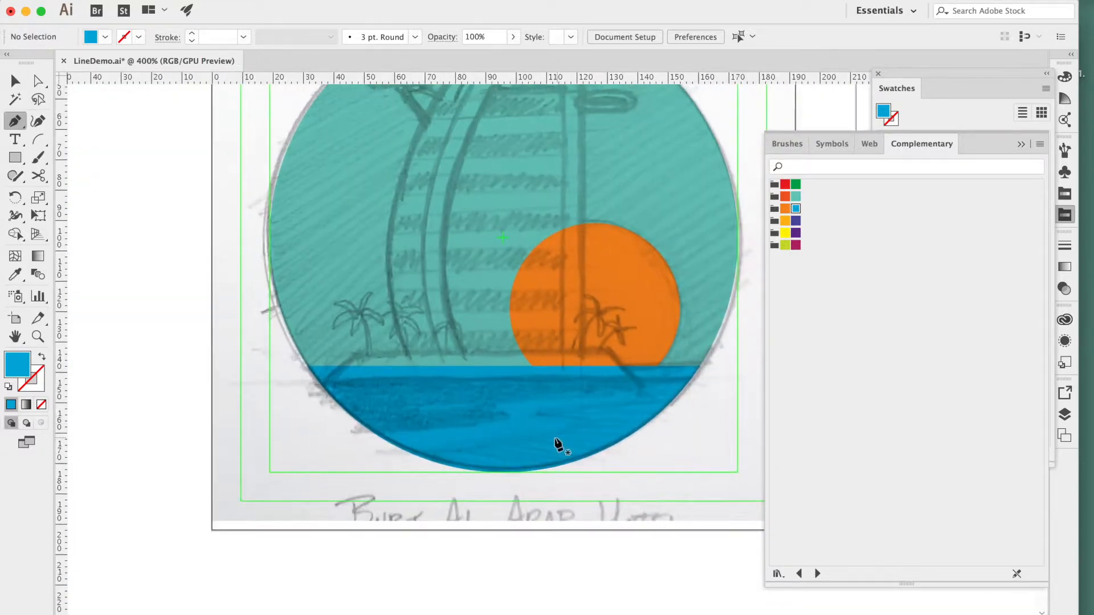
drag(388, 457, 491, 454)
drag(574, 426, 553, 414)
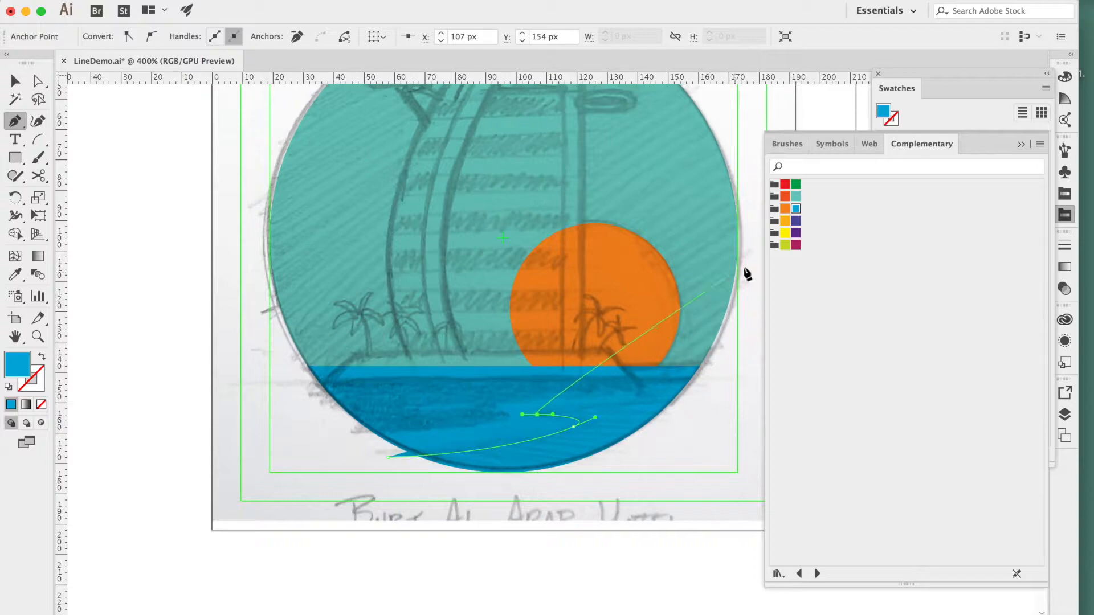
click(786, 221)
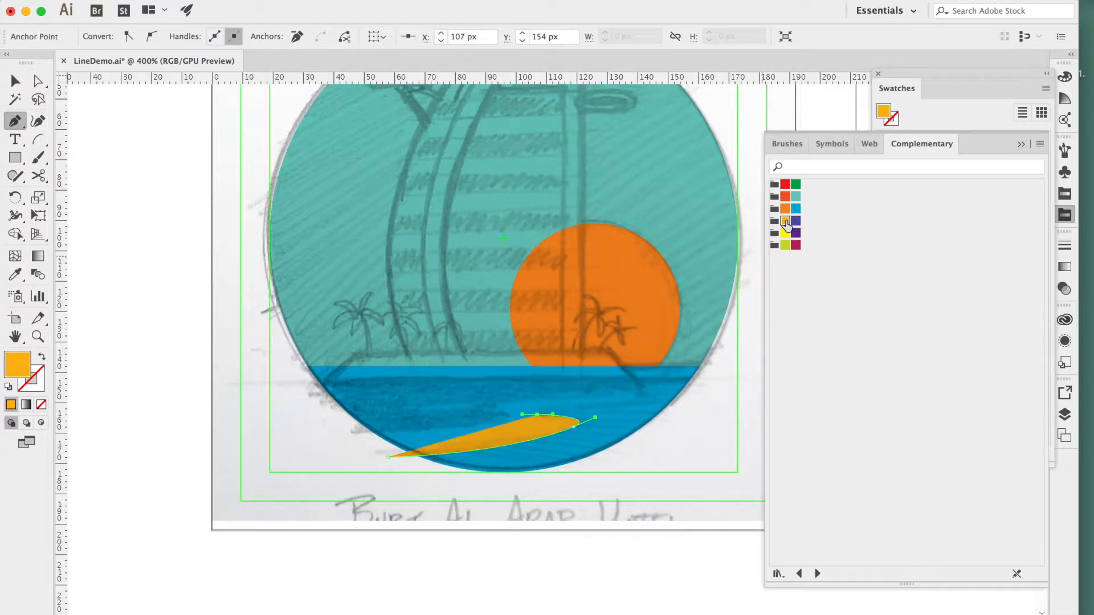
drag(638, 402, 651, 402)
key(super+equal)
key(super+z)
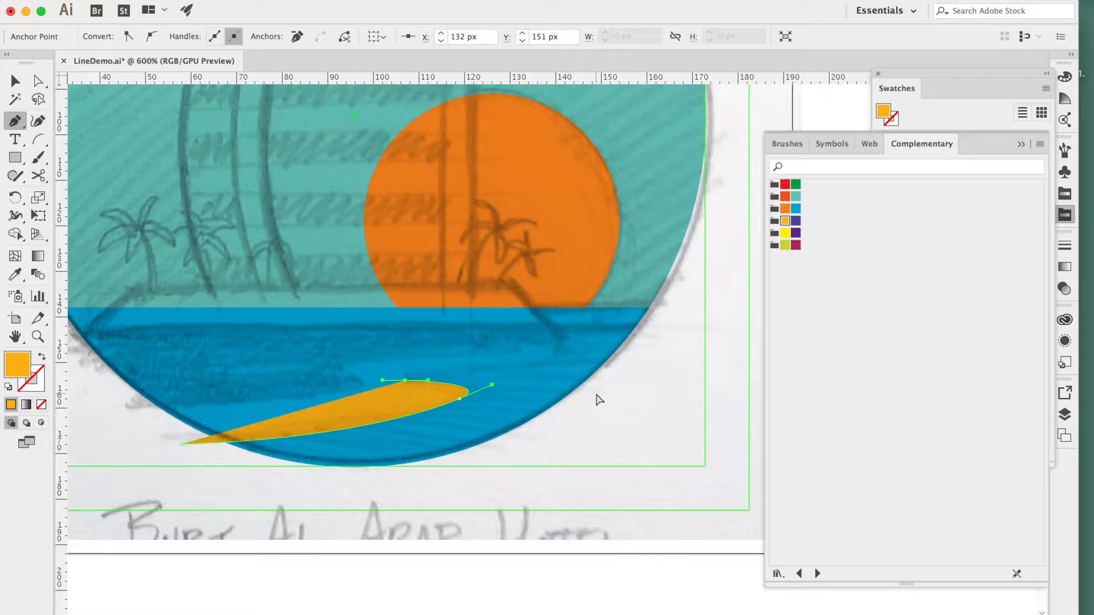
key(super+z)
key(super+z)
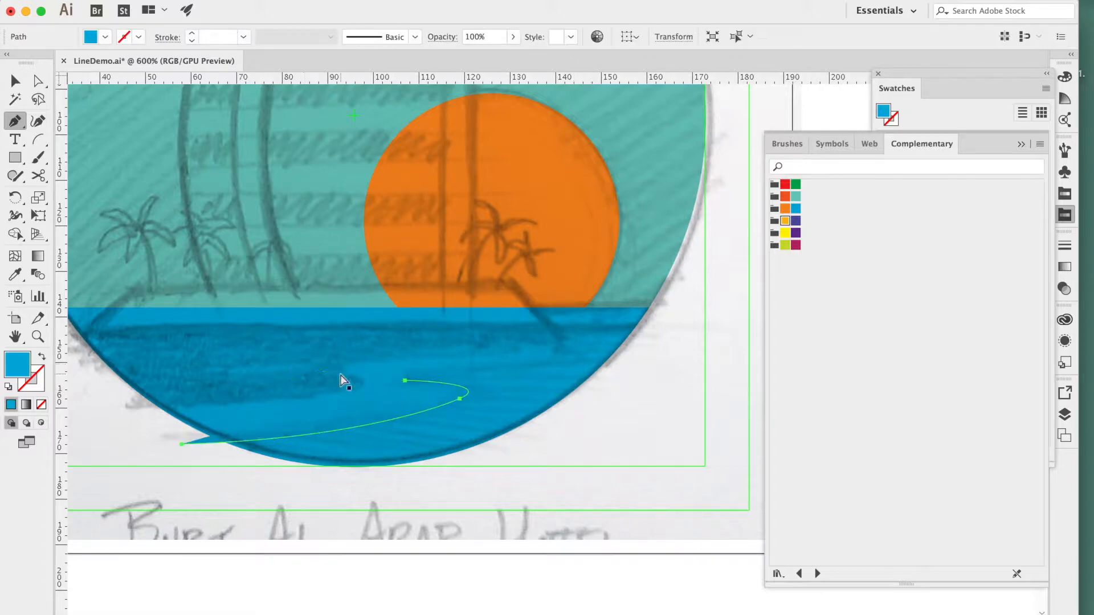
key(super+z)
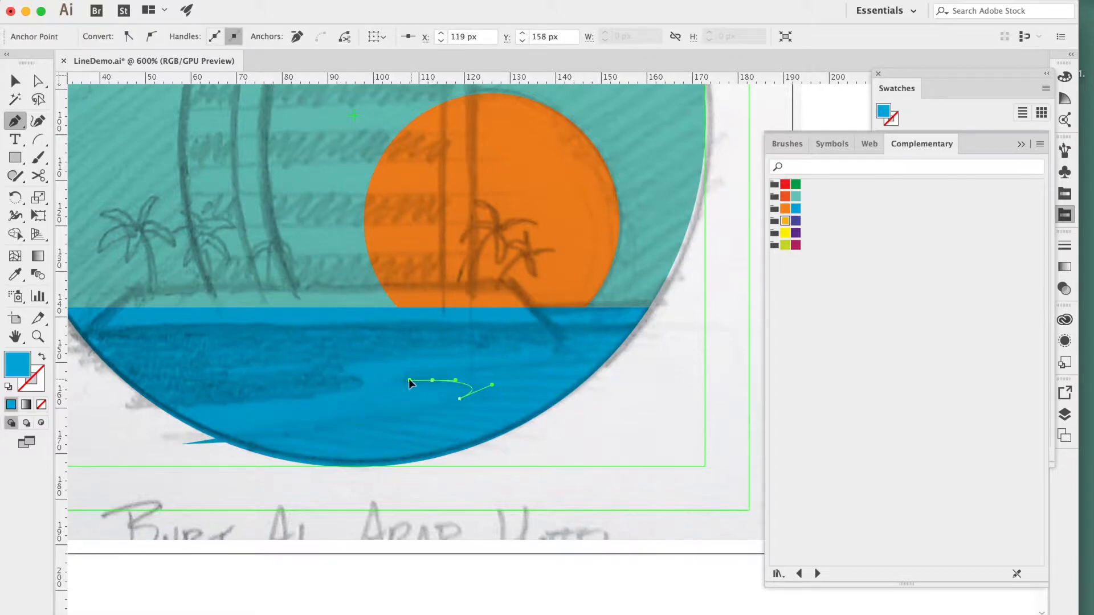
- Continue the reflection's right edge in S-curves up to a point just below the horizon and fill the path with Complementary yellow-orange
drag(408, 379, 551, 363)
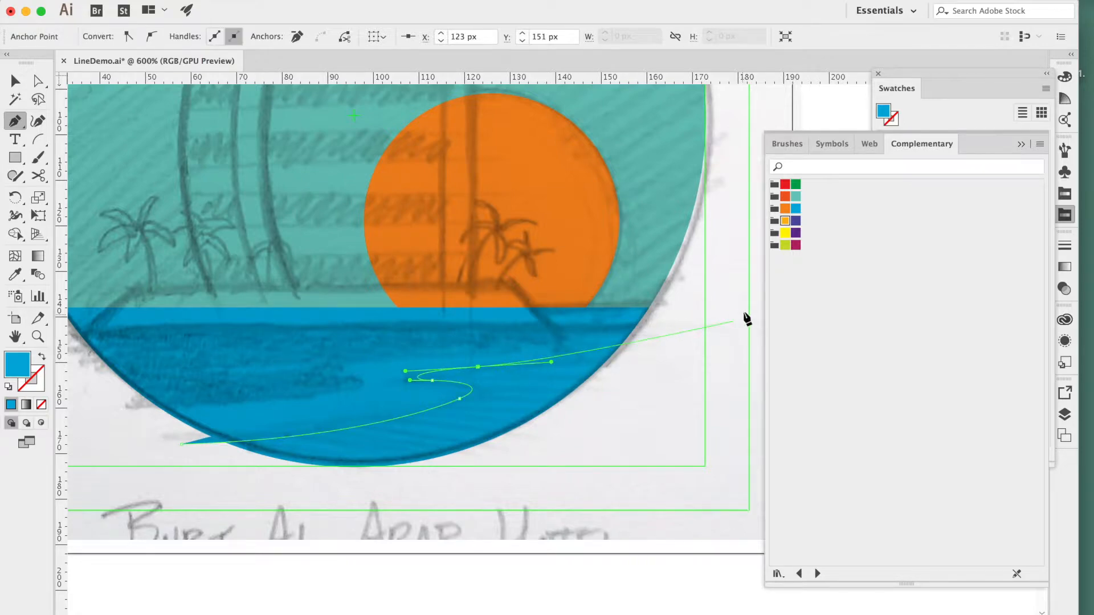
click(786, 221)
drag(529, 345, 481, 344)
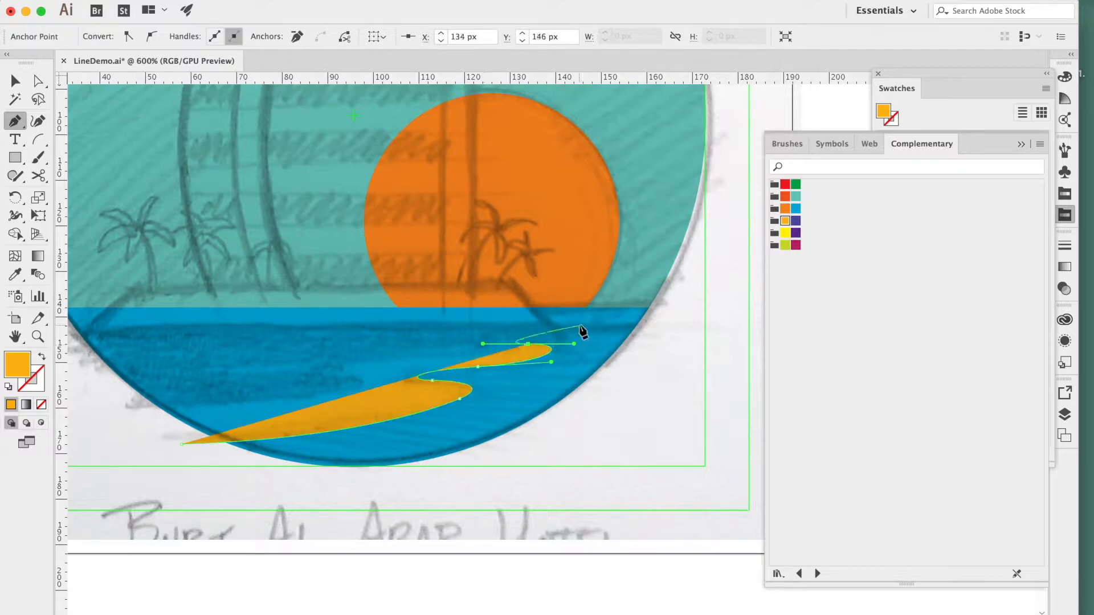
drag(573, 326, 629, 322)
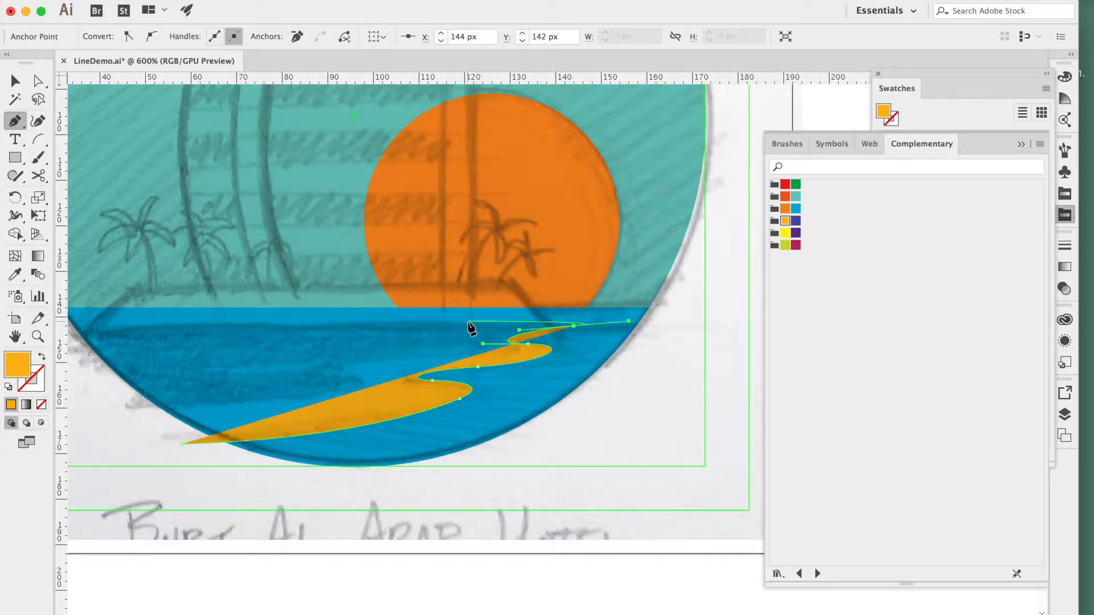
click(469, 322)
- Trace the reflection's left edge back down in matching curves, extend it beyond the circle, close the path and deselect it
drag(514, 326, 483, 330)
drag(491, 348, 515, 349)
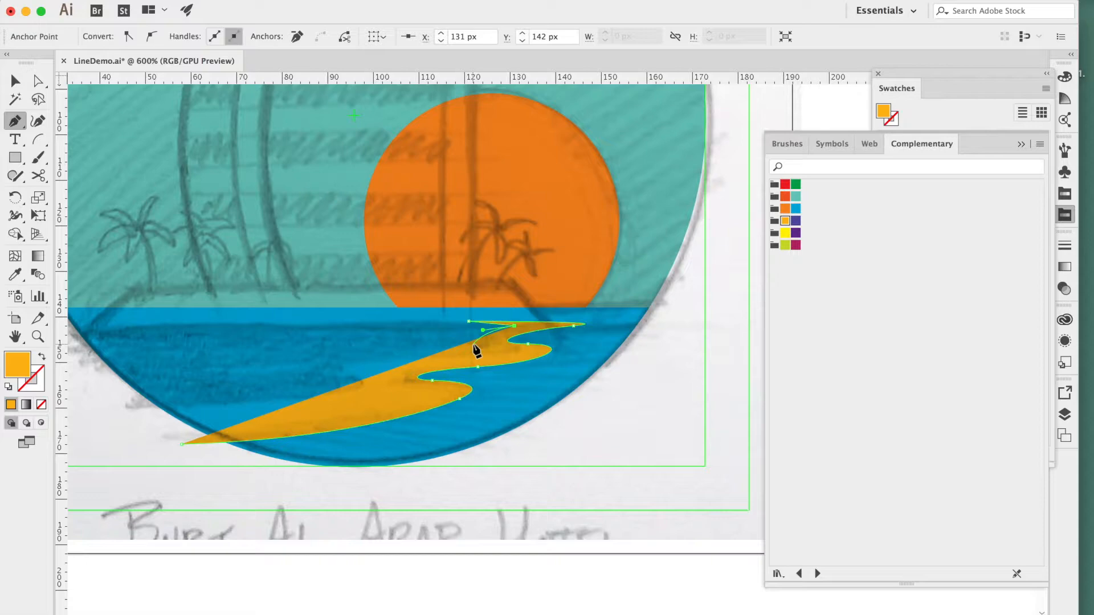
drag(420, 353, 371, 355)
drag(346, 377, 370, 384)
drag(181, 444, 211, 416)
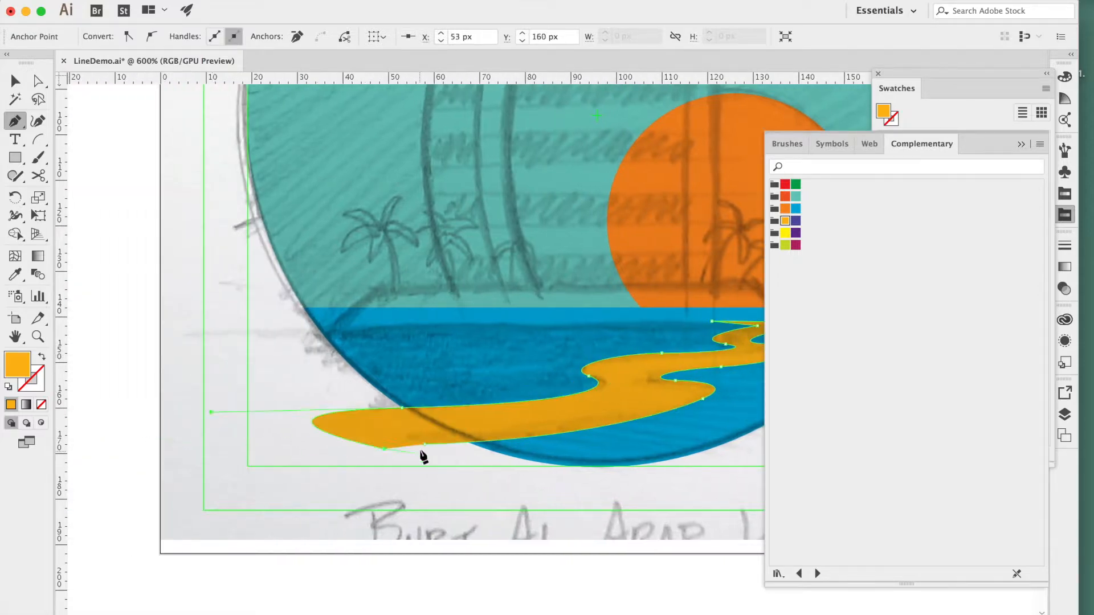
click(426, 444)
key(super+minus)
drag(658, 373, 514, 383)
key(v)
click(514, 384)
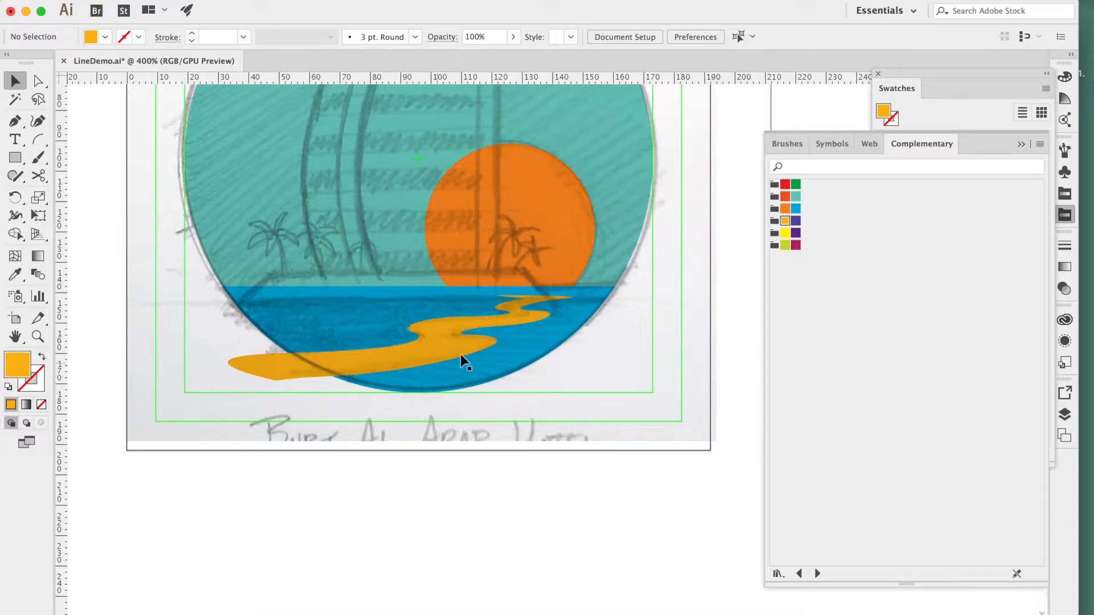
- Select the reflection with the water shape and remove the reflection's part outside the circle using the Shape Builder
drag(625, 410, 659, 488)
drag(533, 469, 545, 472)
key(super+equal)
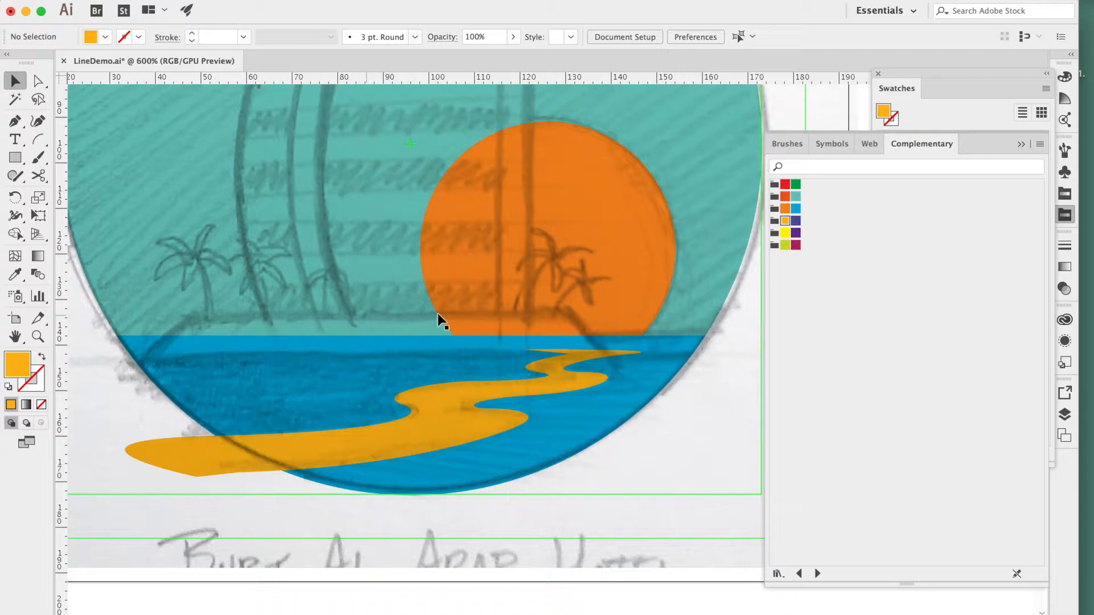
drag(591, 446, 646, 412)
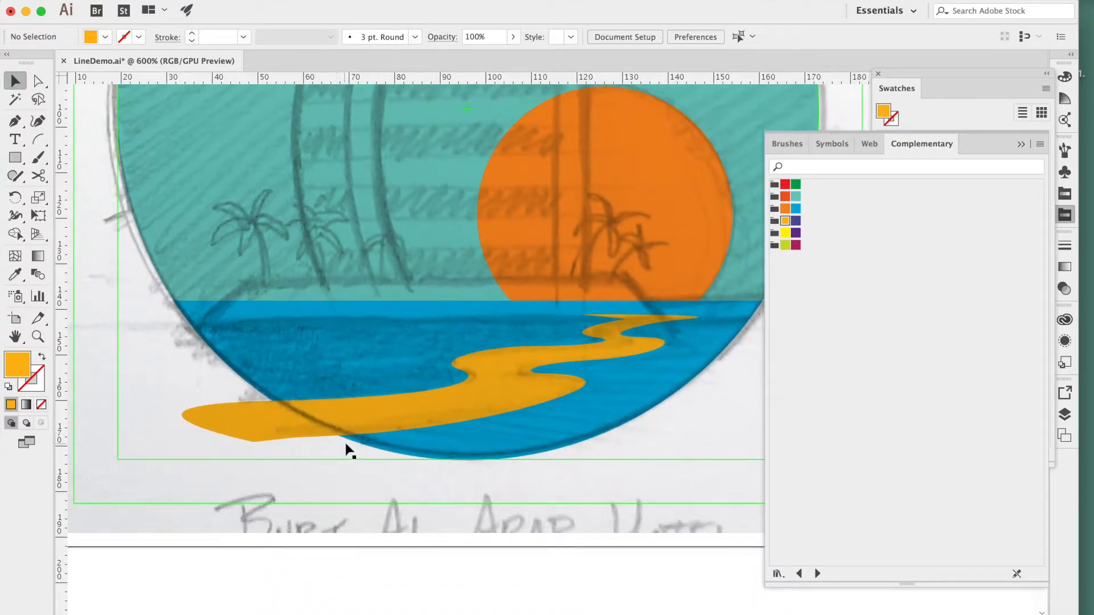
click(282, 429)
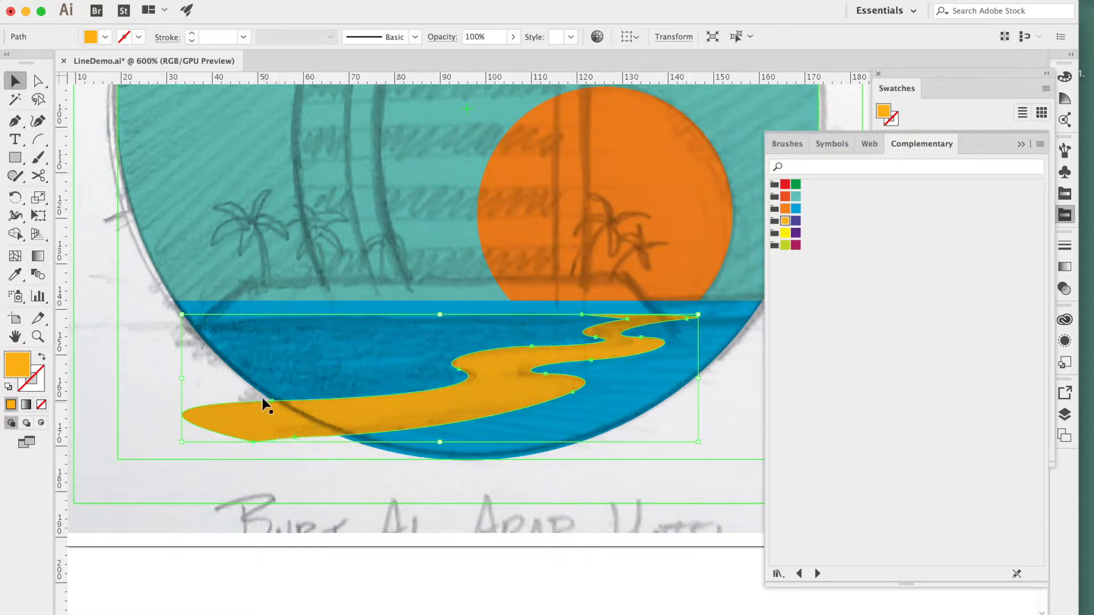
shift+click(261, 311)
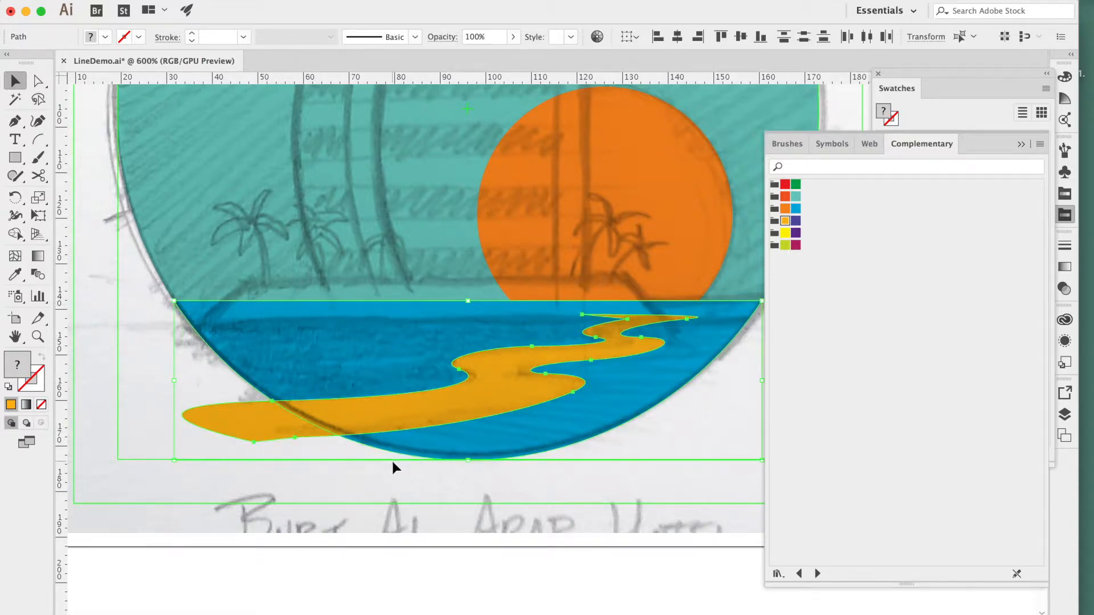
key(shift+m)
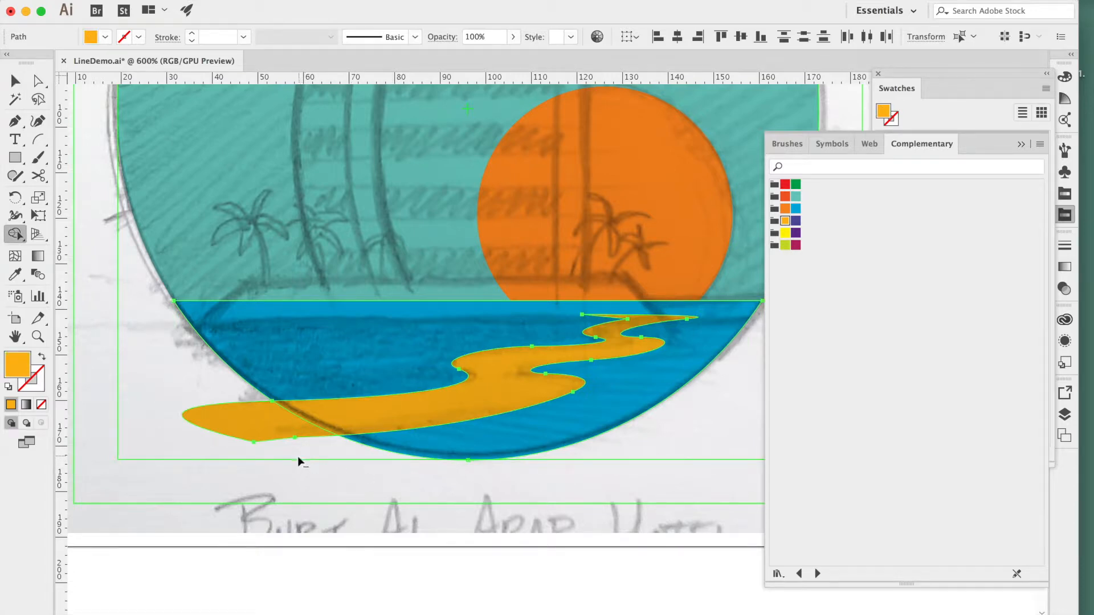
alt+click(260, 408)
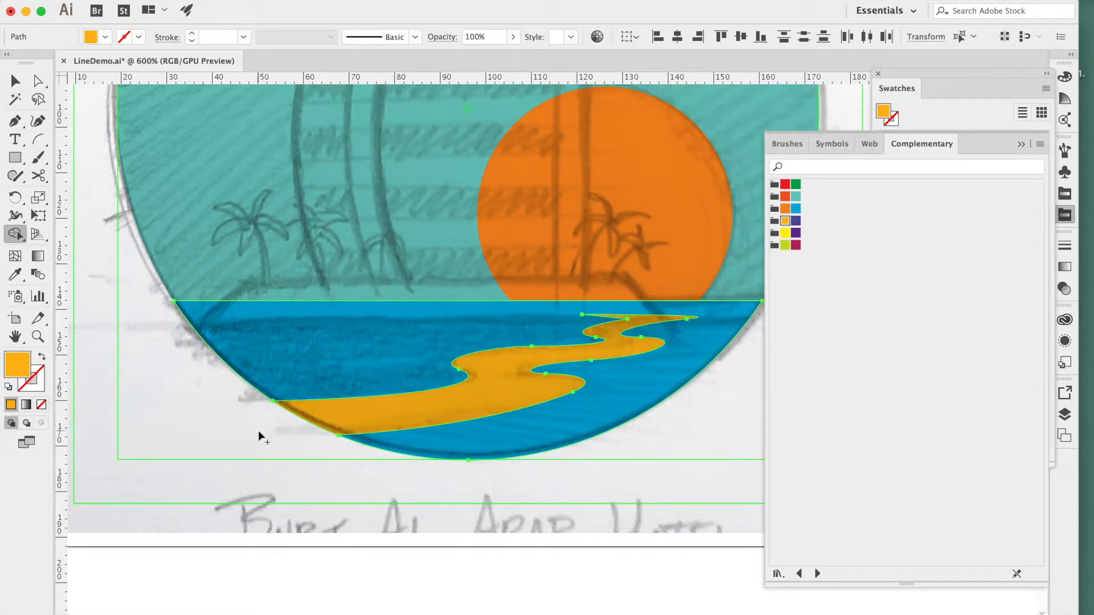
key(v)
key(super+minus)
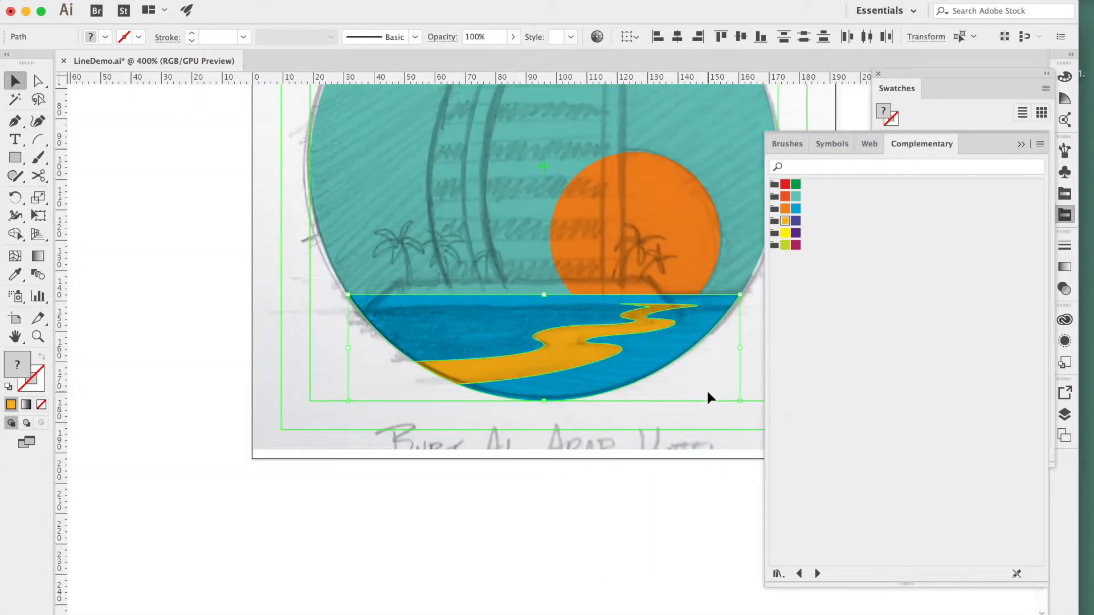
- Draw a yellow-orange rectangle about 144 by 26 px across the lower sky, overlapping the water's upper edge and the reflection's tip
drag(708, 393, 663, 451)
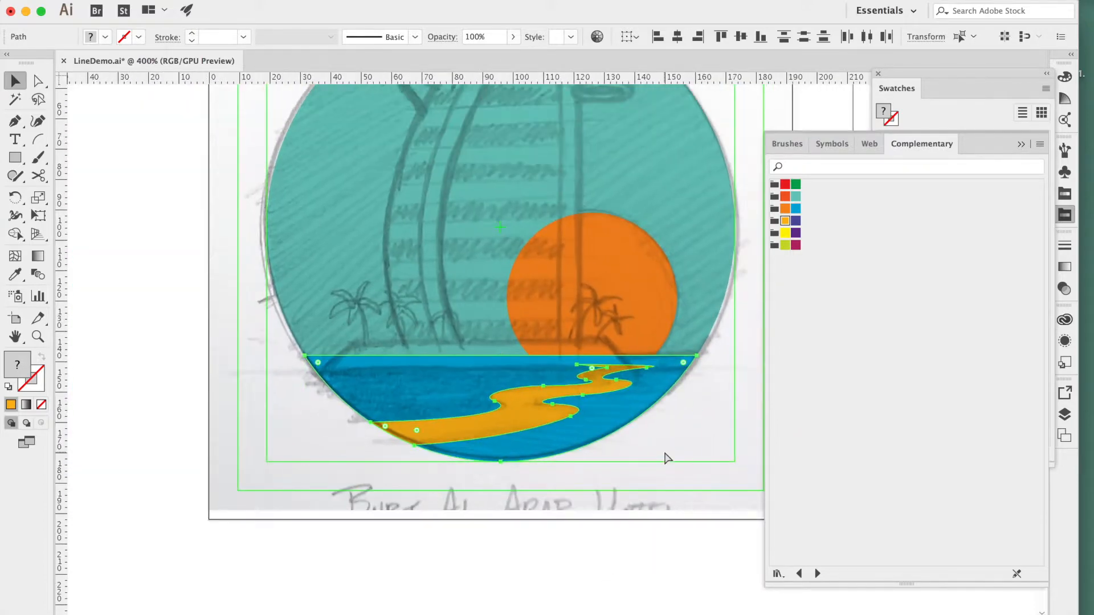
key(super+equal)
key(super+minus)
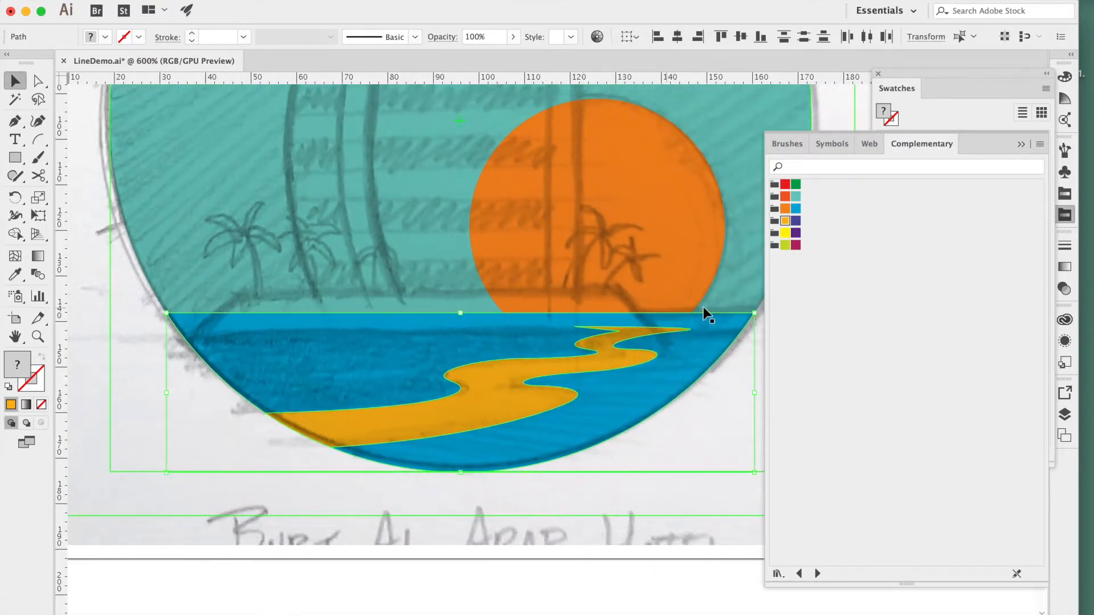
key(super+equal)
drag(637, 325, 679, 328)
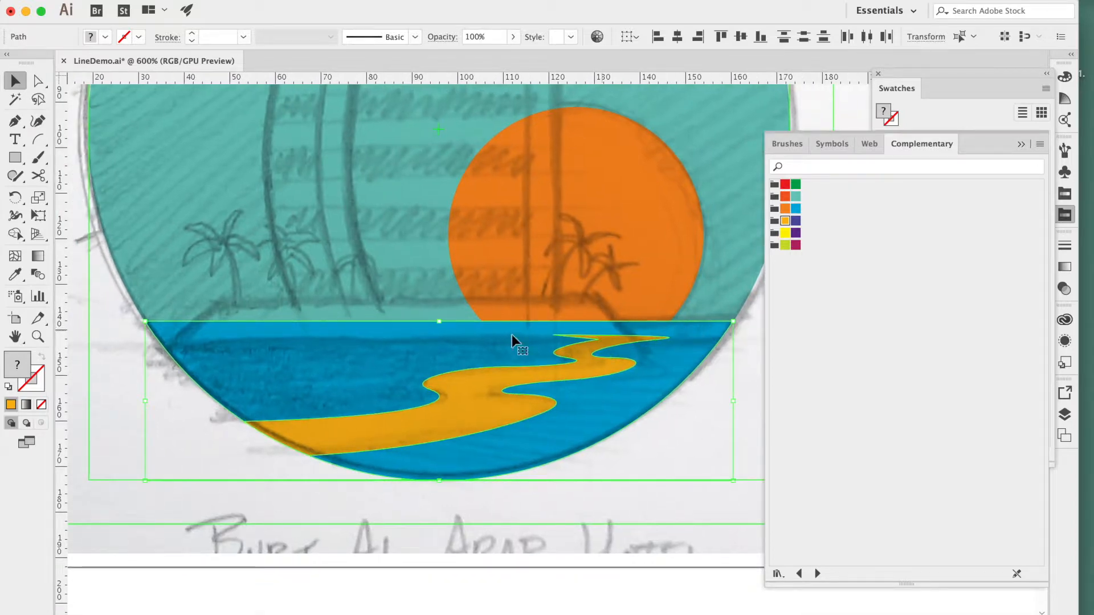
click(18, 160)
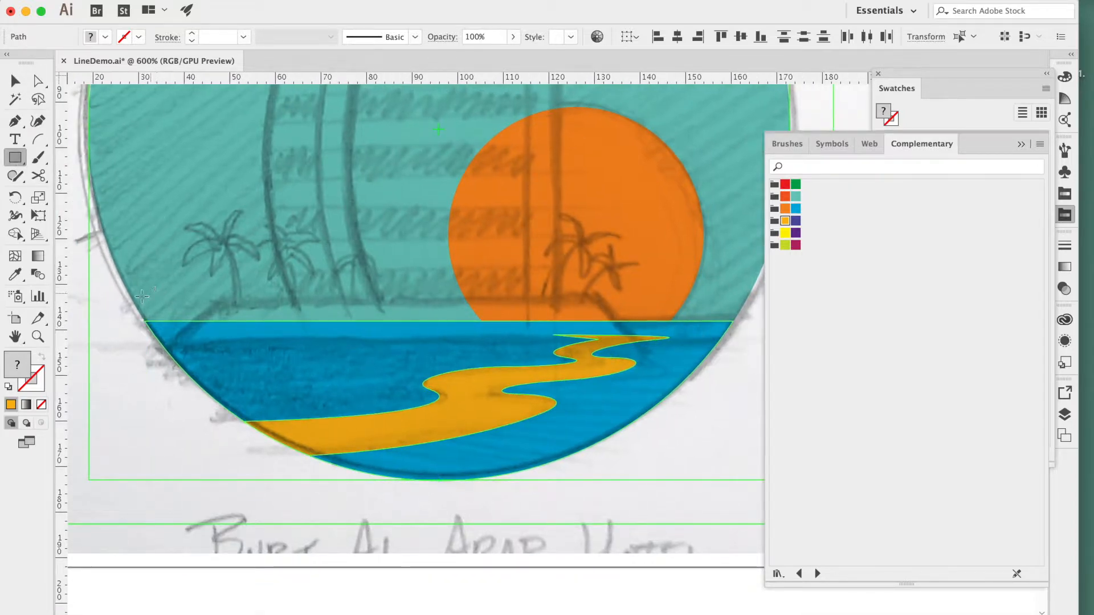
drag(109, 217, 761, 337)
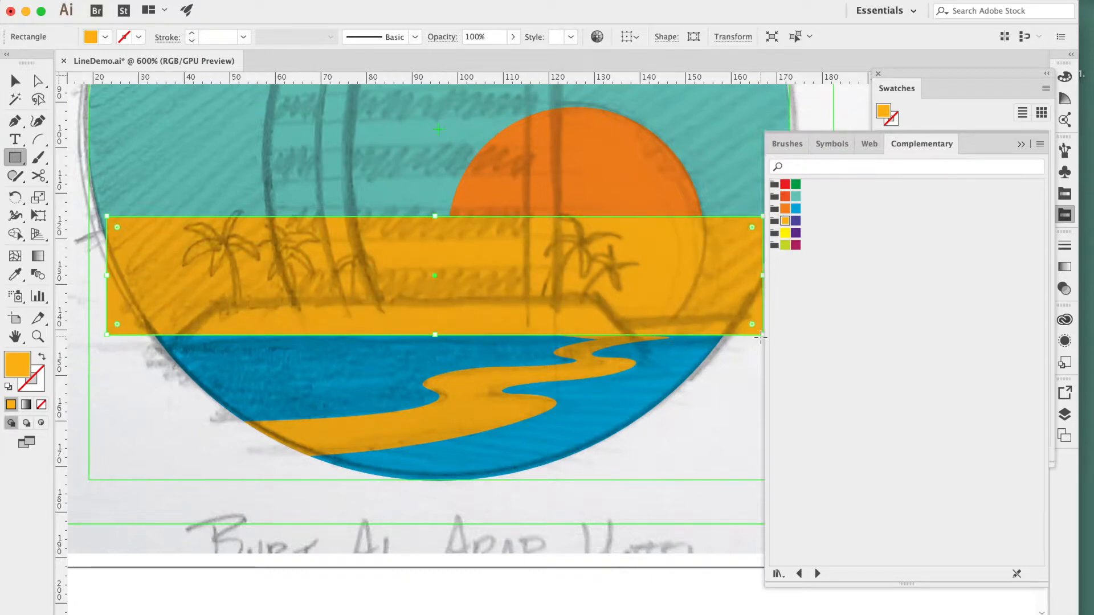
key(v)
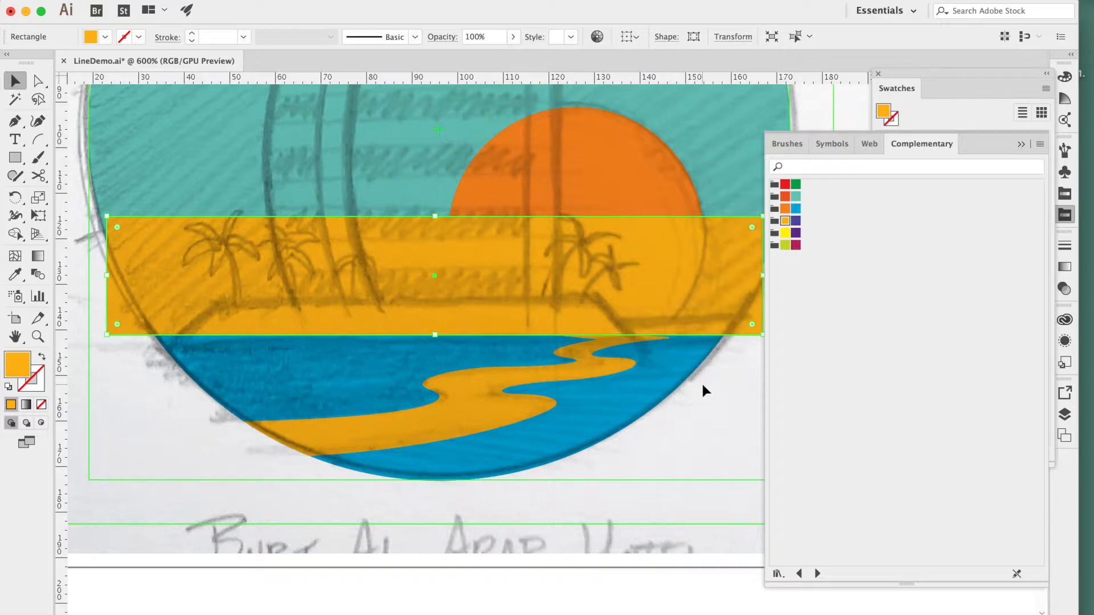
- Select the water with the yellow-orange rectangle and remove the rectangle and the overlapping water strip using the Shape Builder
shift+click(694, 369)
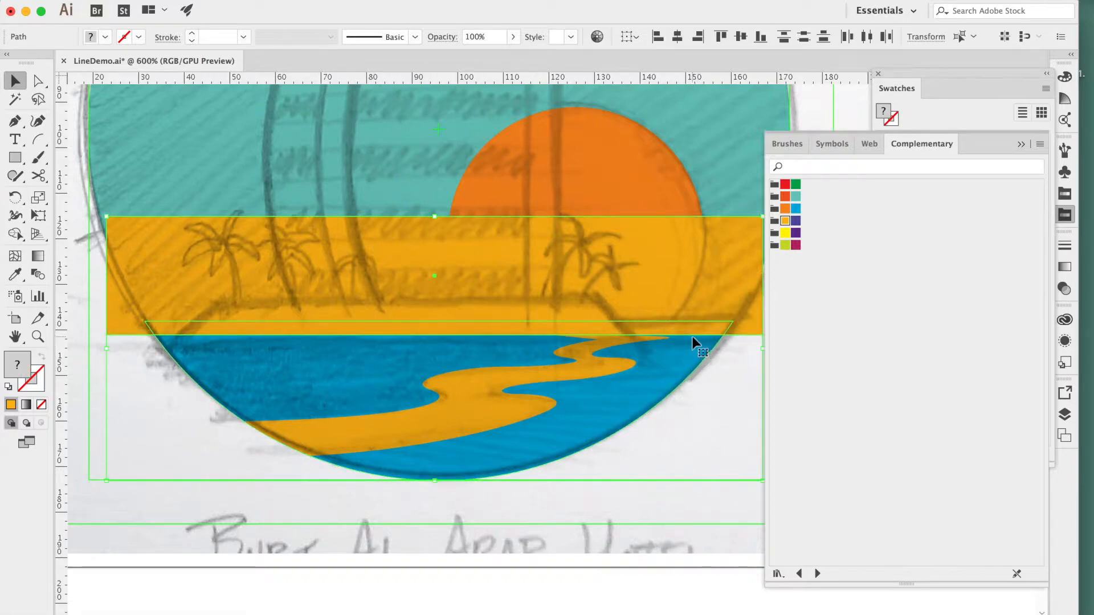
key(shift+m)
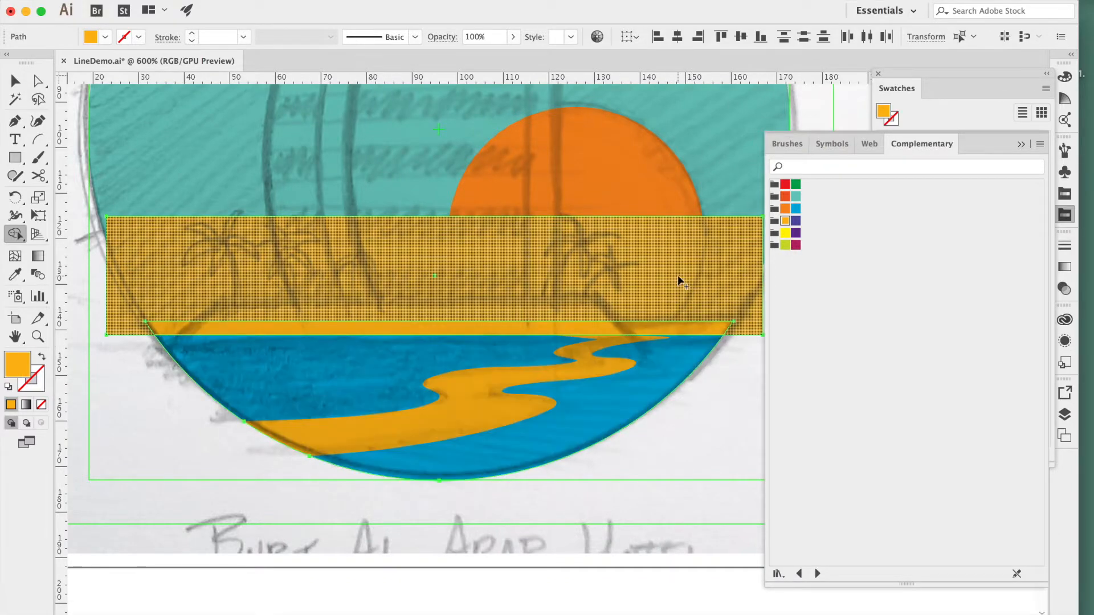
alt+click(689, 327)
key(v)
click(738, 420)
drag(698, 414, 690, 450)
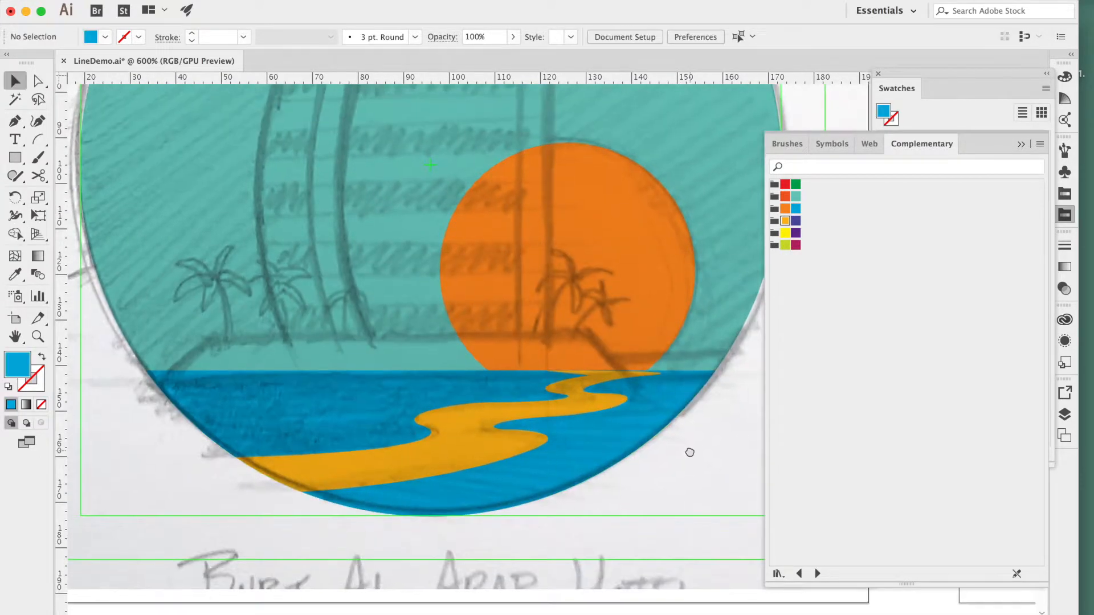
- Select the water and the reflection and split the water into separate shapes on either side of the reflection using the Shape Builder
click(639, 395)
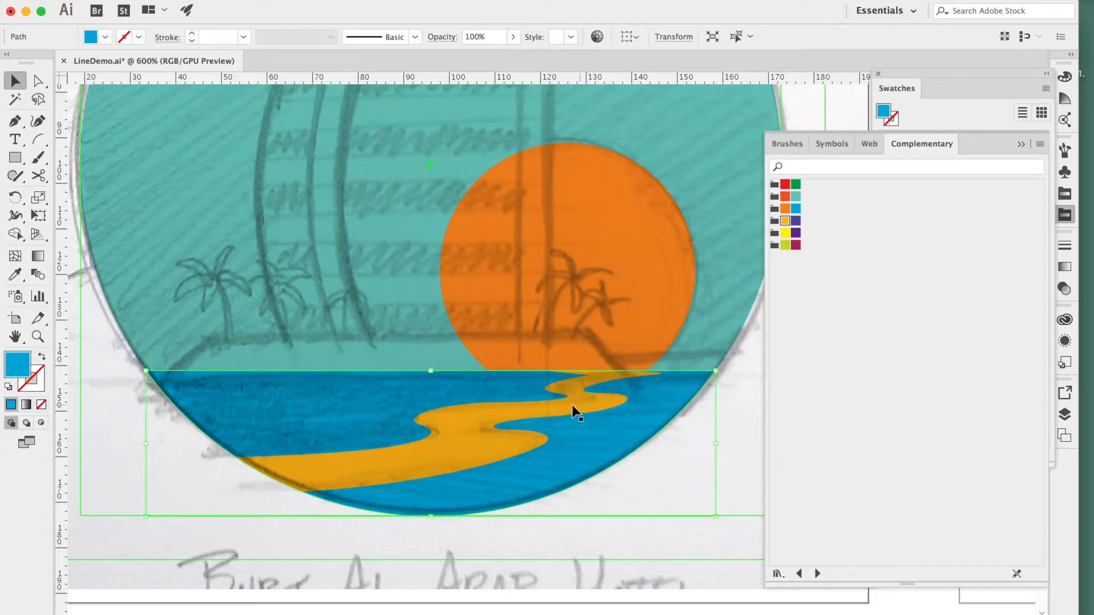
shift+click(564, 403)
shift+click(367, 419)
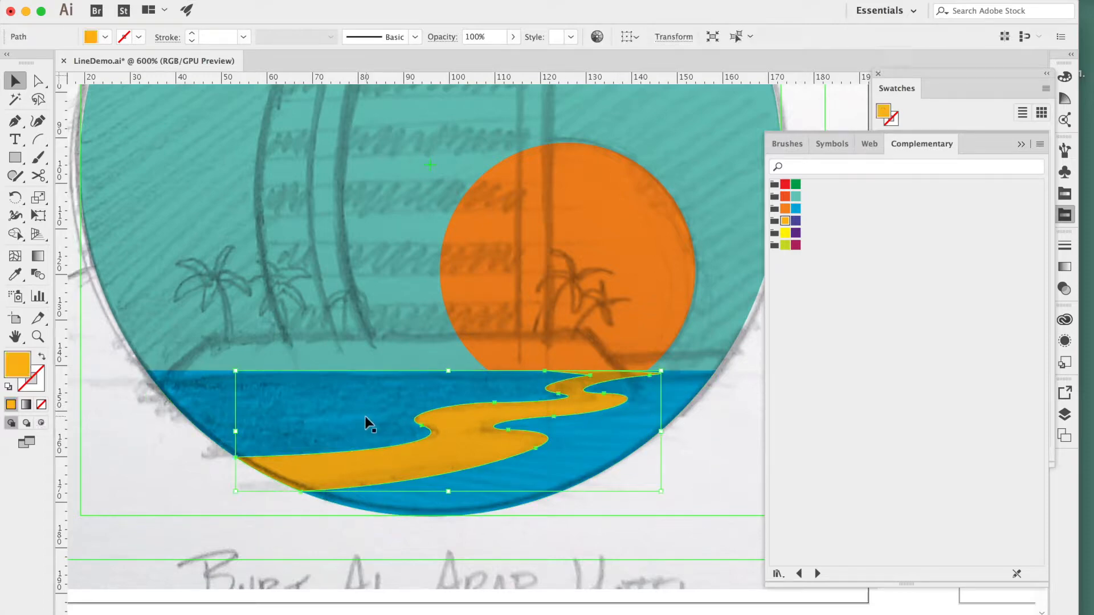
click(185, 444)
click(266, 445)
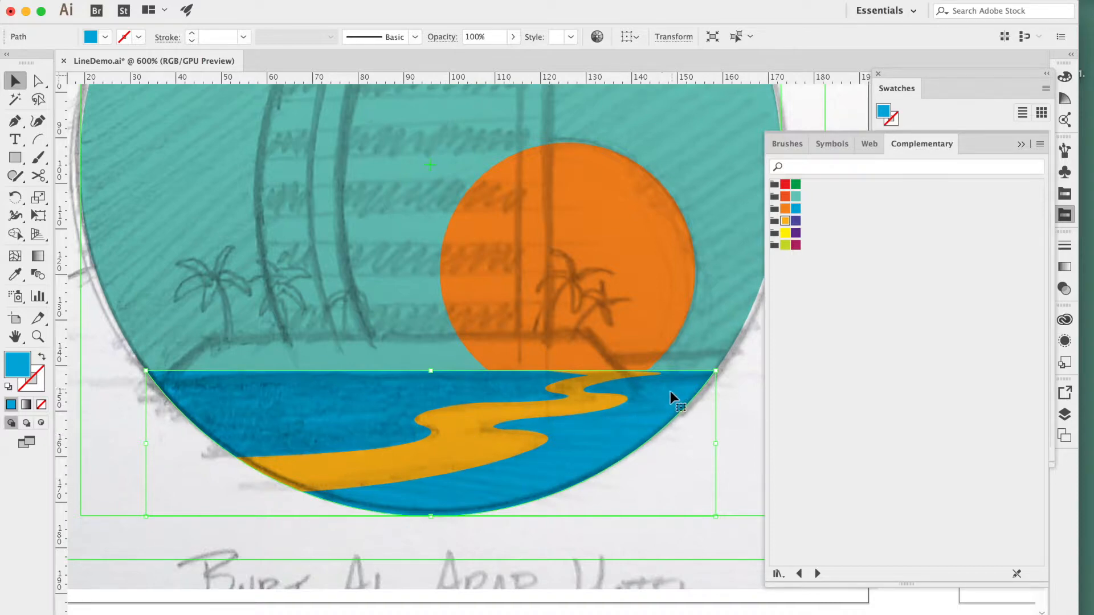
shift+click(593, 402)
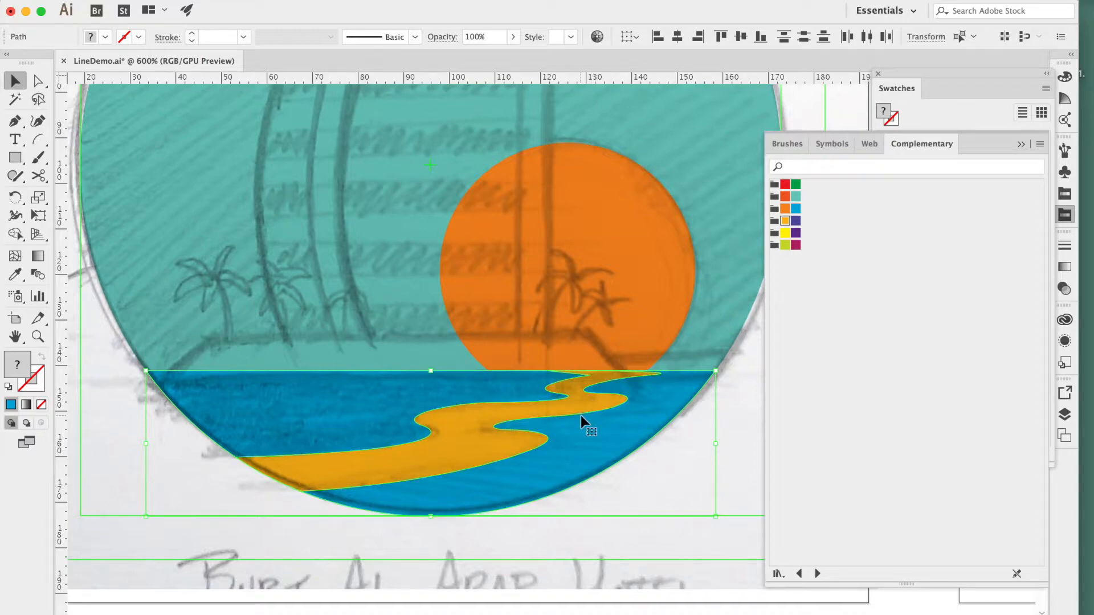
key(shift+m)
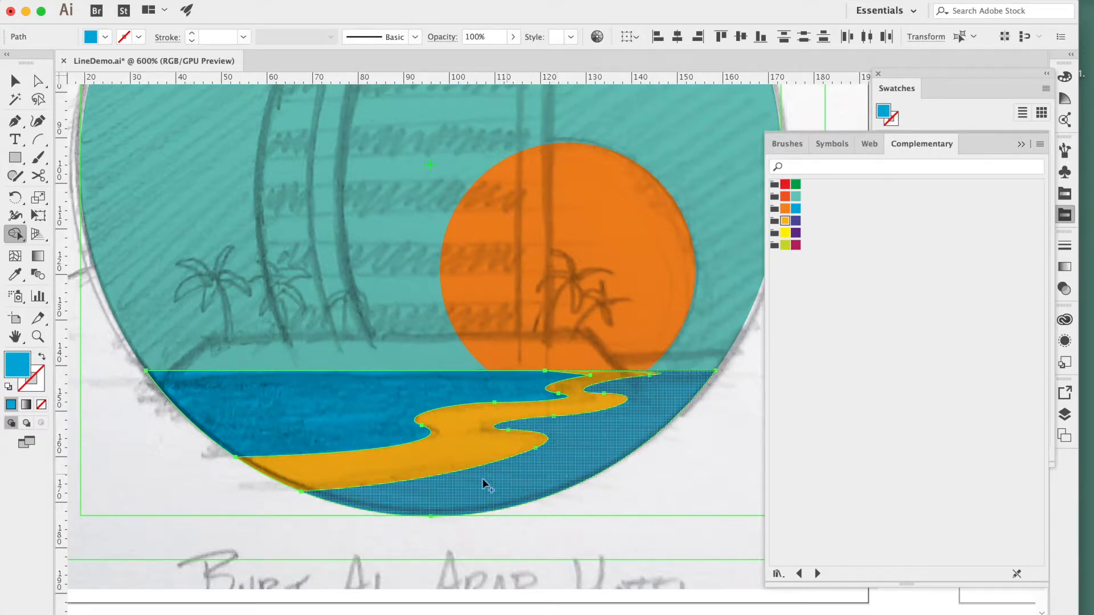
click(348, 427)
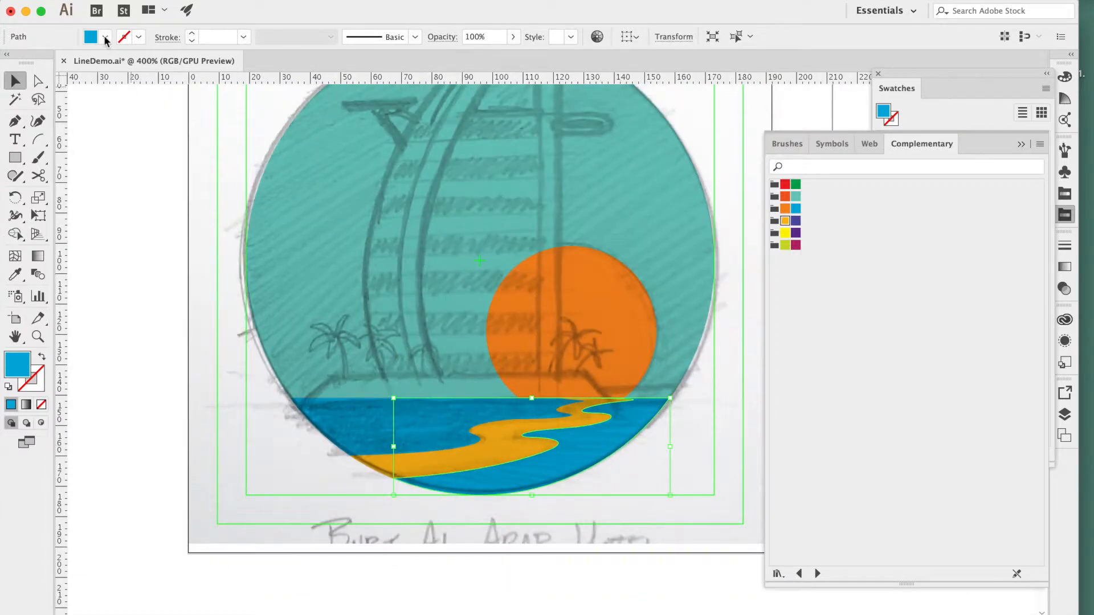
- Fill the water shape right of the reflection with Complementary yellow-orange, make the reflection white, and deselect it
click(786, 225)
click(491, 446)
click(106, 37)
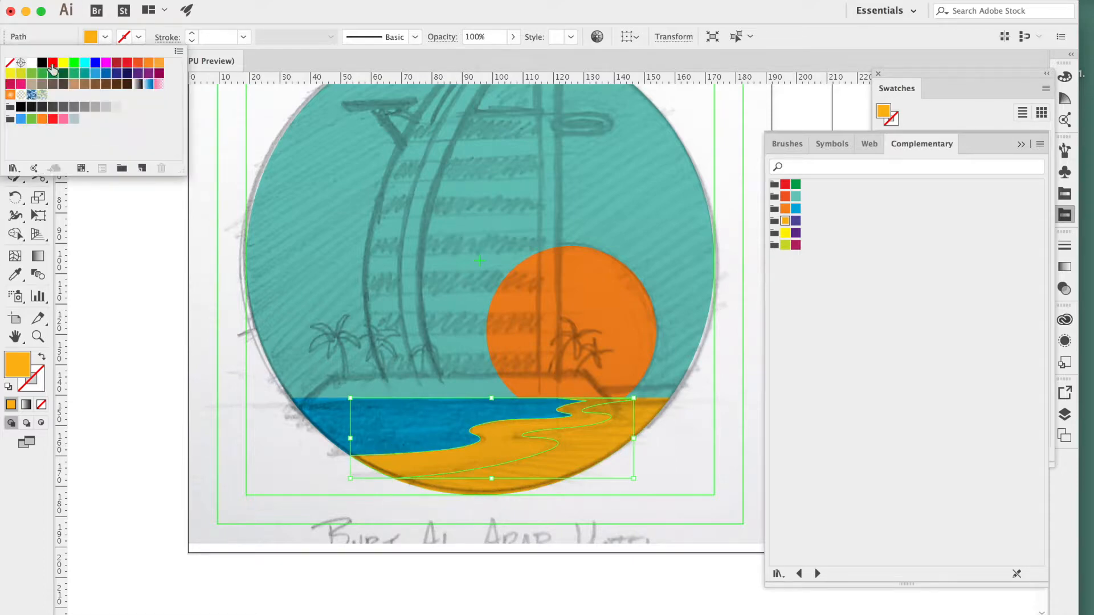
click(31, 62)
key(Return)
click(166, 406)
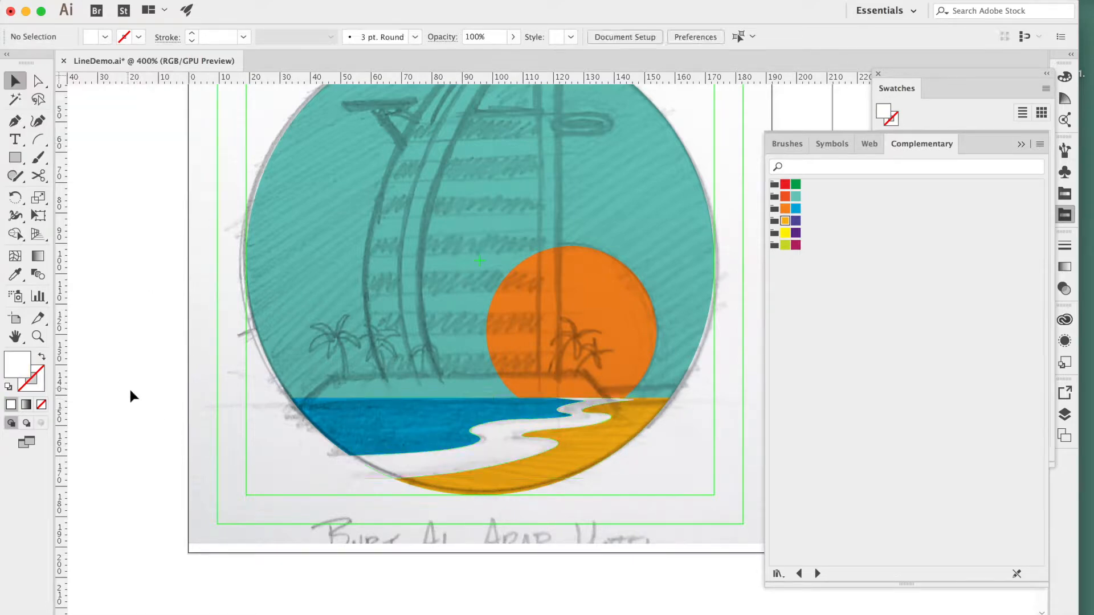
- Save the document
scroll(722, 460, up, 3)
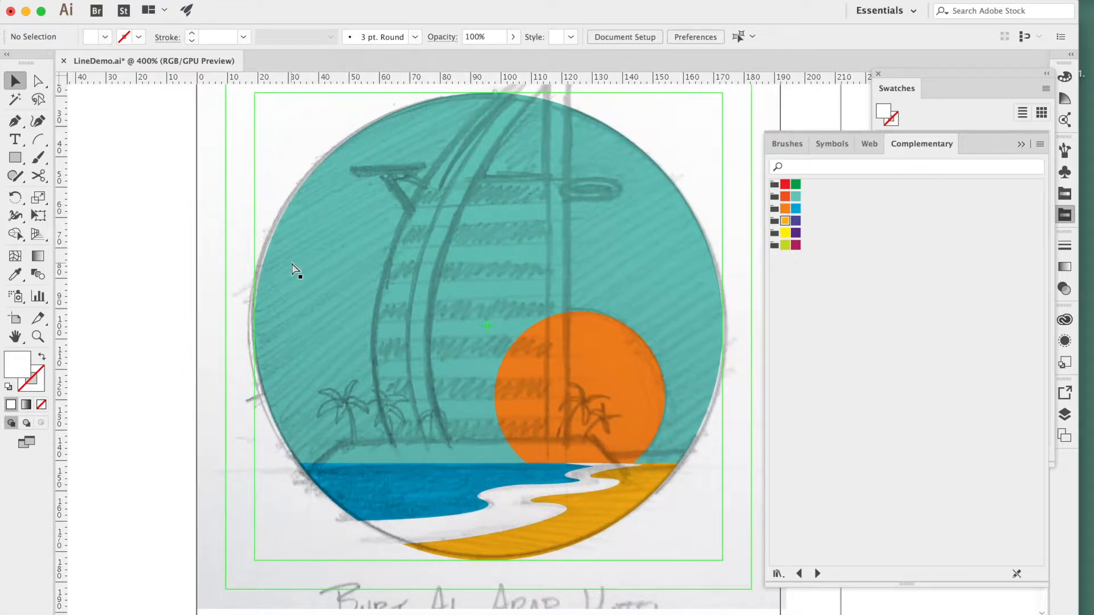
key(super+s)
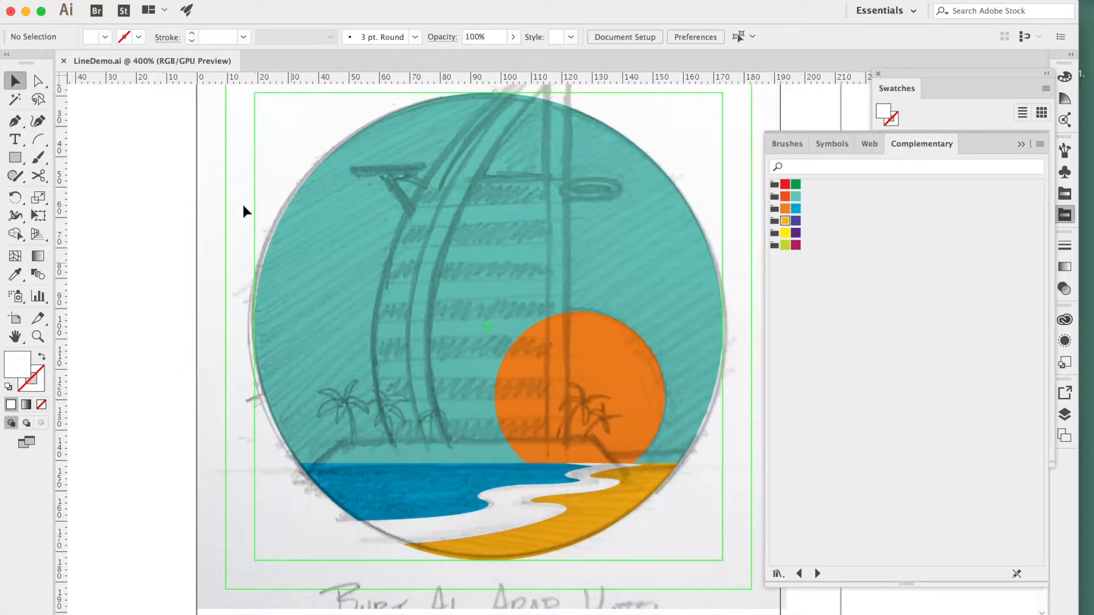
mouse_move(241, 211)
mouse_down()
mouse_move(234, 178)
mouse_move(243, 241)
mouse_move(235, 215)
mouse_up()
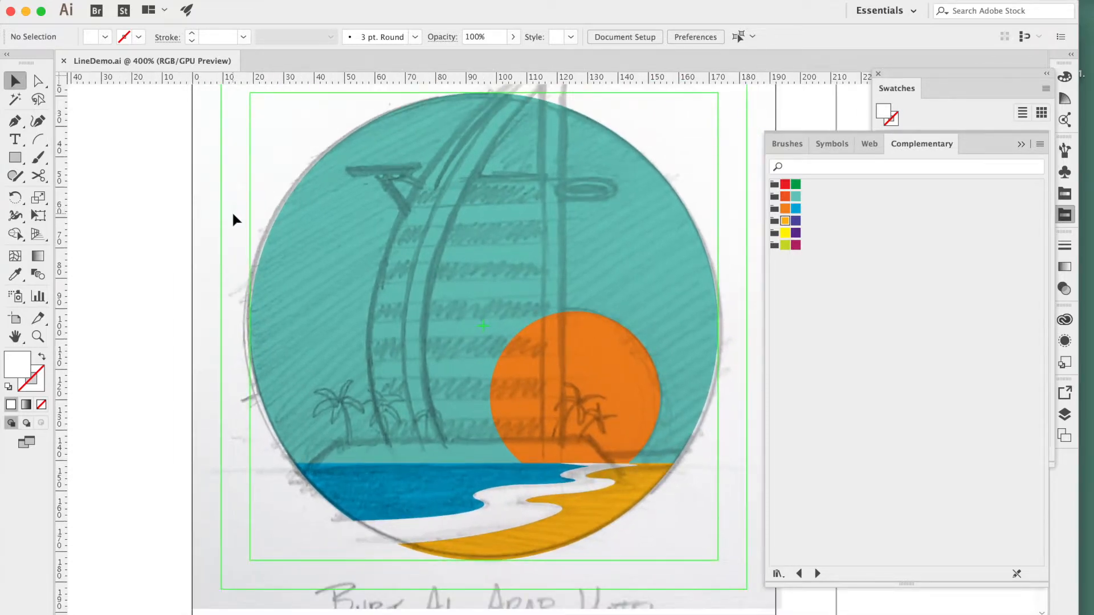
drag(232, 222, 209, 211)
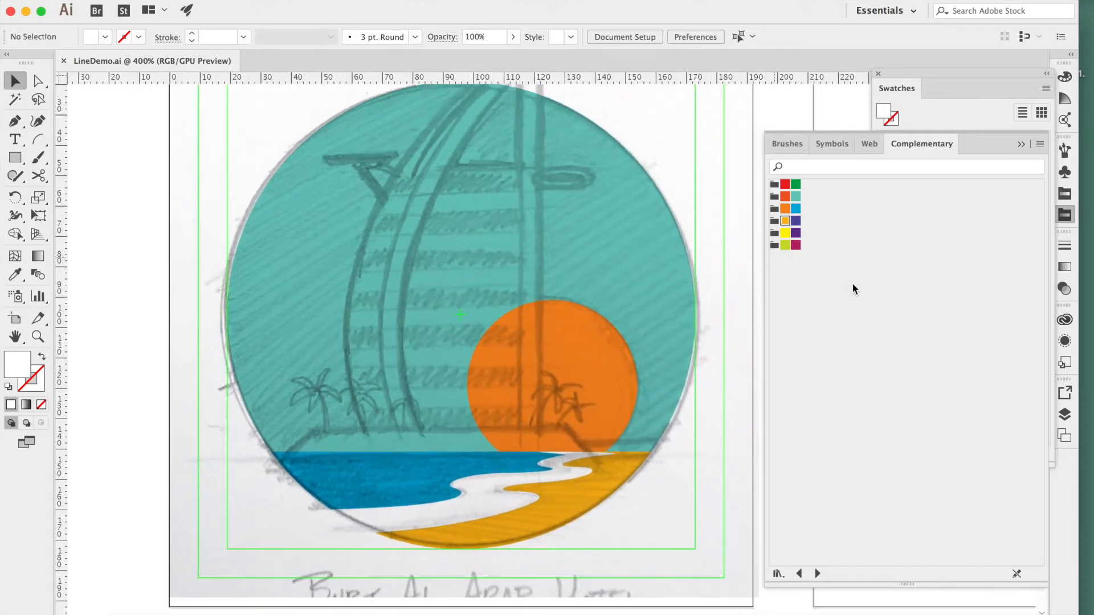
- Hide the Templates layer briefly to examine the artwork without the sketch, and show it again
click(1064, 415)
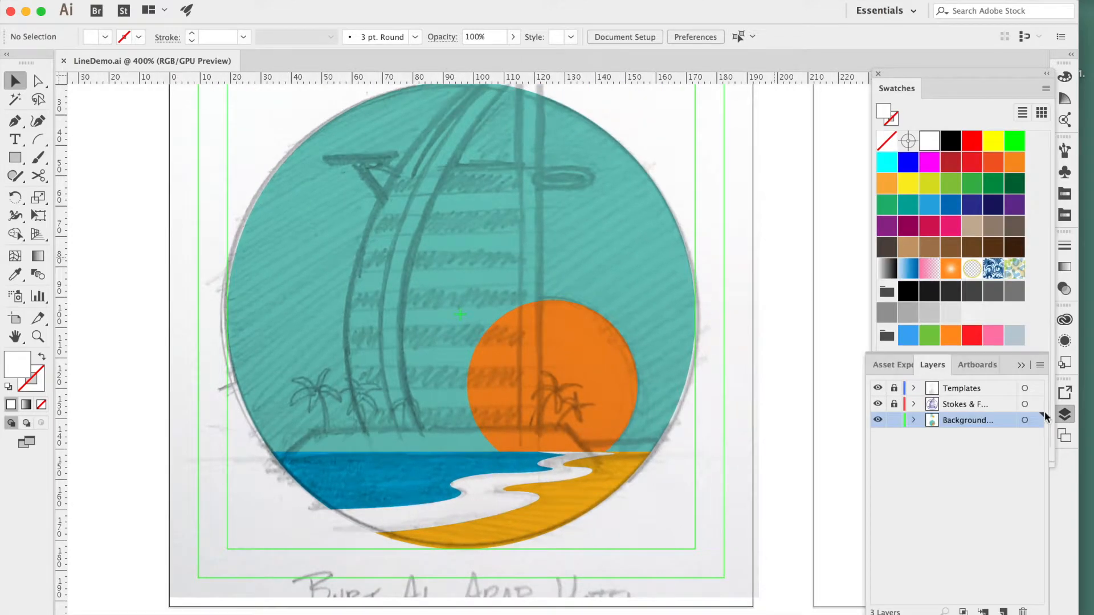
click(879, 389)
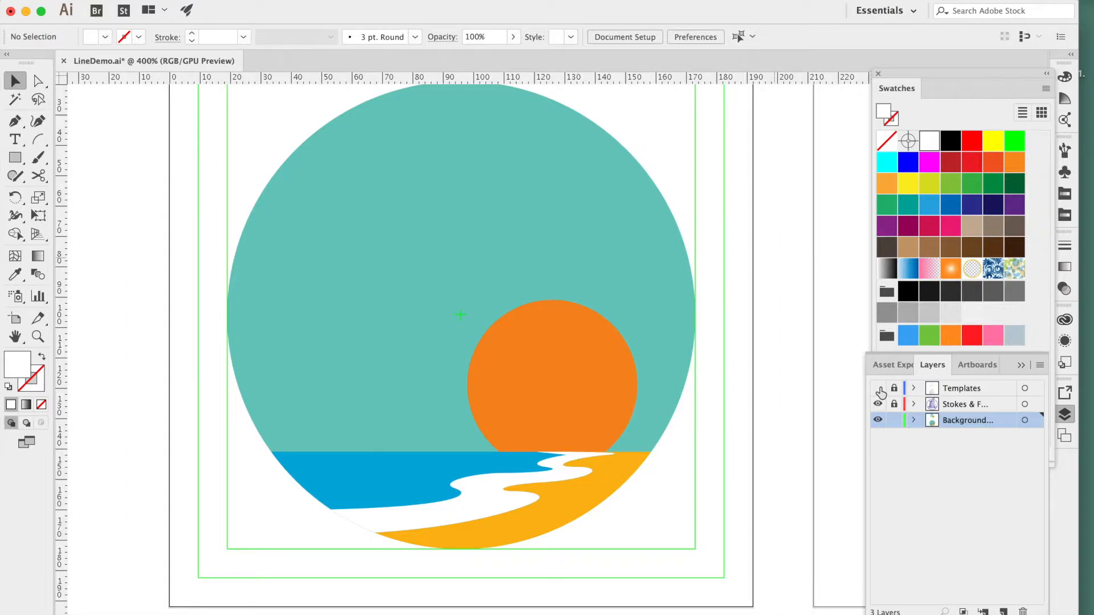
click(878, 388)
- Lock the Background layer, unlock the Stokes & F... layer and make it the active layer
click(895, 420)
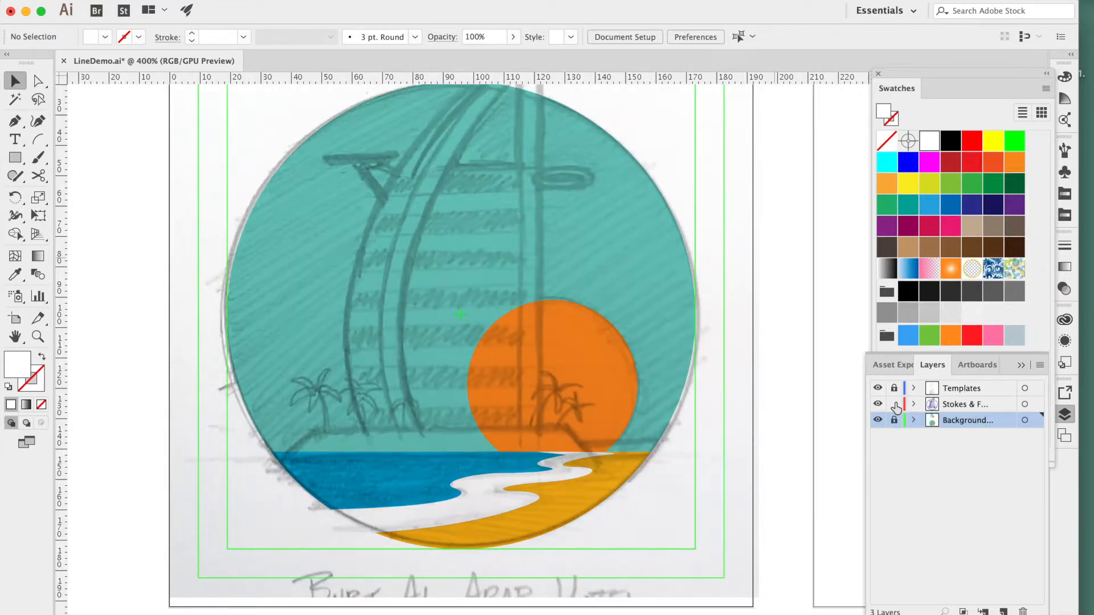
click(964, 405)
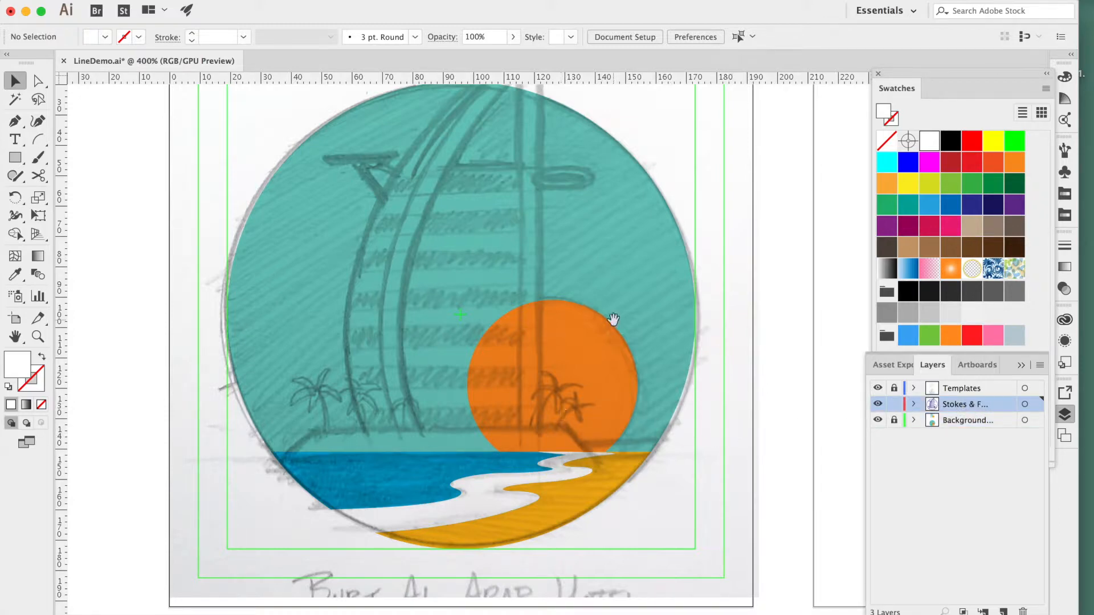
scroll(611, 319, up, 3)
scroll(611, 319, left, 3)
scroll(567, 455, up, 2)
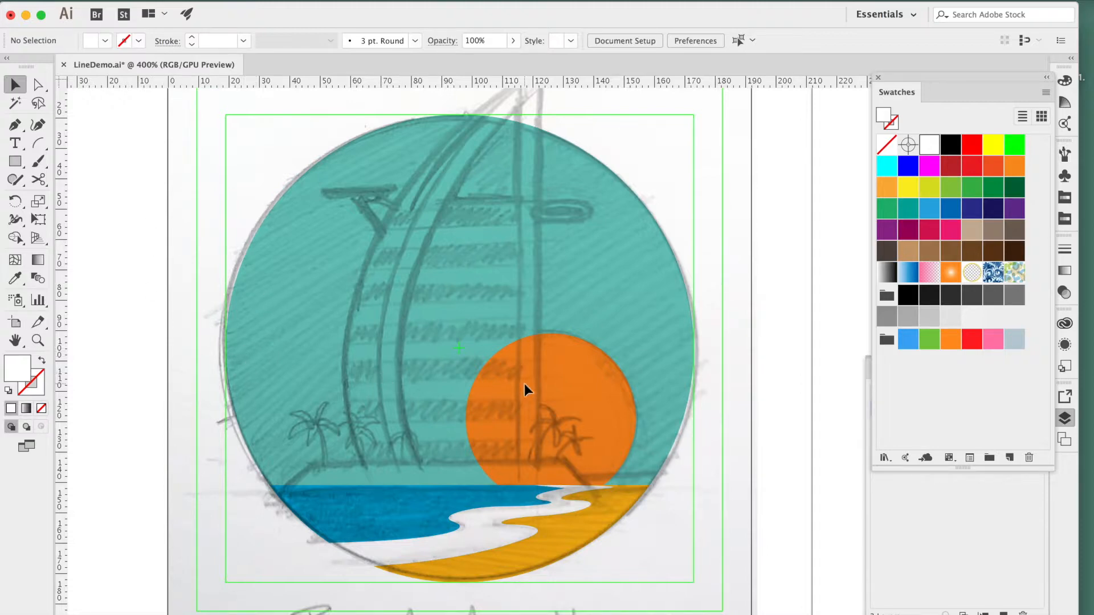
click(1003, 531)
click(954, 410)
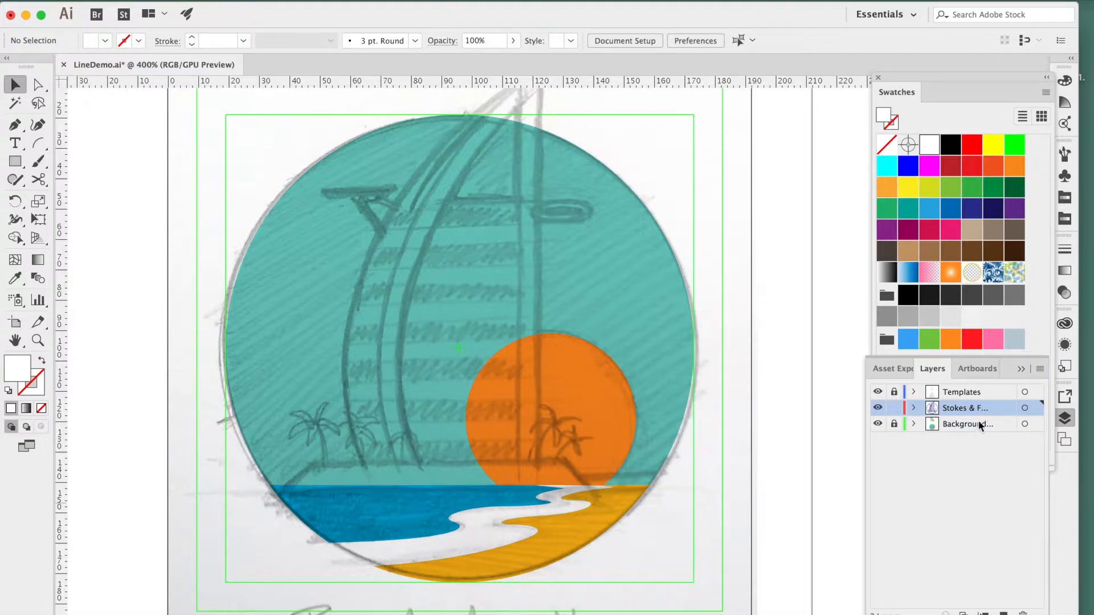
- Draw a blue rectangle about 109 by 9 px over the sketched island base, resting on the horizon
click(15, 162)
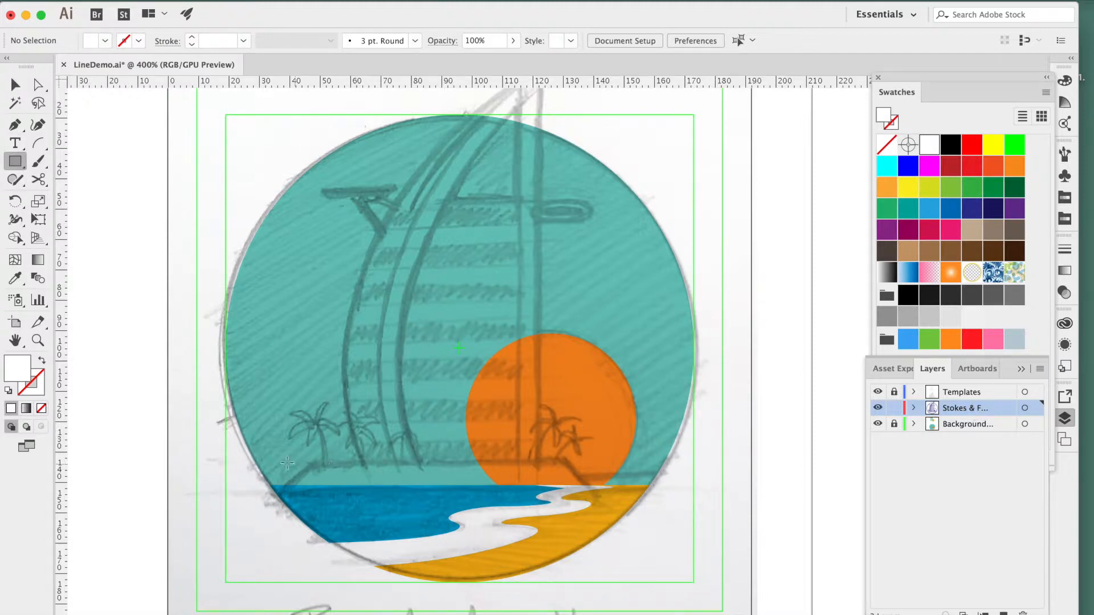
drag(269, 458, 598, 486)
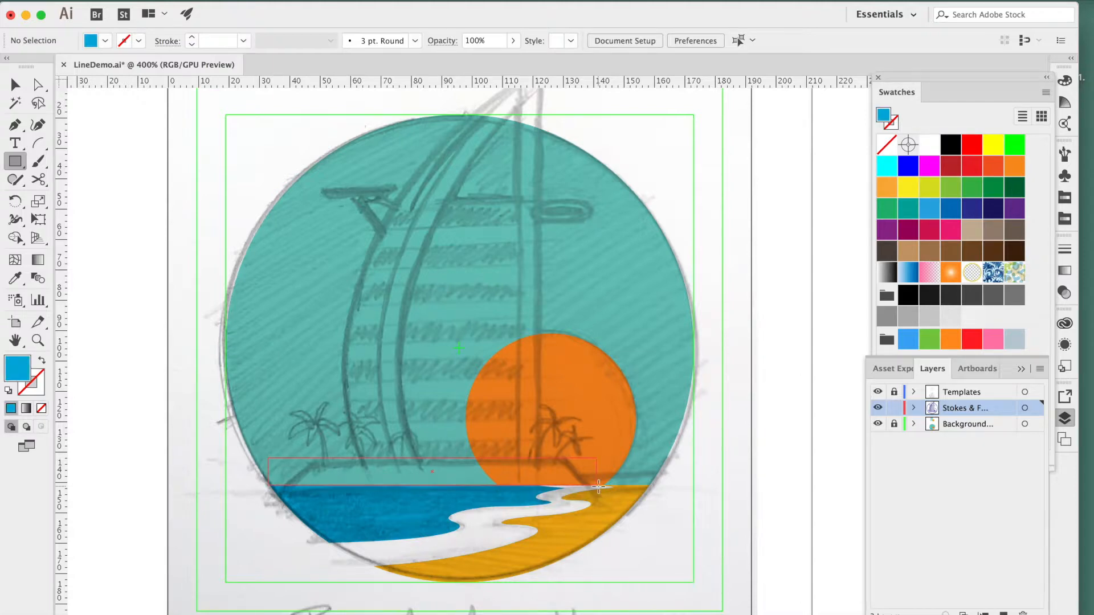
drag(601, 486, 600, 485)
- Move the rectangle's corners inward to form a trapezoid matching the sketched island base, and fill it with white
key(ctrl+equal)
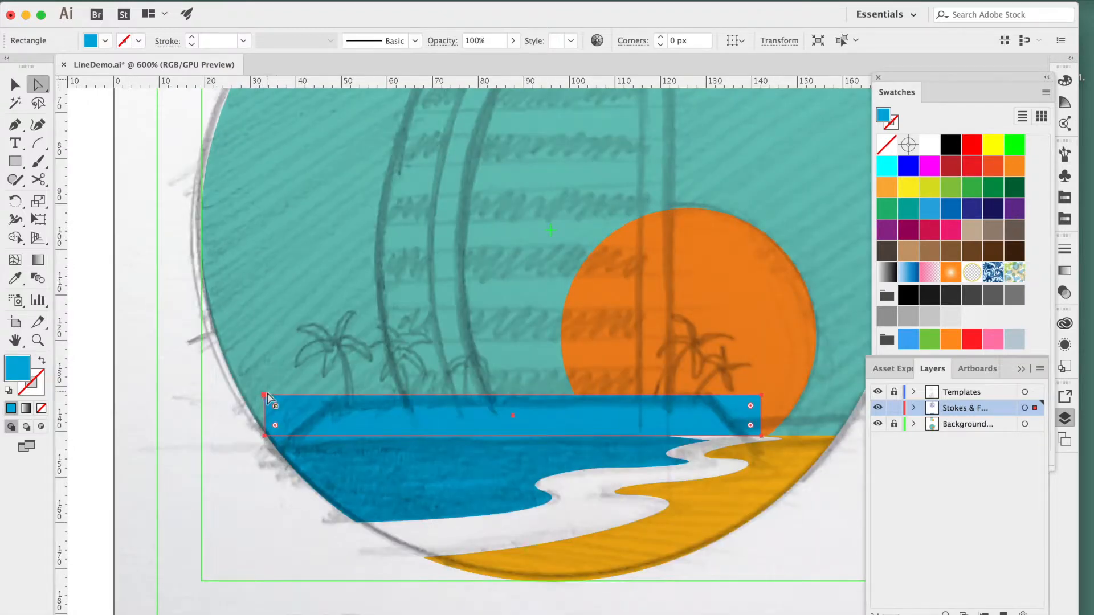
click(265, 396)
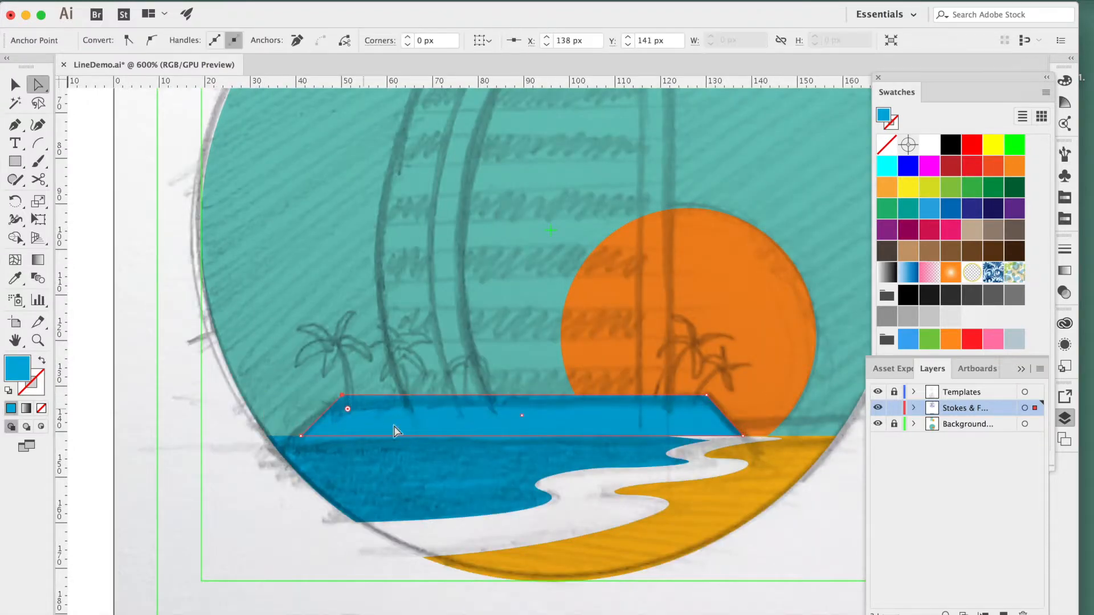
click(206, 504)
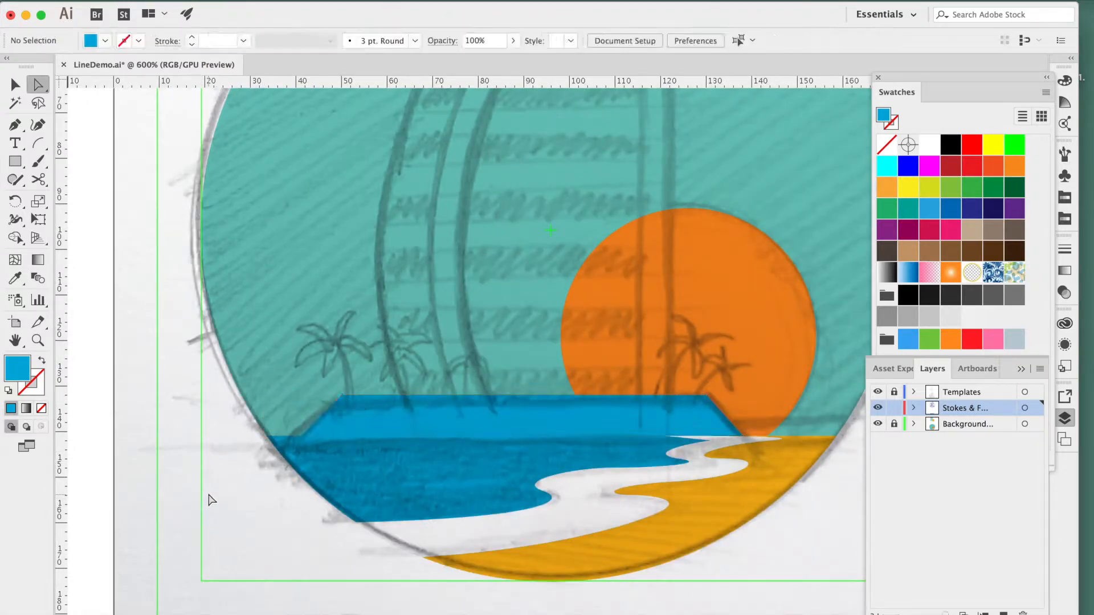
key(v)
click(433, 416)
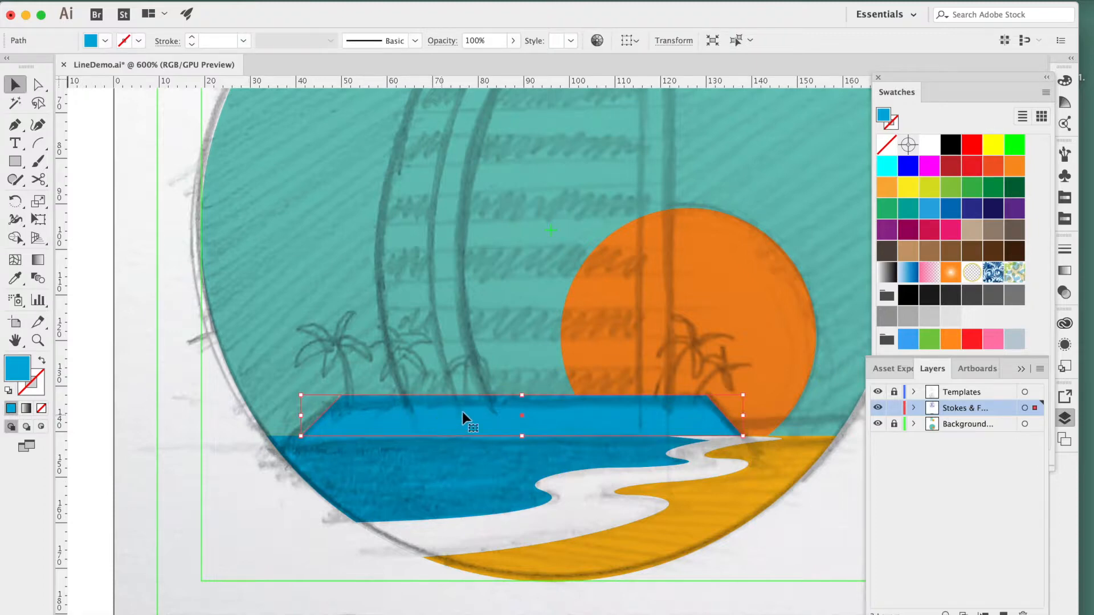
click(105, 41)
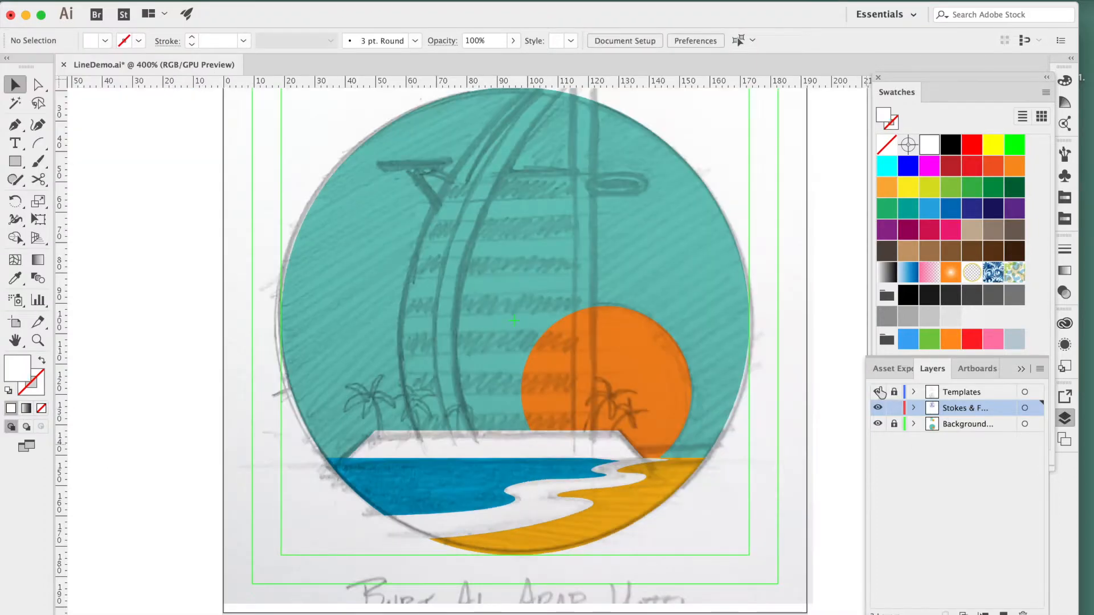
- Toggle the Templates layer's visibility to compare the artwork with the sketch, and leave it hidden
click(878, 392)
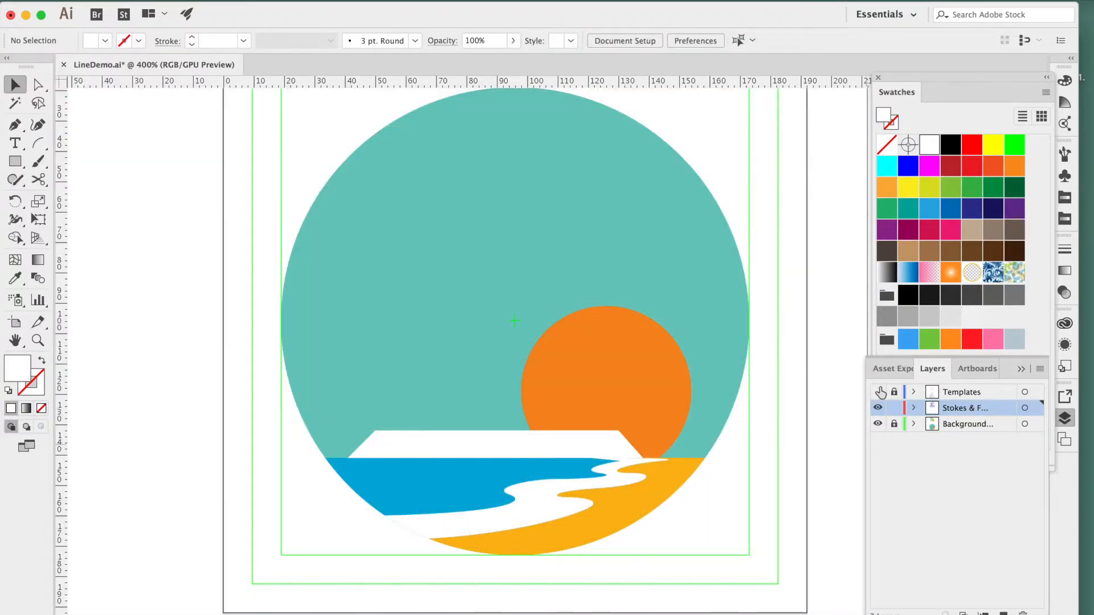
click(879, 392)
click(879, 392)
click(879, 392)
click(878, 392)
click(878, 392)
click(879, 392)
- Duplicate the white trapezoid, offsetting the copy about 4 px to the left and 2 px down
scroll(663, 339, down, 3)
scroll(663, 339, left, 2)
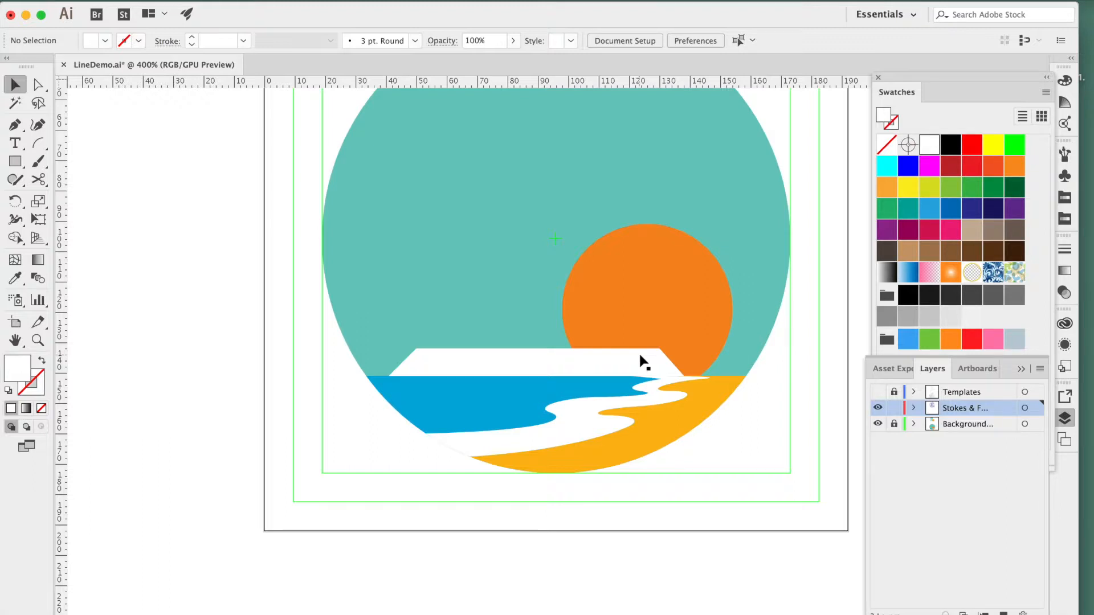
key(super+equal)
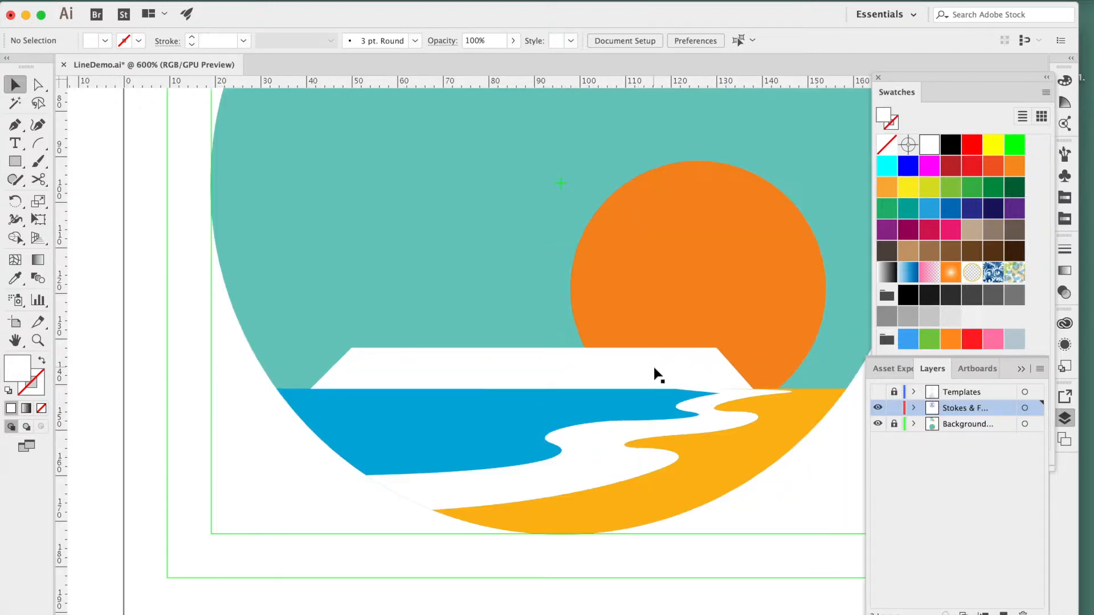
drag(655, 373, 631, 349)
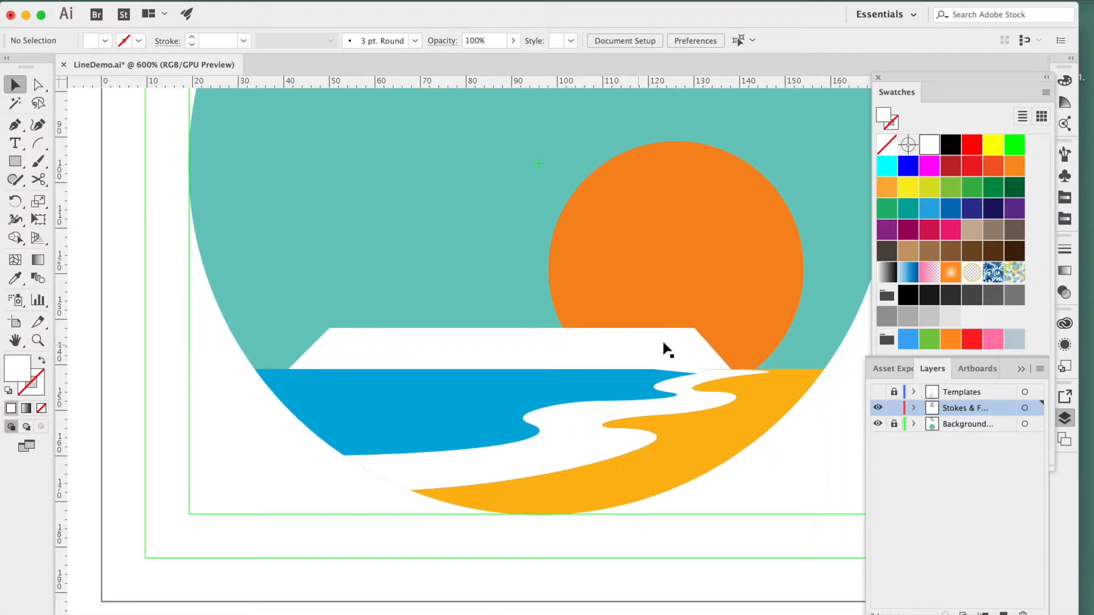
click(692, 349)
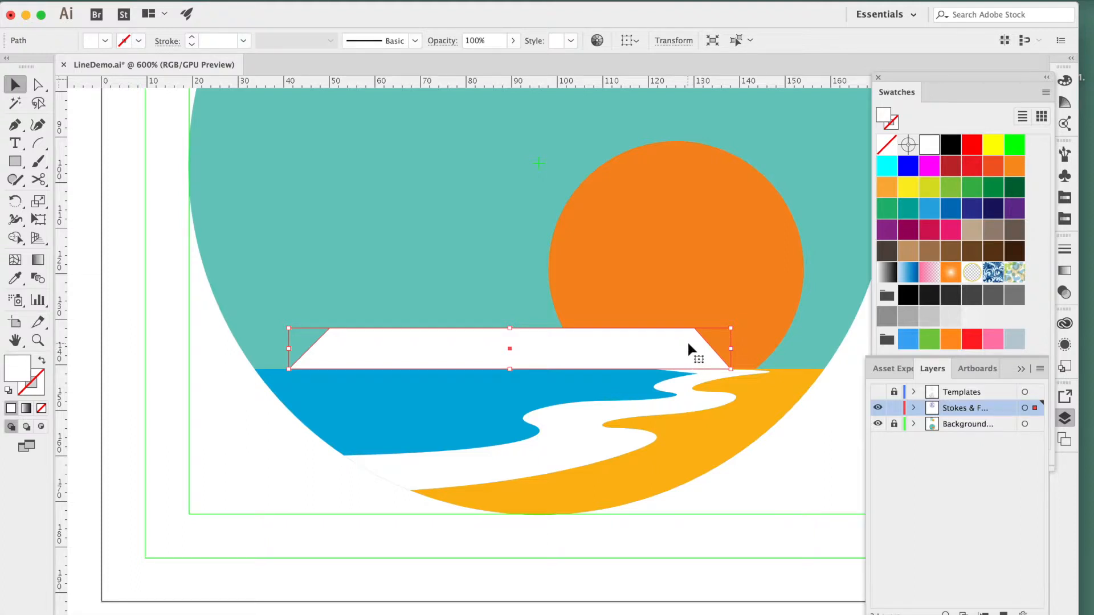
drag(689, 343, 675, 355)
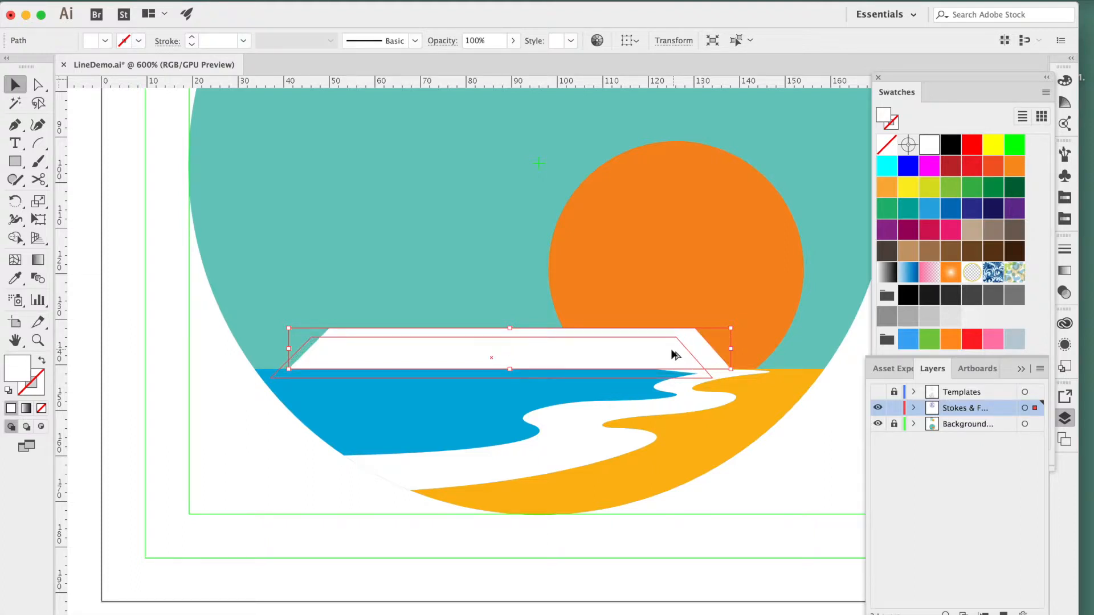
drag(675, 355, 675, 355)
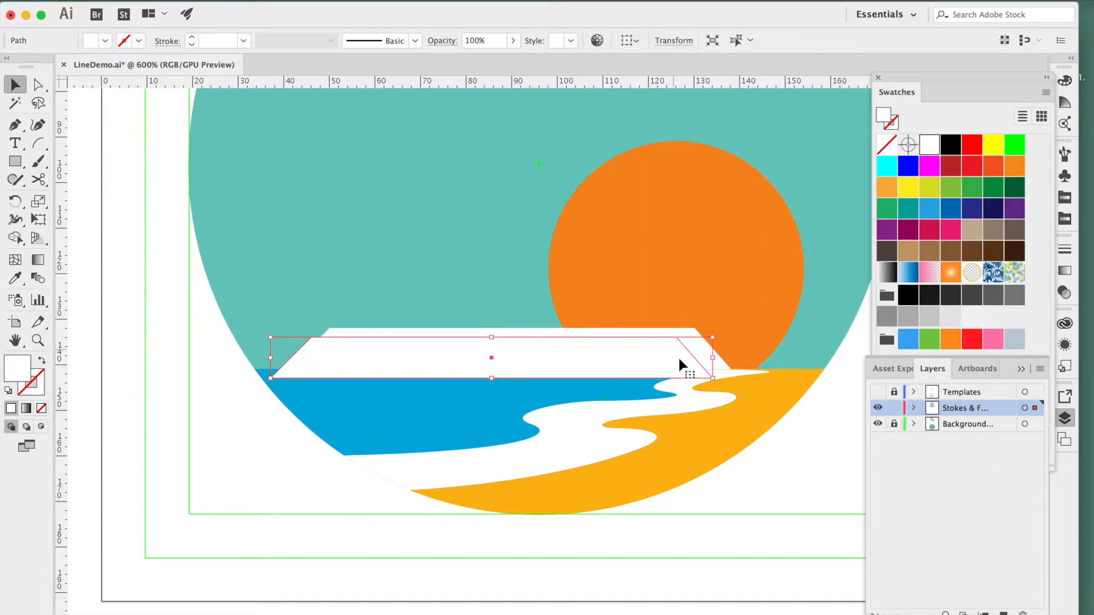
- Fill the offset trapezoid copy with medium grey and remove its part overhanging the water using Shape Builder
click(909, 317)
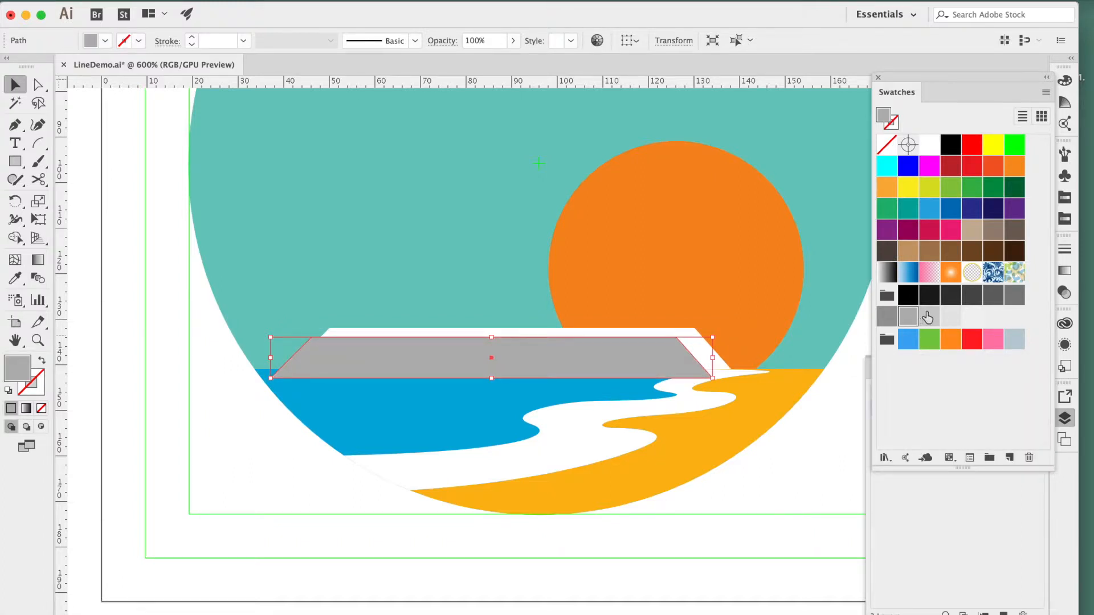
shift+click(702, 350)
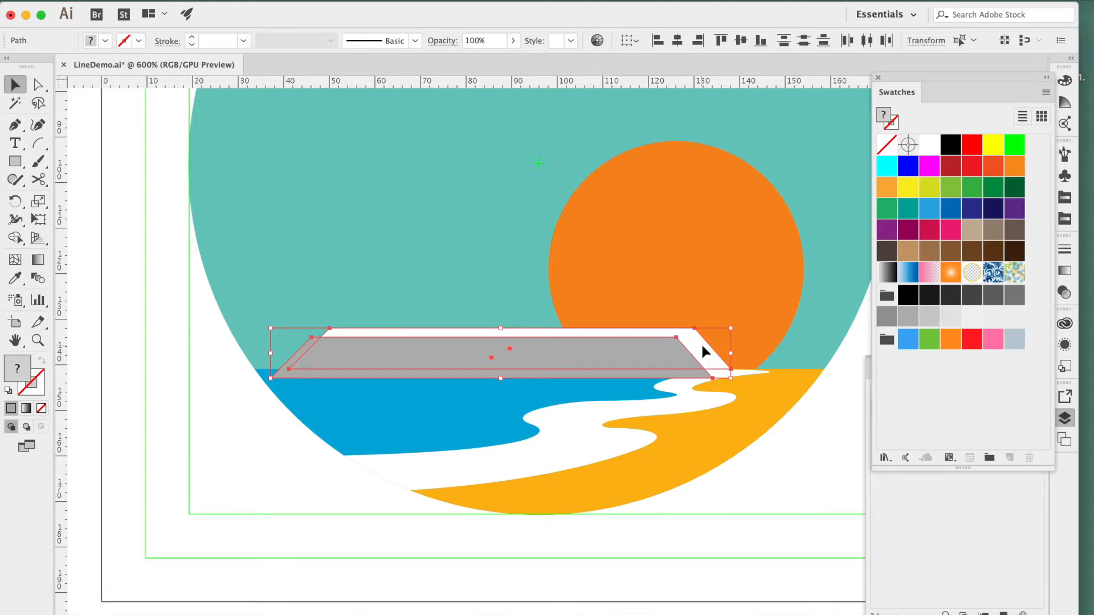
key(shift+m)
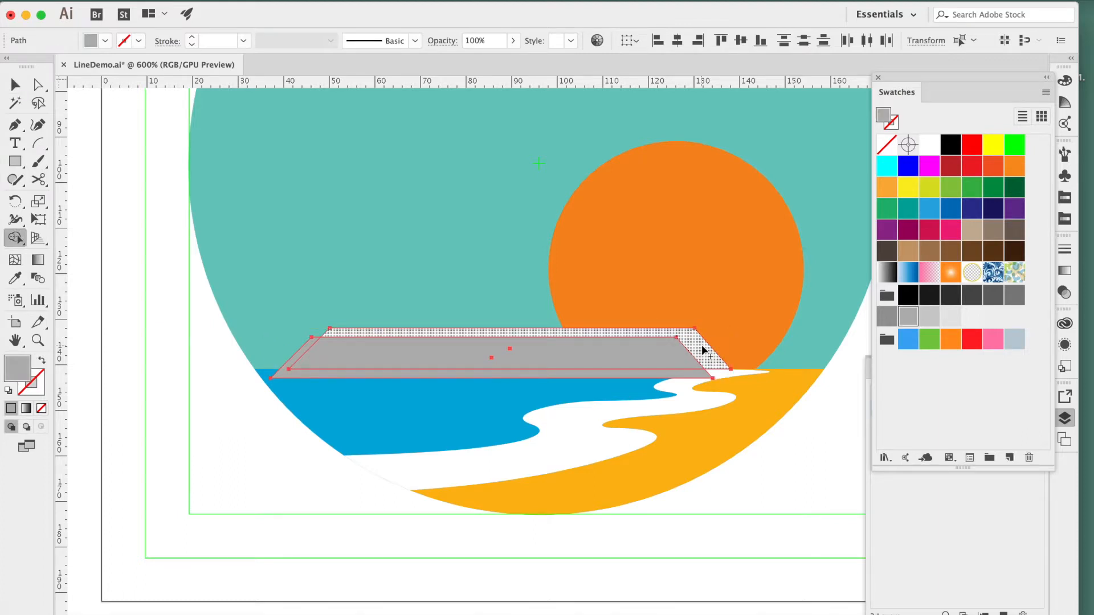
alt+click(402, 376)
key(v)
click(270, 504)
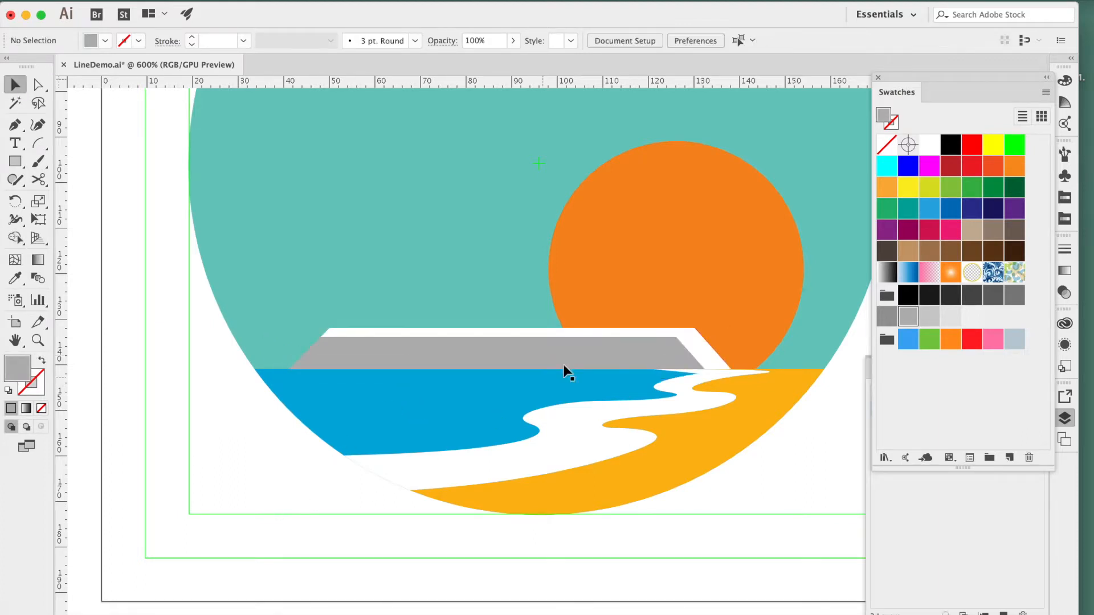
- Try a very light grey fill on the white trapezoid behind the grey one
click(682, 352)
click(714, 355)
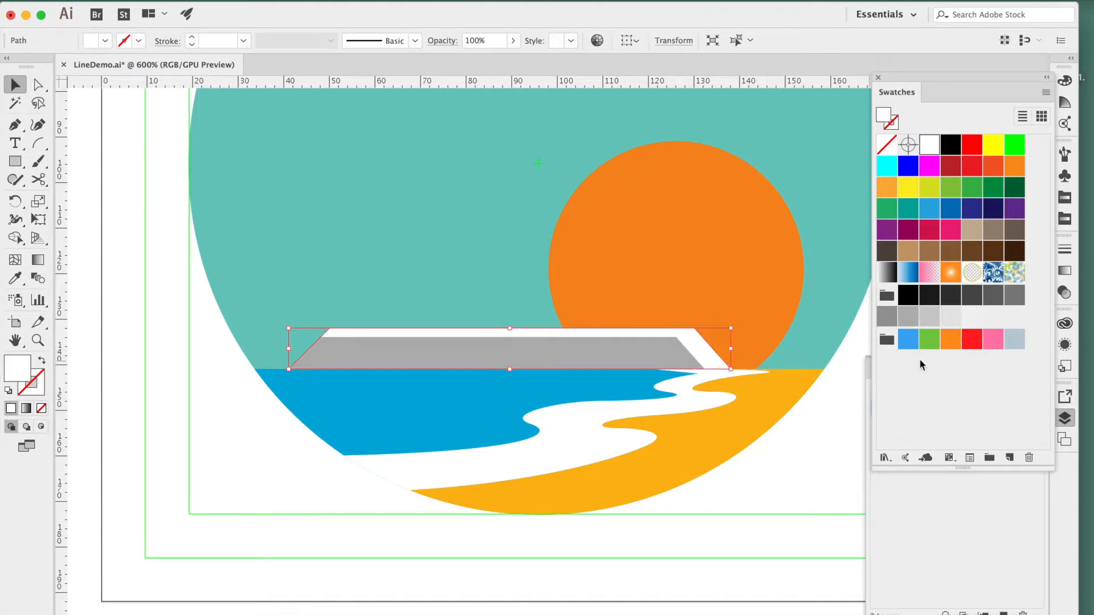
click(972, 317)
click(815, 503)
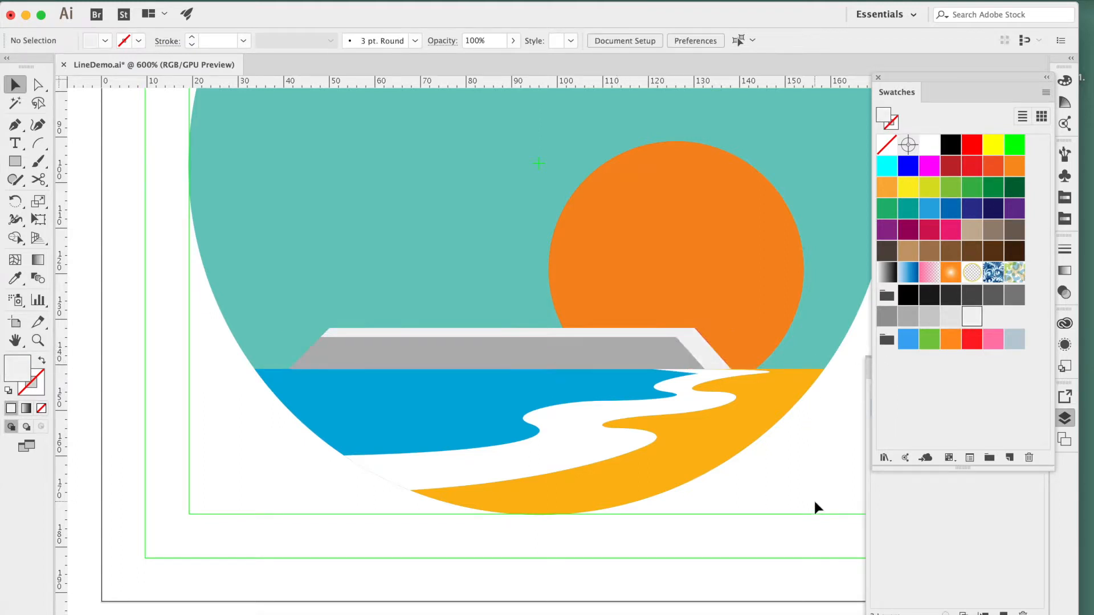
- Show the Templates layer so the sketched hotel tower overlays the artwork
drag(821, 444, 809, 523)
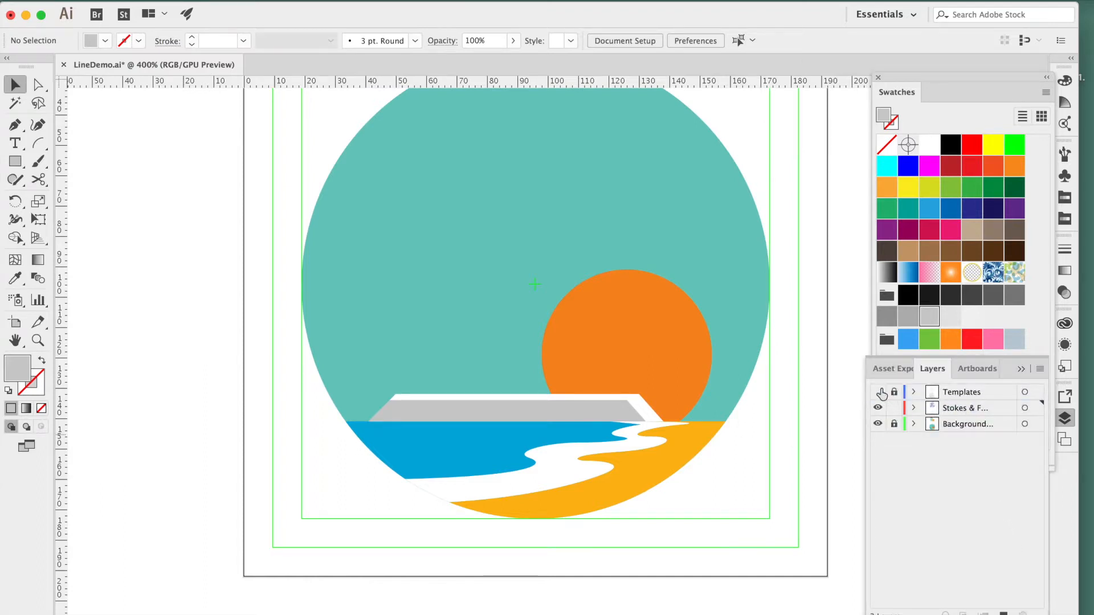
click(878, 392)
drag(817, 372, 799, 456)
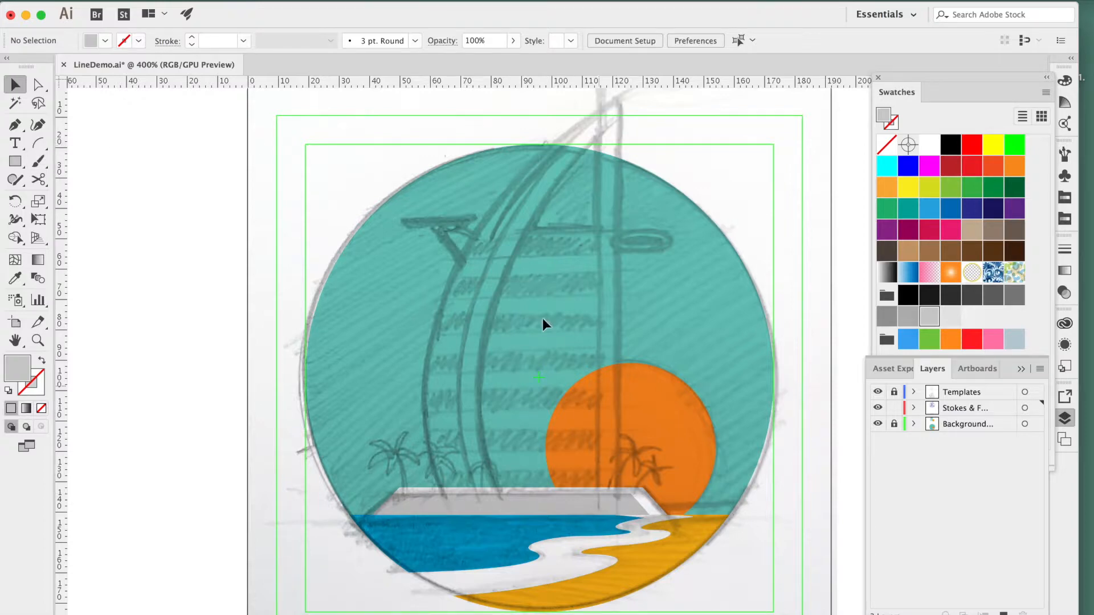
- Draw a closed light grey triangle about 128 px tall over the sketched tower, standing on the island base
click(16, 124)
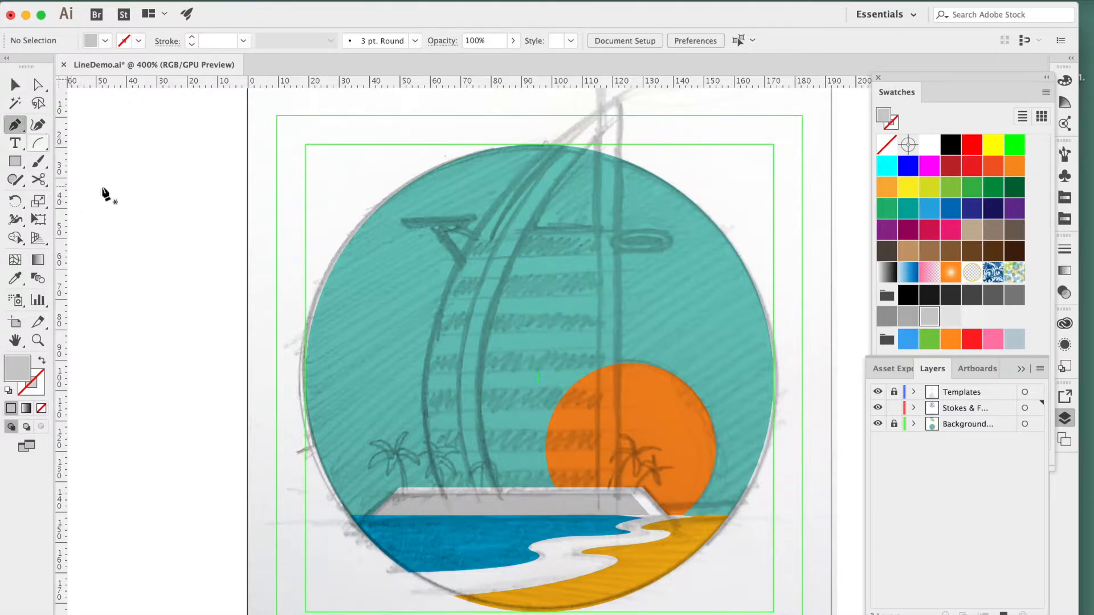
click(619, 488)
click(618, 99)
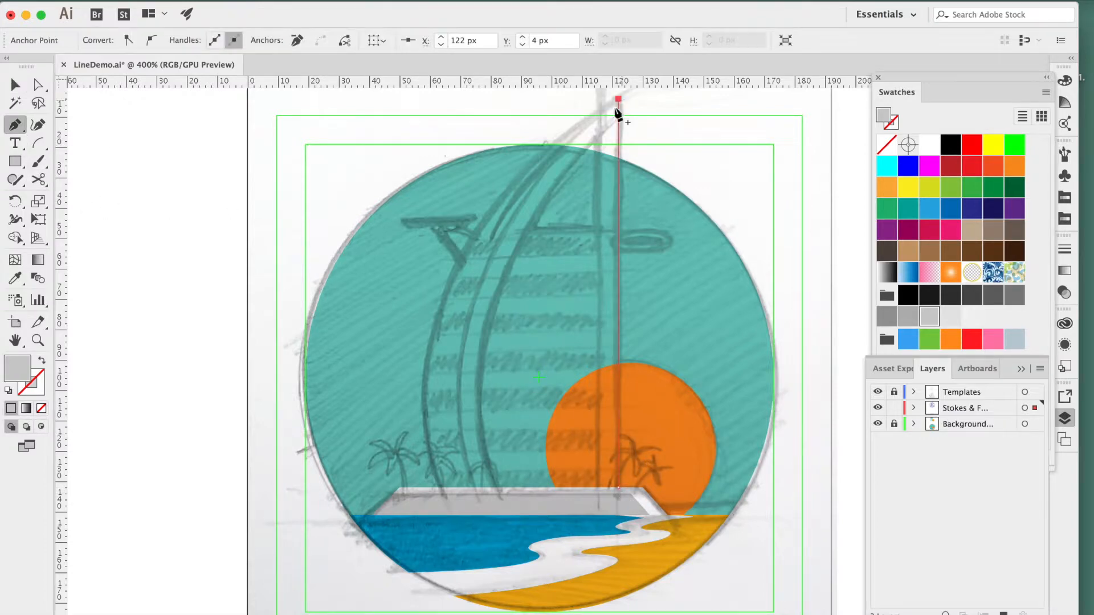
click(476, 488)
click(619, 488)
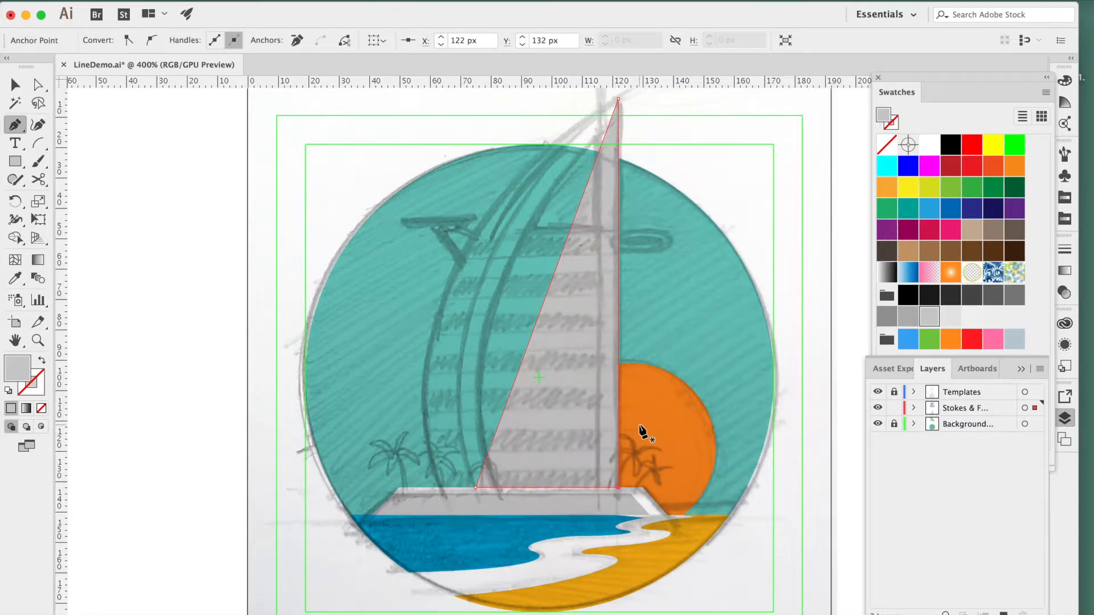
- Bend the triangle's slanted side outward into a sail curve matching the sketch, making the shape about 52 px wide
key(shift+c)
drag(541, 310, 480, 288)
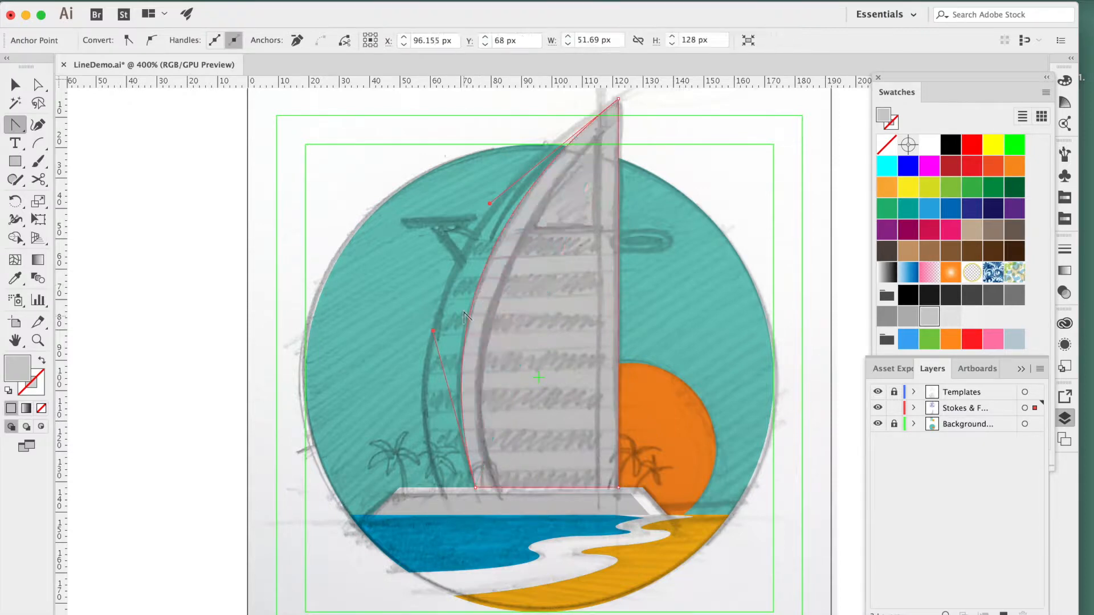
key(a)
drag(490, 202, 491, 192)
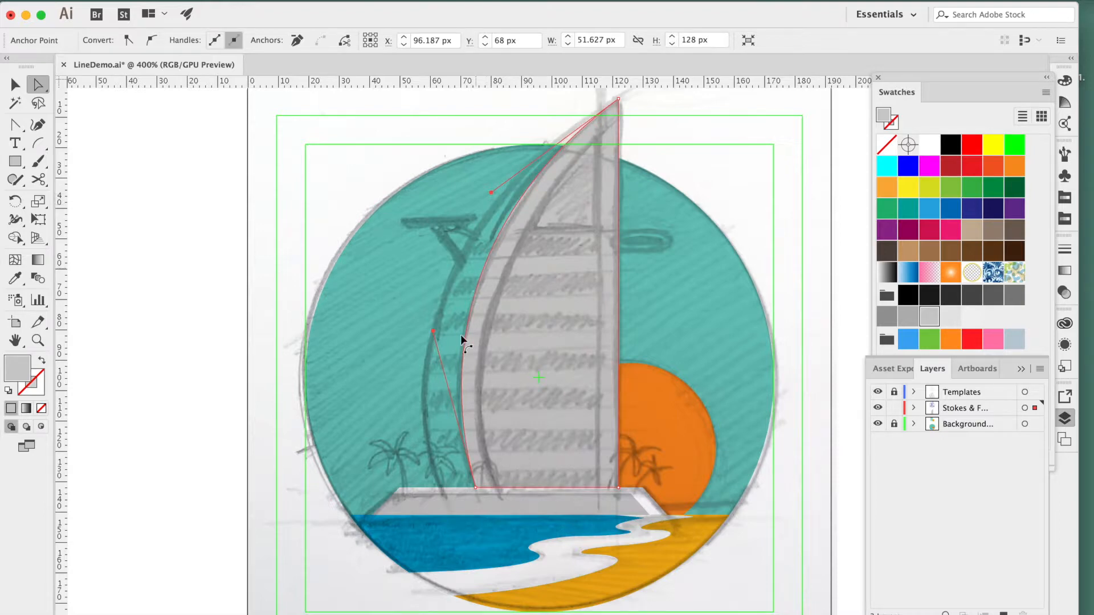
drag(433, 331, 430, 335)
key(super+shift+a)
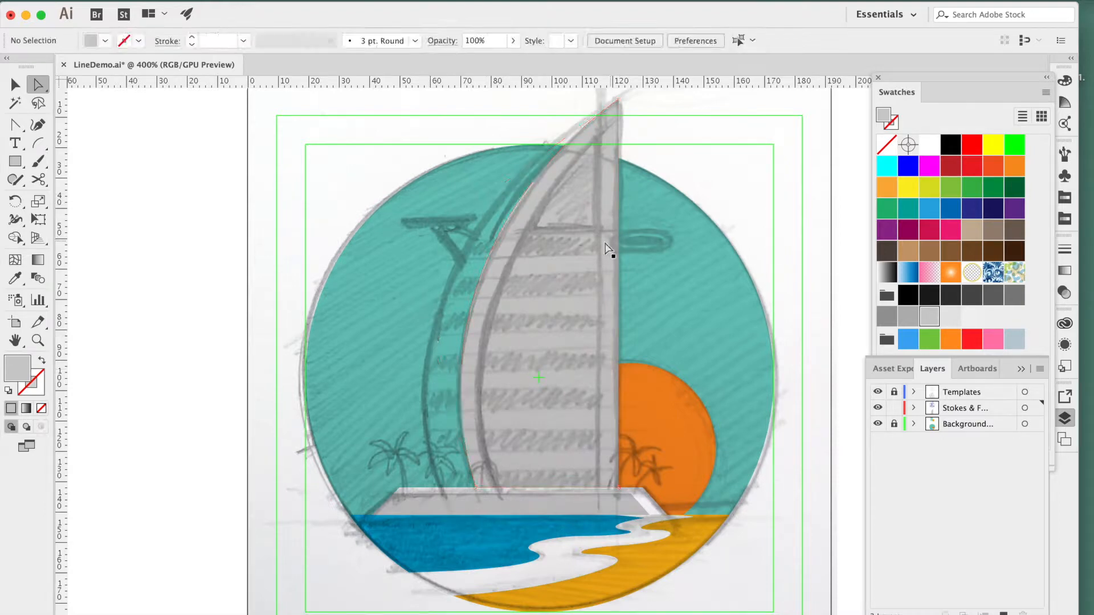
- Create an inner copy of the sail shape with Offset Path at -8 px and Miter joins
key(v)
click(604, 243)
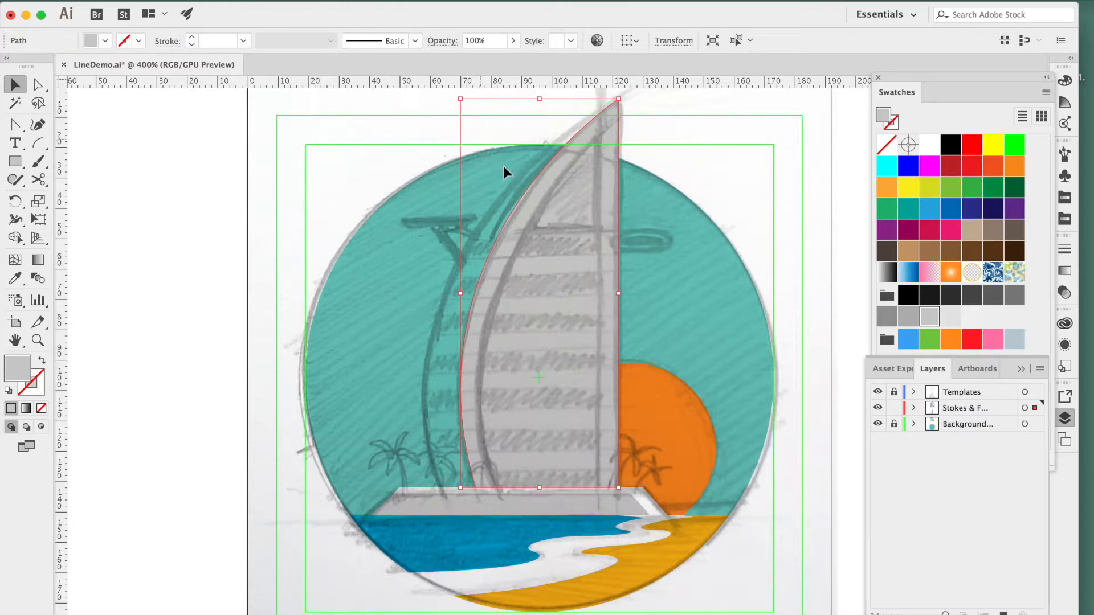
click(199, 1)
mouse_move(245, 301)
click(429, 352)
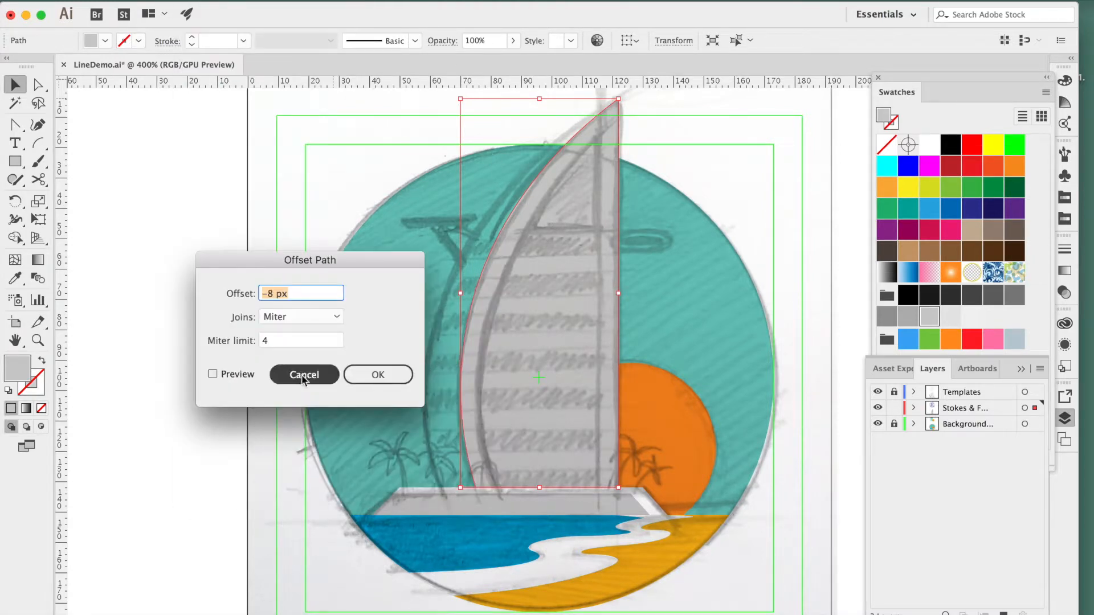
click(224, 376)
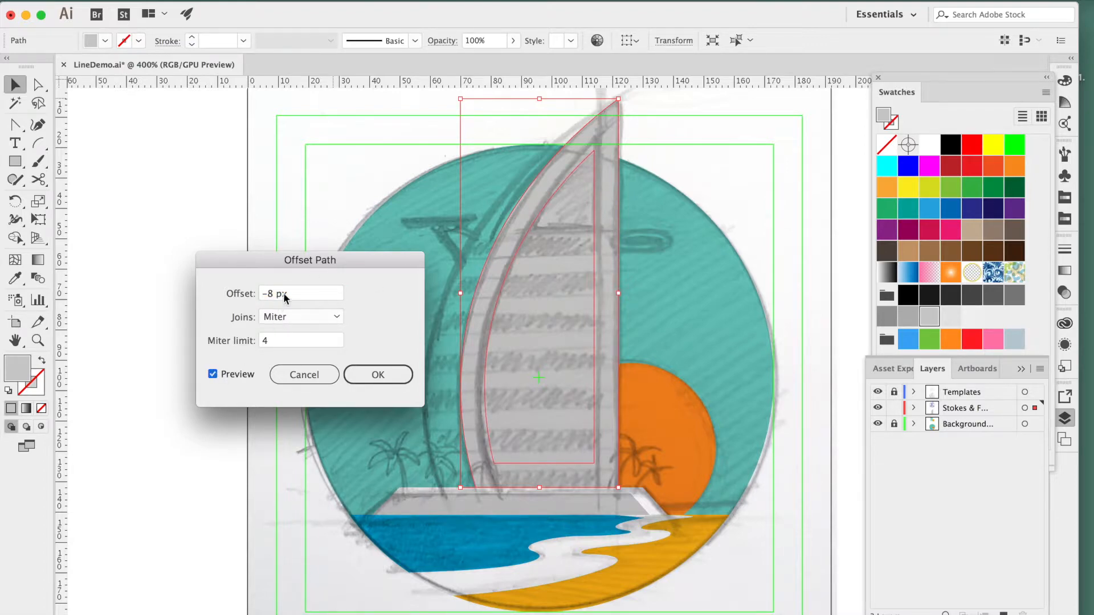
click(376, 375)
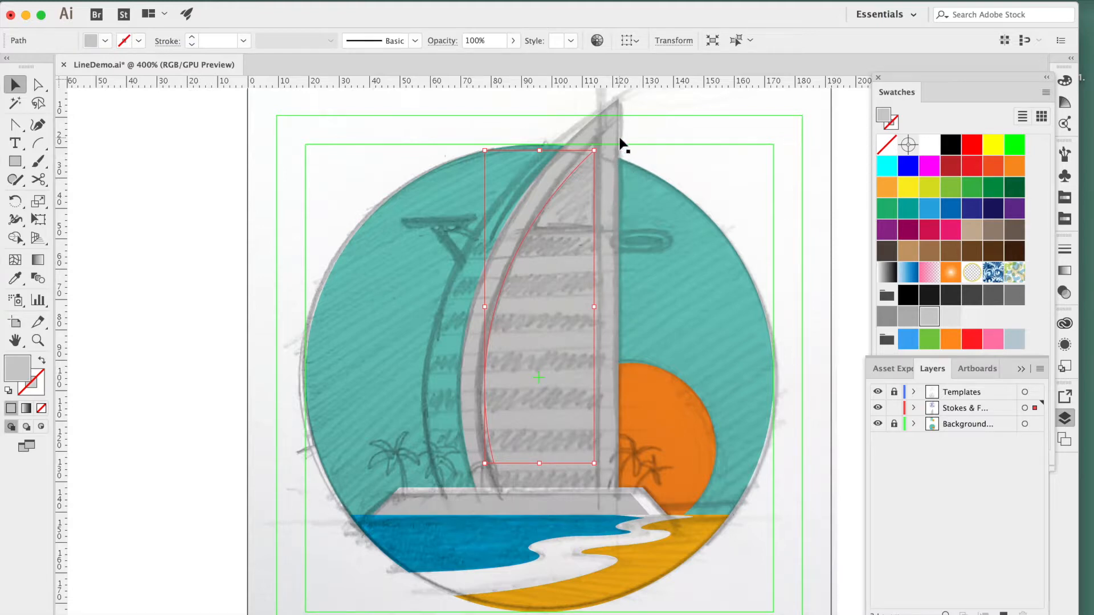
- Cut the inner offset area out of the sail shape with Shape Builder, leaving a hollow frame
click(551, 160)
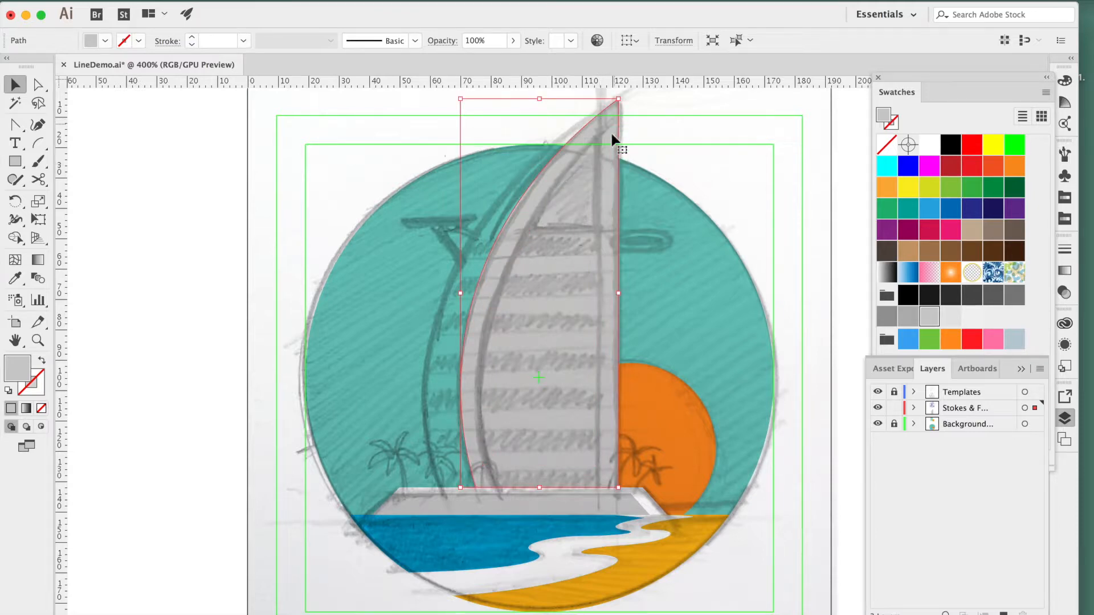
shift+click(592, 178)
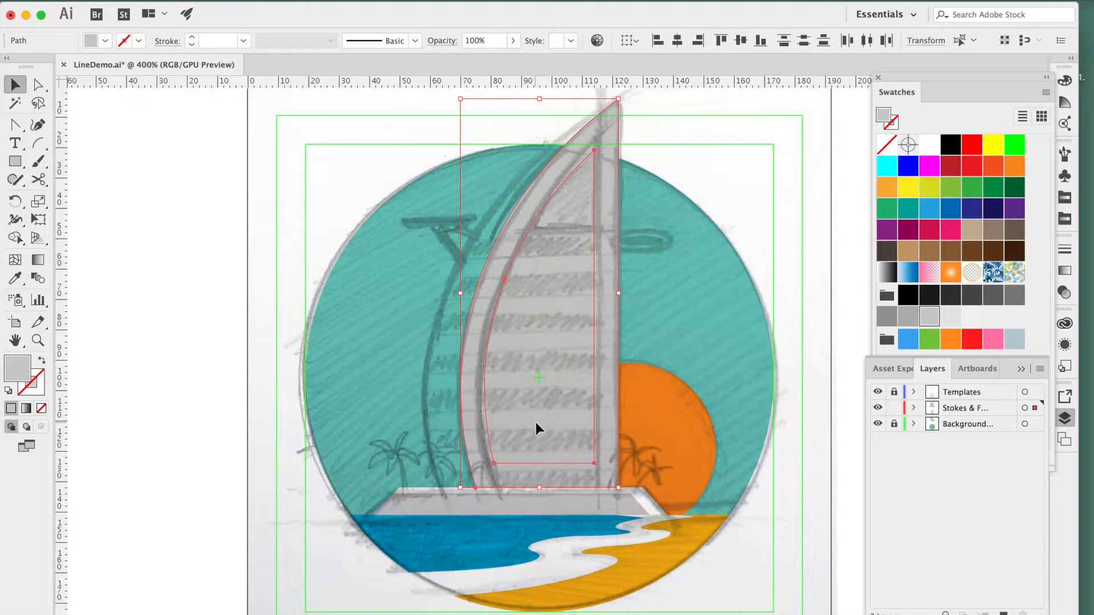
key(shift+m)
alt+click(557, 377)
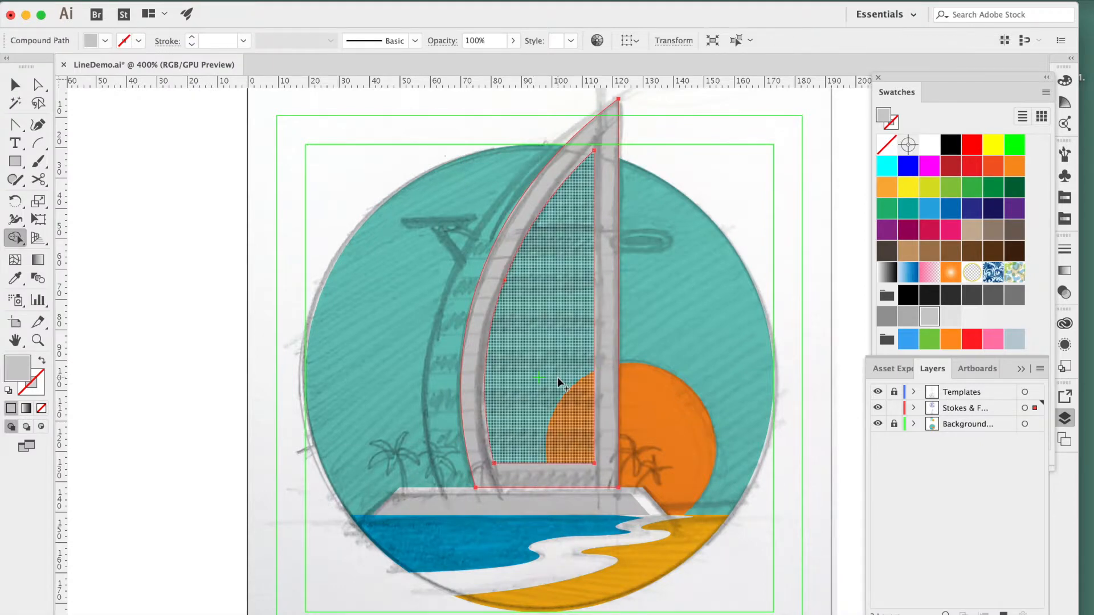
- Move the cutout's two lower corners down to the island base at Y 132 px and adjust its inner curve to match the sketch
key(super+equal)
key(super+equal)
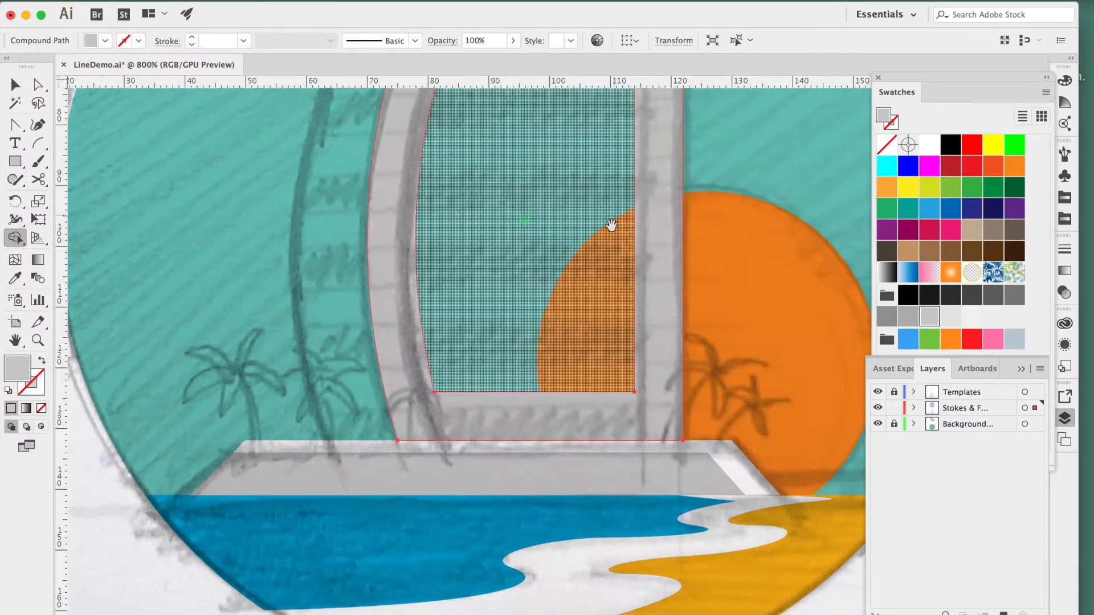
drag(611, 220, 610, 230)
key(a)
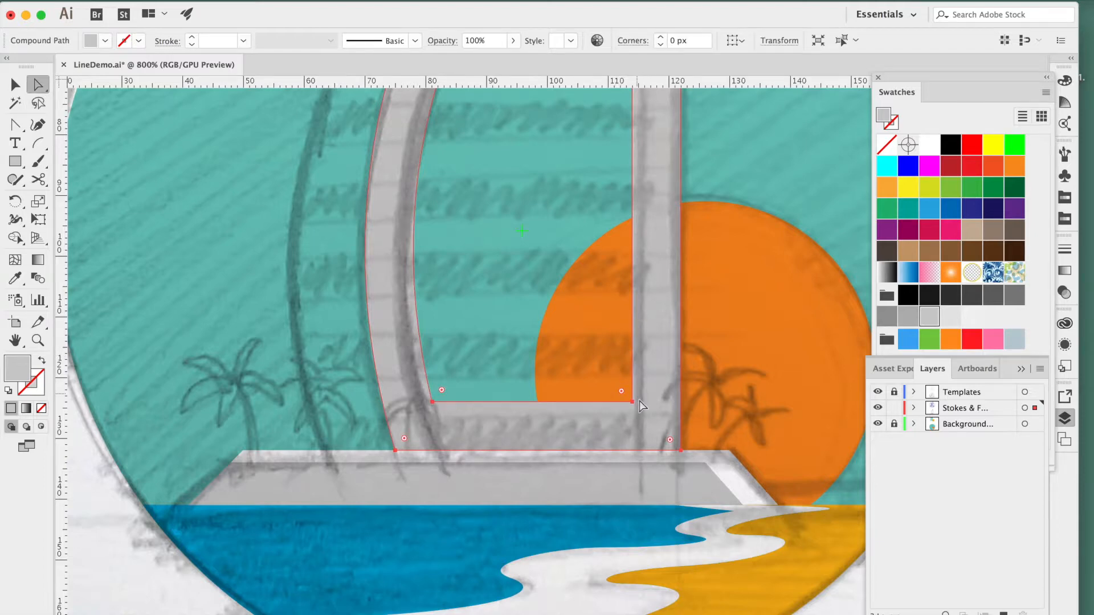
drag(633, 402, 632, 451)
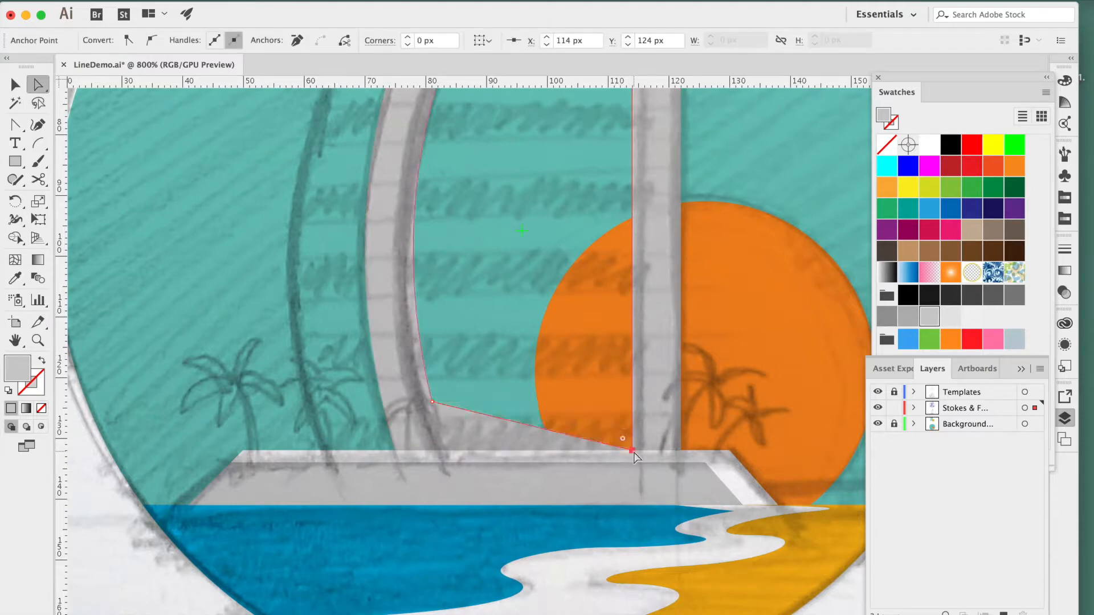
drag(432, 402, 445, 450)
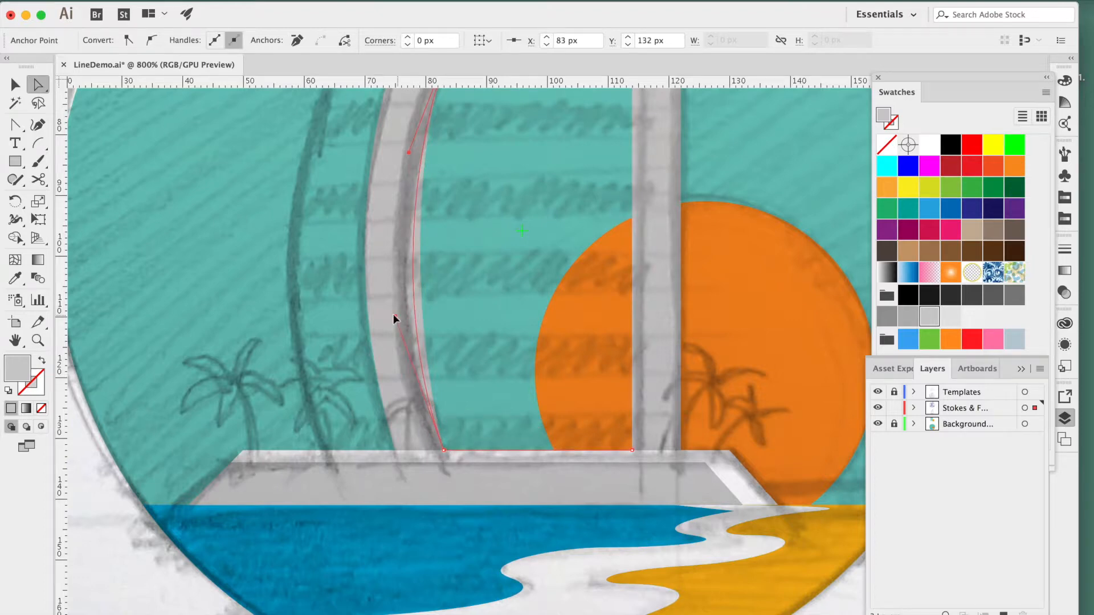
drag(394, 317, 392, 306)
key(super+minus)
drag(571, 268, 479, 391)
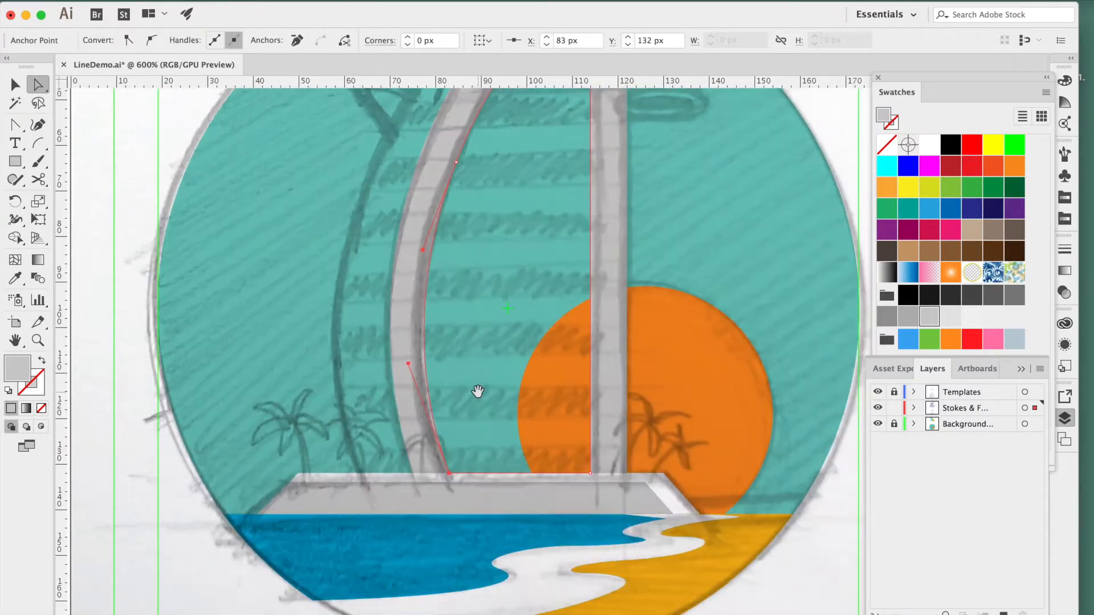
- Hide the Templates layer and clear the selection
click(877, 393)
click(794, 118)
key(super+minus)
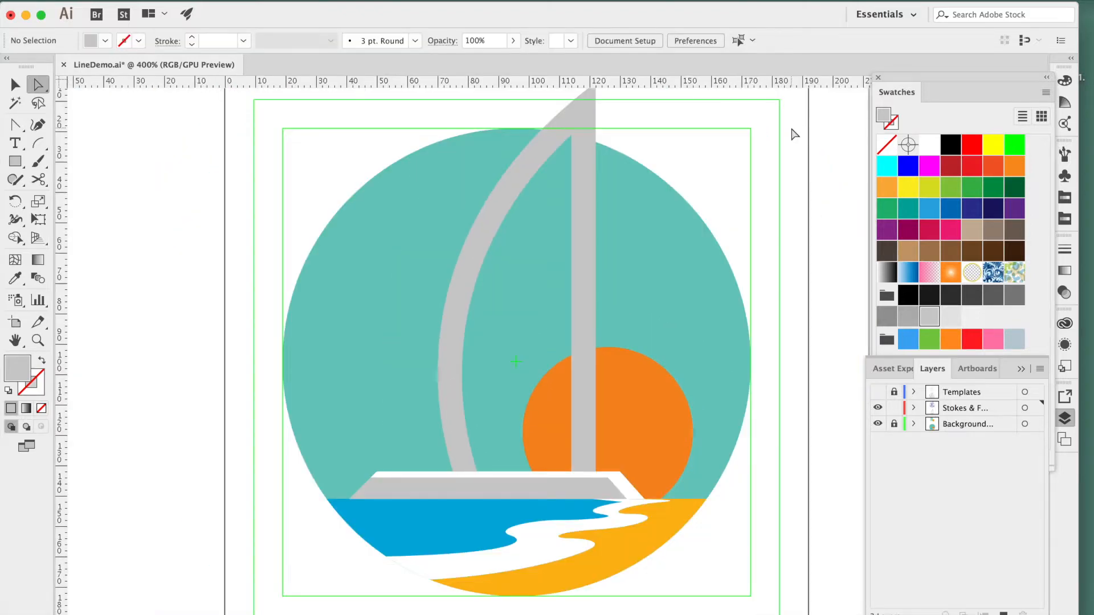
- Duplicate the sail frame about 3 px to the left and select both frames
key(v)
click(588, 172)
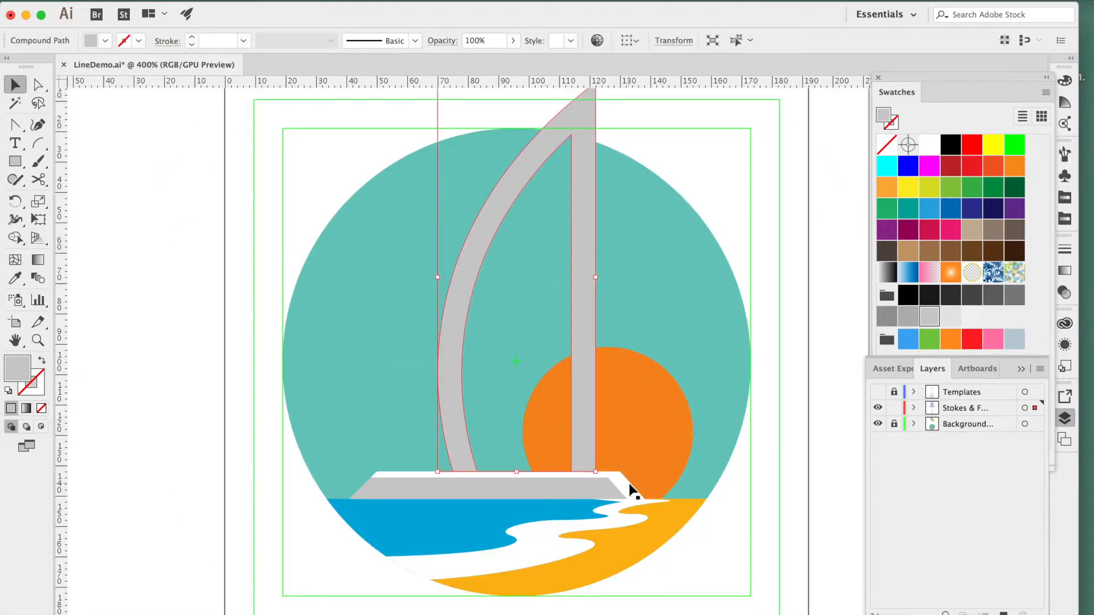
drag(576, 269, 571, 273)
shift+click(594, 253)
- Remove the duplicate's slivers outside the original frame, along the outer curve and beside the mast, with Shape Builder
key(shift+m)
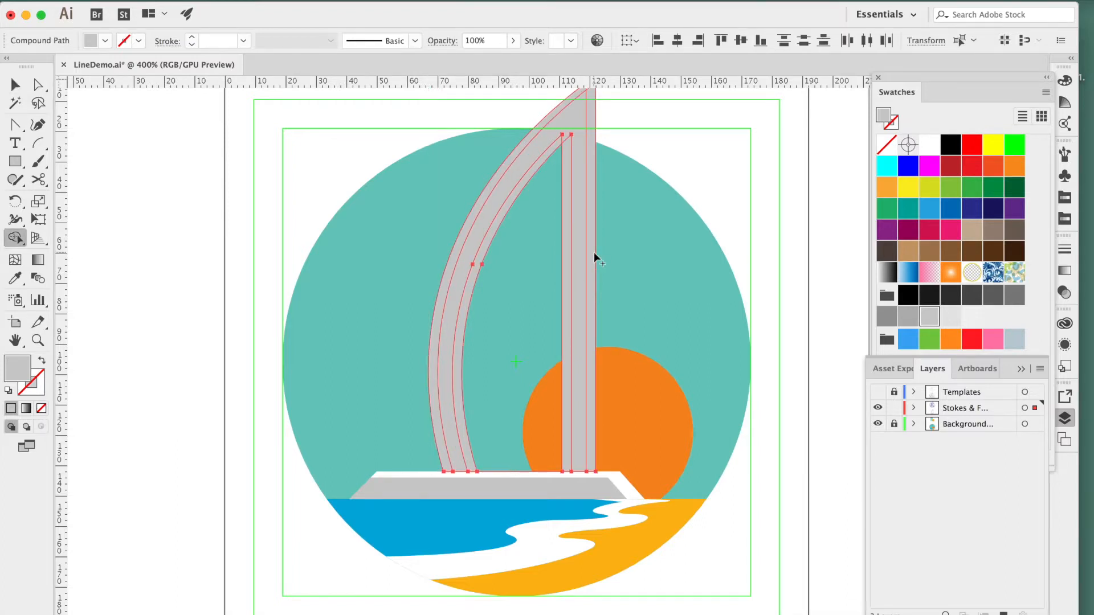
right_click(445, 230)
click(466, 237)
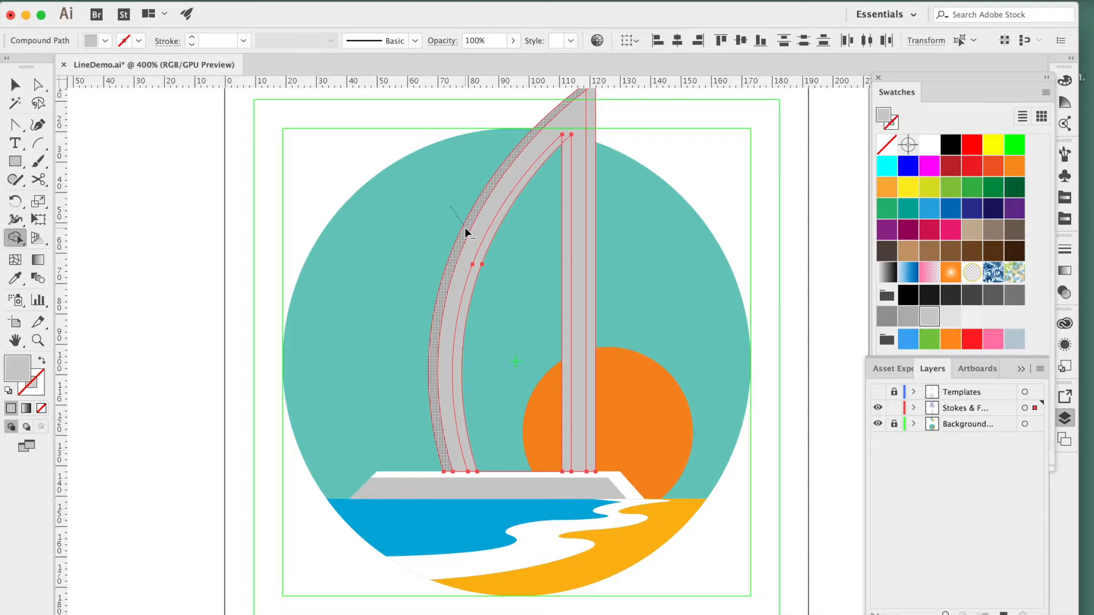
alt+click(563, 223)
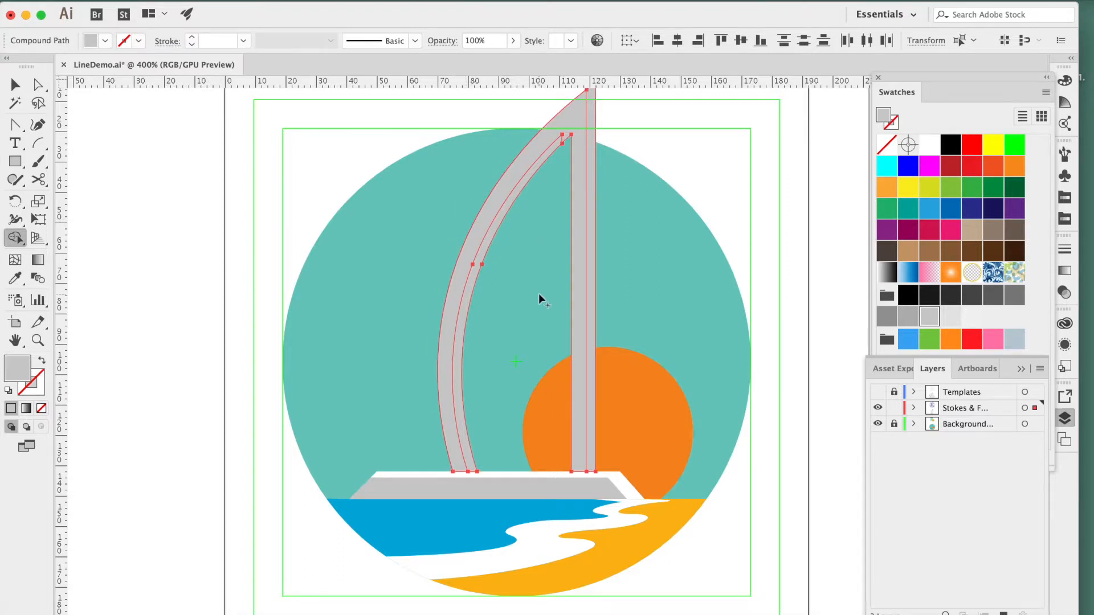
- Fill the narrow strips along the frame's inner curve and the mast's outer edge with white
key(v)
click(640, 224)
scroll(627, 211, up, 2)
click(586, 166)
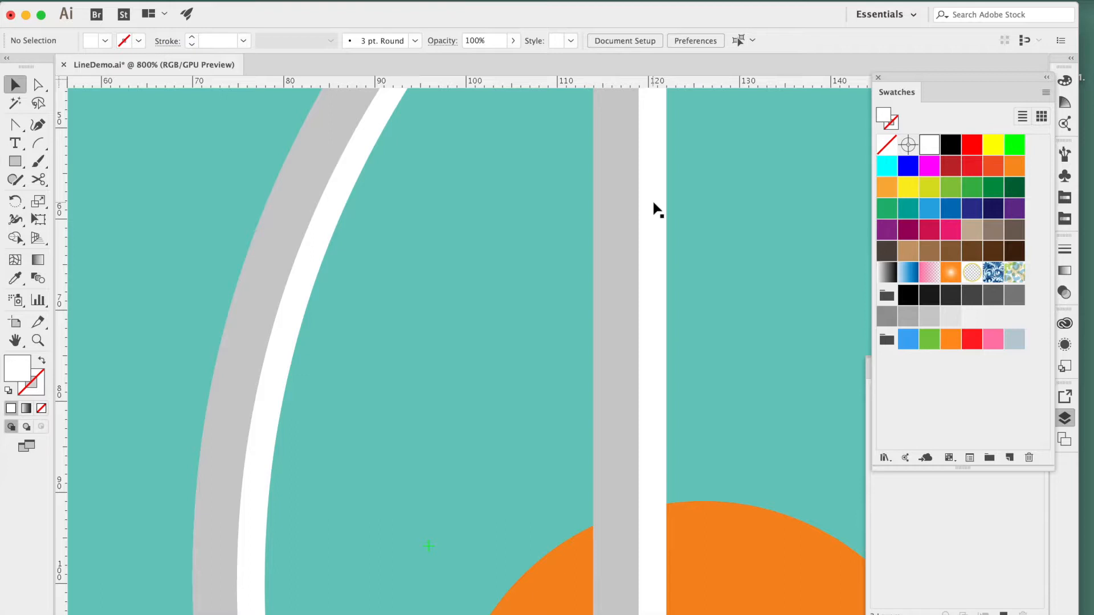
- Remove the extra anchor points at the top corner of the frame's inner opening and bend the remaining short edge into a rounded upward curve
drag(709, 303, 715, 535)
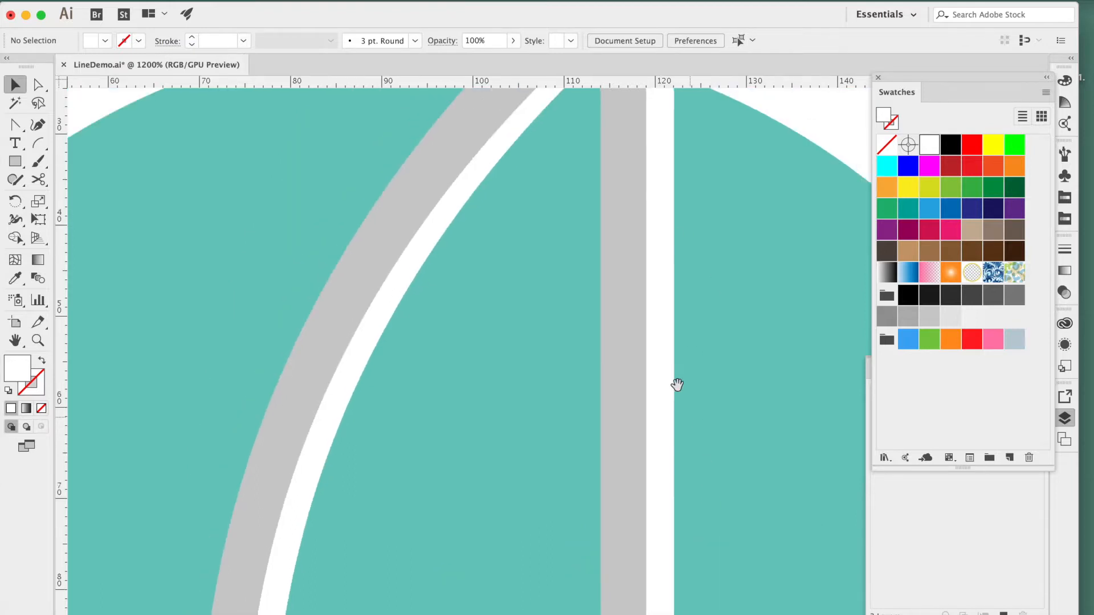
drag(666, 394, 631, 587)
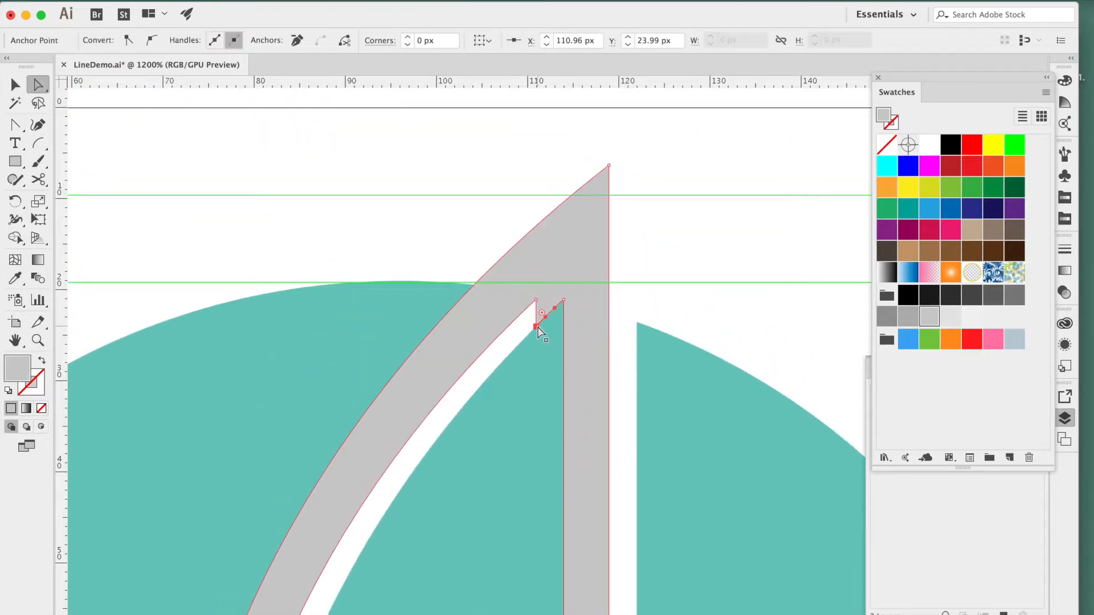
click(296, 41)
drag(511, 367, 536, 270)
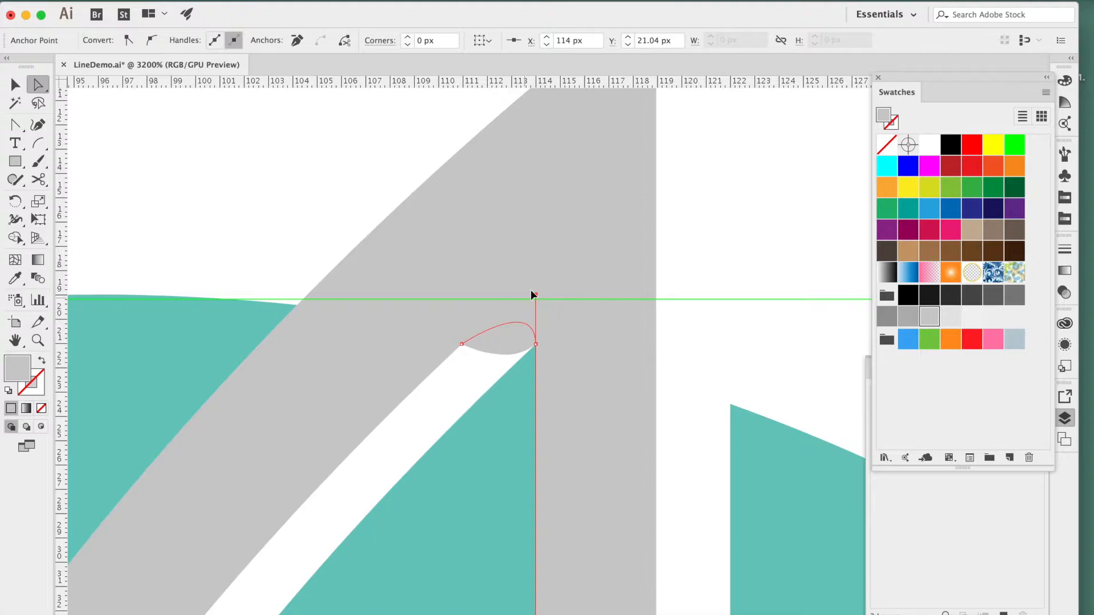
click(674, 300)
key(ctrl+minus)
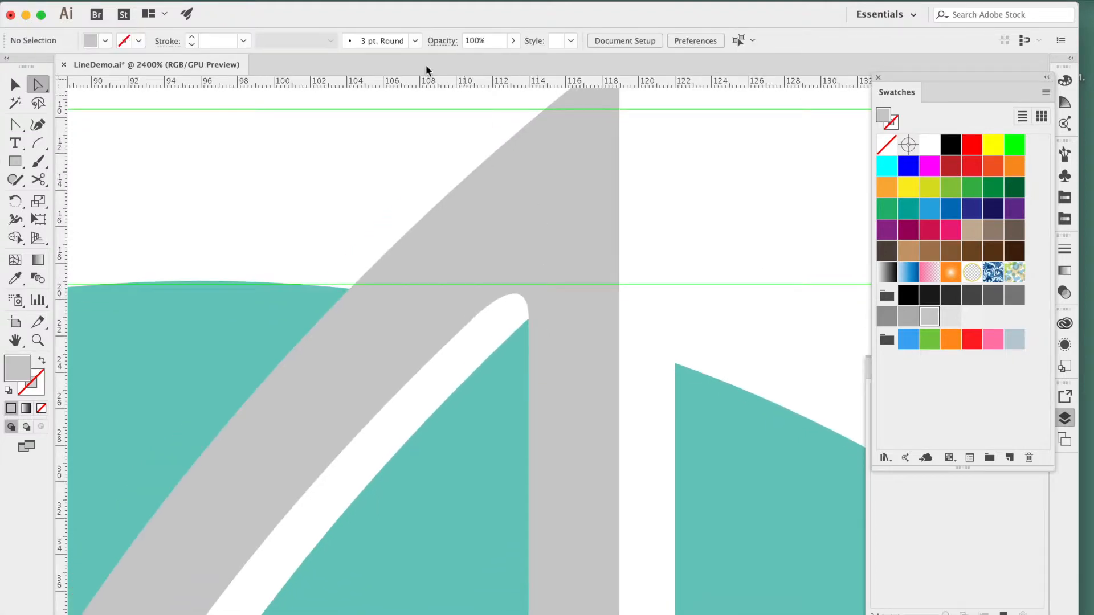
- Try tilting the curve handle on the mast side of the rounded inner tip, and undo the change
click(365, 1)
click(722, 163)
click(529, 318)
drag(529, 263, 516, 278)
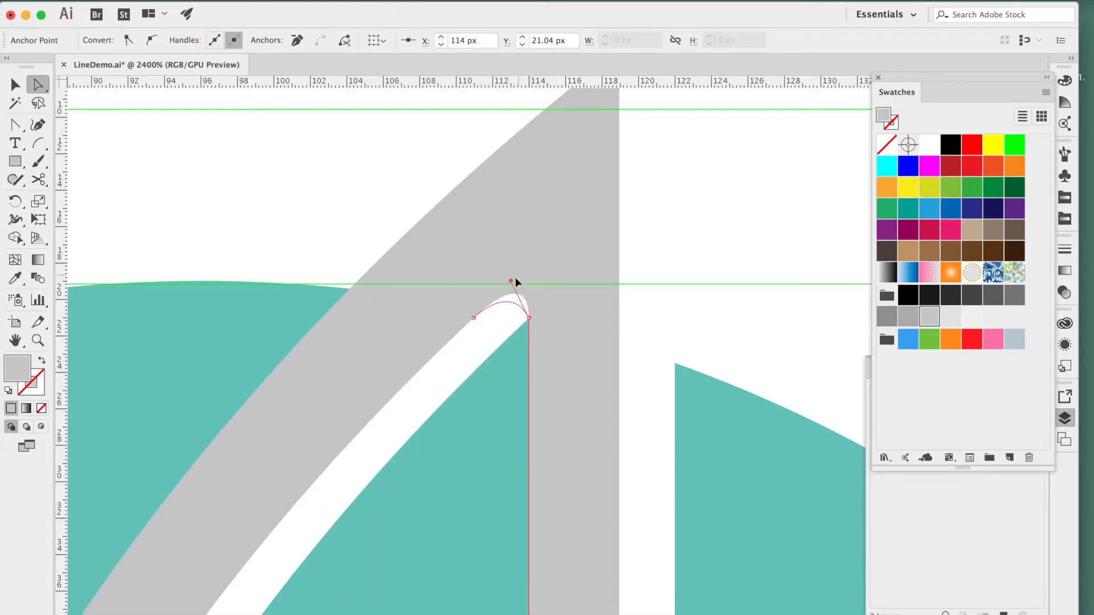
key(super+z)
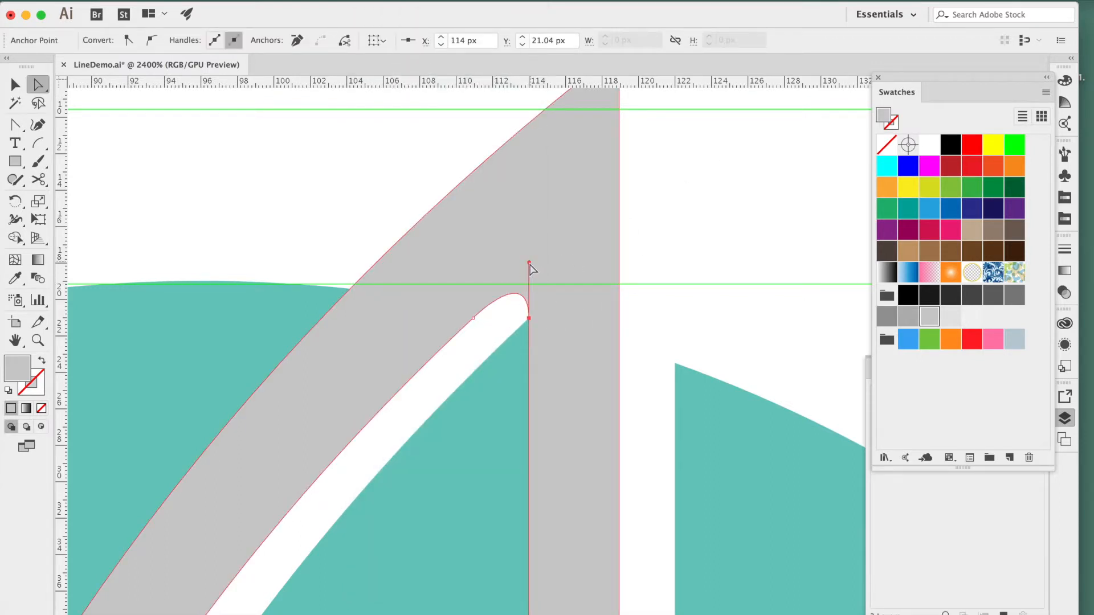
click(736, 231)
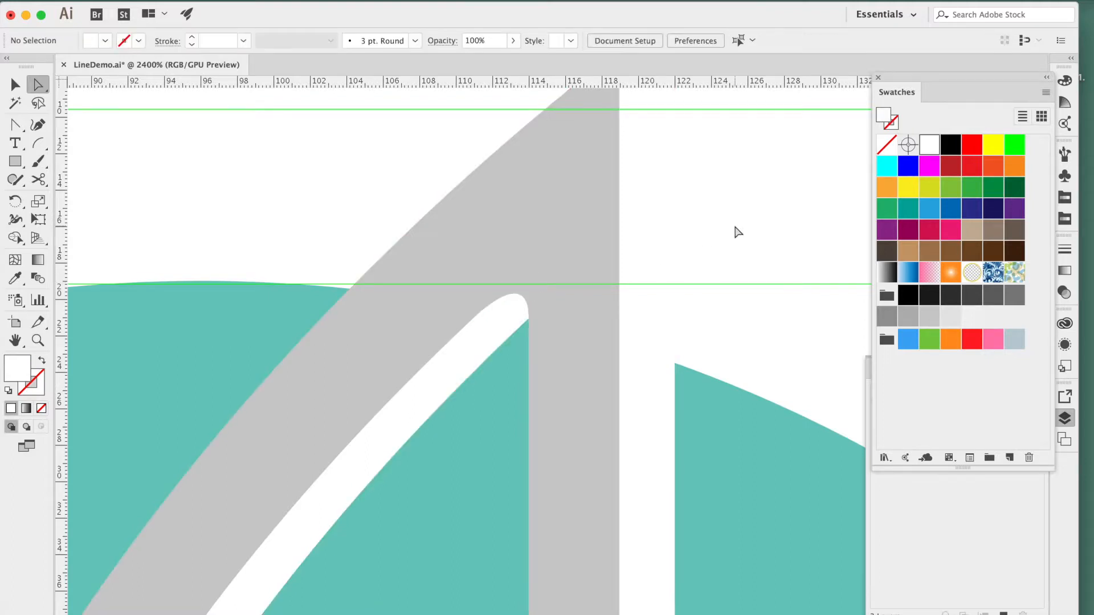
- Show the Templates layer and draw a closed triangle with the Pen tool from the sketched outer sail's base to X 122, Y 4 px and X 122, Y 132 px
key(super+minus)
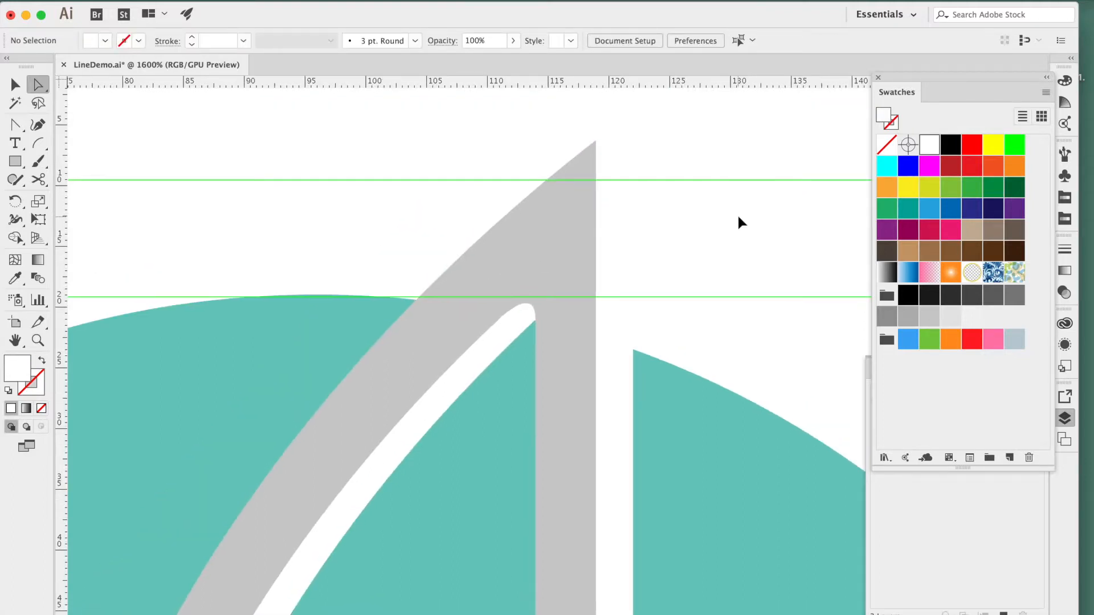
key(super+minus)
key(super+minus)
scroll(739, 221, down, 2)
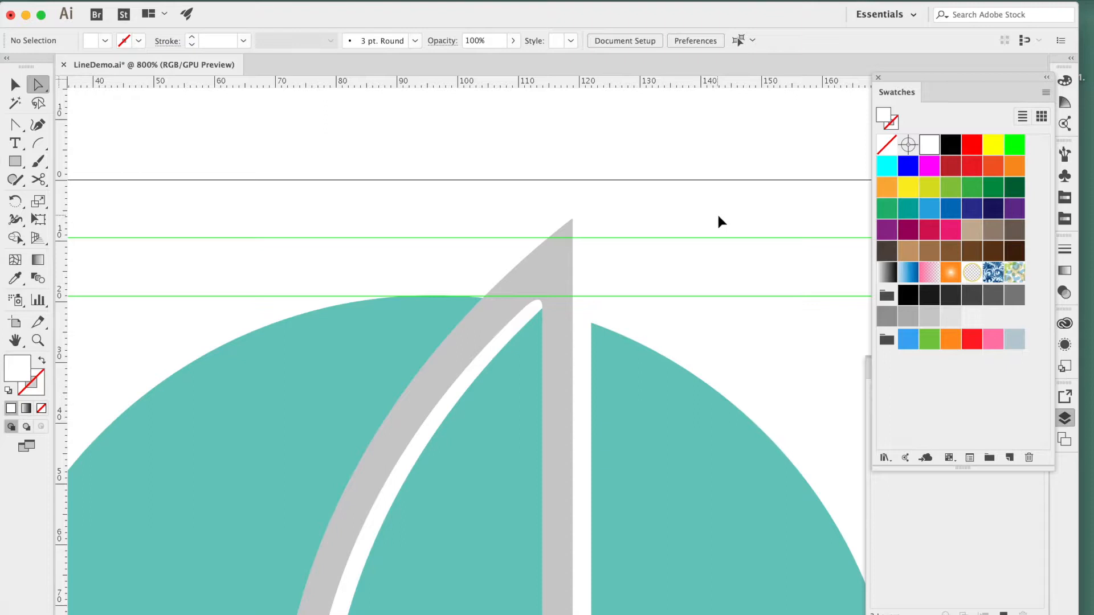
key(super+minus)
scroll(731, 207, down, 2)
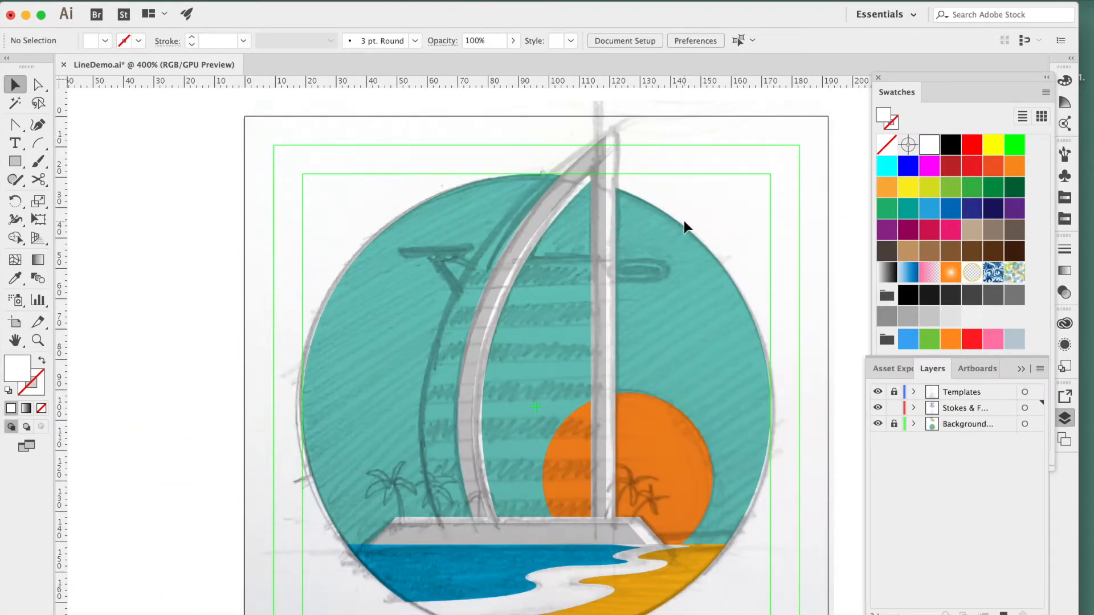
click(15, 124)
click(436, 517)
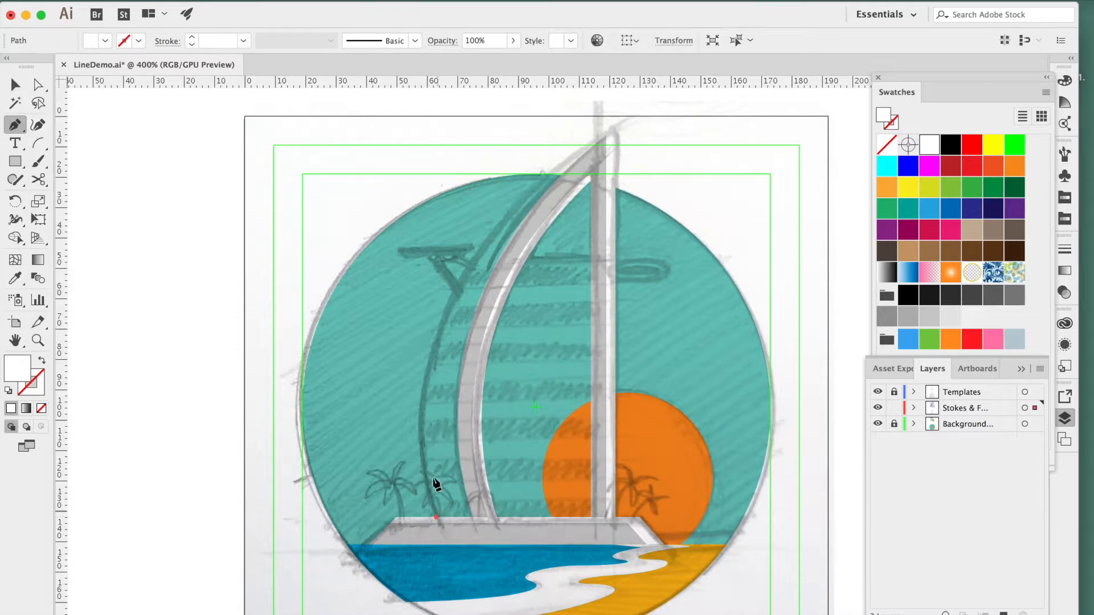
click(615, 129)
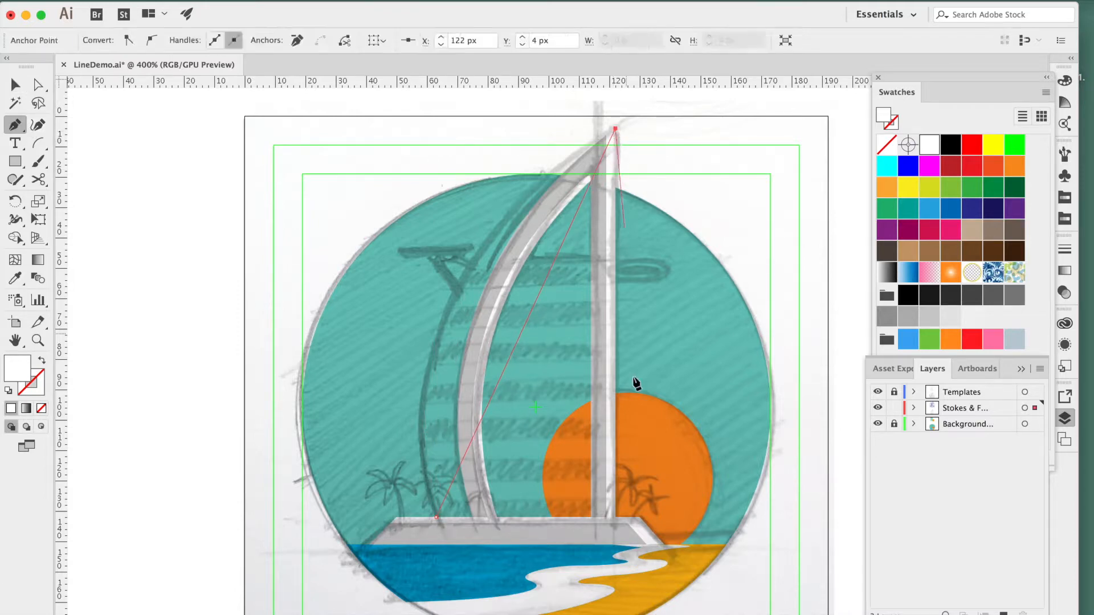
click(615, 517)
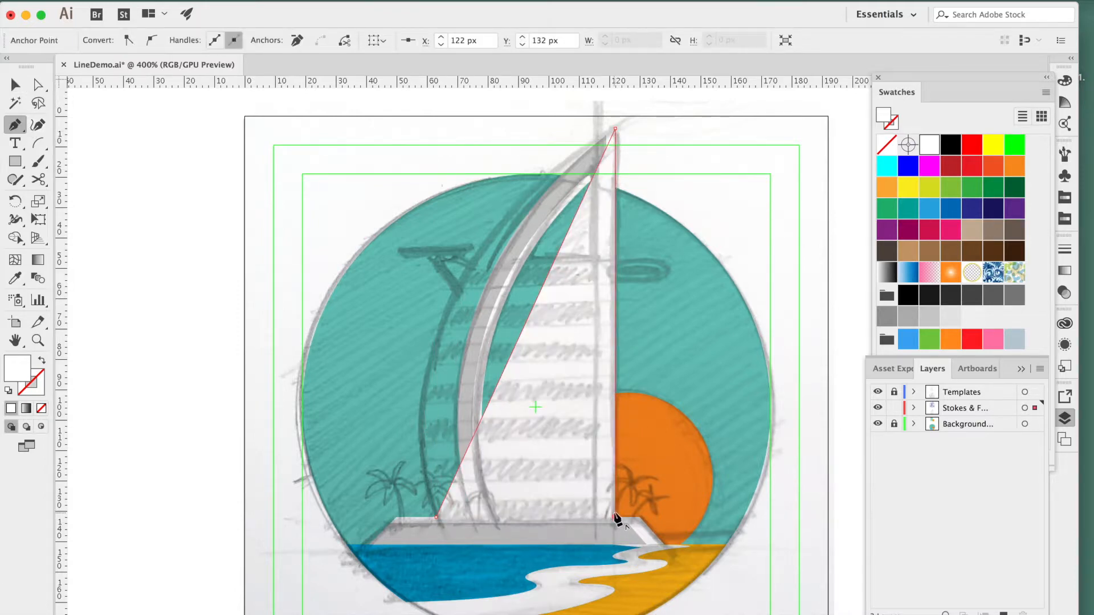
click(436, 517)
- Bend the triangle's slanted edge outward to follow the sketch's outer sail curve
key(shift+c)
drag(518, 341, 449, 295)
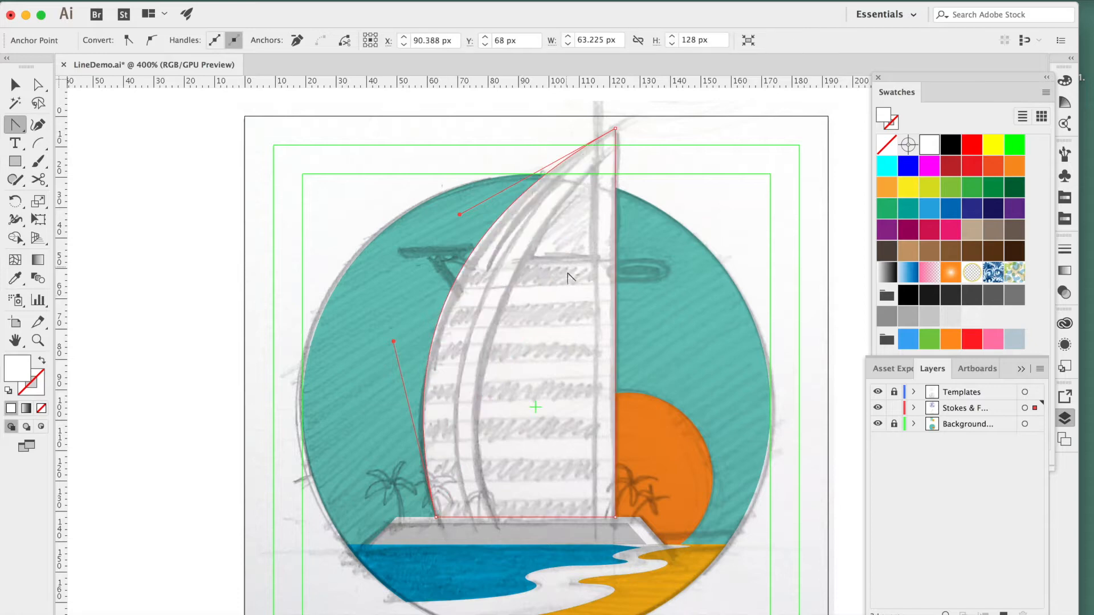
key(v)
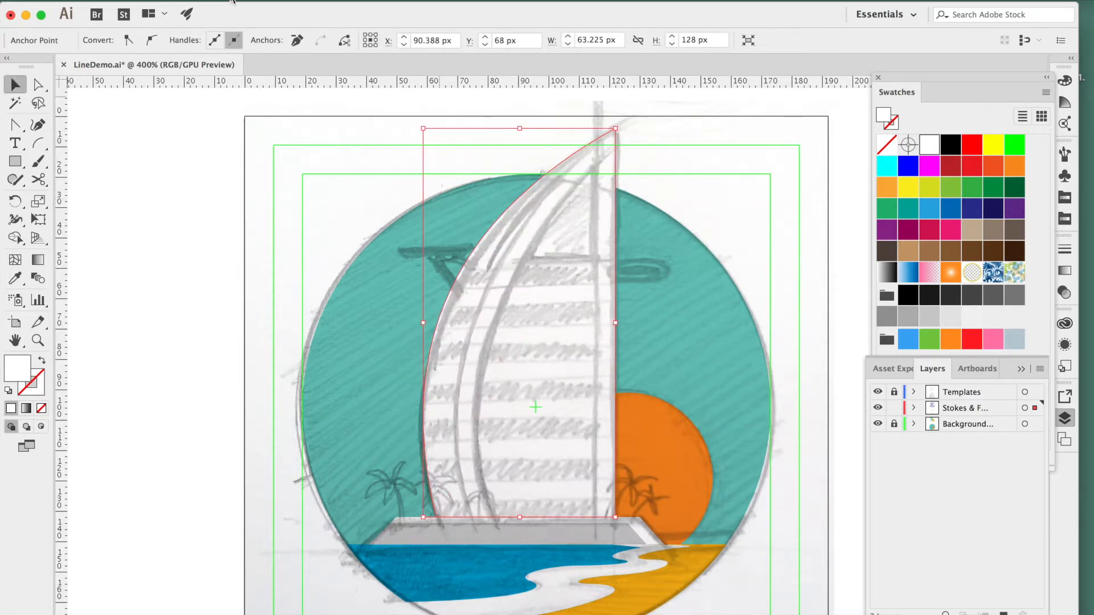
- Offset the outer sail path by -5 px with mitered joins, checking the preview
click(203, 0)
mouse_move(208, 301)
click(402, 365)
click(212, 374)
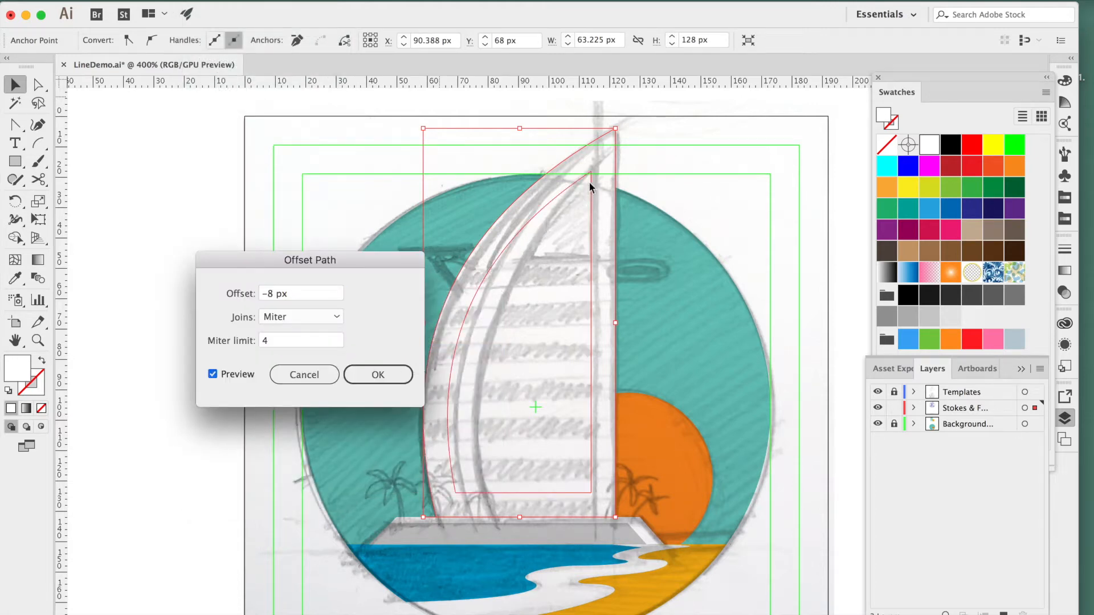
click(269, 295)
text(5)
key(Tab)
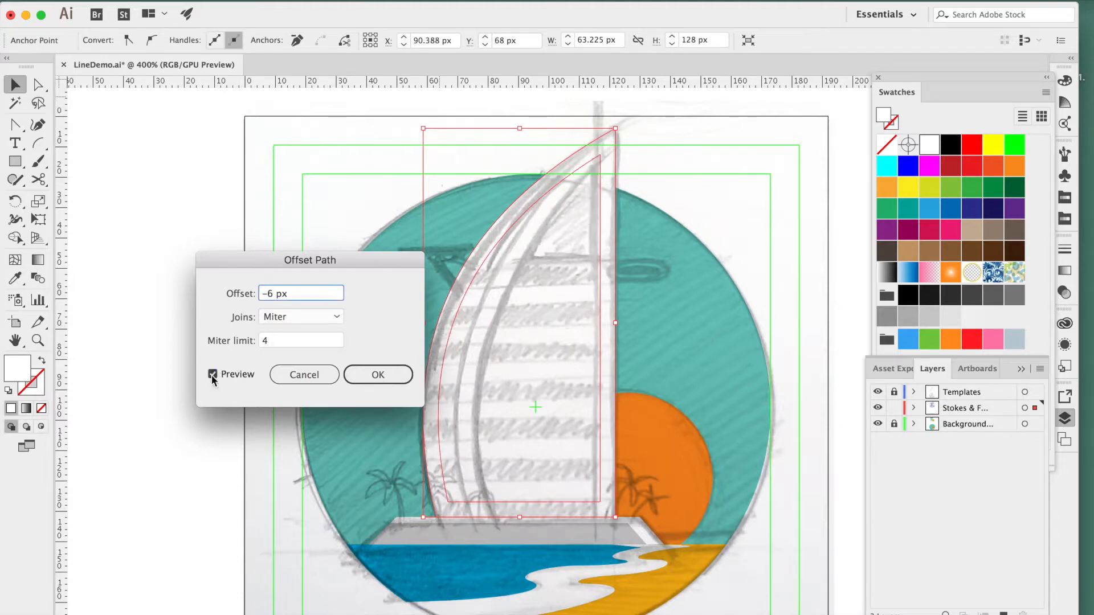
click(212, 374)
click(212, 374)
double_click(274, 298)
text(5)
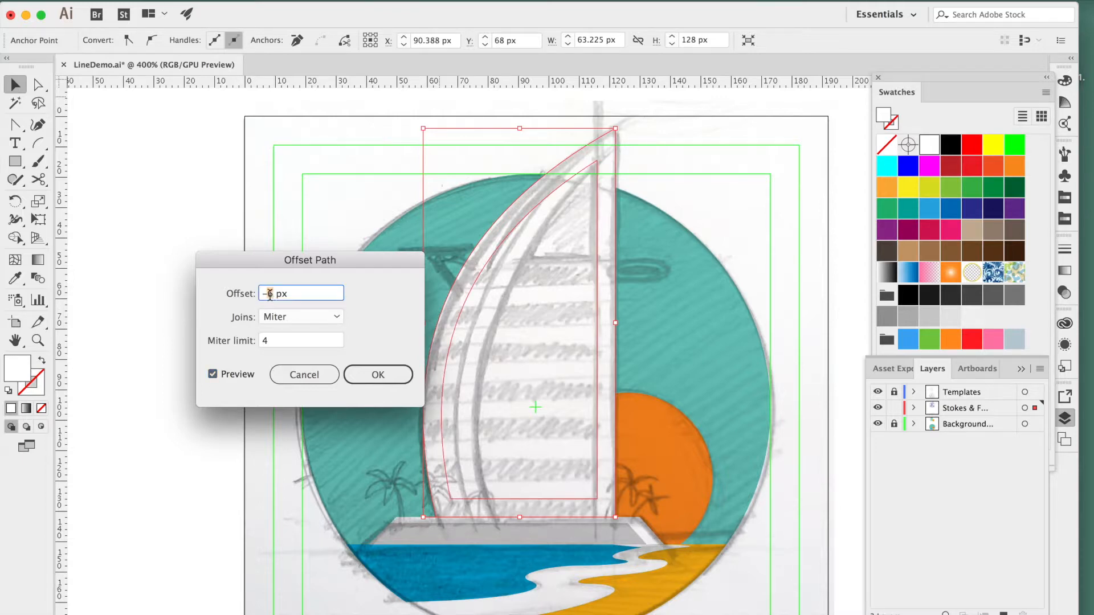
key(Return)
- Select both outer sail paths and cut out the inner area with Shape Builder, leaving only the frame
shift+click(613, 178)
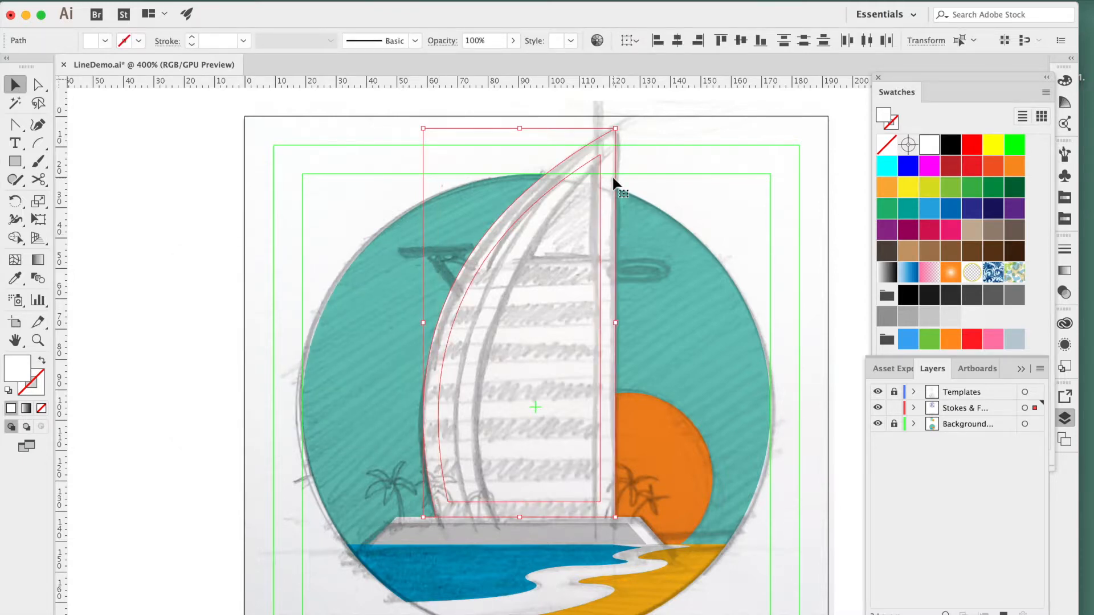
key(shift+m)
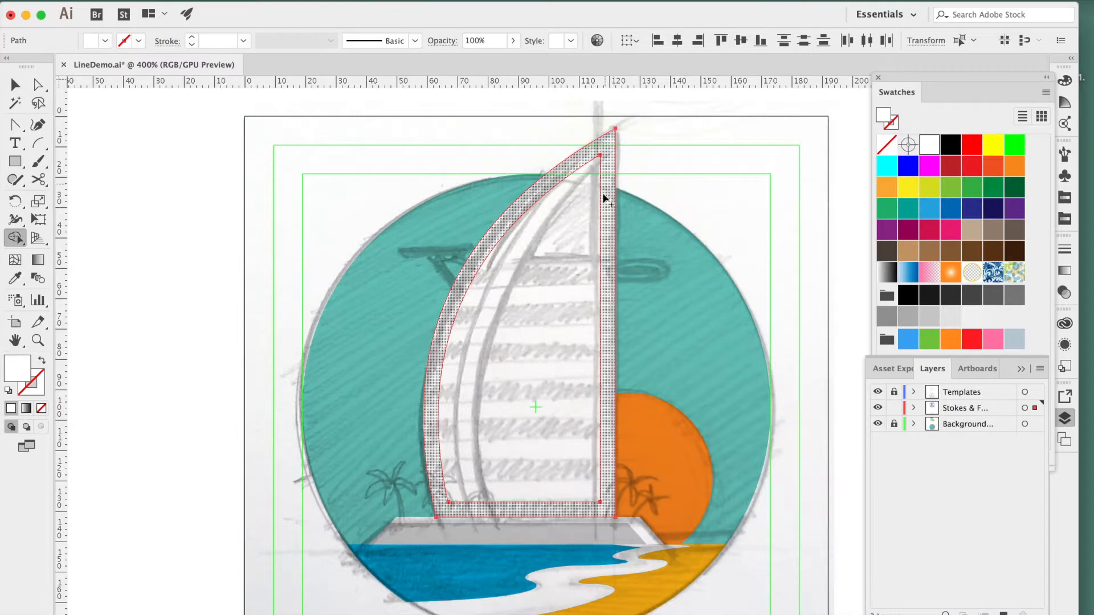
alt+click(585, 218)
key(v)
click(725, 185)
- Send the outer sail frame to the back, fill it with medium gray, and compare it against the Templates layer sketch
click(524, 203)
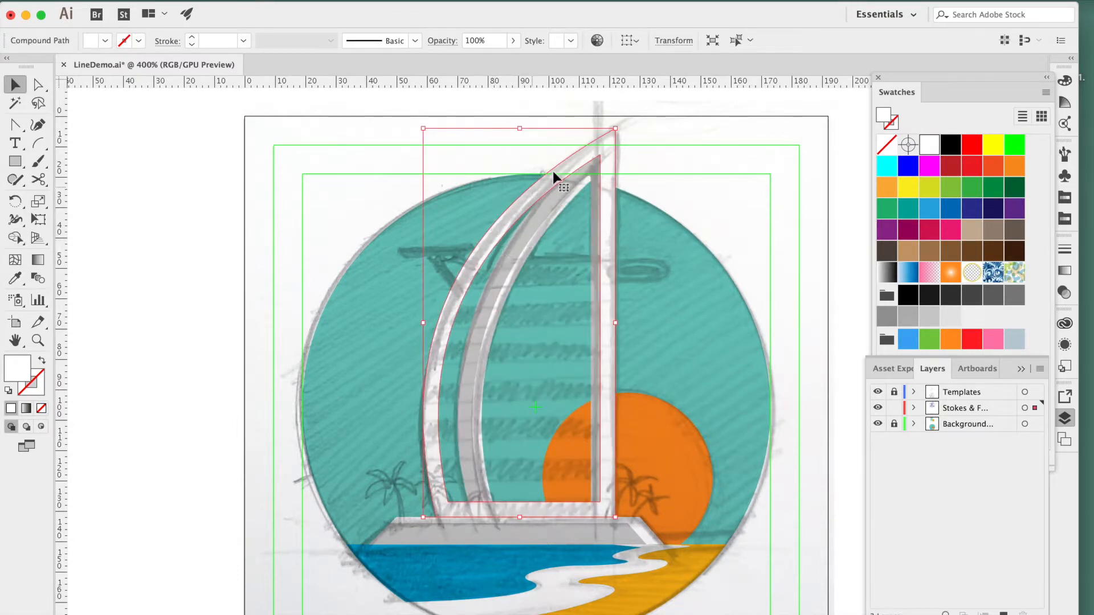
right_click(526, 203)
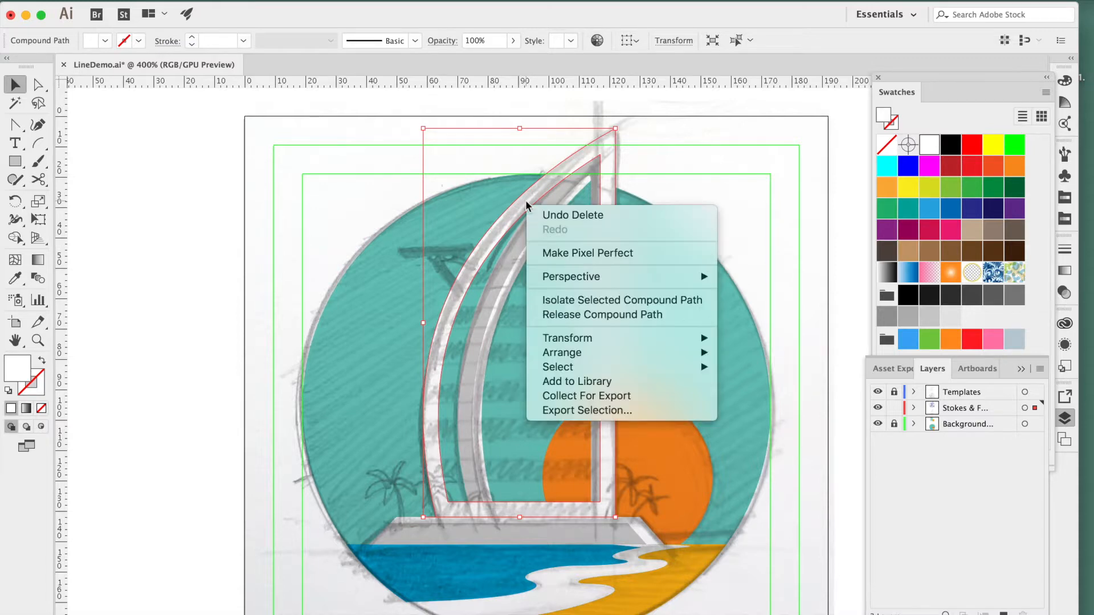
mouse_move(697, 354)
click(767, 395)
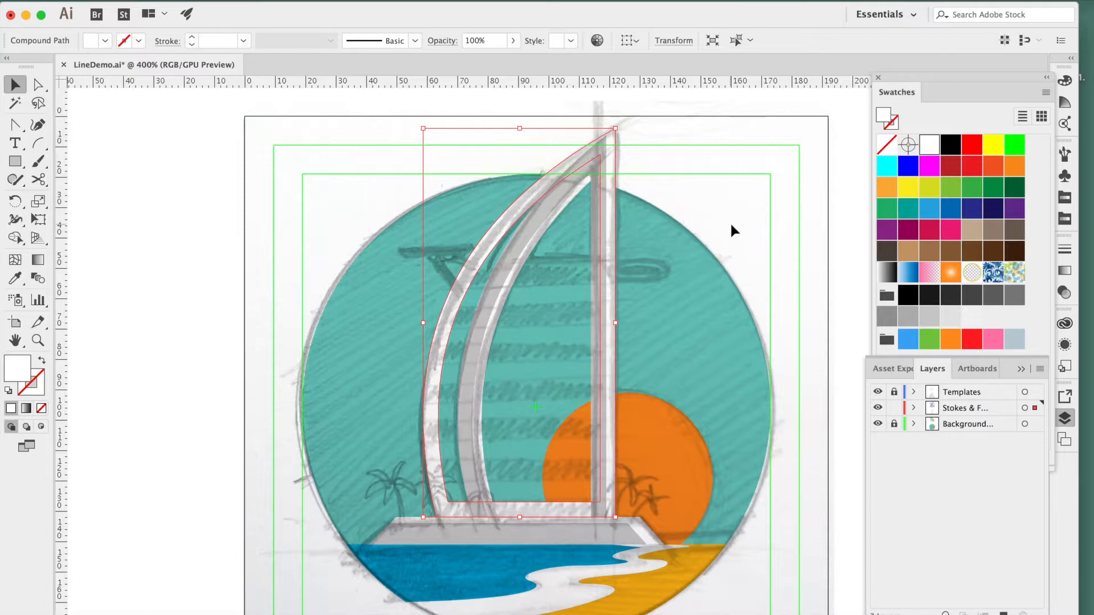
click(908, 316)
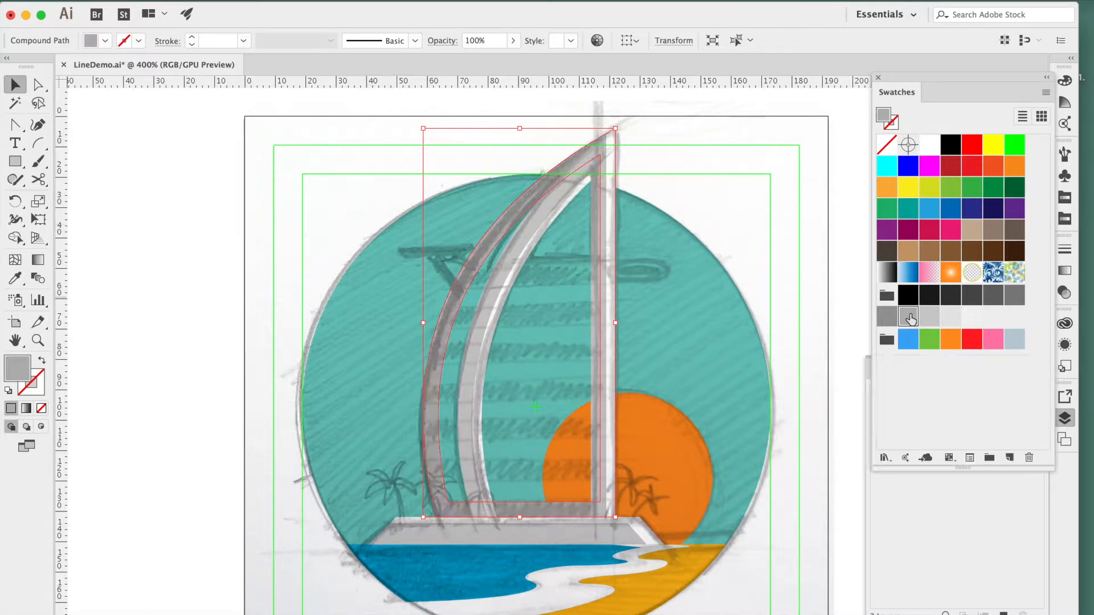
click(657, 155)
click(878, 393)
click(879, 393)
click(879, 393)
click(879, 393)
- Draw a thin gray rectangle along the top of the island base, from the base's far end to the mast's outer edge
key(super+0)
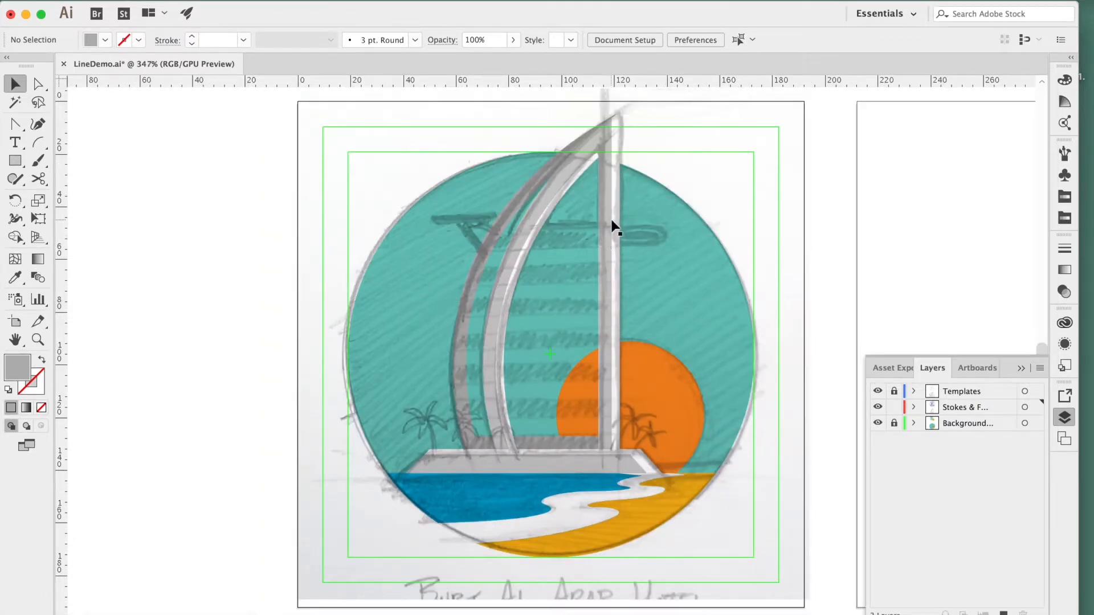
click(22, 167)
click(24, 168)
click(67, 167)
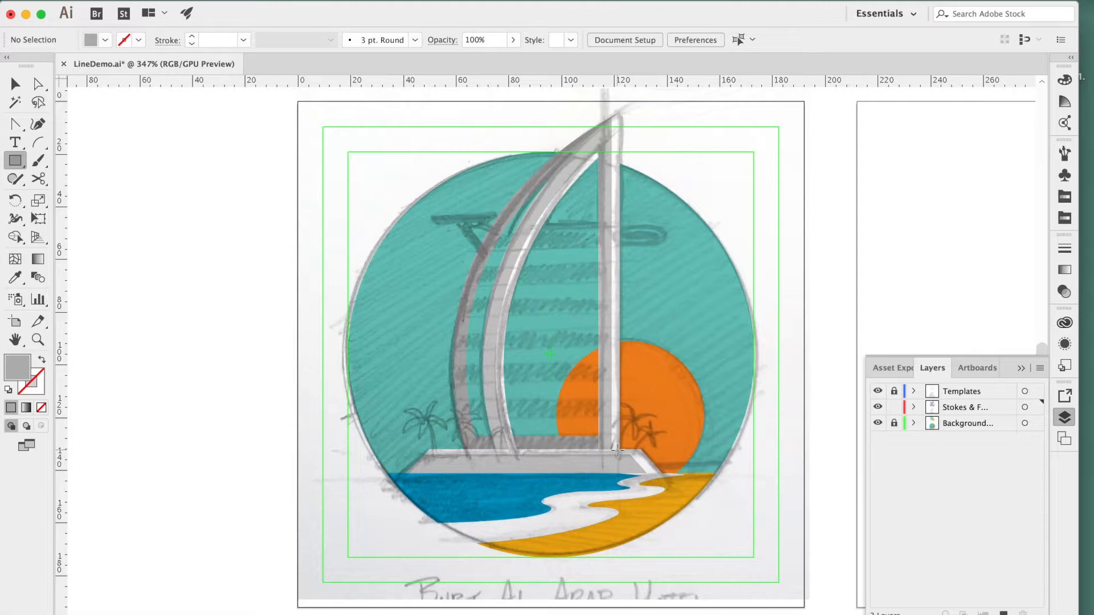
drag(618, 450, 430, 437)
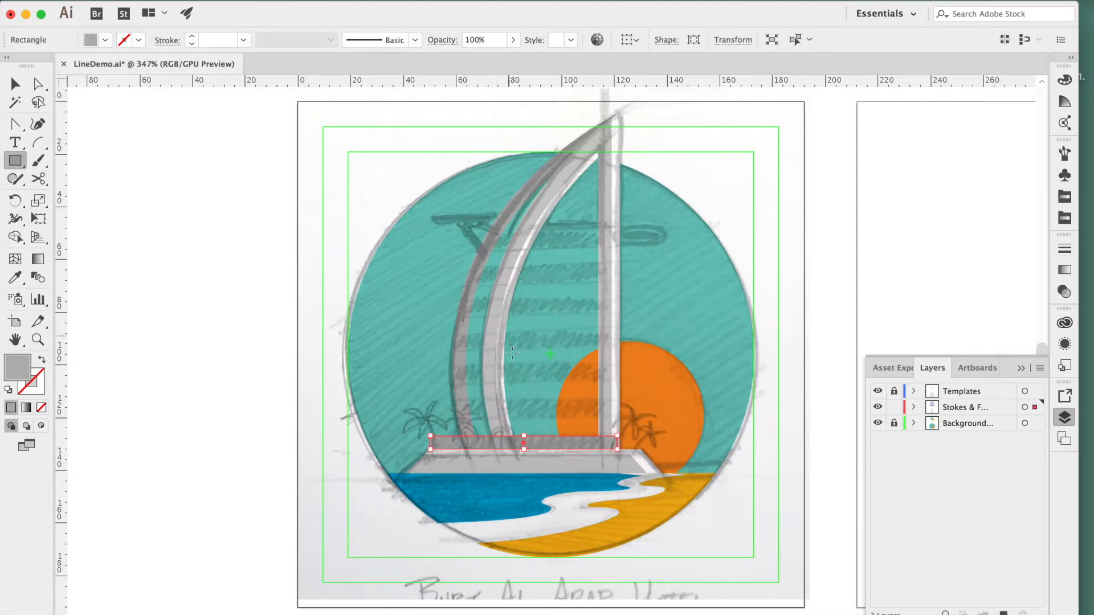
- Try stacking a copy of the thin rectangle directly above it, and delete the copy
key(v)
drag(548, 446, 550, 433)
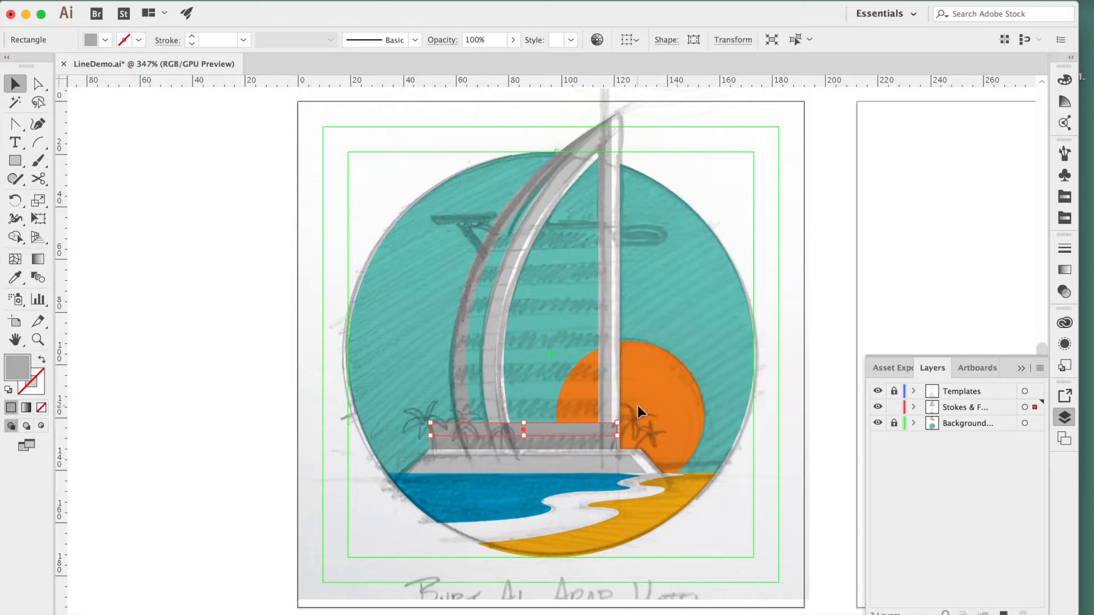
key(Delete)
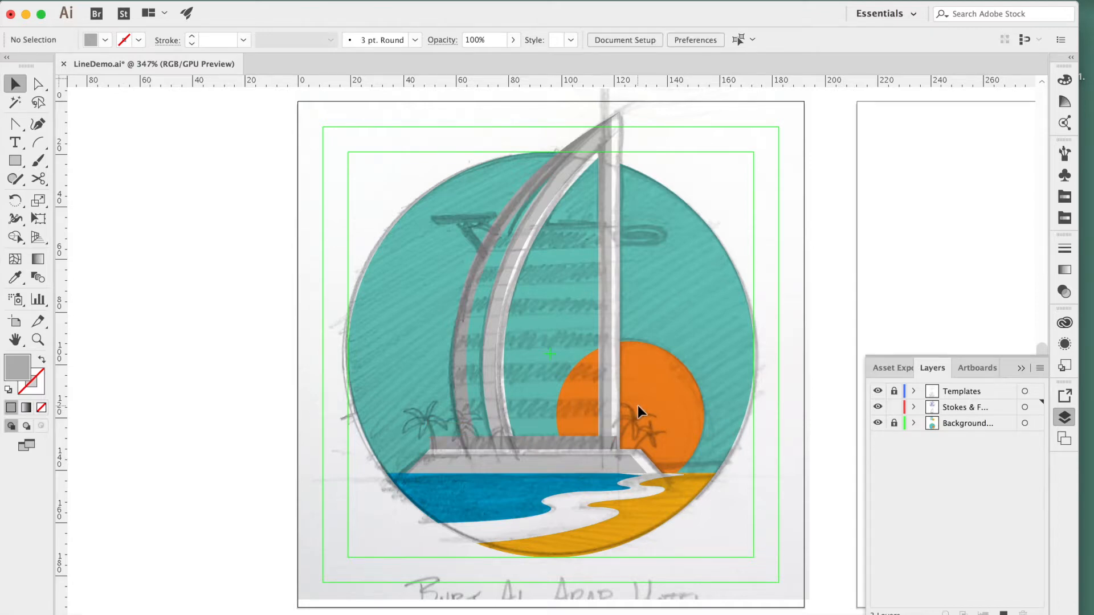
- Make the thin rectangle slightly taller and stack eleven copies of it edge to edge above it, up to the sketched helipad level
click(564, 442)
drag(526, 437, 576, 419)
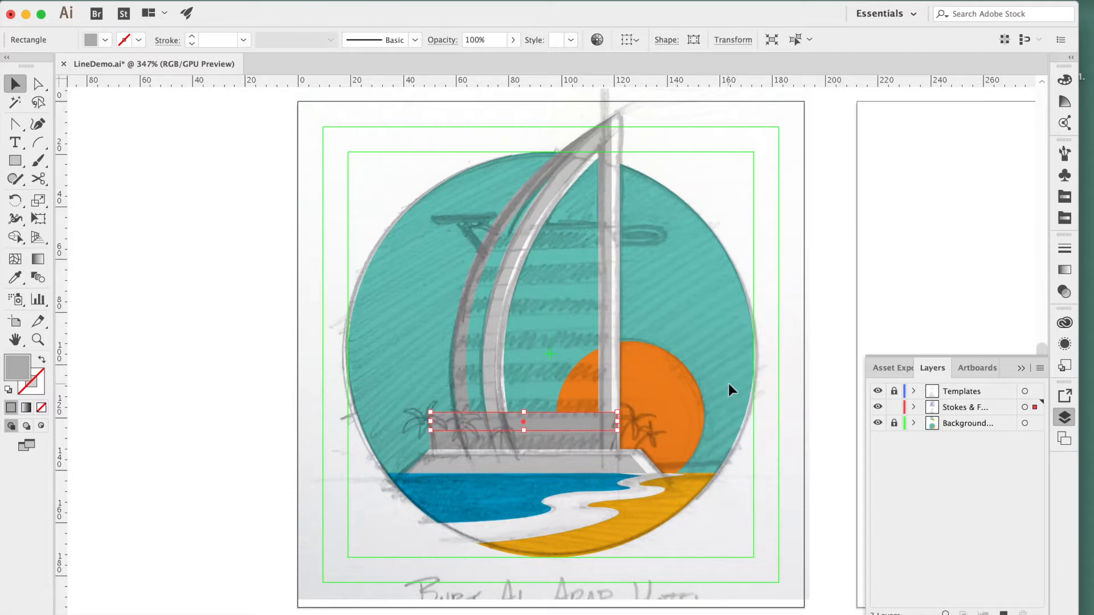
key(super+d)
key(super+d)
key(super+d)
key(super+d)
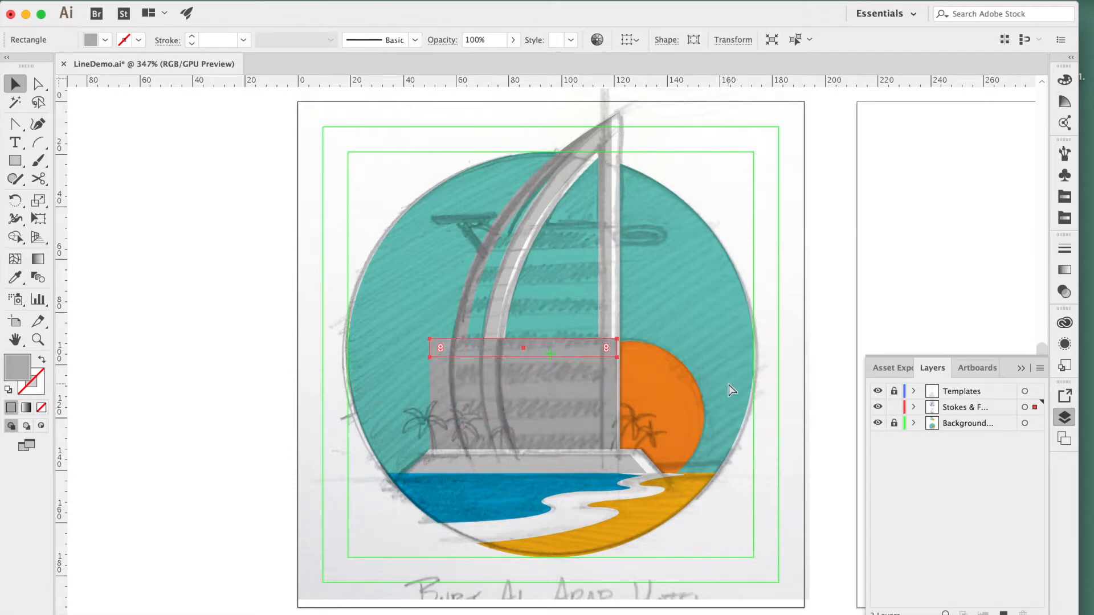
key(super+d)
key(super+d)
key(super+d)
key(super+d)
key(super+d)
key(super+d)
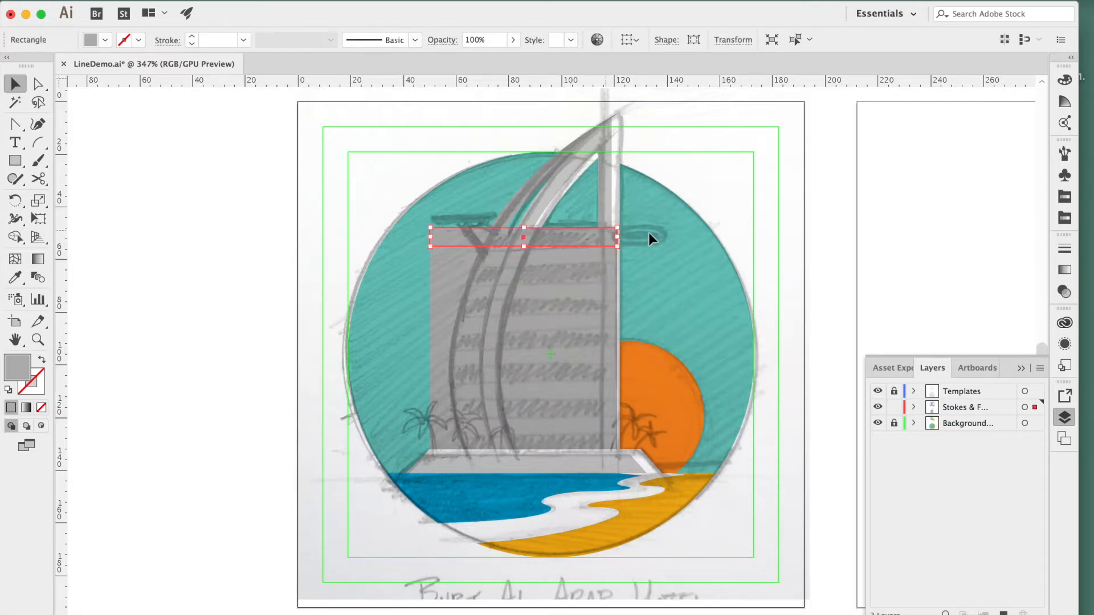
- Fill every other floor rectangle, starting with the lowest, with the bright blue from the Complementary swatches
click(1065, 218)
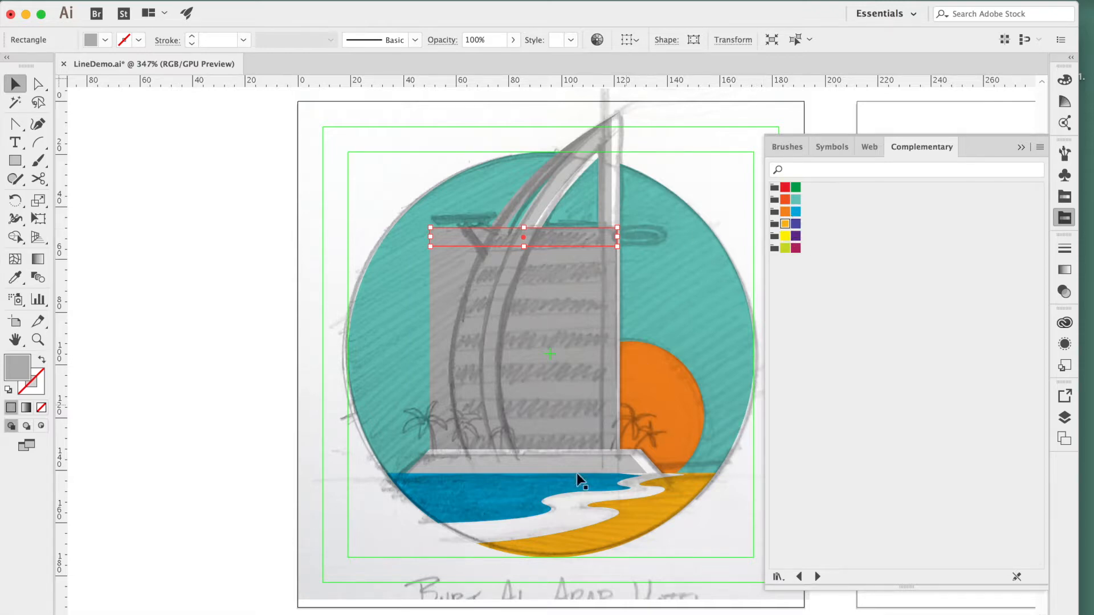
click(565, 446)
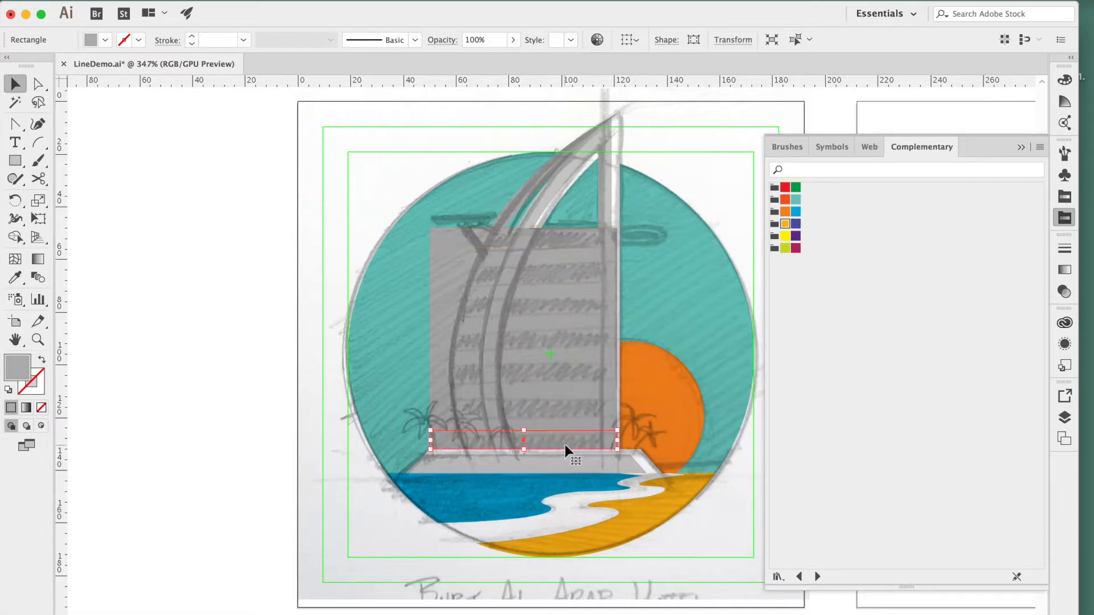
click(797, 211)
key(alt+super+])
key(alt+super+])
click(796, 212)
click(587, 363)
key(comma)
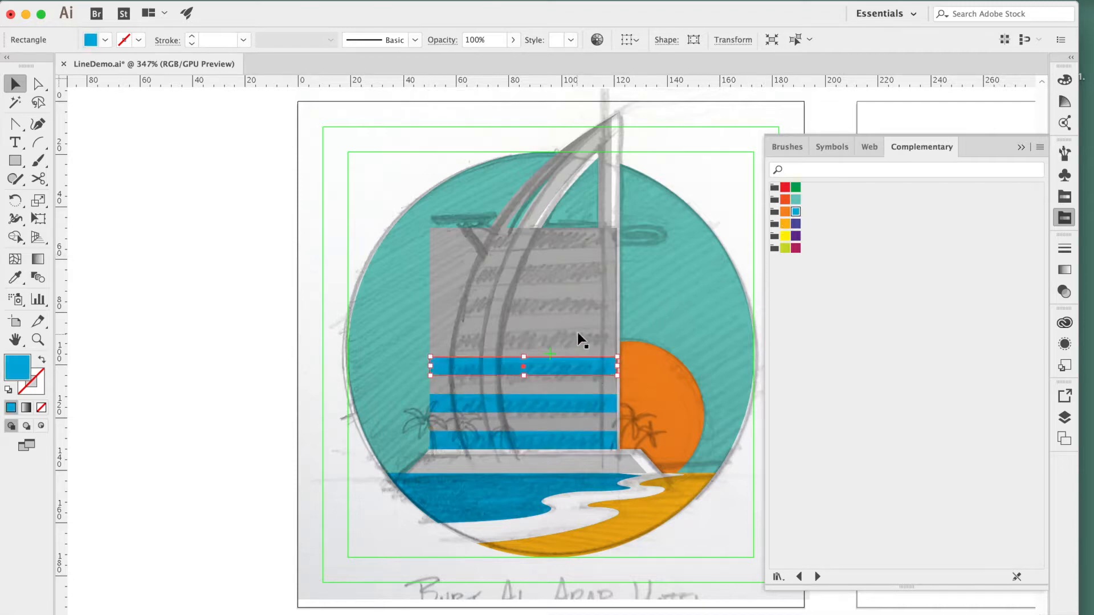
click(577, 332)
click(796, 211)
click(593, 294)
click(796, 211)
click(605, 260)
click(797, 211)
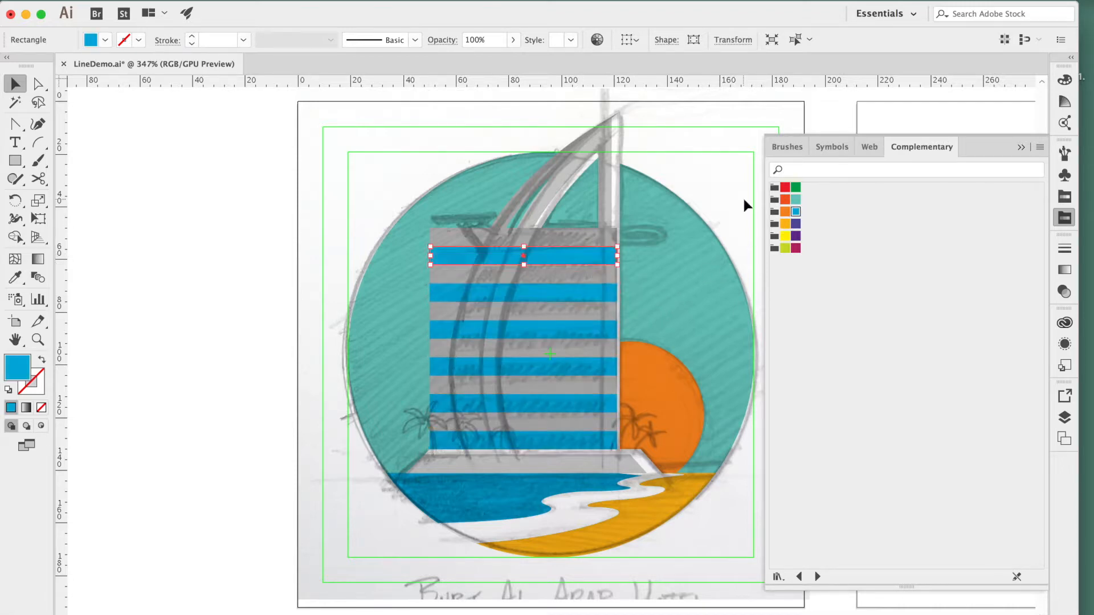
- Select the six remaining gray floors and fill them all with the very light gray from the Web swatches
click(584, 242)
shift+click(579, 279)
shift+click(574, 314)
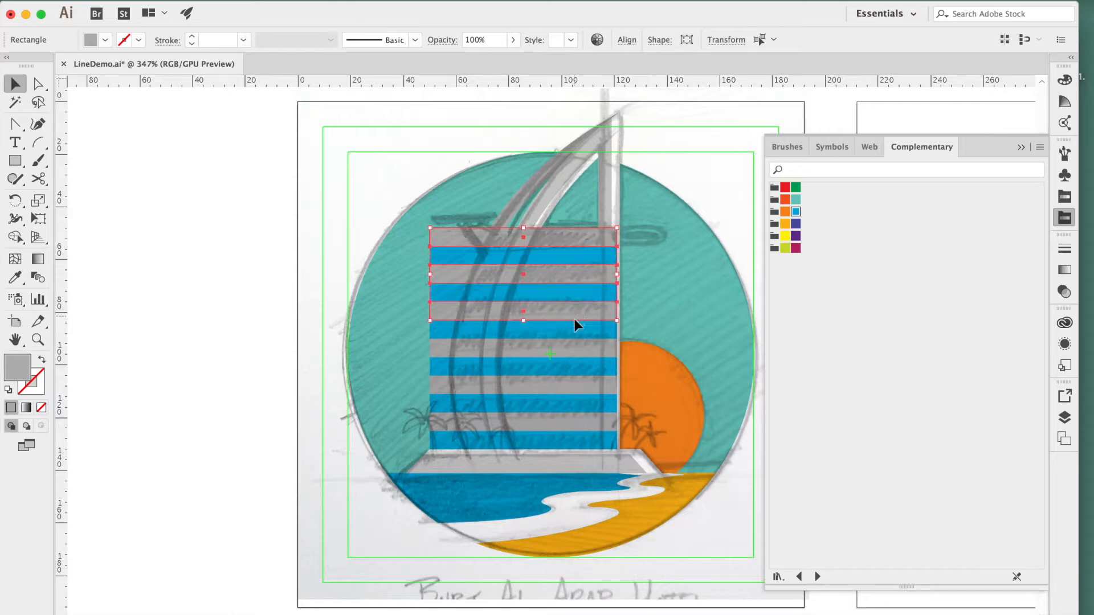
shift+click(571, 349)
shift+click(566, 383)
shift+click(567, 422)
click(1065, 197)
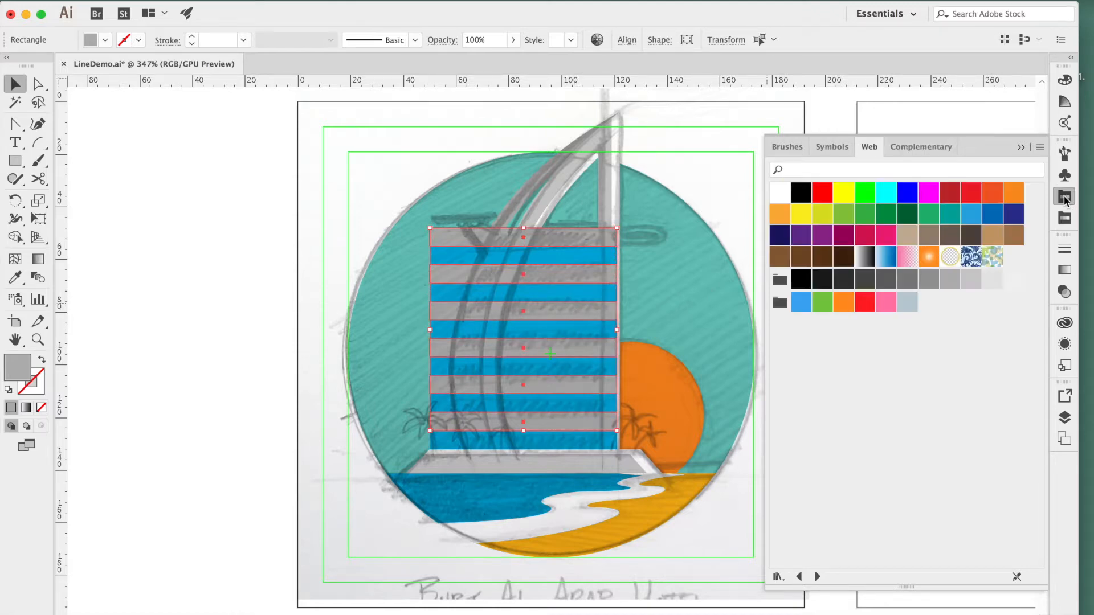
click(992, 279)
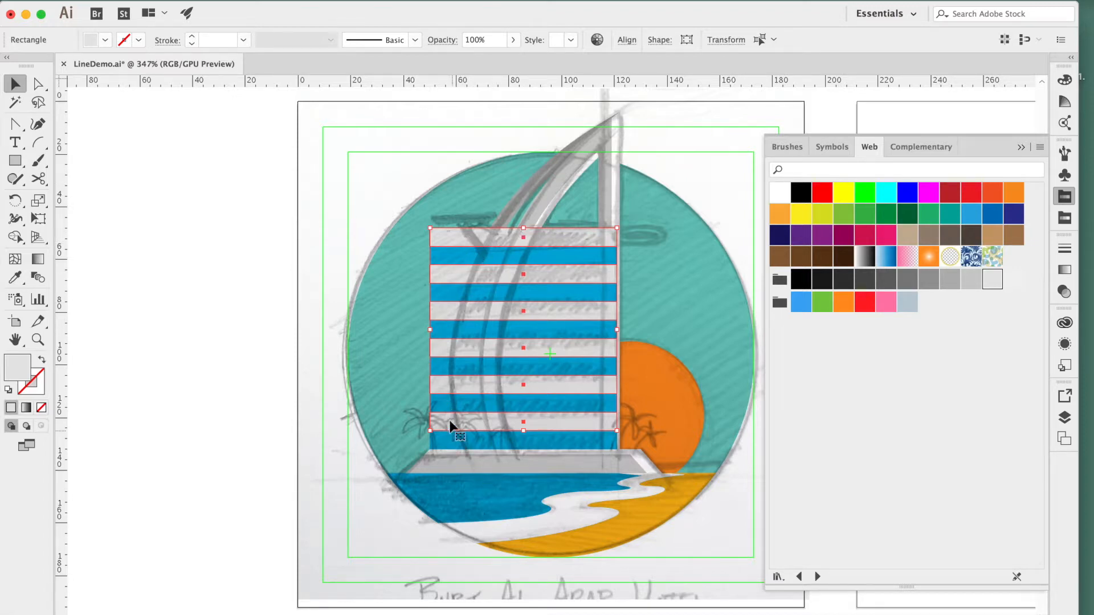
- Trim away the parts of the gray and blue floors that extend beyond the outer sail curve, using the Shape Builder
shift+click(539, 174)
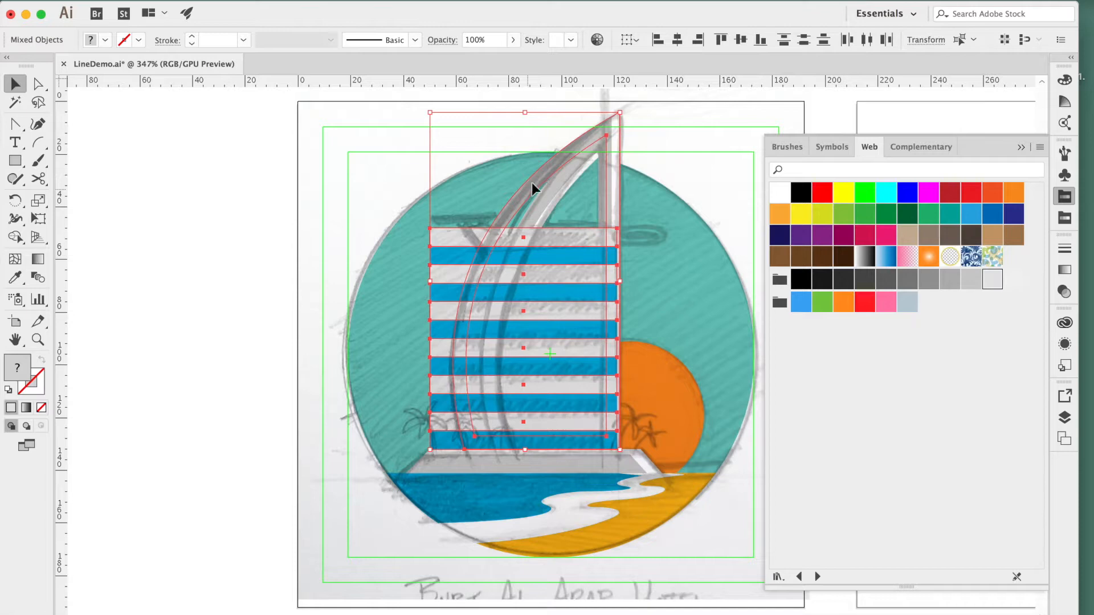
key(shift+m)
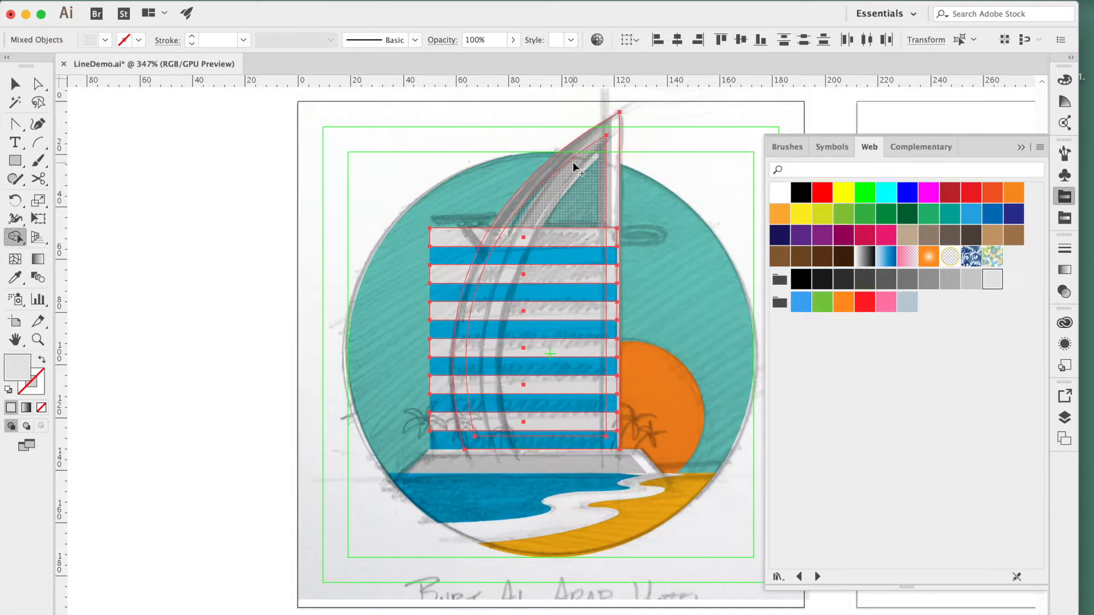
mouse_move(470, 213)
mouse_down()
mouse_move(441, 295)
mouse_move(438, 392)
mouse_up()
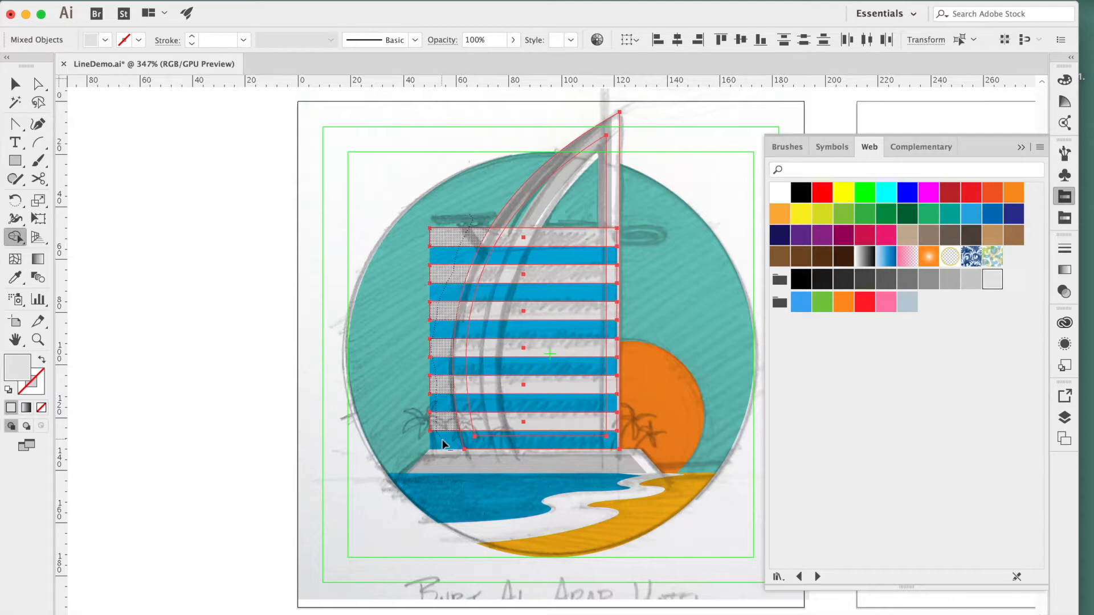
drag(446, 449, 446, 447)
key(v)
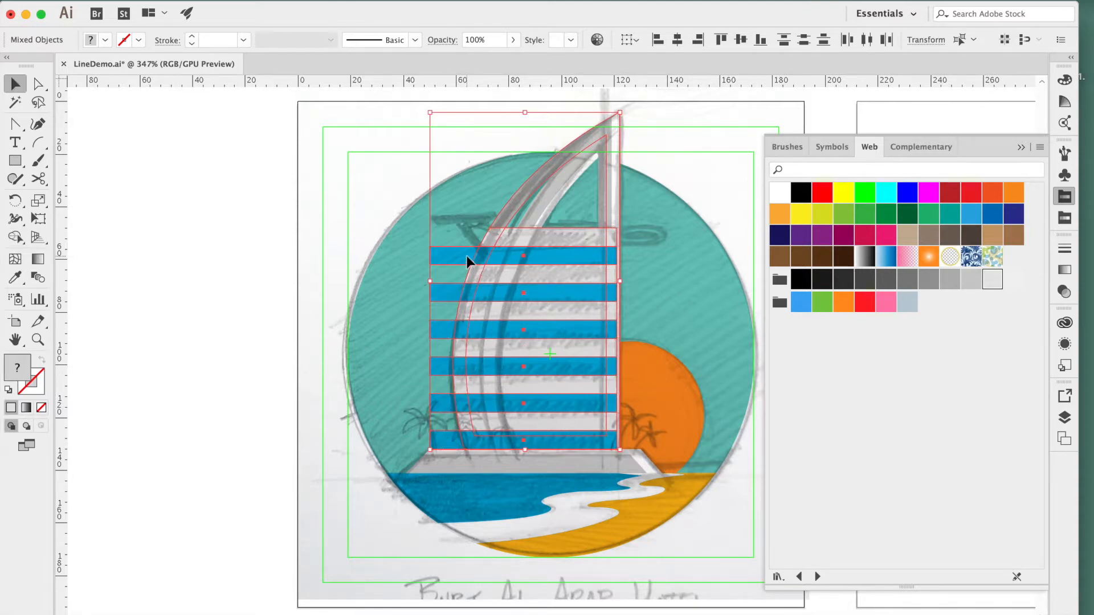
key(shift+m)
mouse_move(461, 243)
mouse_down()
mouse_move(438, 350)
mouse_move(446, 442)
mouse_up()
key(v)
click(438, 188)
- Hide the Templates layer and bring the gray and white inner sail frames to the front of the floors
click(1065, 417)
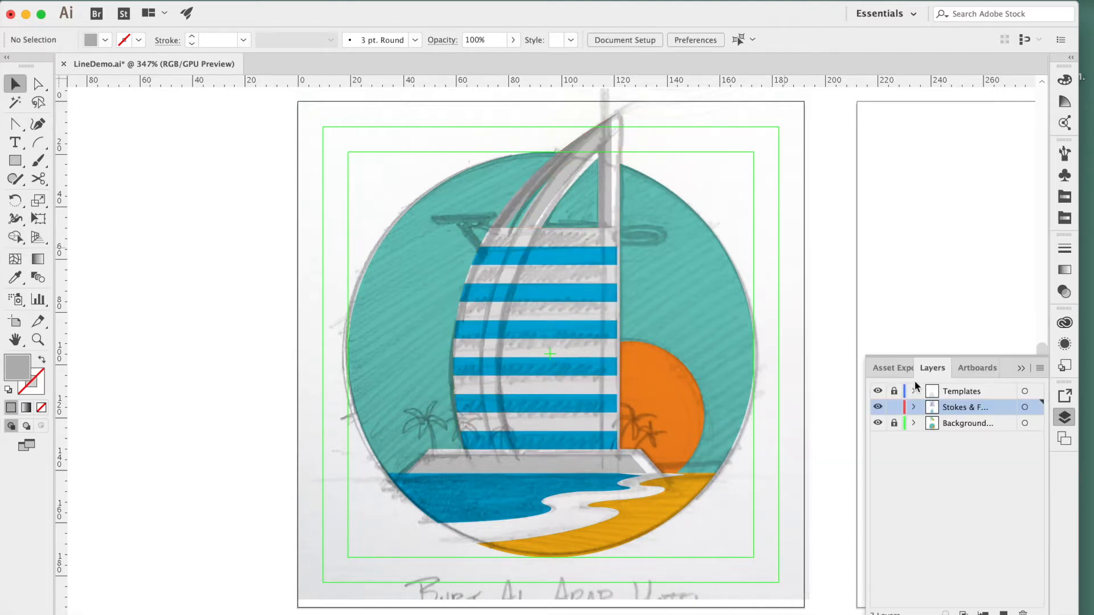
click(878, 391)
click(606, 192)
shift+click(616, 171)
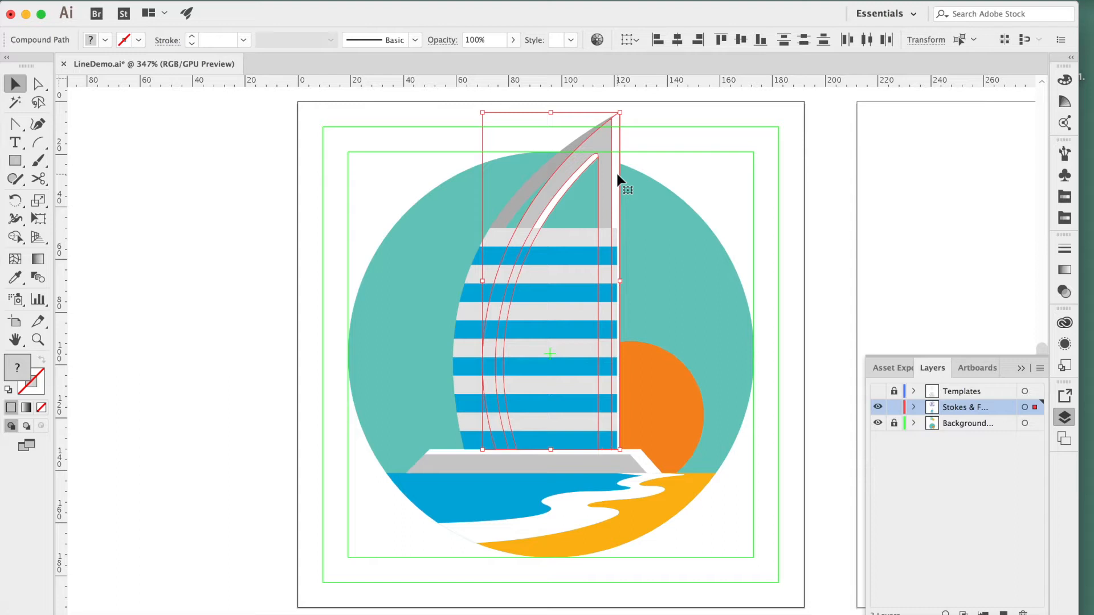
right_click(616, 172)
mouse_move(653, 312)
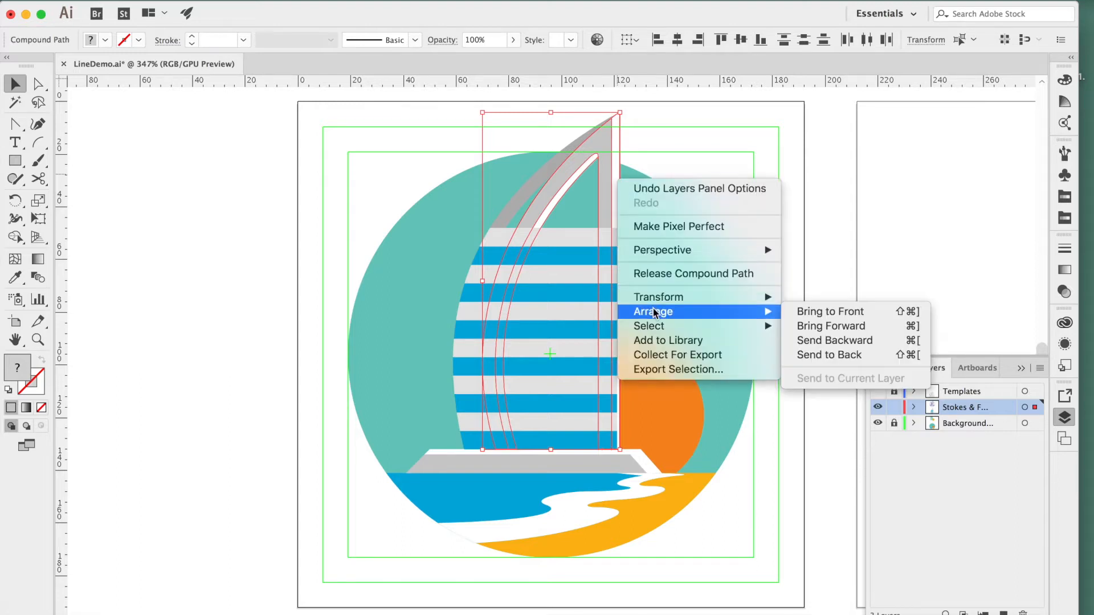
click(830, 311)
- Place a copy of the white sail frame slightly to its left, stacked behind the gray frame and in front of the floors
click(615, 195)
click(615, 199)
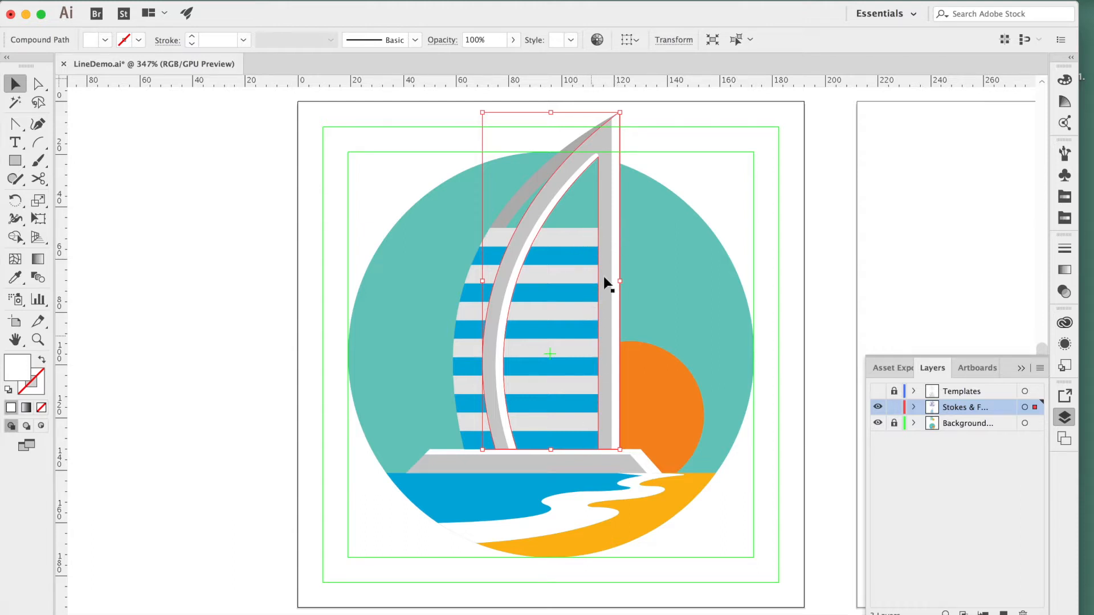
drag(622, 240, 614, 243)
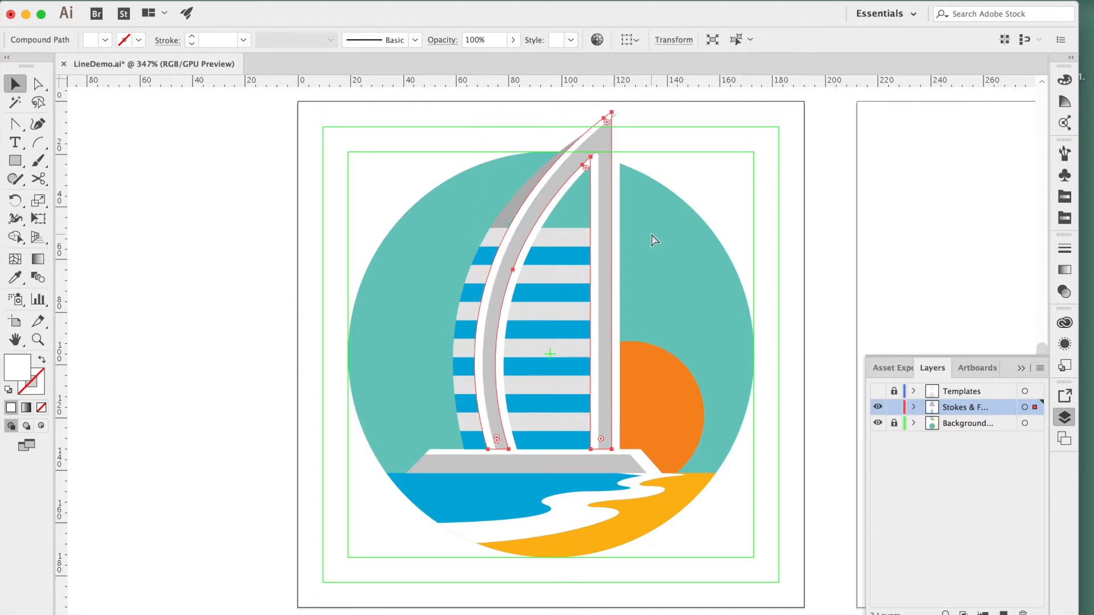
key(super+])
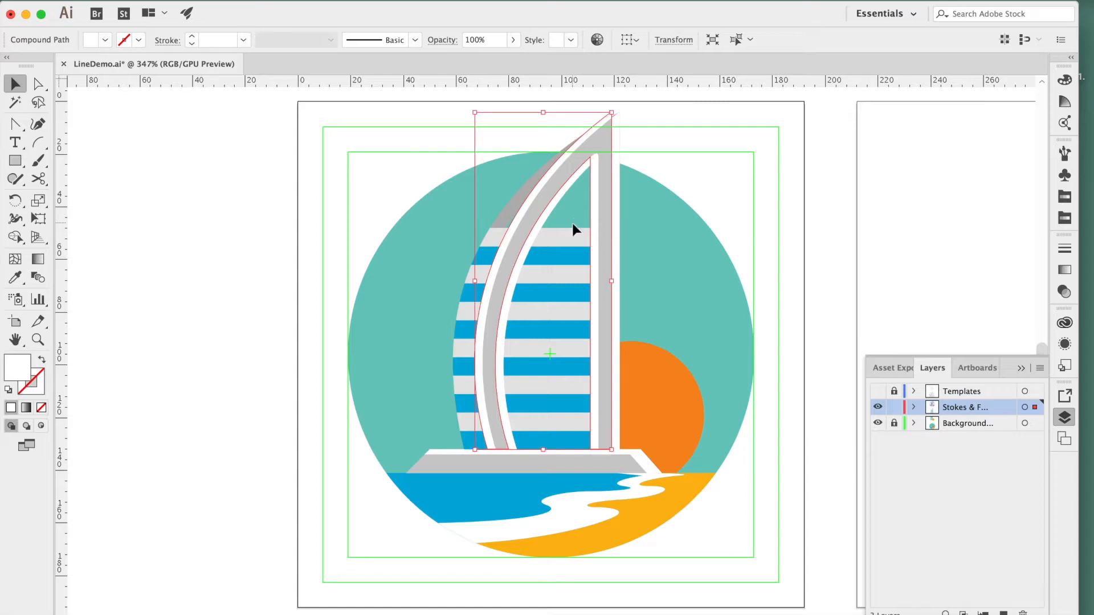
- Select all floors with the offset white frame copy and remove the part of the copy above the top floor, using the Shape Builder
click(564, 257)
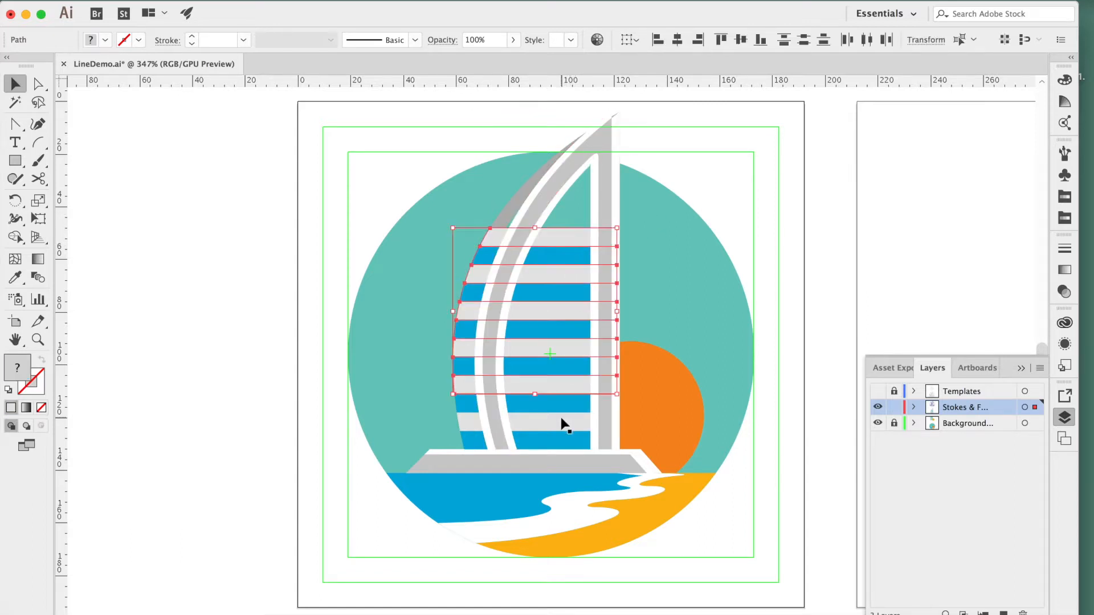
shift+click(563, 409)
shift+click(564, 423)
shift+click(564, 442)
shift+click(493, 256)
key(shift+m)
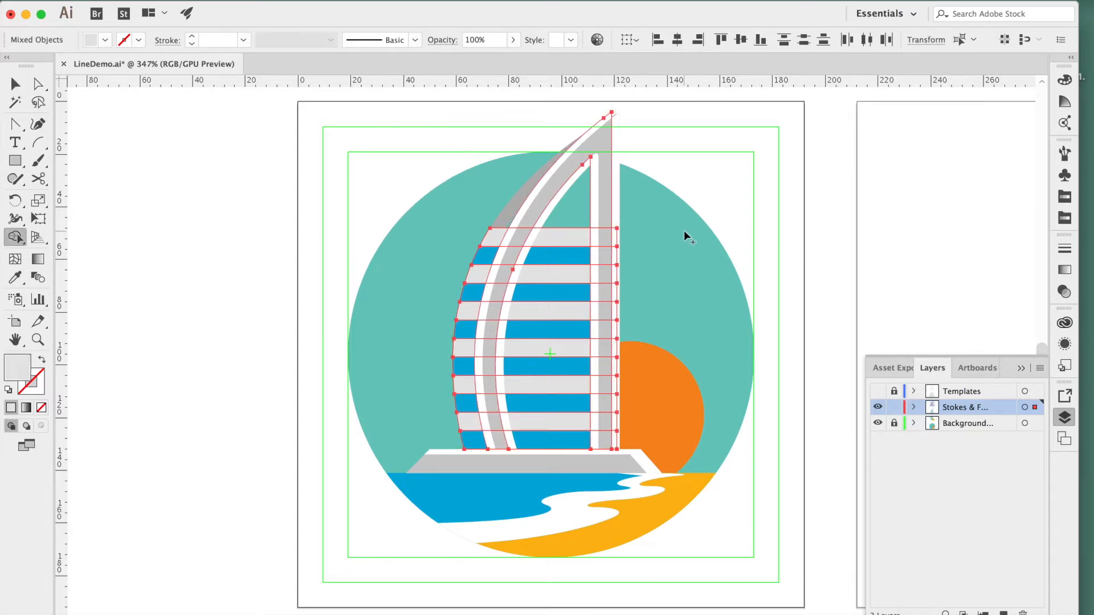
drag(643, 206, 491, 211)
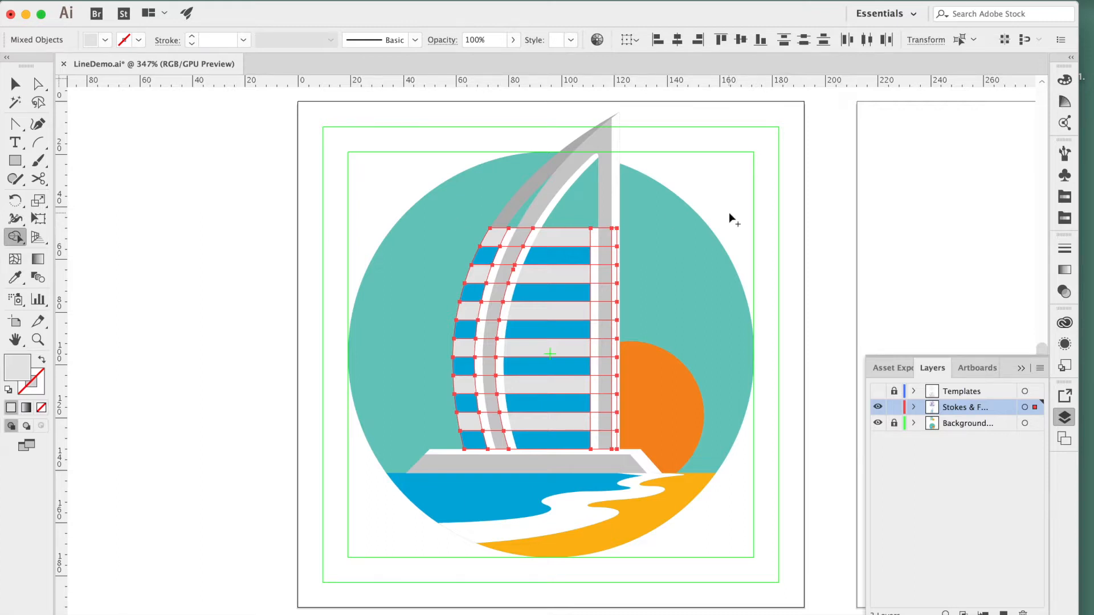
- Fill the trimmed frame copy with a medium gray Web swatch so it shades the floors, and deselect it
key(v)
click(598, 244)
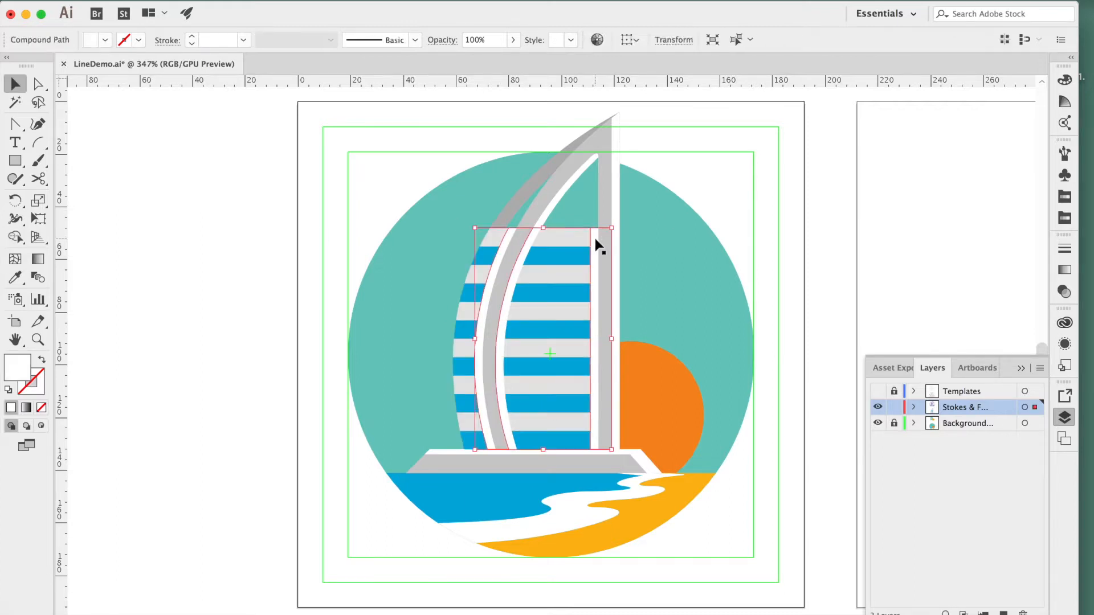
click(1064, 249)
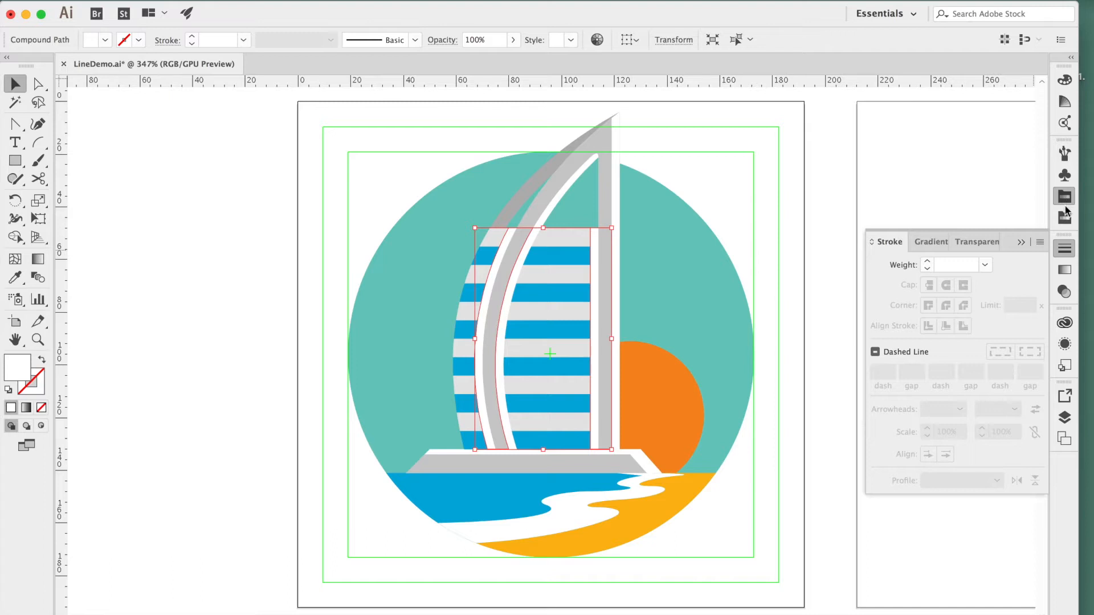
click(1065, 197)
click(950, 279)
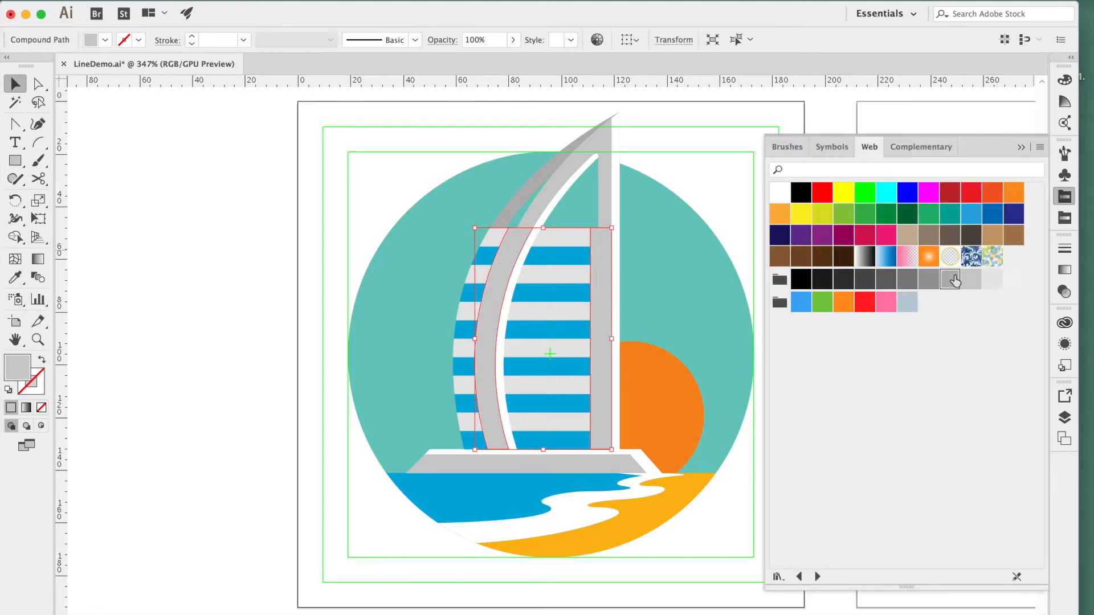
click(730, 152)
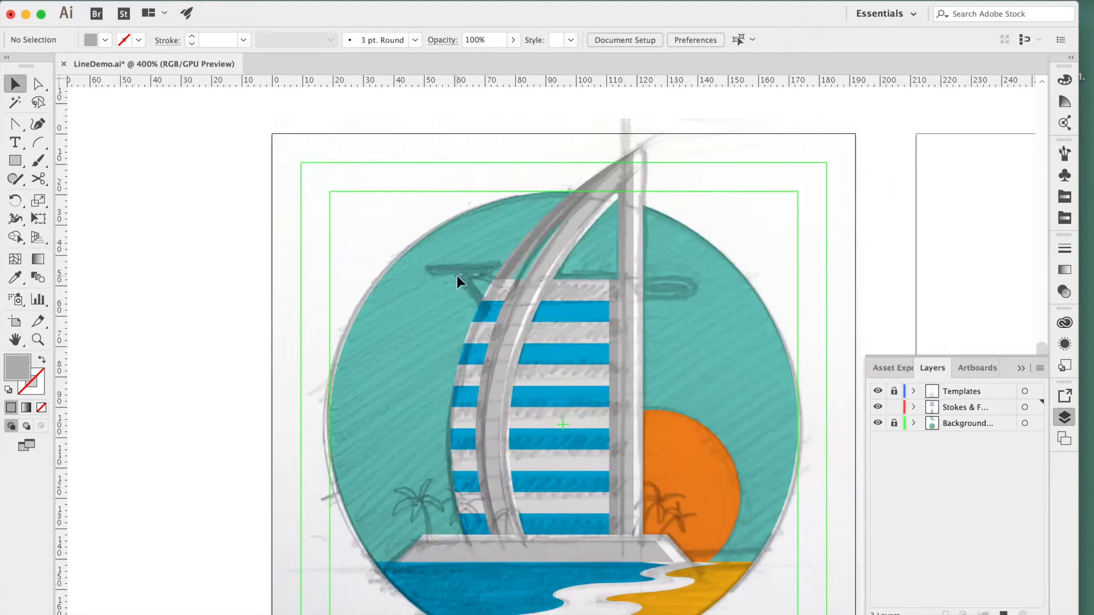
- Draw a rounded rectangle over the sketched helipad beside the sail and fill it with dark gray from the Web swatches
drag(15, 161, 49, 179)
drag(421, 260, 491, 278)
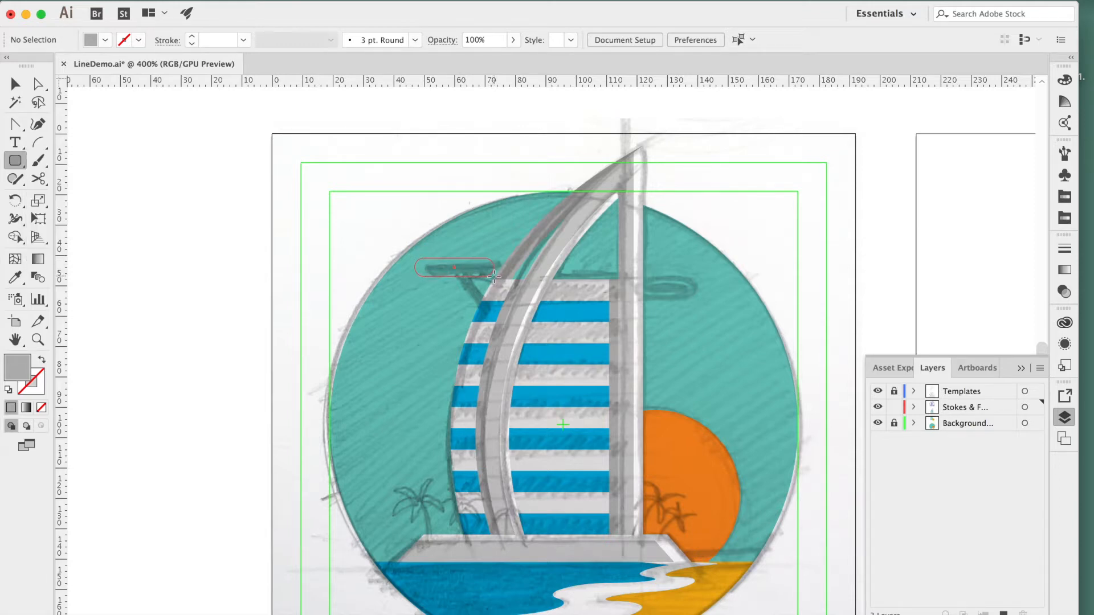
drag(495, 278, 495, 277)
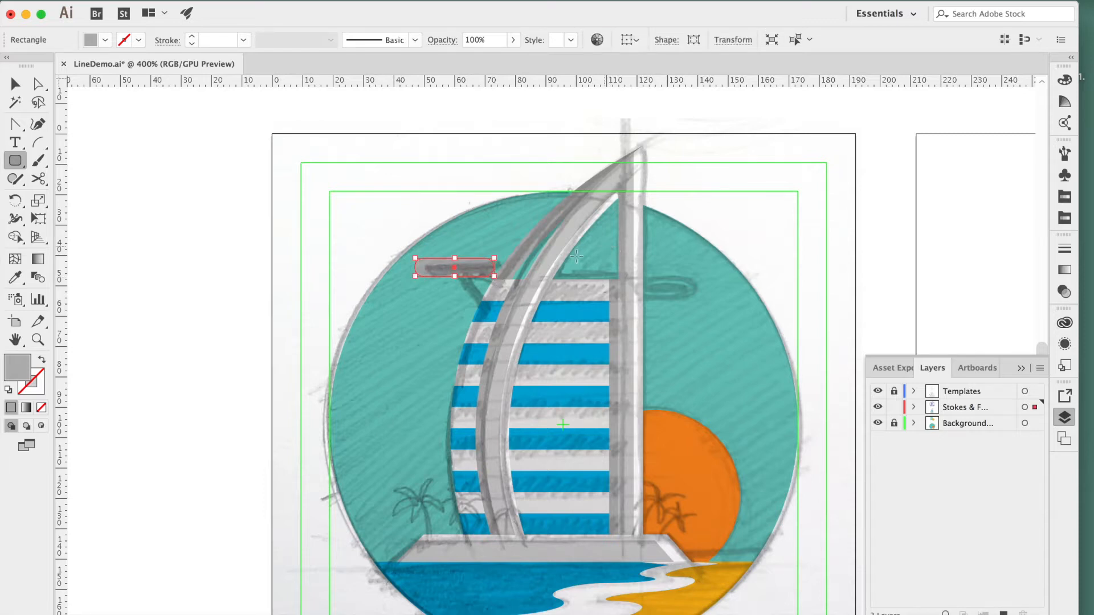
click(1065, 221)
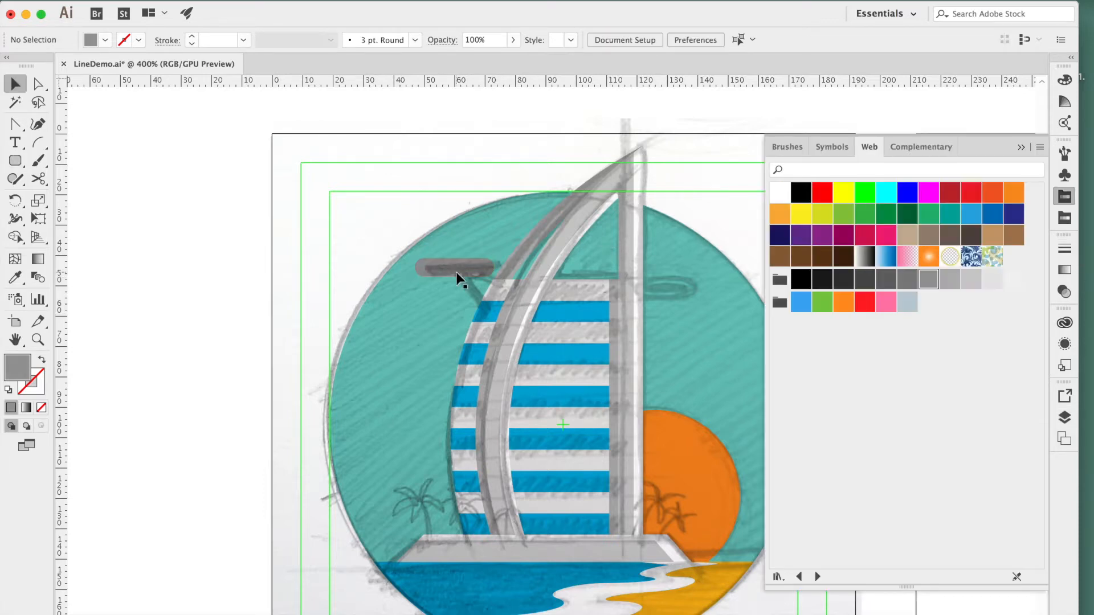
- Duplicate the rounded helipad bar and rotate the copy diagonally to form the support running from the bar to the building
click(460, 272)
drag(465, 272, 497, 307)
drag(467, 300, 473, 294)
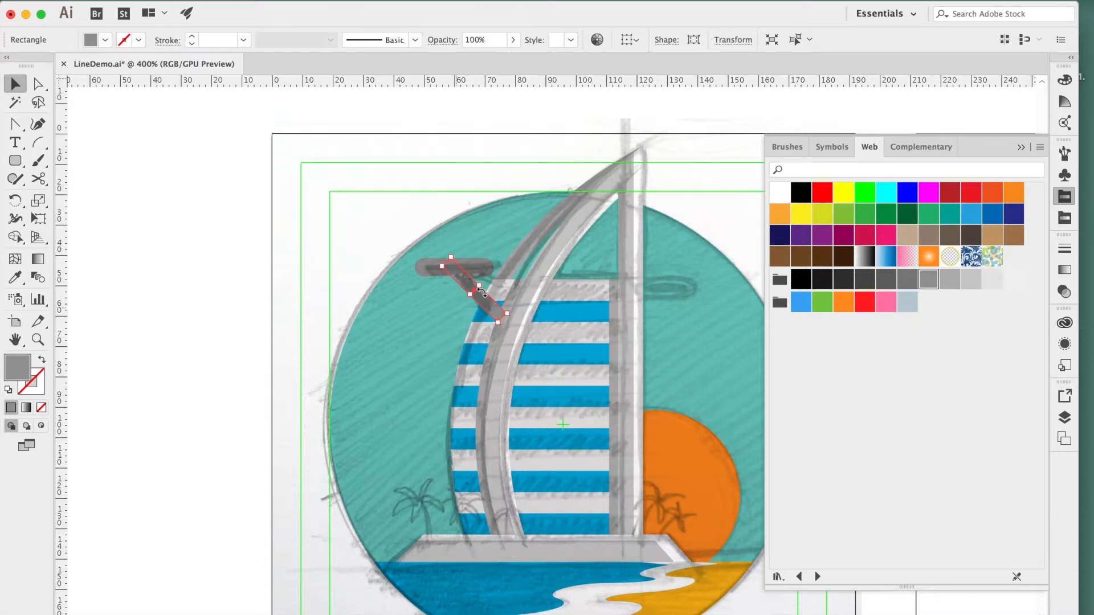
click(493, 258)
- Send the helipad bar and its diagonal support to the back, behind the building, and check them with the Templates layer hidden
key(super+=)
click(447, 269)
shift+click(432, 227)
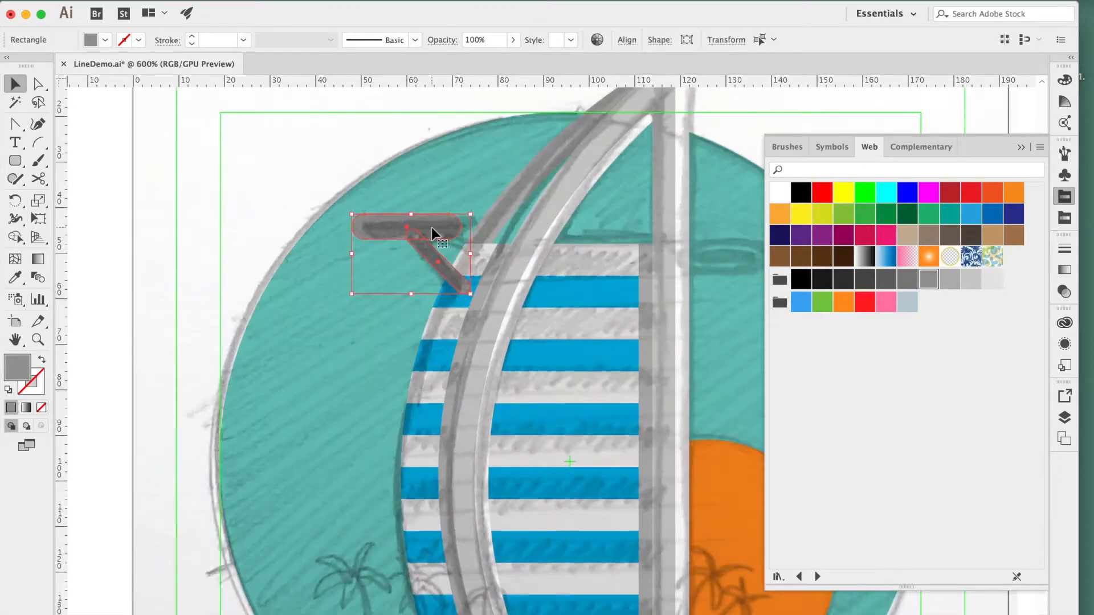
key(super+g)
right_click(432, 228)
mouse_move(491, 381)
click(604, 423)
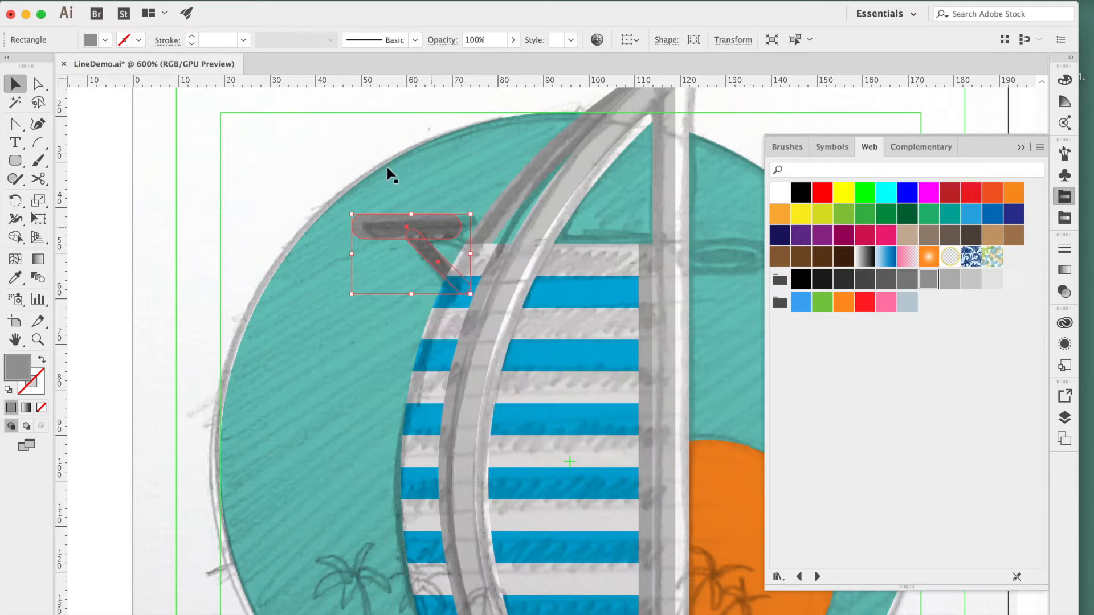
click(473, 158)
click(1064, 418)
click(878, 392)
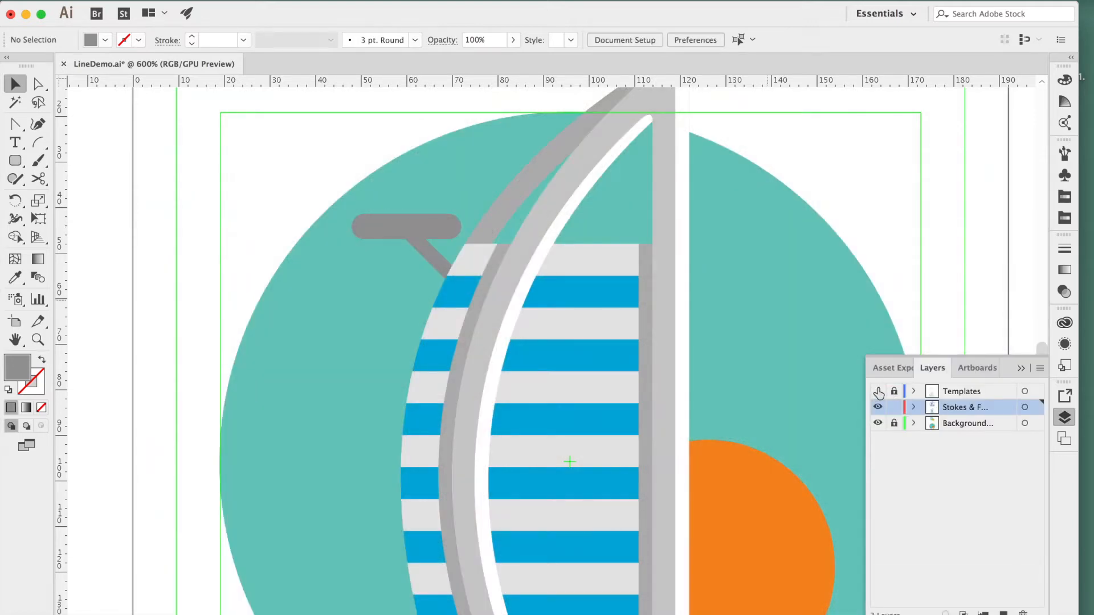
key(super+0)
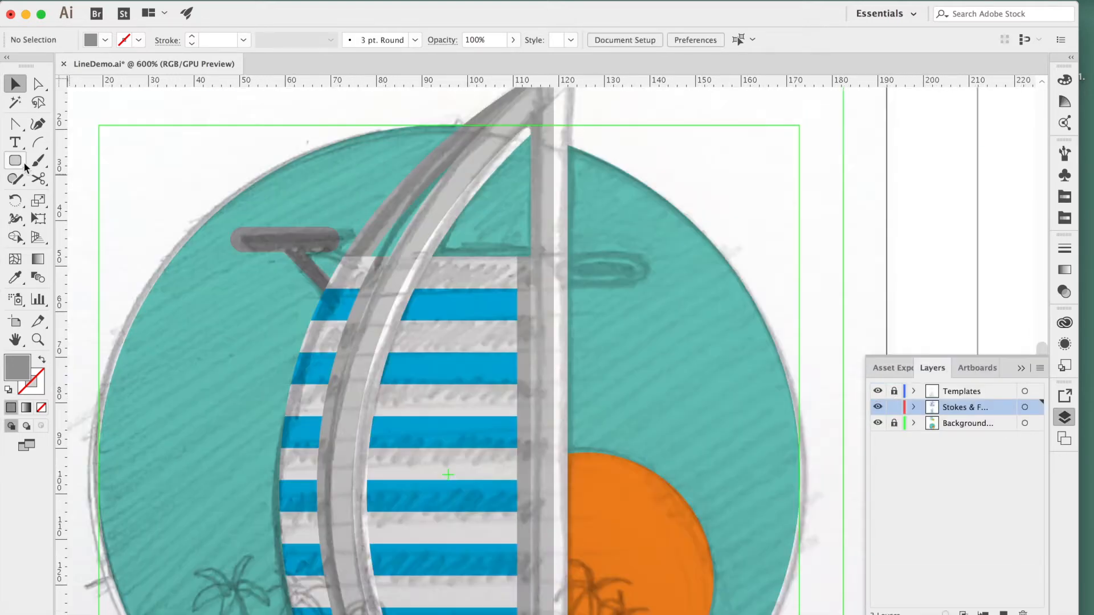
key(m)
drag(539, 255, 655, 281)
key(super+z)
- Draw a dark gray ellipse over the sketched disc beside the mast and add a white crescent along its upper edge
drag(18, 162, 62, 203)
drag(649, 274, 620, 278)
key(v)
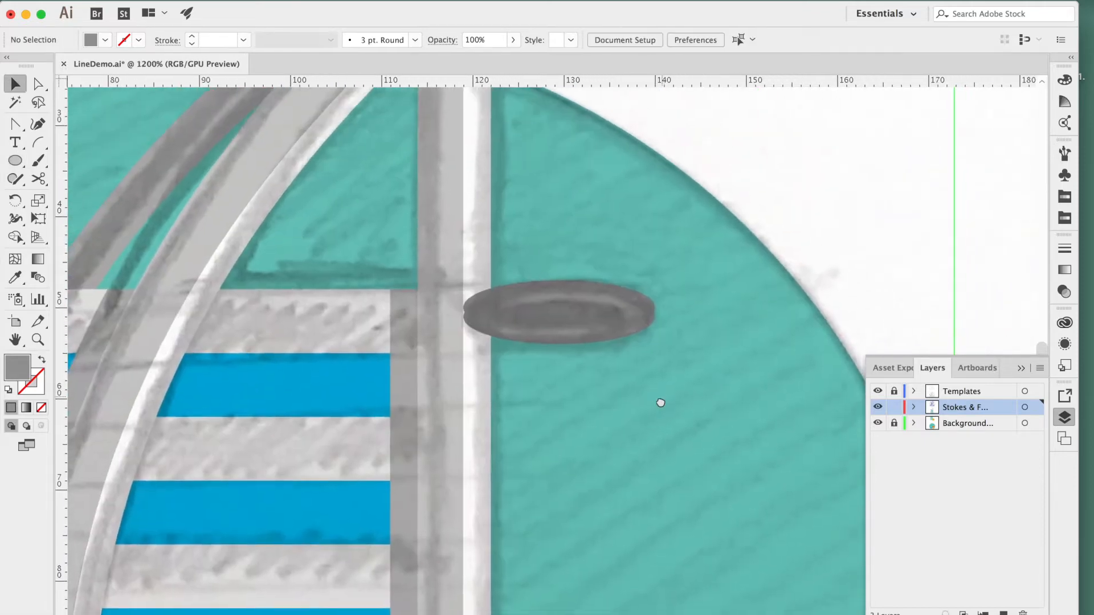
drag(661, 403, 658, 407)
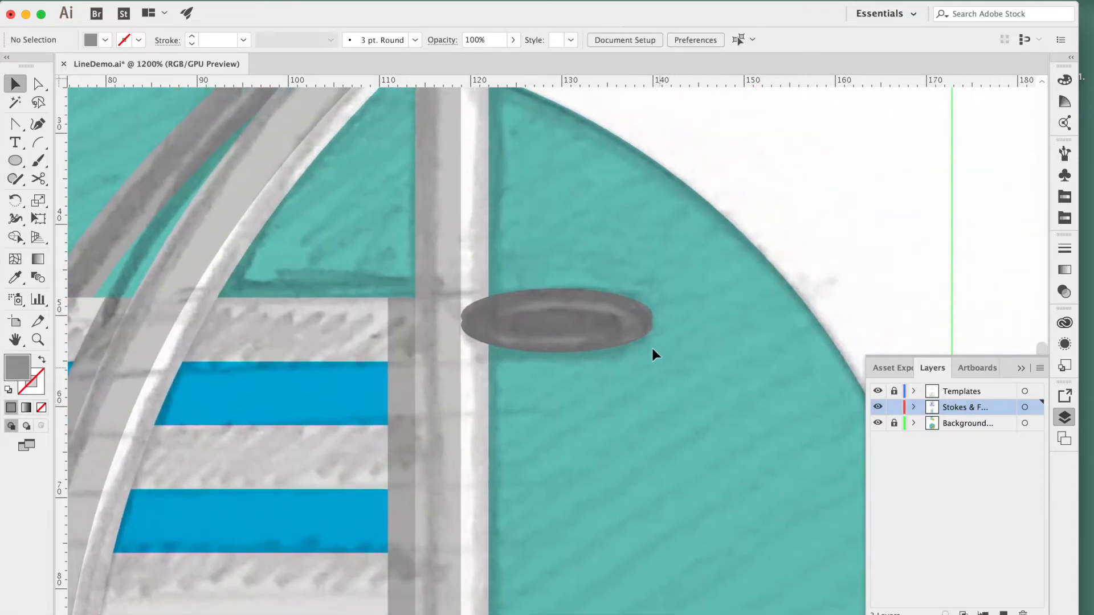
click(645, 312)
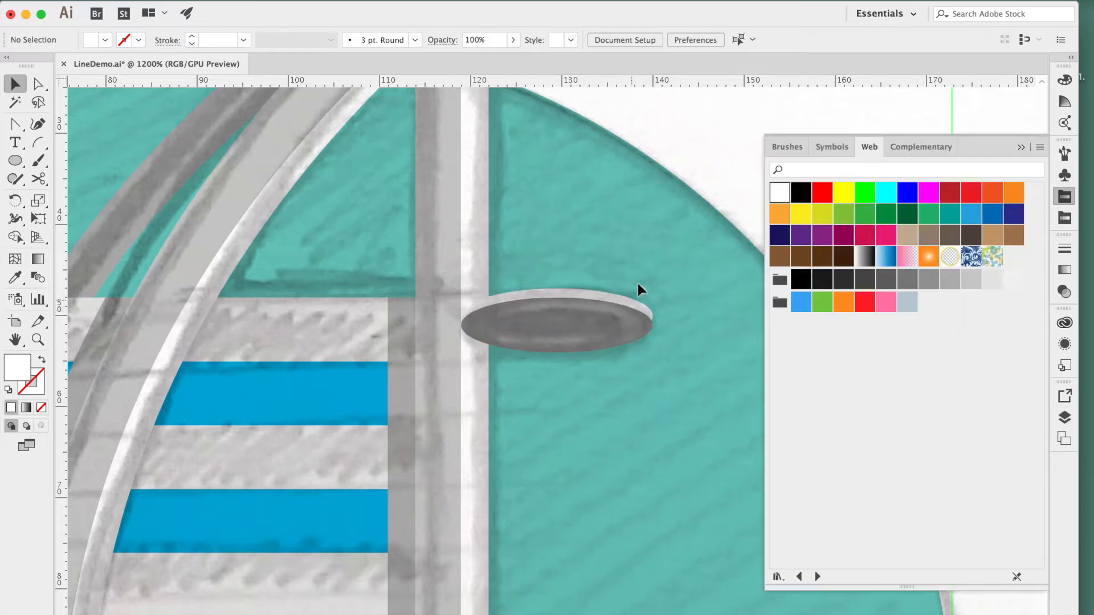
- Recolor the front ellipse of the side disc with light gray from the Web swatches
drag(637, 284, 650, 246)
click(611, 300)
click(971, 279)
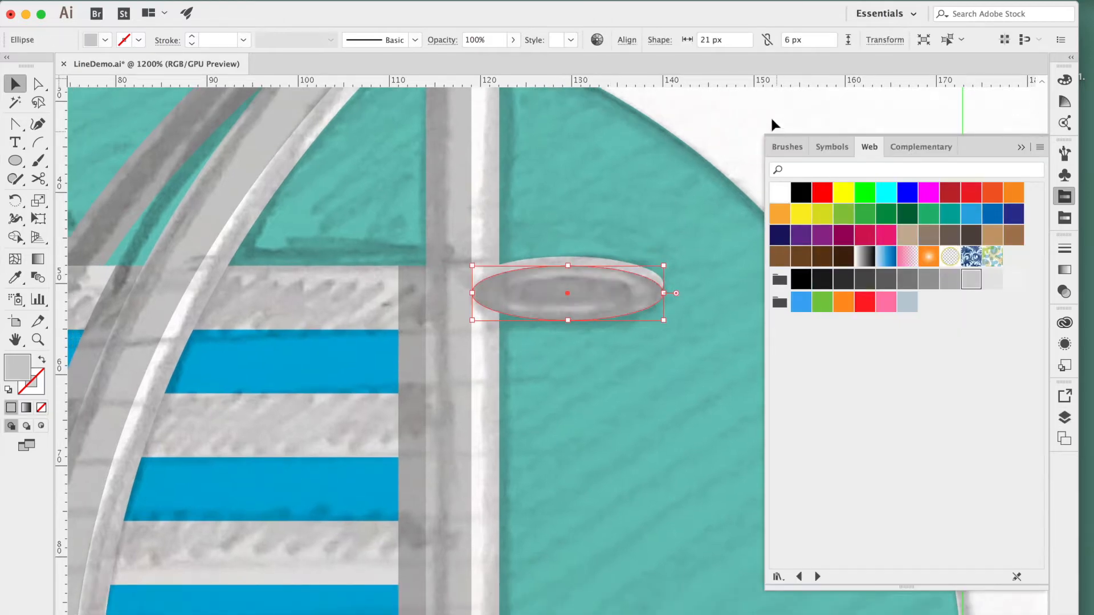
click(770, 112)
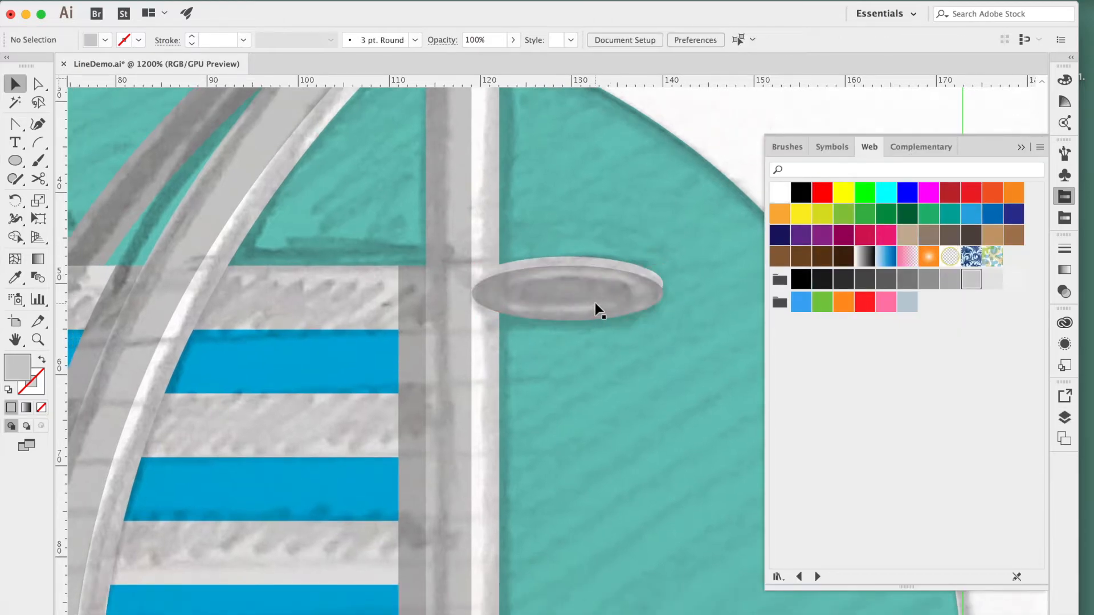
- Copy the light gray ellipse, shrink the copy to about 17 by 4.857 px, and fill it blue from the Complementary swatches
click(595, 303)
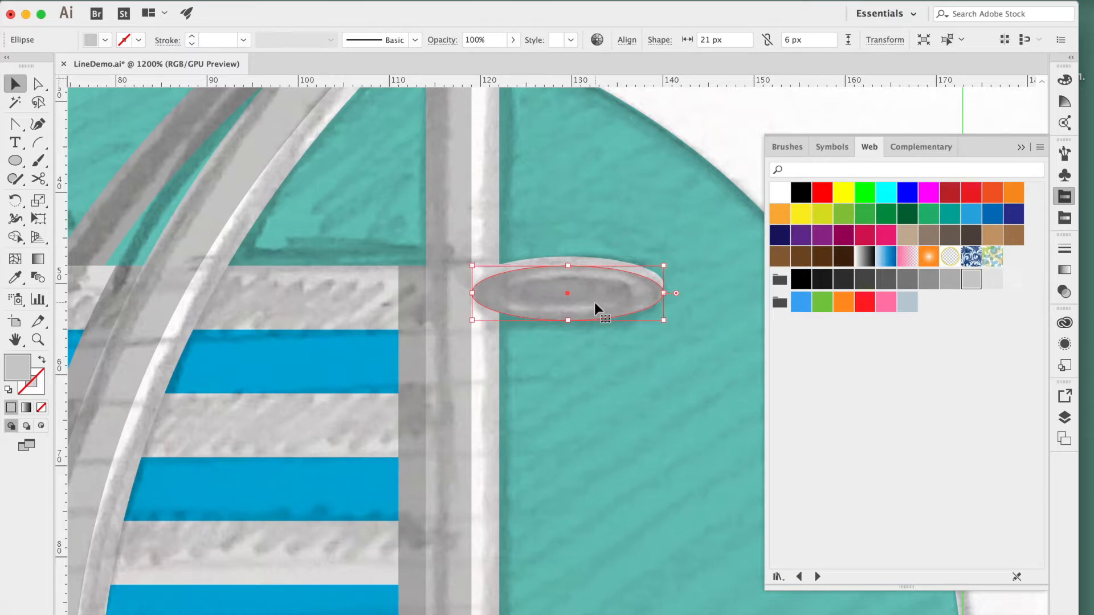
key(super+c)
drag(661, 265, 646, 271)
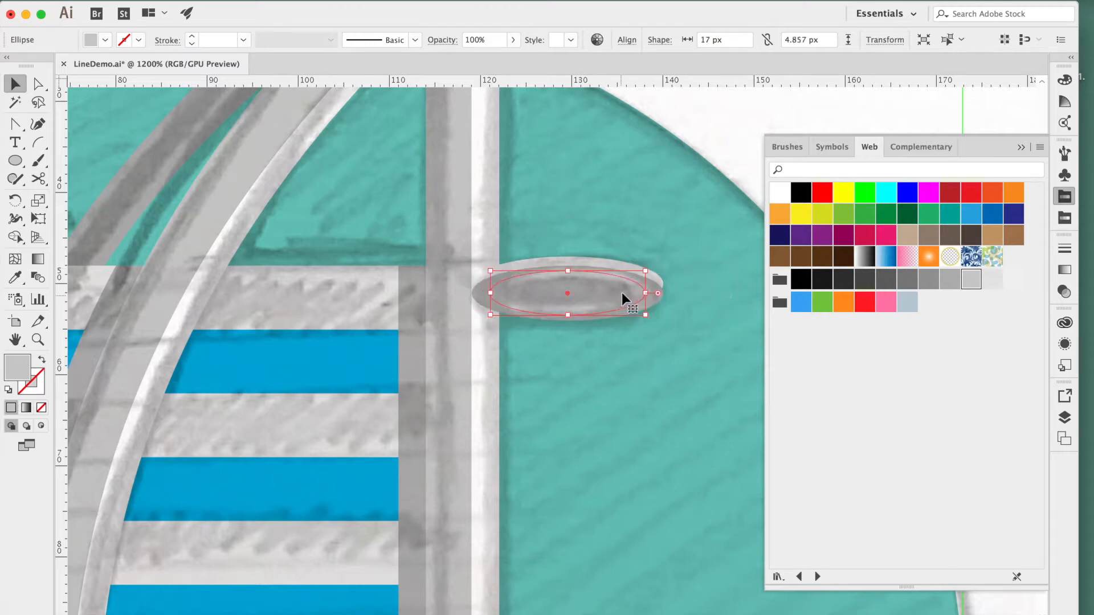
click(1068, 218)
click(797, 212)
- Duplicate the blue ellipse just below itself and draw a closed rectangle with the Pen tool bridging the two ellipses
drag(618, 306, 613, 335)
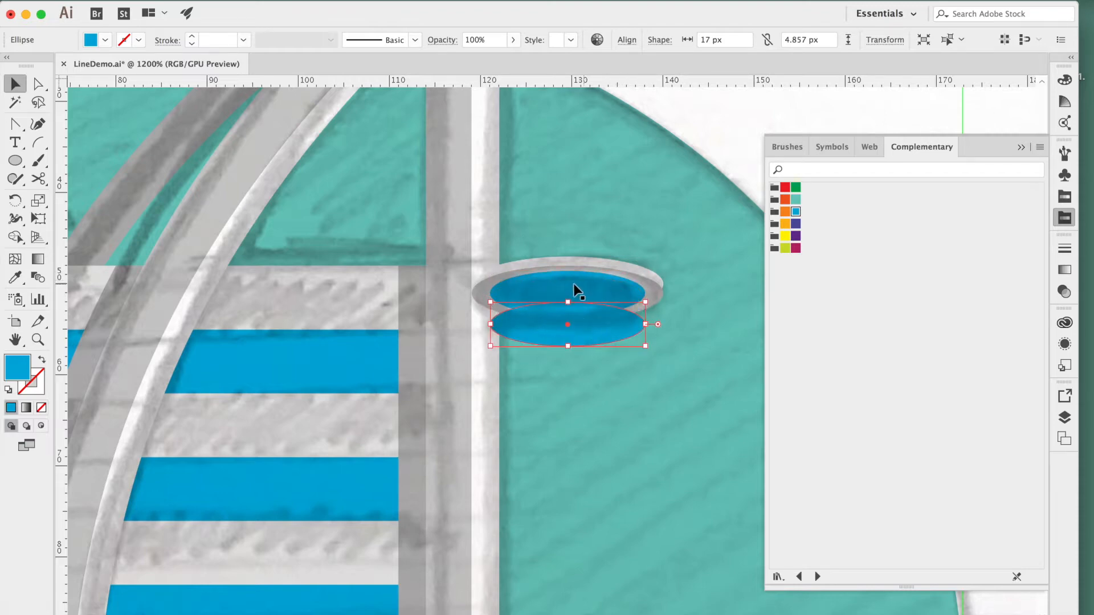
click(681, 194)
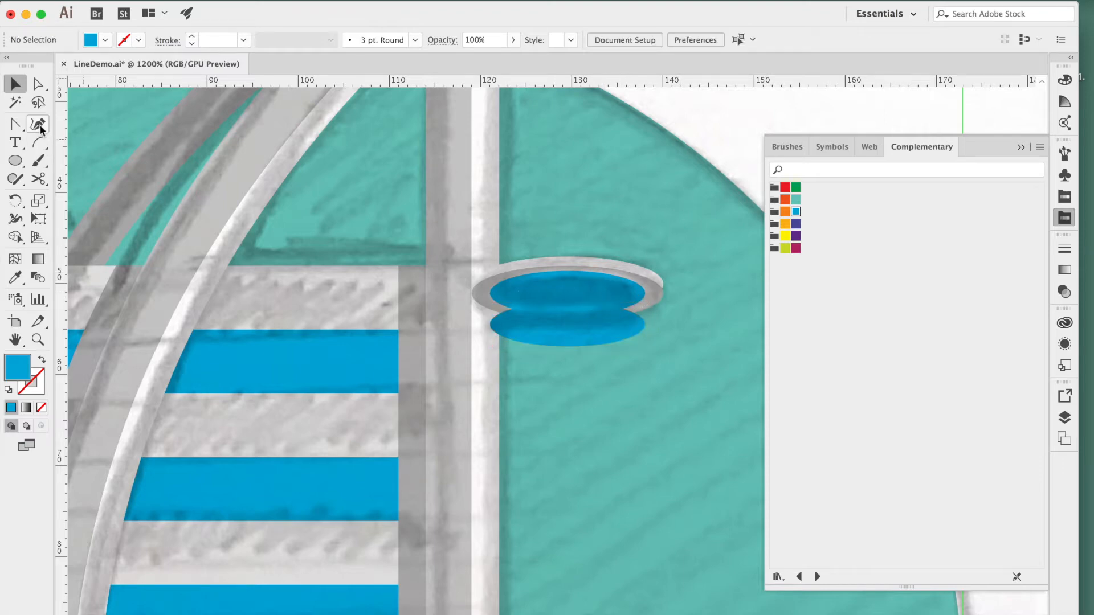
click(40, 126)
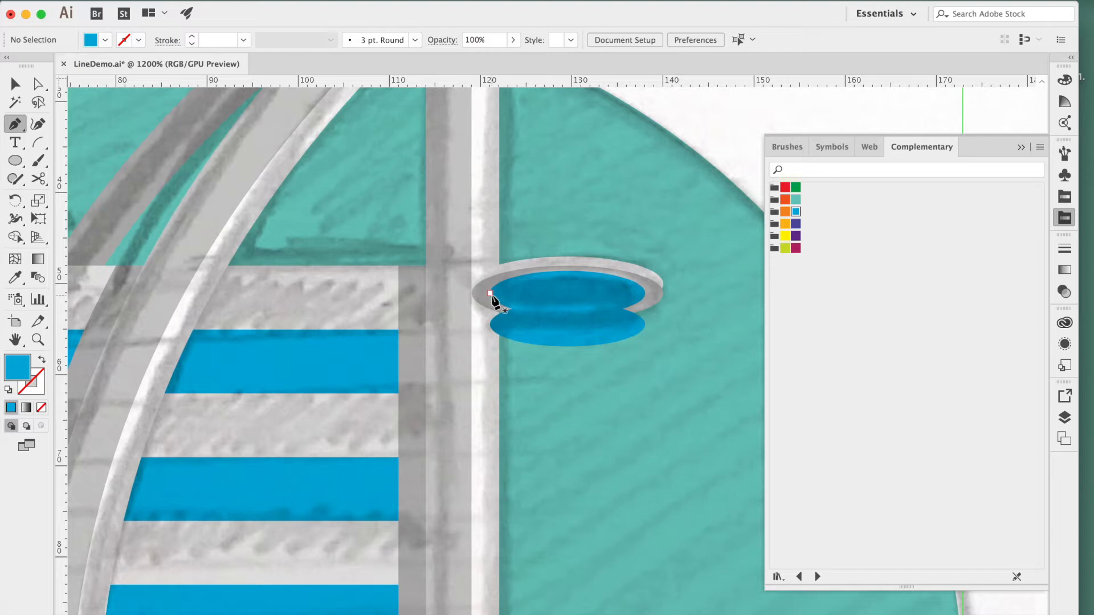
click(490, 294)
click(491, 321)
click(645, 321)
click(645, 294)
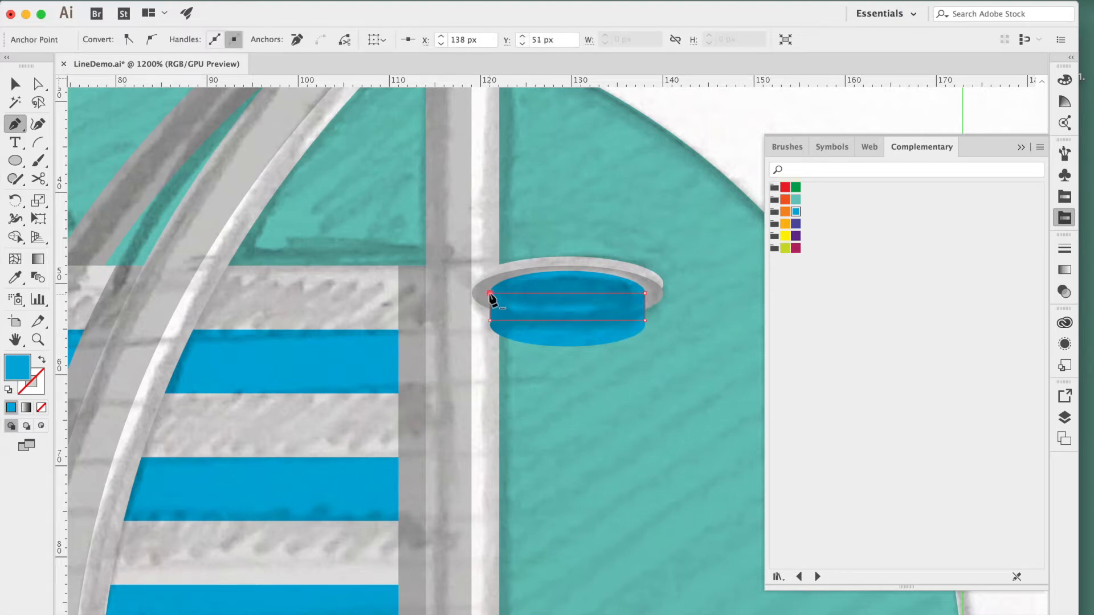
click(490, 294)
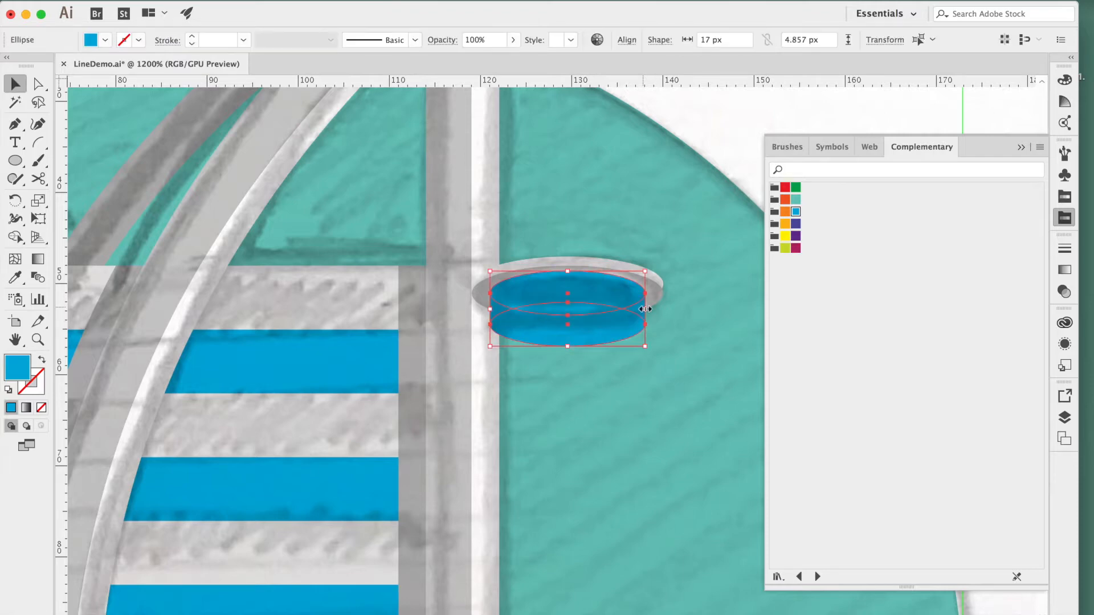
- Merge the two blue ellipses and the bridging rectangle into one cylinder shape with the Shape Builder tool
click(548, 304)
click(500, 305)
shift+click(614, 284)
shift+click(603, 337)
key(shift+m)
mouse_move(602, 337)
mouse_down()
mouse_move(506, 317)
mouse_move(510, 289)
mouse_up()
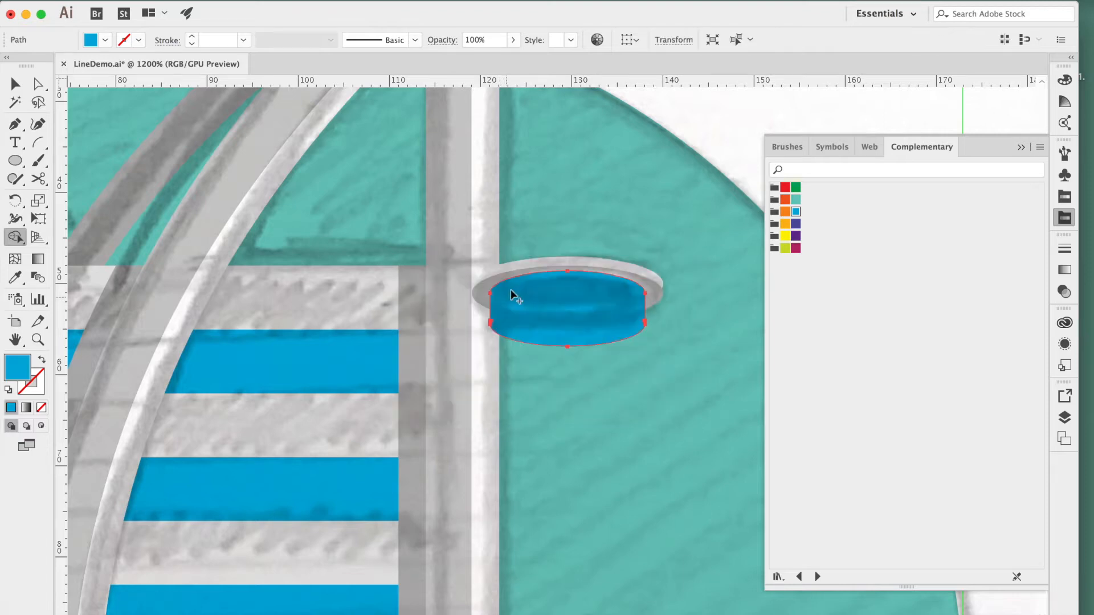
key(b)
key(v)
click(713, 127)
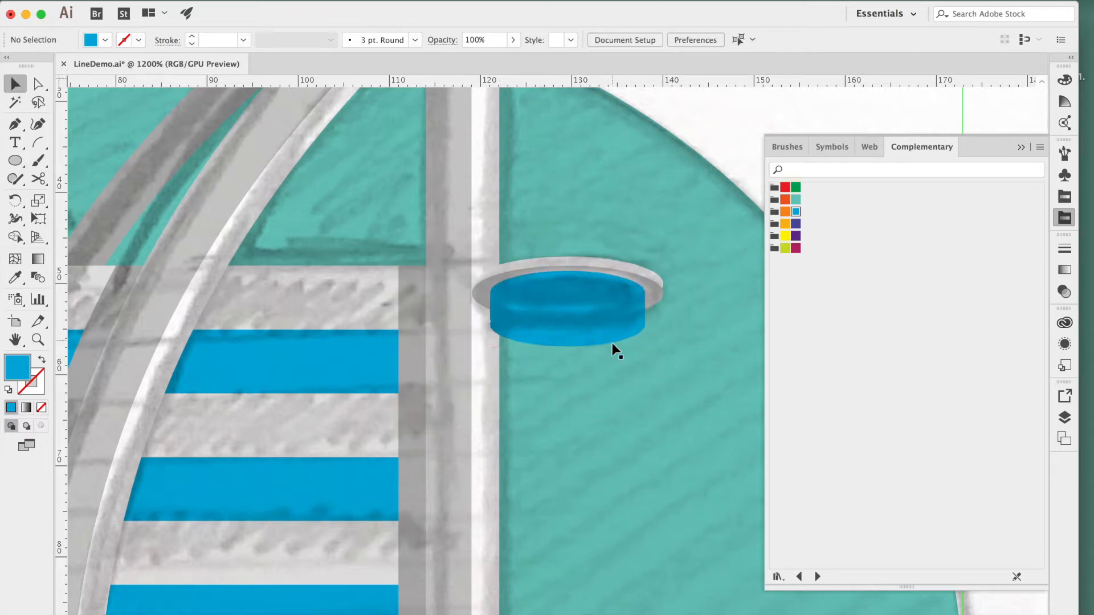
- Duplicate the white and light gray rim ellipses to the base of the blue cylinder and bring the copies to the front
click(653, 283)
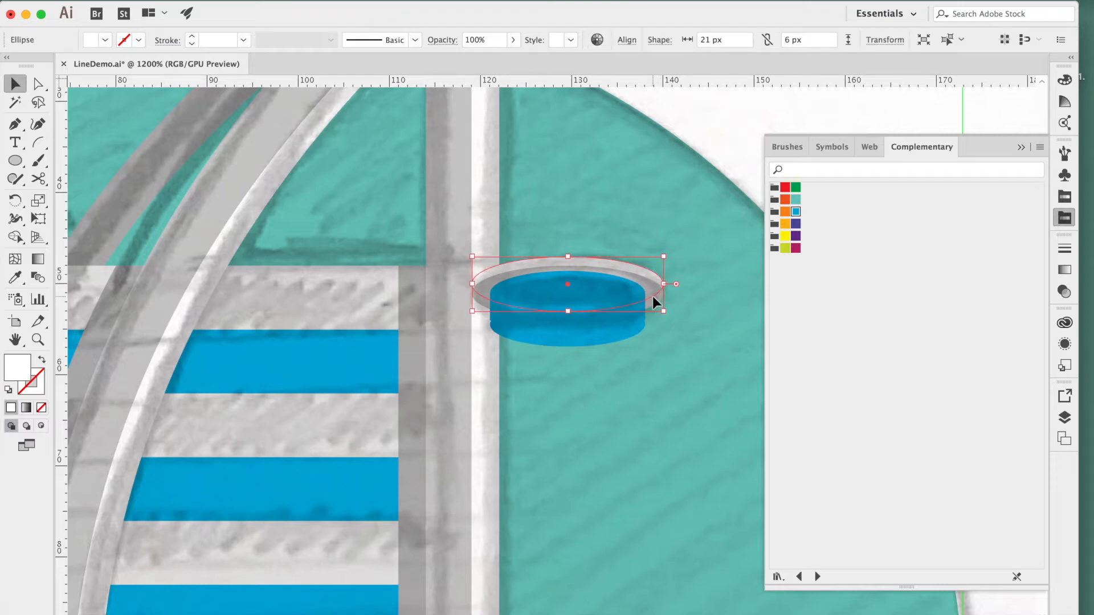
shift+click(653, 306)
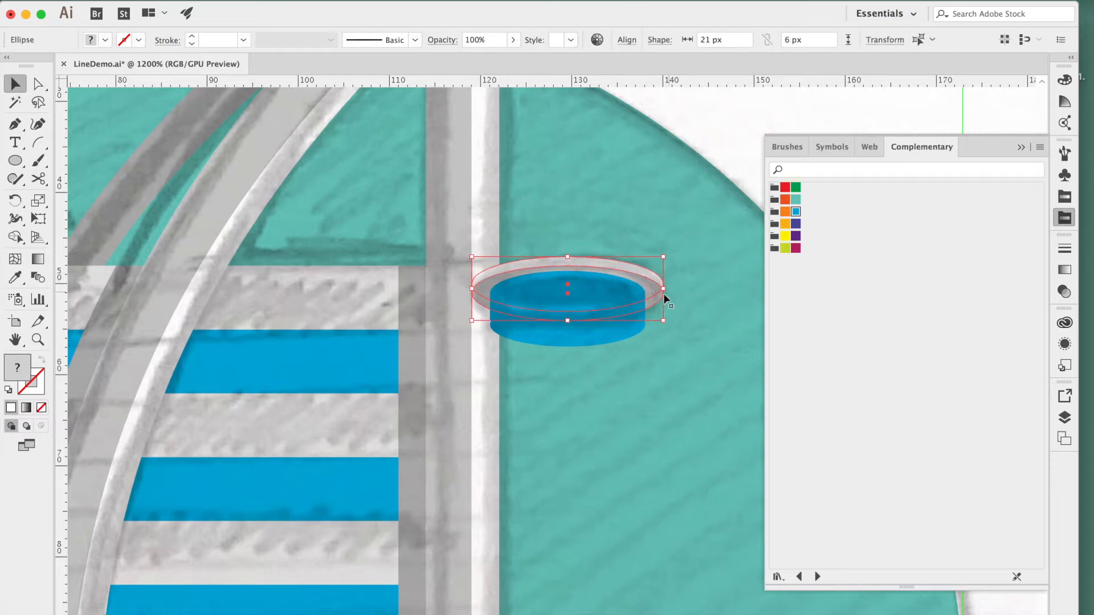
drag(653, 302, 650, 342)
right_click(650, 342)
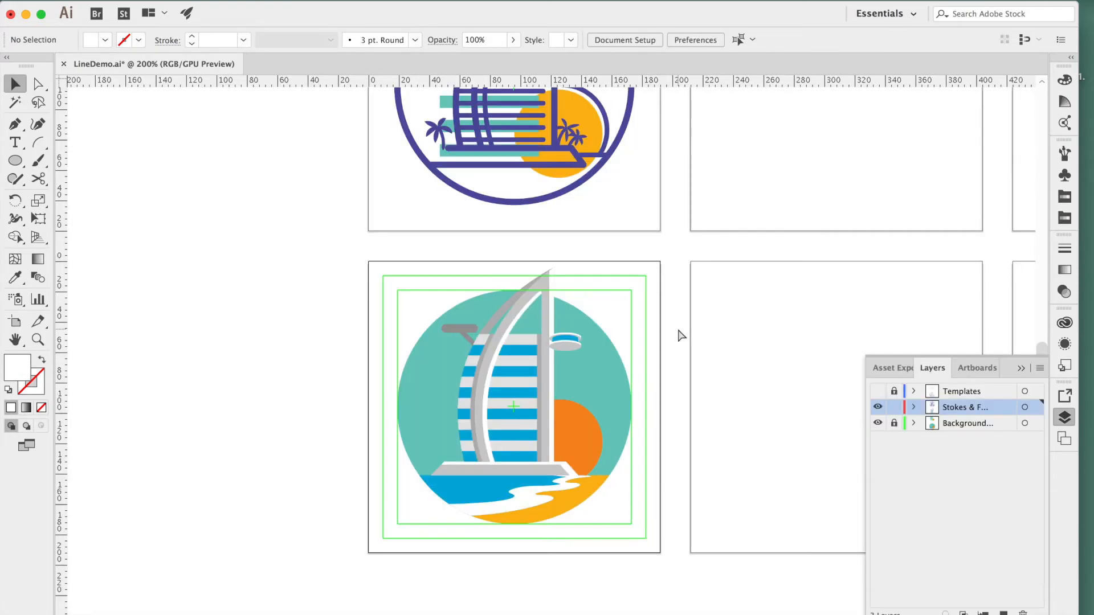
- Group the blue cylinder with its upper and lower rims and shift the group slightly against the mast
key(super+equal)
key(super+equal)
key(super+equal)
click(609, 352)
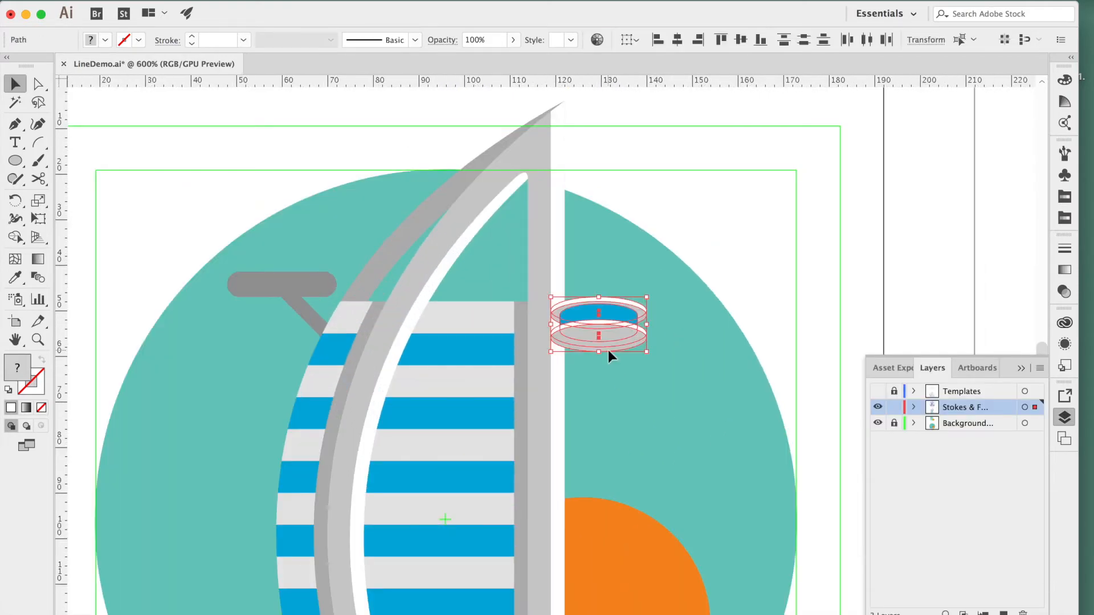
key(super+g)
mouse_move(598, 352)
mouse_down()
mouse_move(617, 337)
mouse_move(609, 340)
mouse_up()
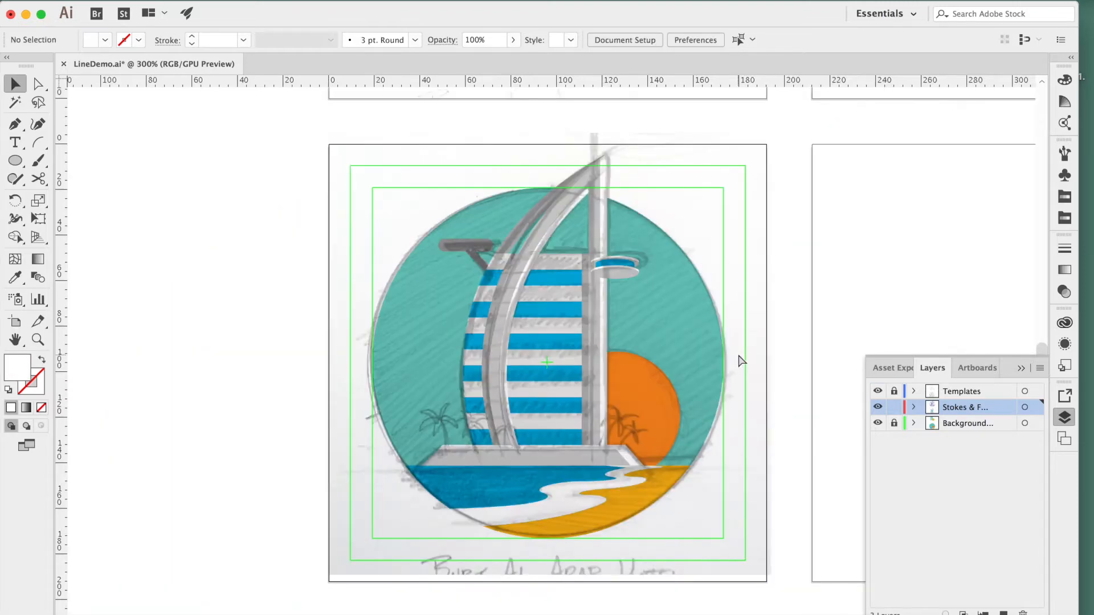
- Activate the Arc tool with no fill and a medium gray 999999 stroke for tracing the sketched palm trees
scroll(739, 354, up, 5)
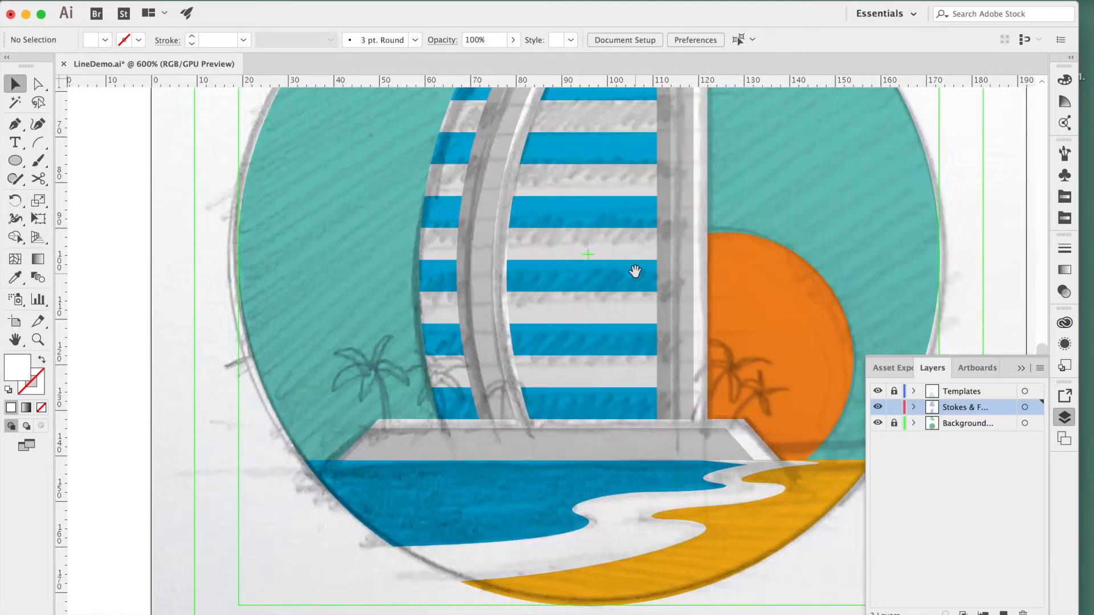
scroll(409, 371, down, 2)
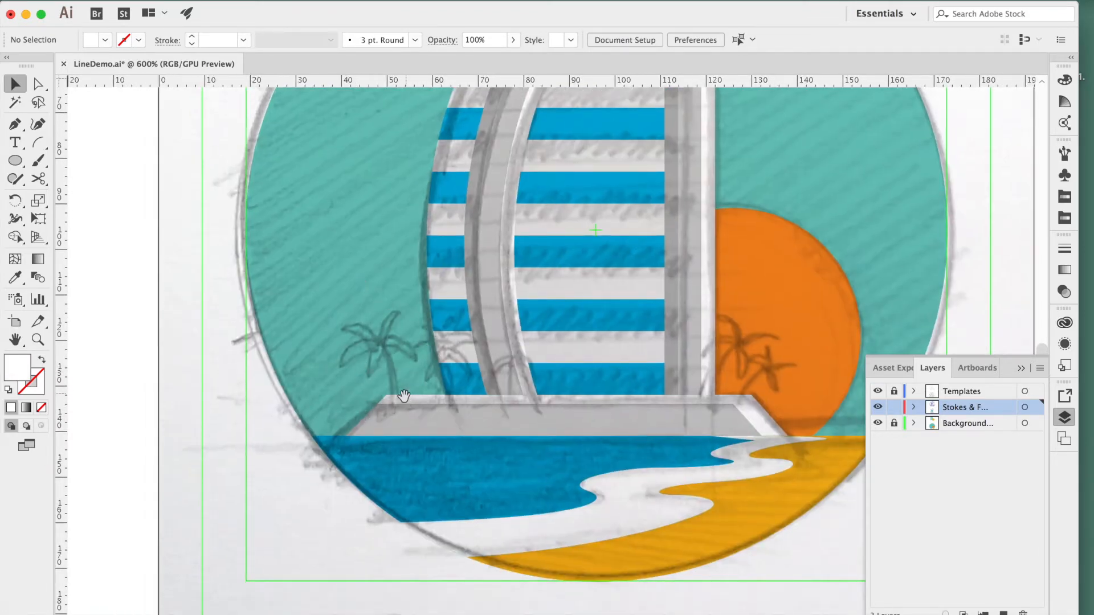
scroll(405, 396, down, 1)
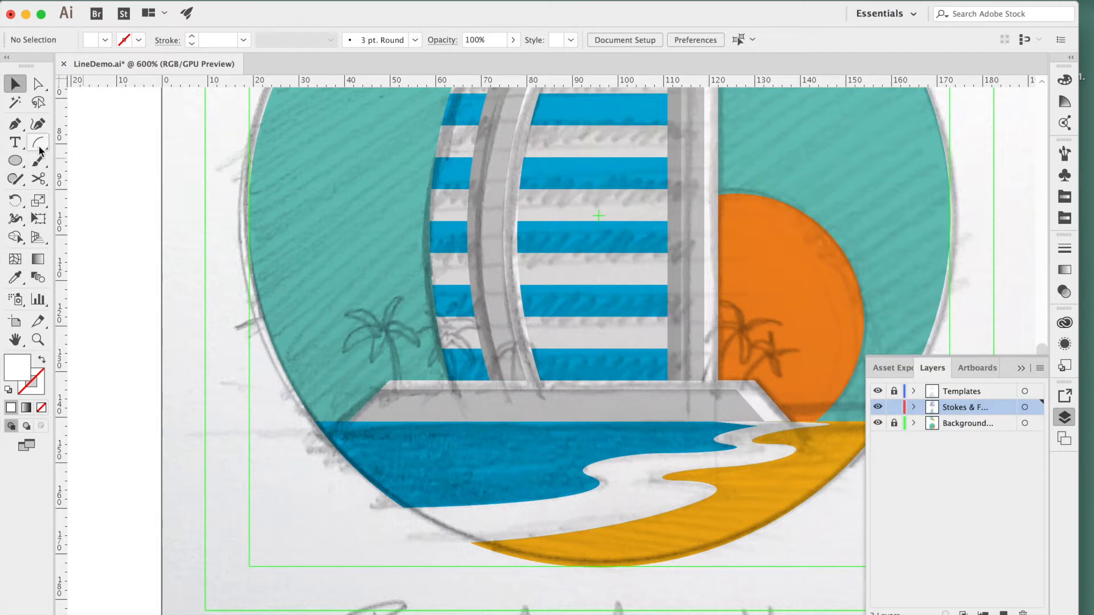
click(15, 124)
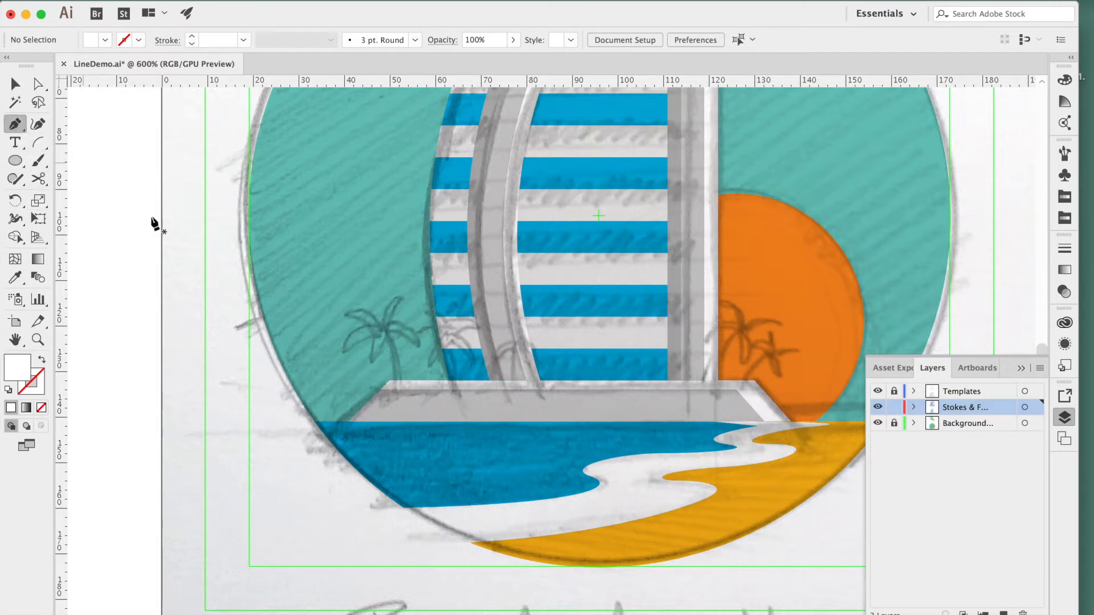
click(37, 142)
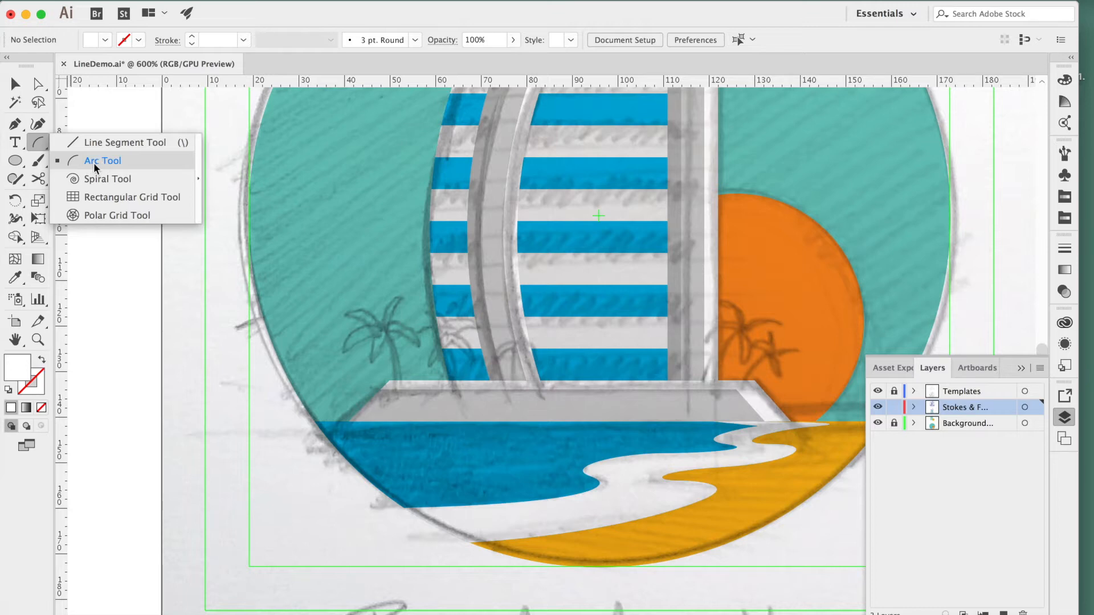
click(95, 163)
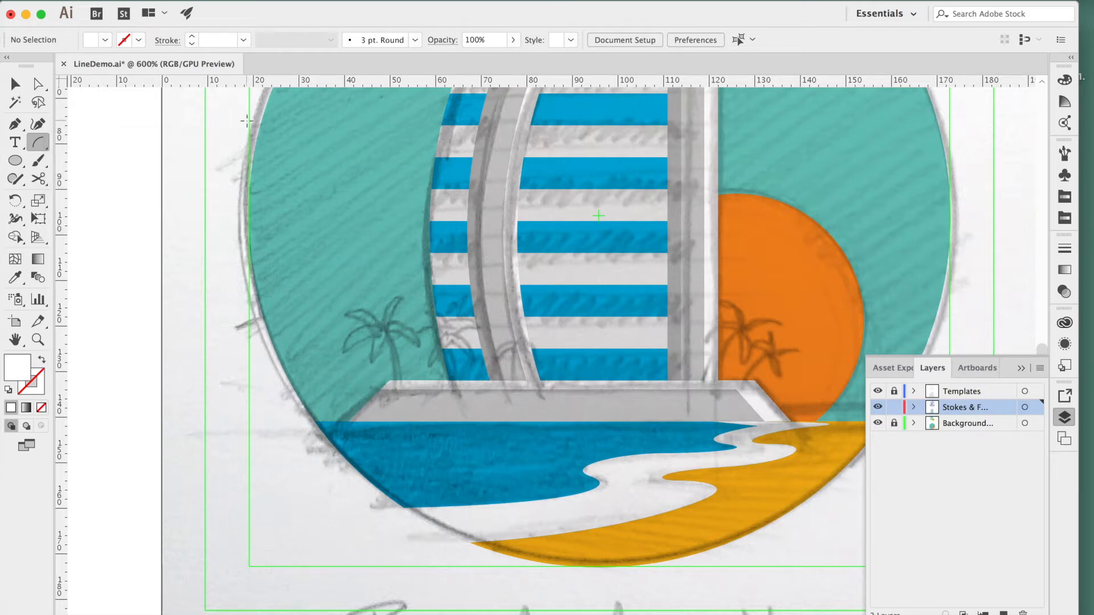
key(shift+x)
click(42, 389)
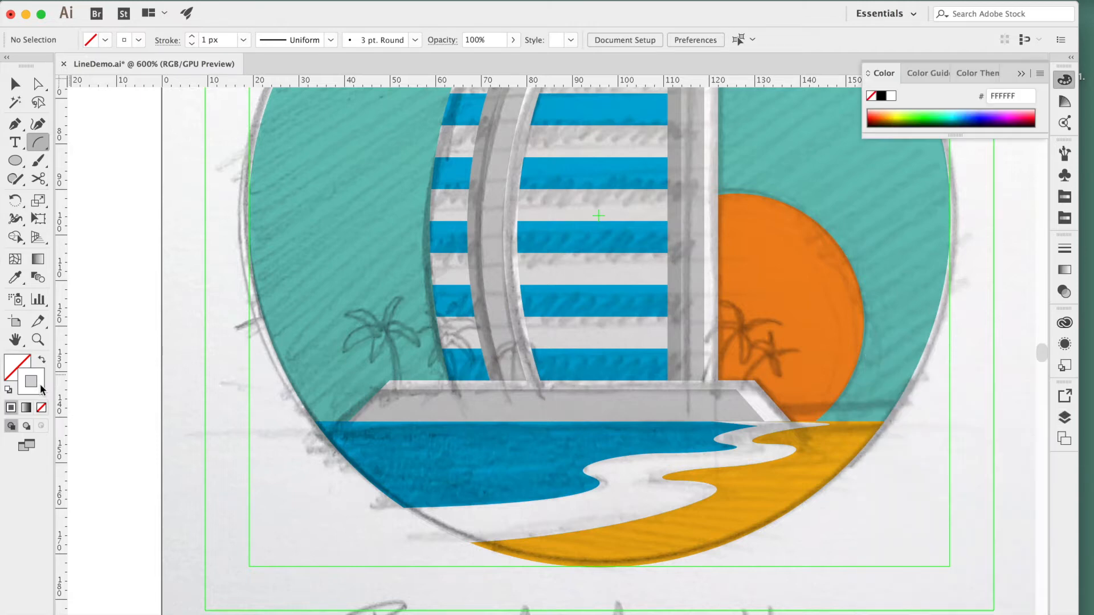
click(138, 39)
click(85, 110)
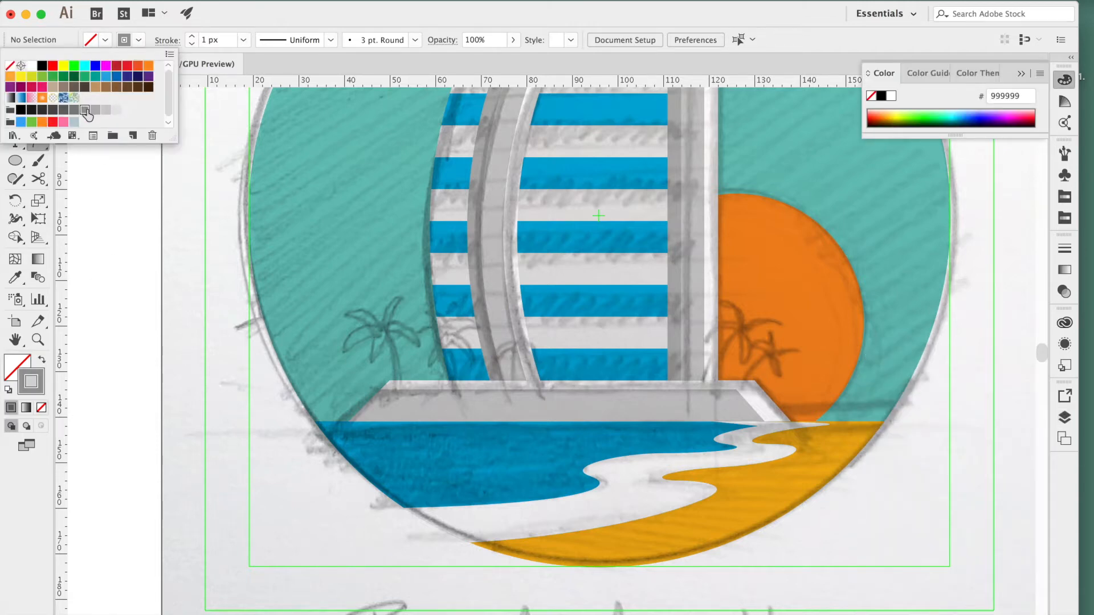
- Trace the leftmost palm's trunk with an arc and give it a 2 px stroke with a tapering width profile
click(394, 376)
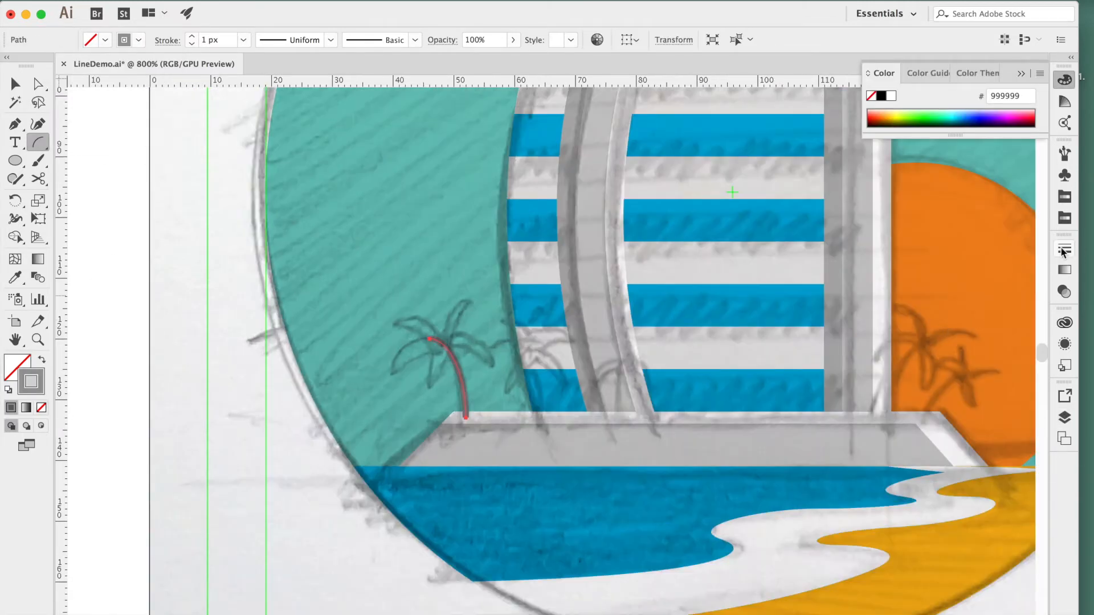
click(1064, 249)
click(927, 261)
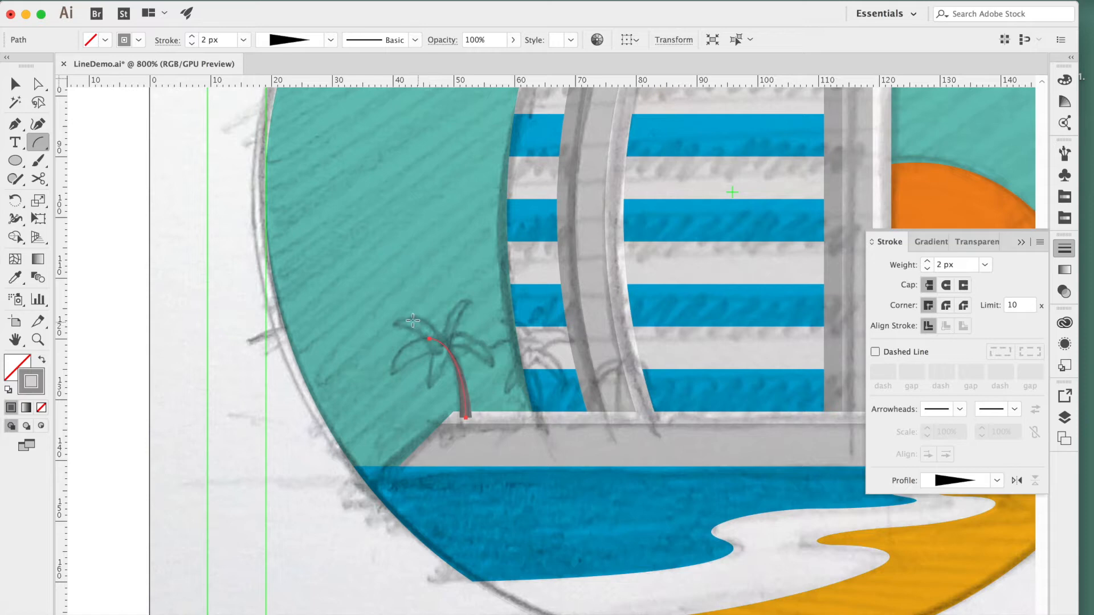
- Trace the palm's five fronds with 1 px gray arcs fanning out from the top of the trunk
super+click(436, 317)
drag(390, 381, 441, 338)
key(super+z)
key(super+z)
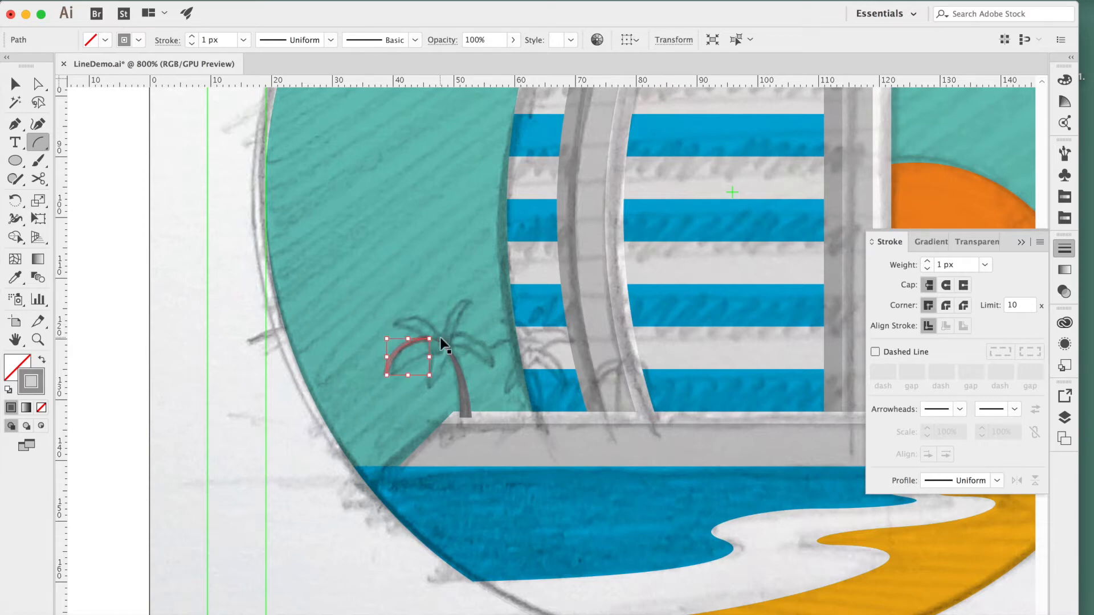
mouse_move(387, 314)
mouse_down()
mouse_move(438, 339)
mouse_move(478, 303)
mouse_up()
key(Delete)
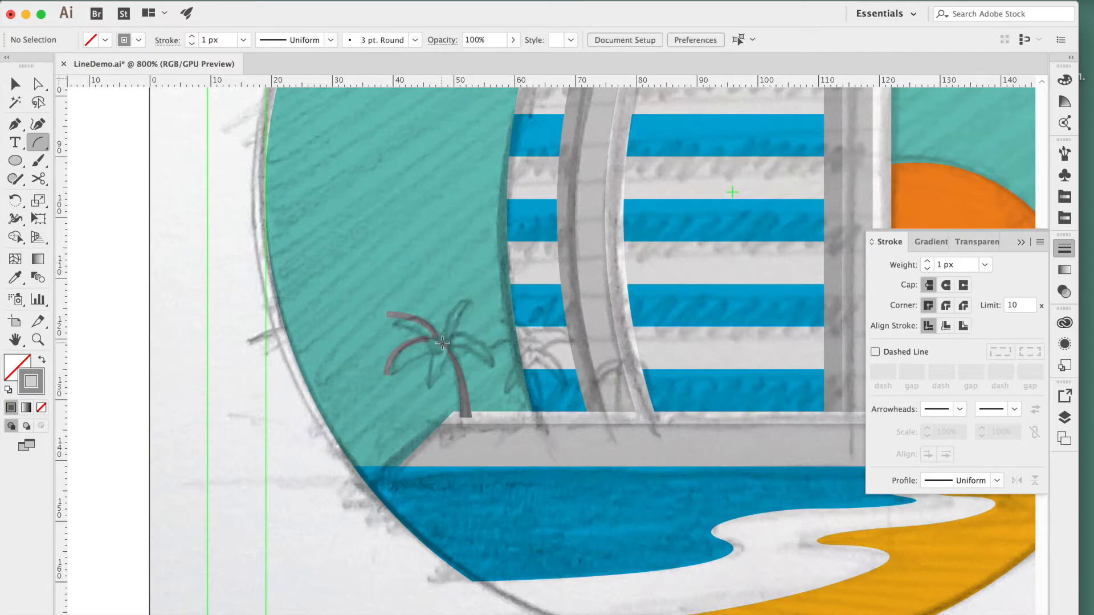
drag(450, 317, 471, 297)
drag(441, 339, 490, 363)
key(super+shift+a)
drag(417, 386, 441, 340)
- Set all five palm fronds to a 2 px stroke with the elliptical width profile tapered at both ends
key(v)
click(476, 346)
shift+click(426, 367)
shift+click(402, 347)
shift+click(414, 318)
shift+click(457, 305)
click(927, 261)
click(998, 482)
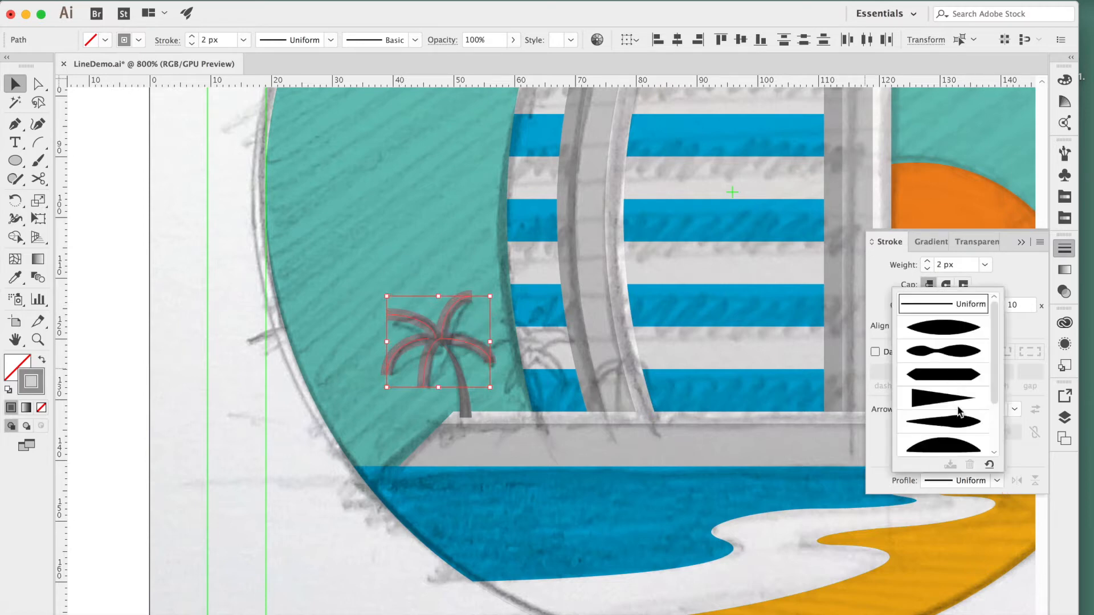
click(957, 426)
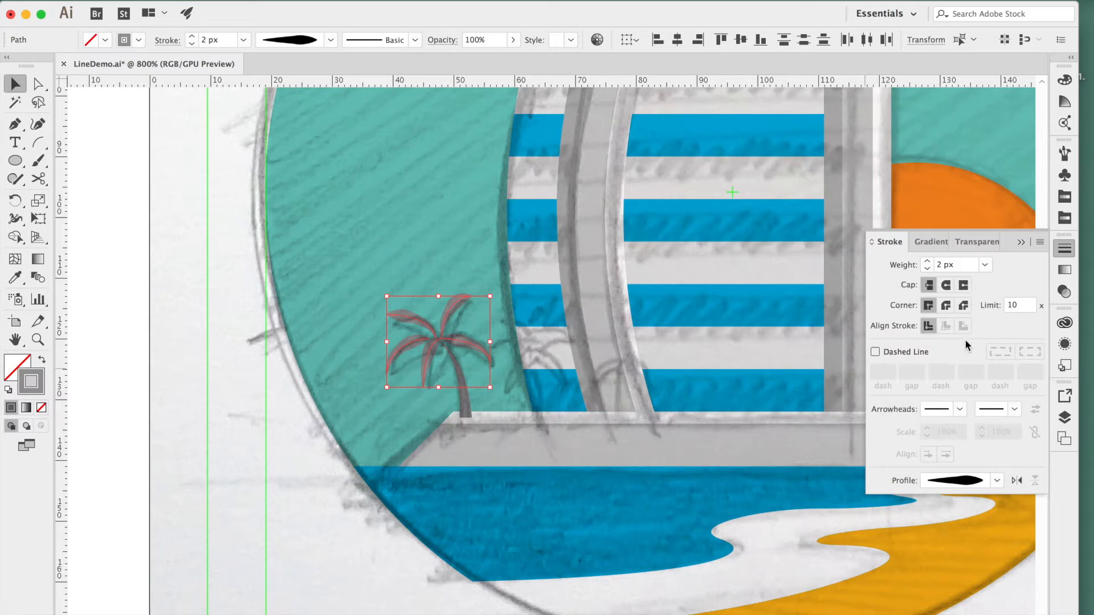
click(998, 482)
click(965, 379)
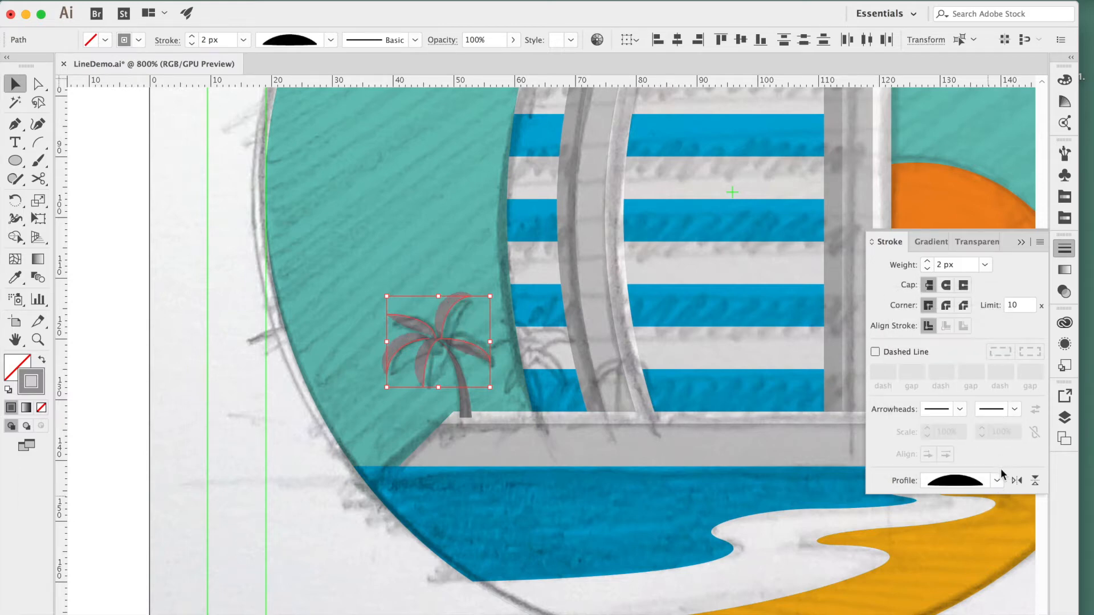
click(442, 217)
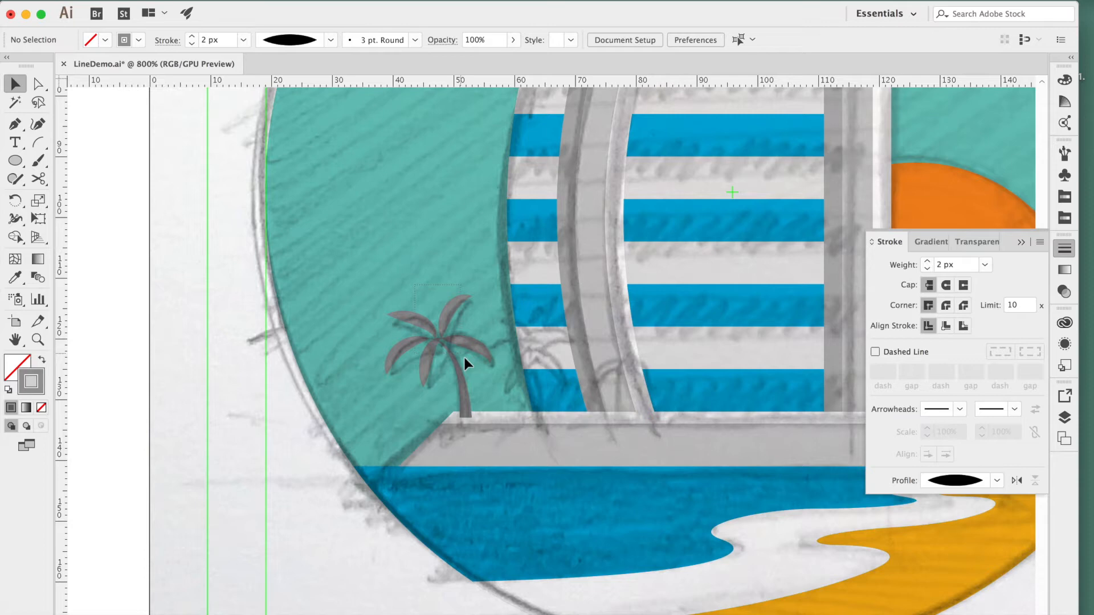
- Group the trunk and fronds, isolate the group, and shift the trunk slightly toward the building
click(470, 379)
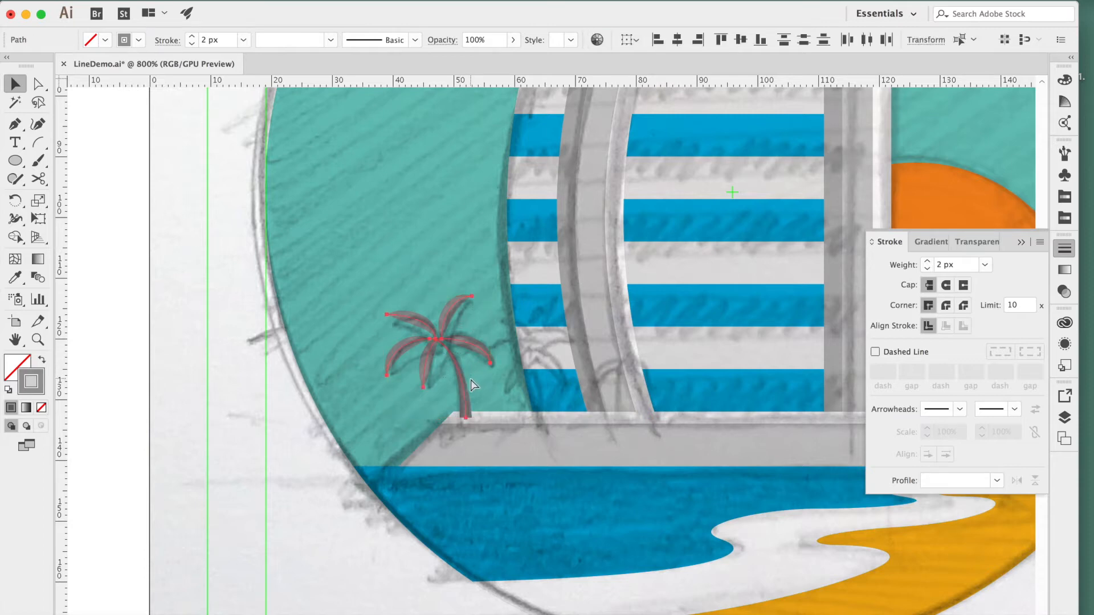
double_click(463, 387)
click(463, 387)
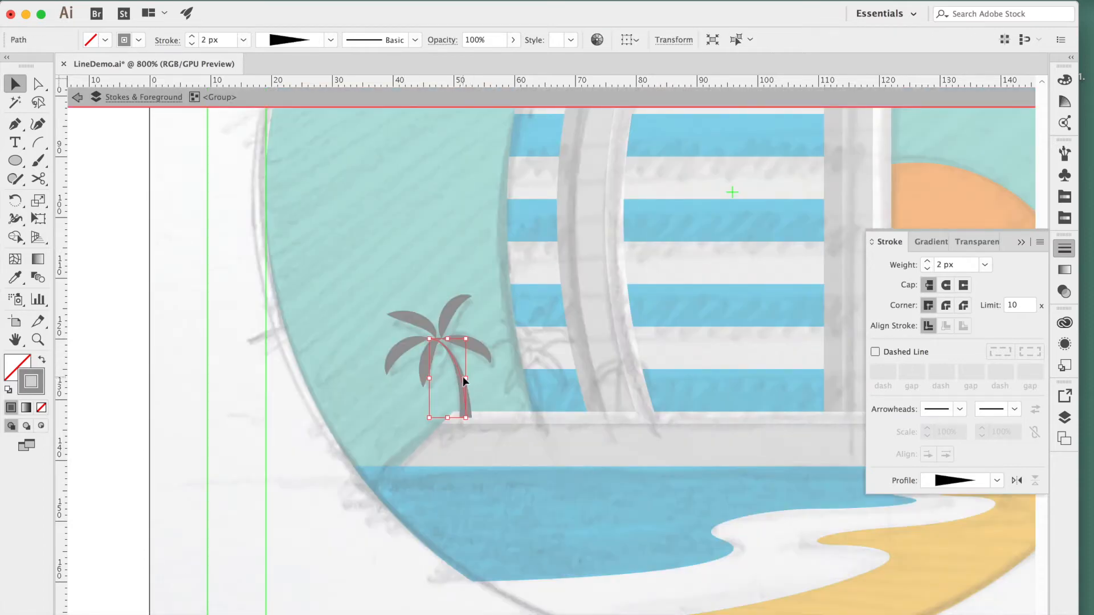
drag(466, 380, 473, 381)
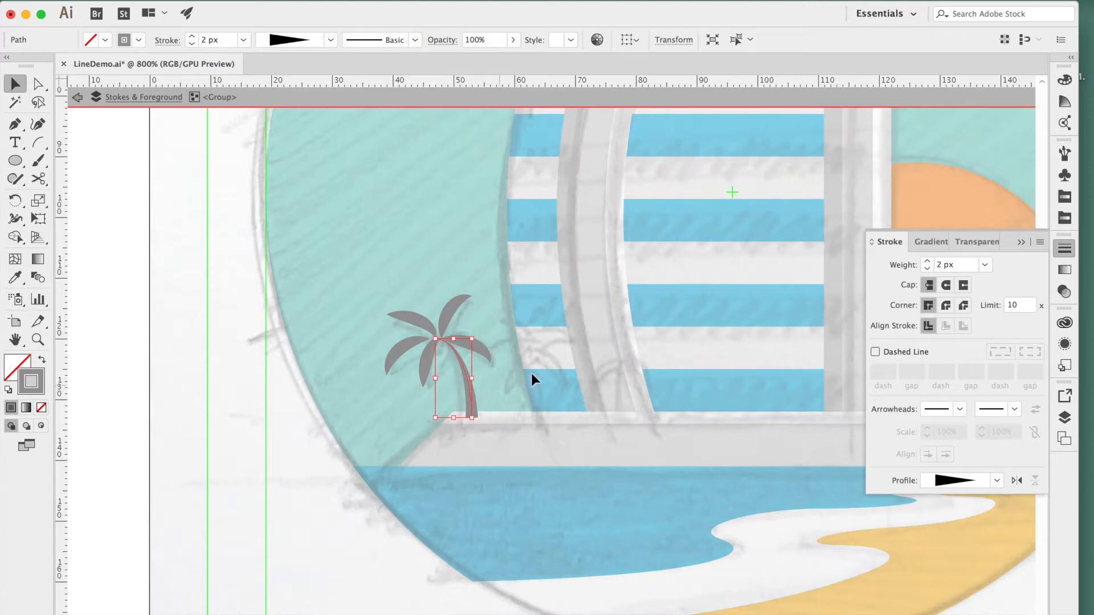
- Duplicate the palm over the remaining sketched palms: a smaller copy beside it and two mirrored copies, one smaller, near the sun
click(446, 252)
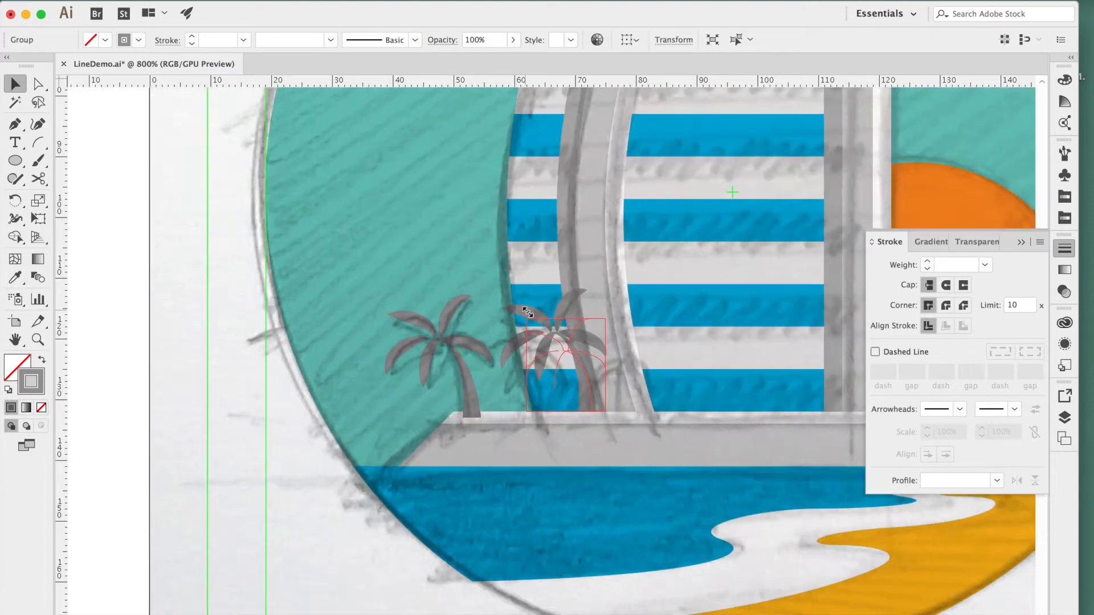
drag(528, 312, 528, 313)
scroll(627, 353, right, 5)
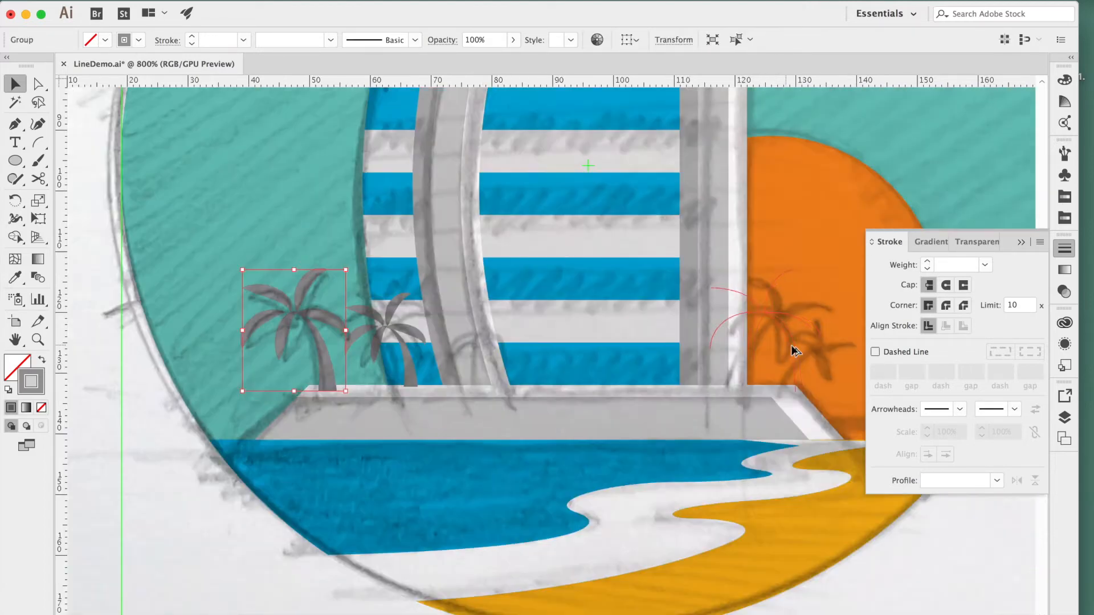
scroll(741, 340, right, 5)
click(539, 340)
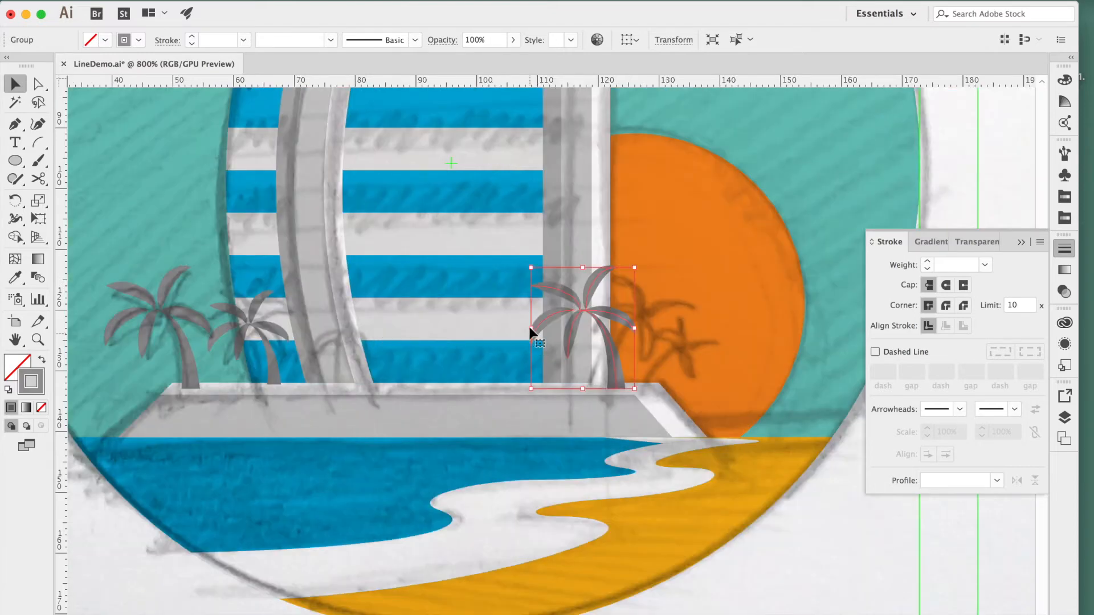
drag(532, 327, 669, 315)
mouse_move(733, 281)
mouse_down()
mouse_move(709, 317)
mouse_move(733, 339)
mouse_move(699, 359)
mouse_up()
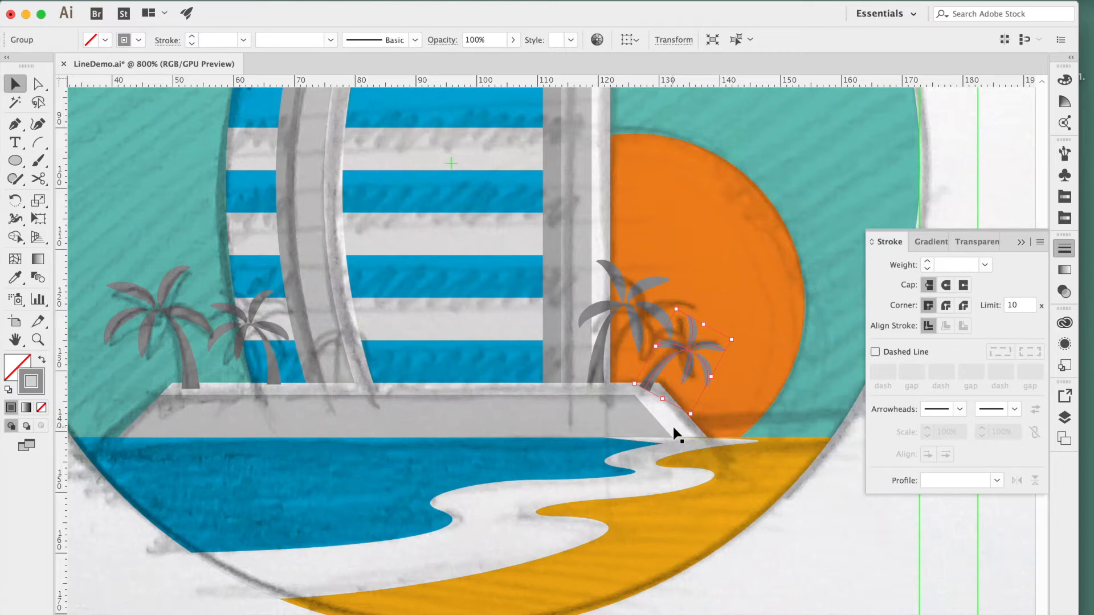
- Arrange the hotel's base platform in front of the palm trunks and hide the Templates layer
click(617, 416)
right_click(617, 416)
mouse_move(707, 592)
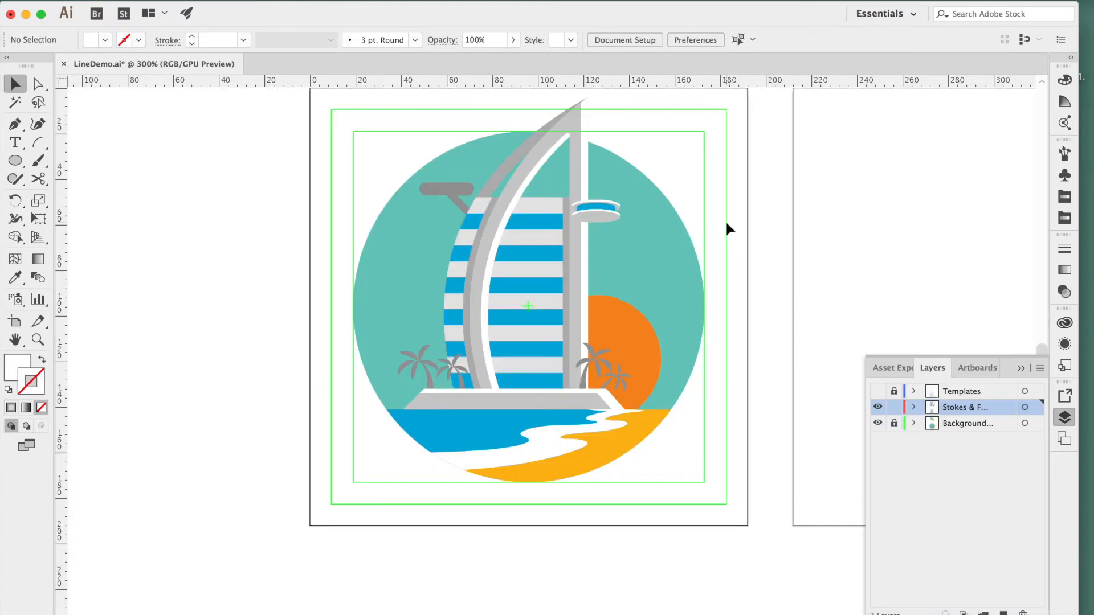
- Unlock the background layer and select the teal sky circle behind the hotel
drag(700, 188, 704, 216)
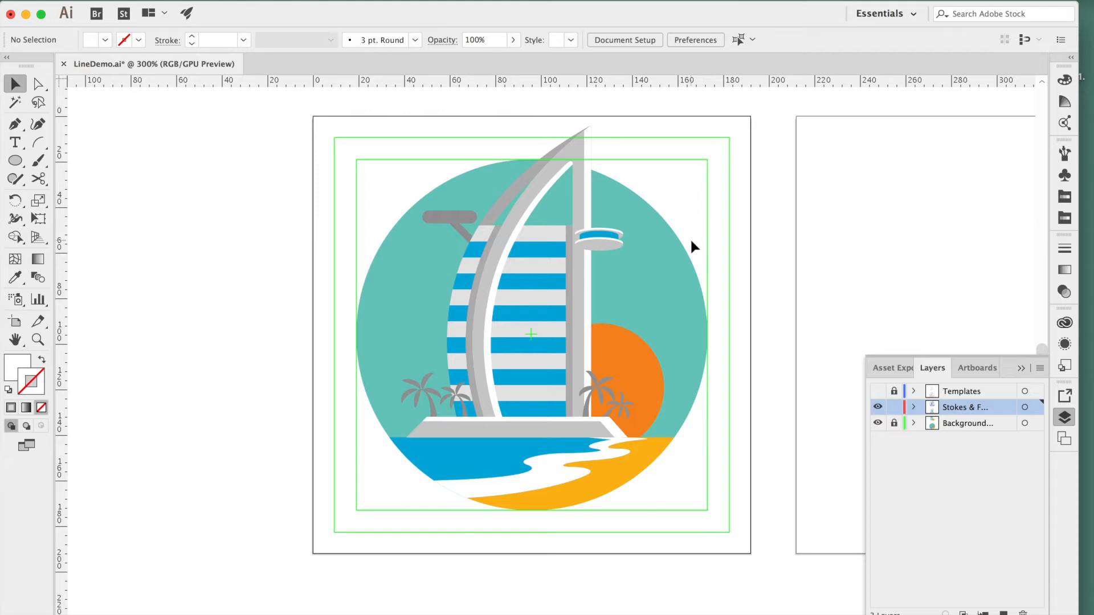
key(super+equal)
scroll(683, 262, up, 1)
mouse_move(680, 281)
mouse_down()
mouse_move(684, 253)
mouse_move(687, 281)
mouse_up()
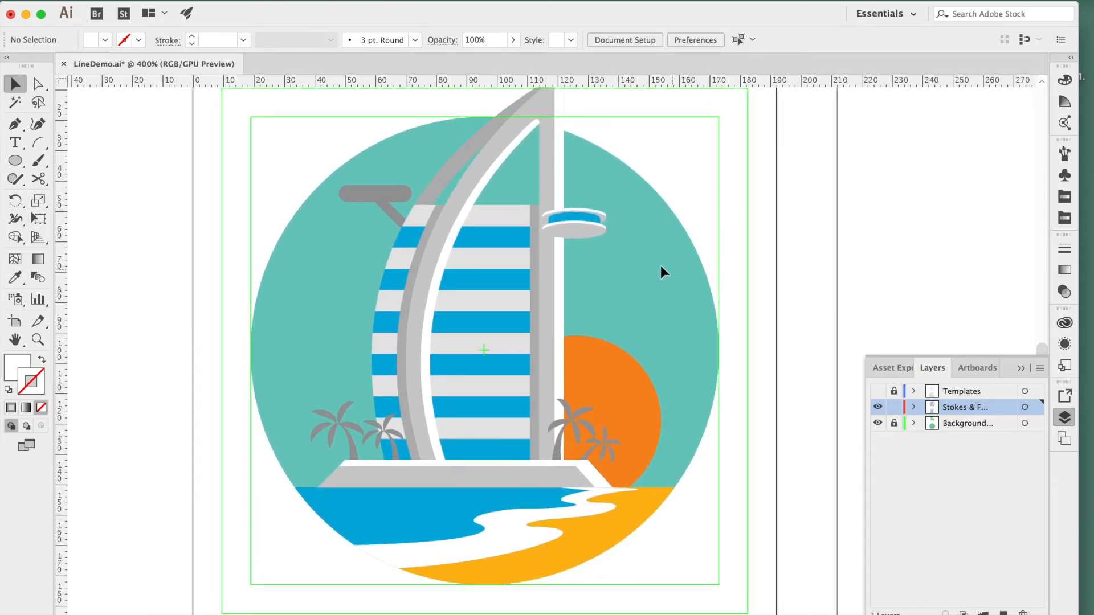
click(678, 301)
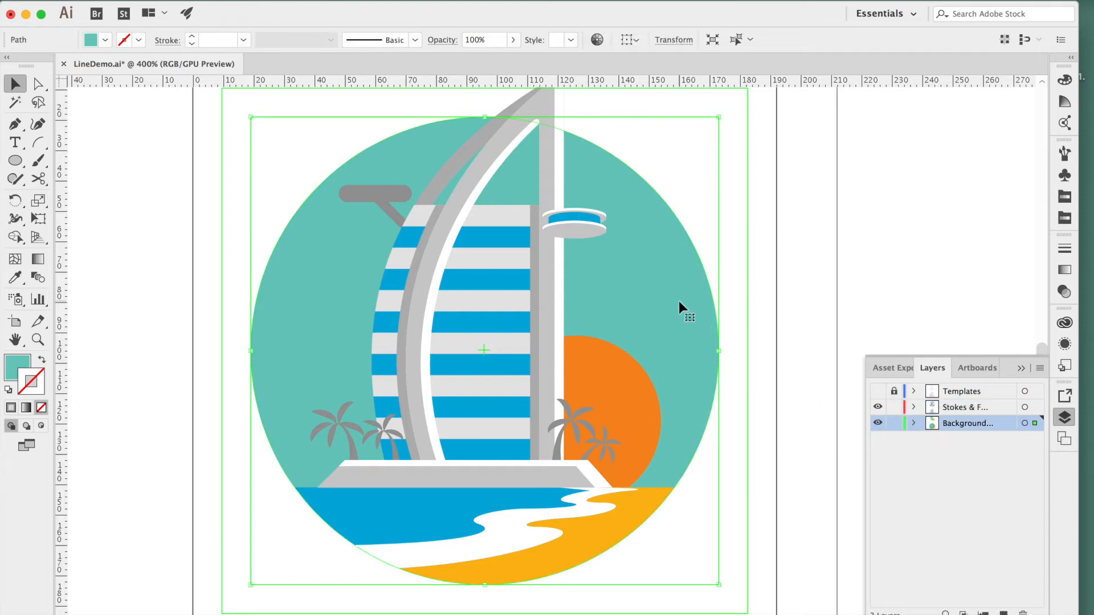
- Open the sky circle's fill in the color picker and pick a lighter in-gamut turquoise, 72DDDA
click(18, 371)
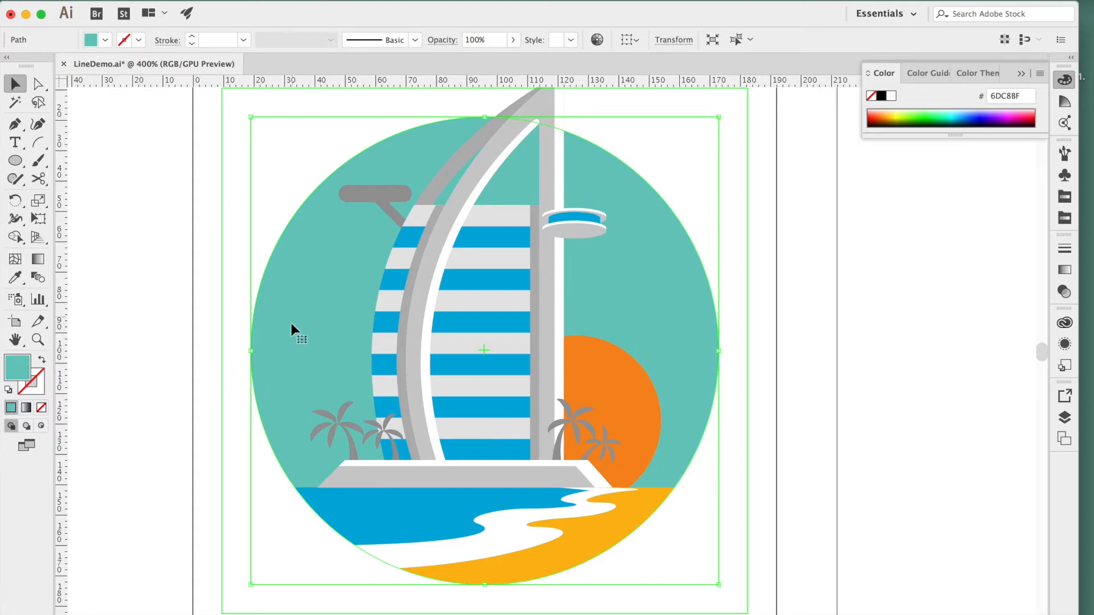
double_click(19, 373)
drag(398, 201, 727, 203)
click(753, 274)
drag(753, 274, 728, 239)
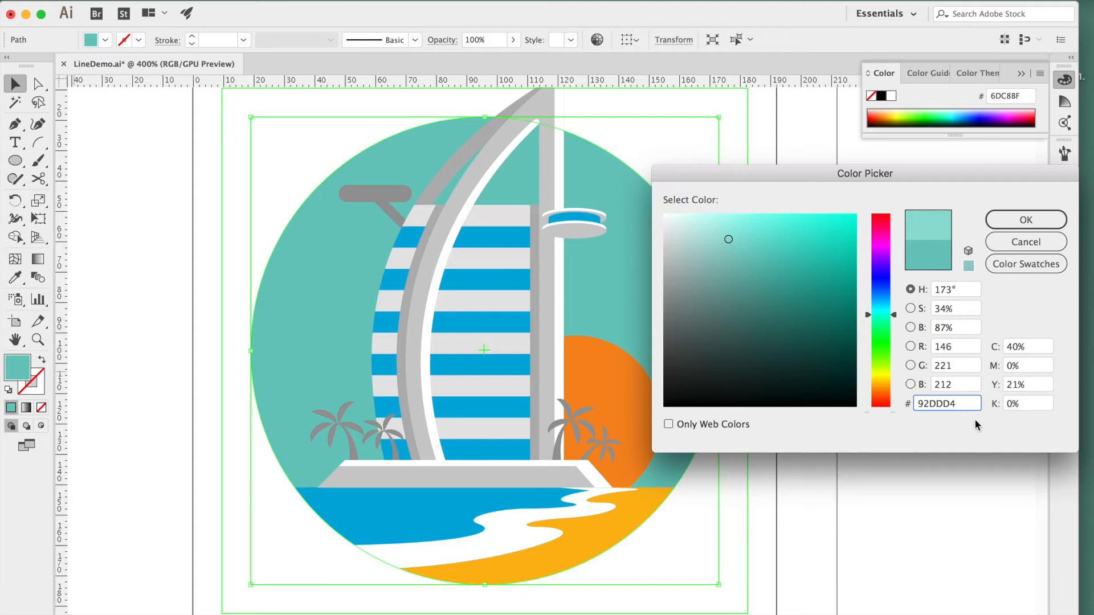
mouse_move(730, 239)
mouse_down()
mouse_move(745, 251)
mouse_move(781, 236)
mouse_up()
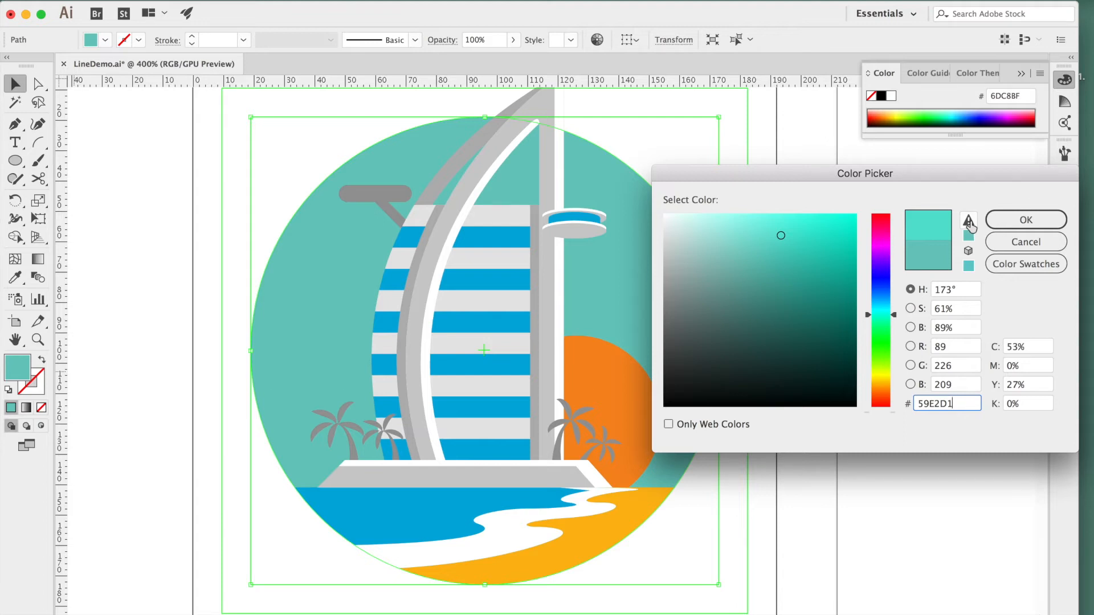
click(971, 224)
drag(748, 251, 757, 239)
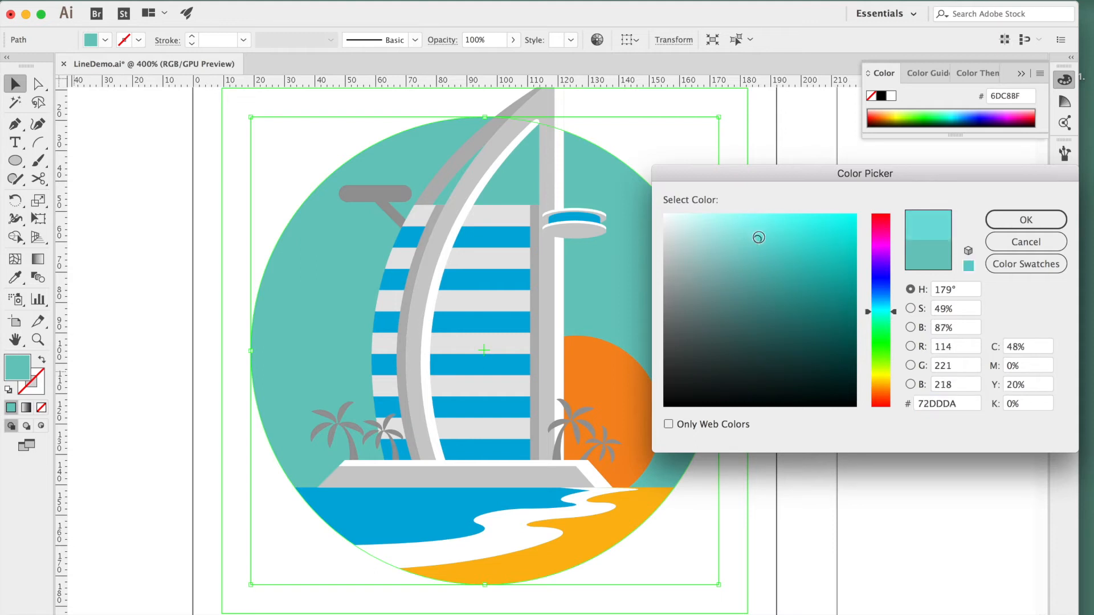
click(670, 424)
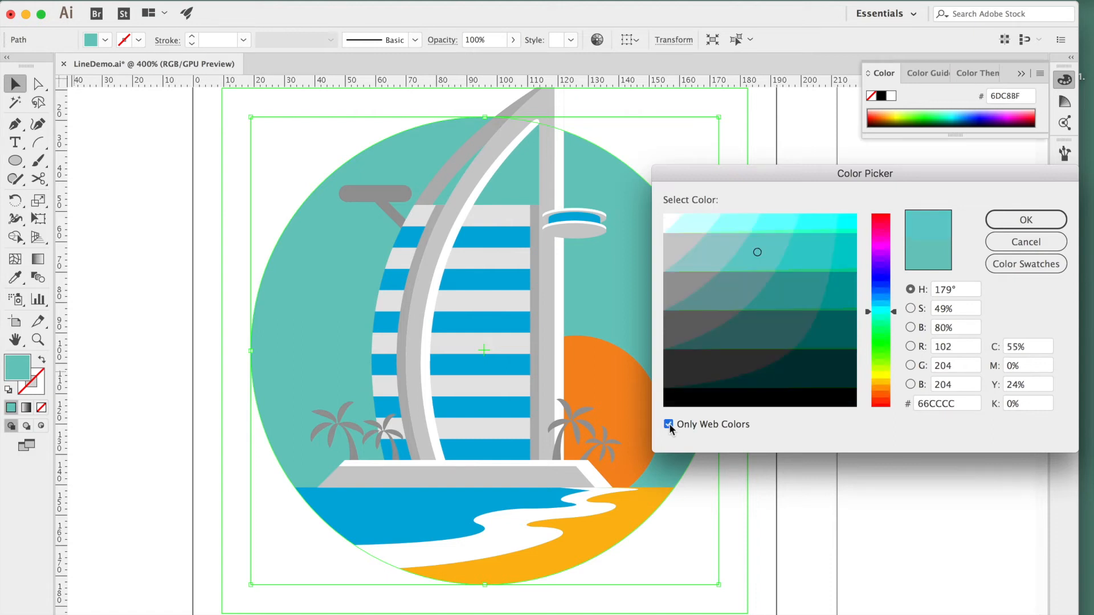
mouse_move(762, 279)
mouse_down()
mouse_move(765, 244)
mouse_move(727, 247)
mouse_move(760, 223)
mouse_move(815, 226)
mouse_move(812, 247)
mouse_move(762, 251)
mouse_up()
click(669, 425)
- Set the sky circle's fill to the light turquoise 77E0DD and deselect it
mouse_move(764, 249)
mouse_down()
mouse_move(769, 238)
mouse_move(754, 237)
mouse_up()
click(1025, 220)
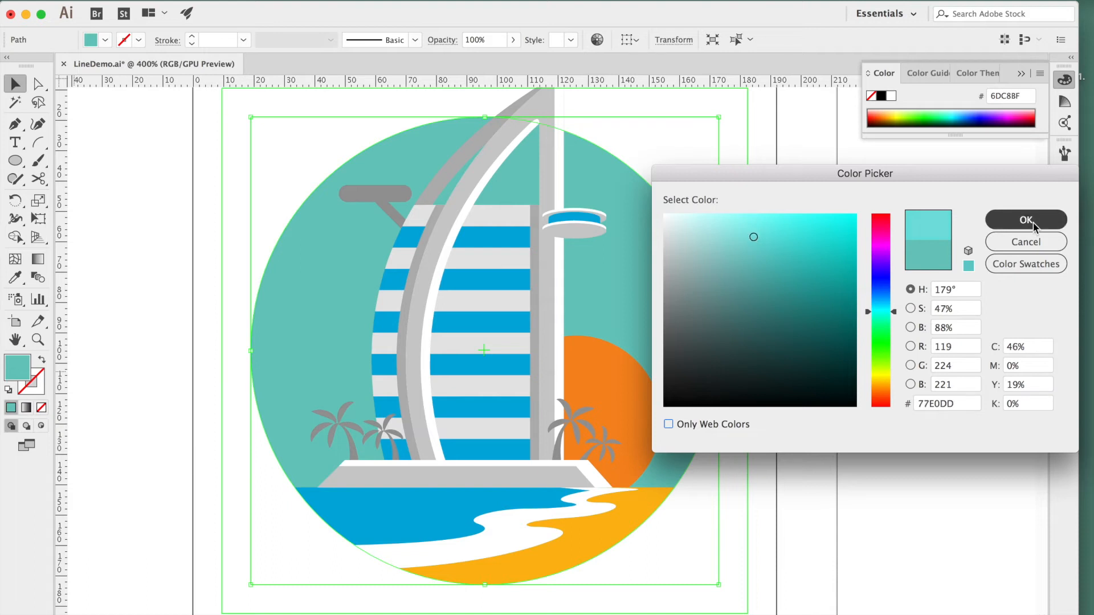
click(756, 186)
key(super+minus)
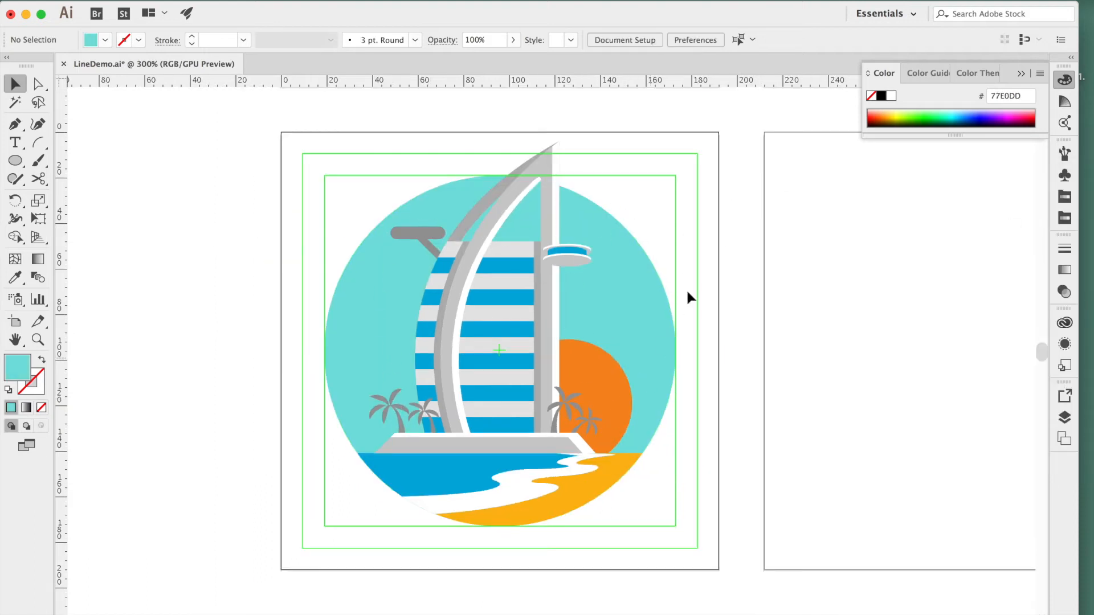
- Save the document and recolor the sun with the lighter orange fill FFA757
scroll(733, 320, left, 3)
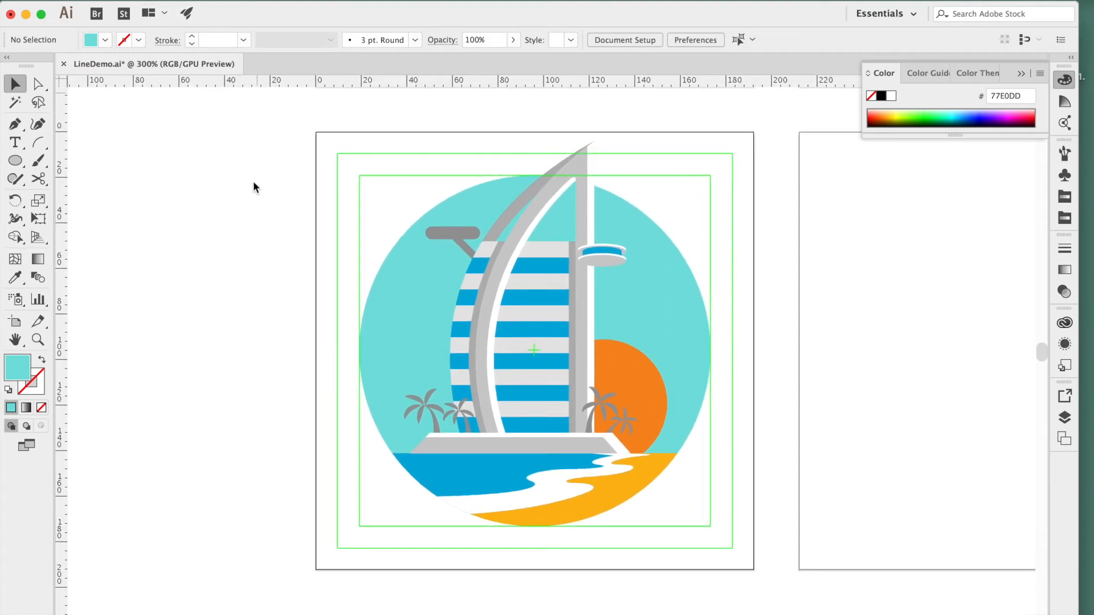
key(super+s)
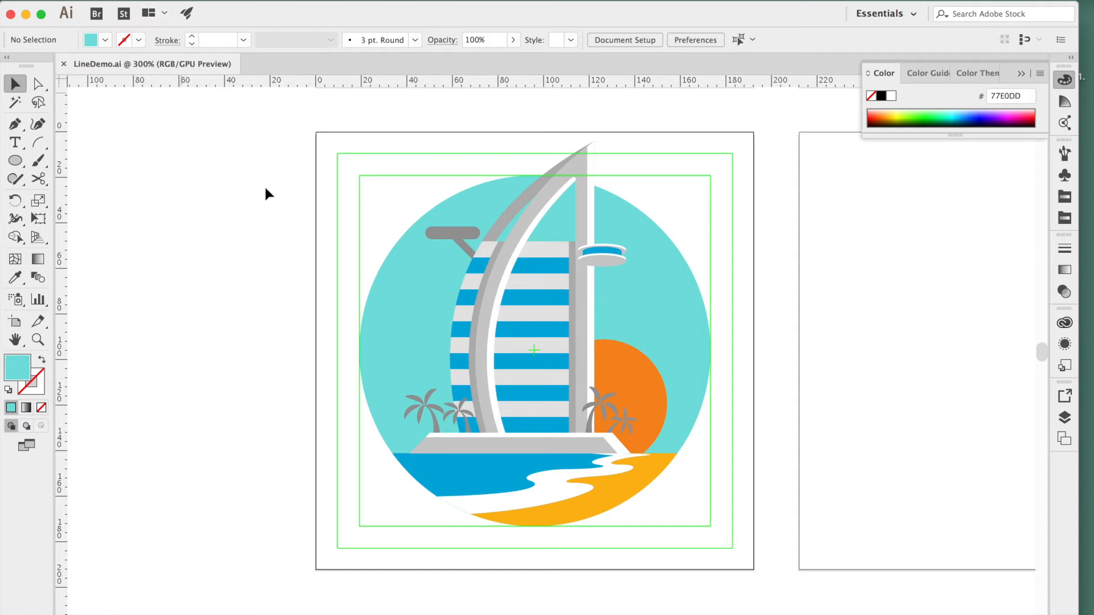
click(640, 382)
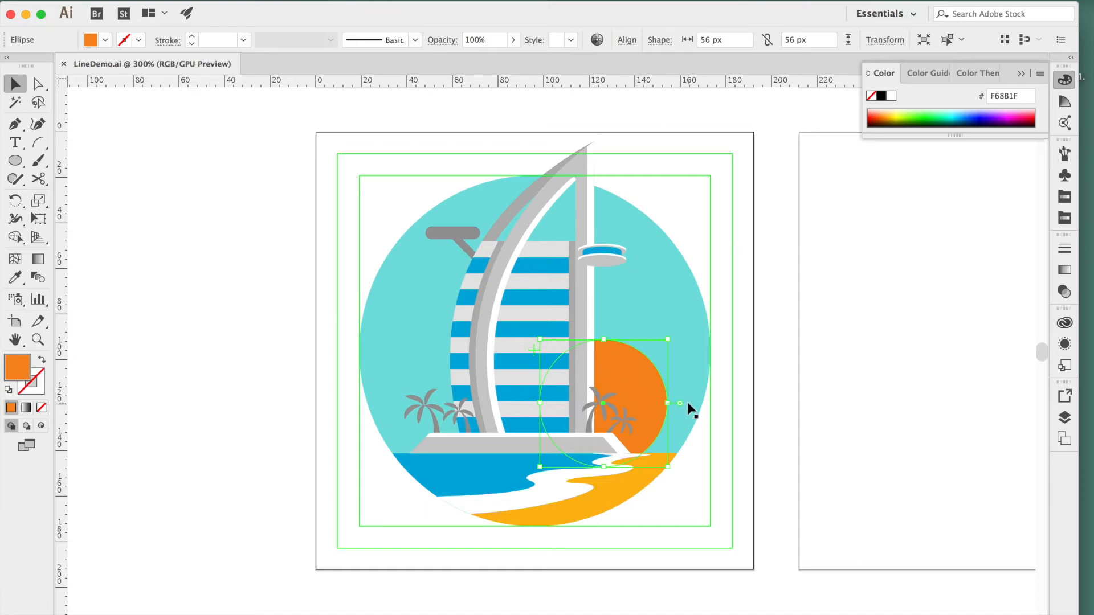
double_click(24, 370)
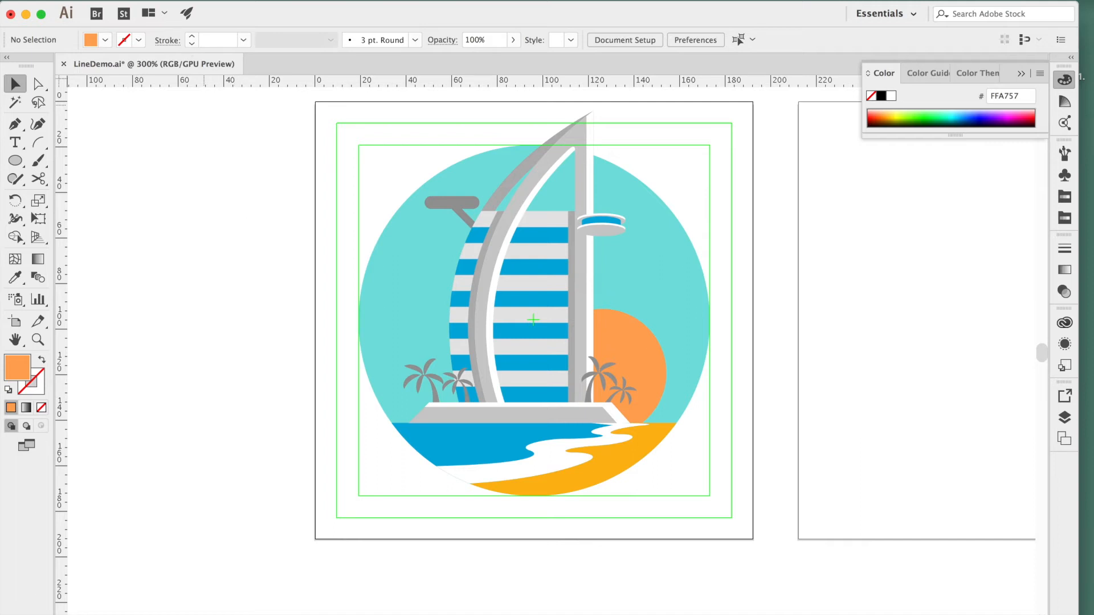
- Start Export for Screens and limit the export to Artboard 5 by excluding the other seven artboards
click(133, 1)
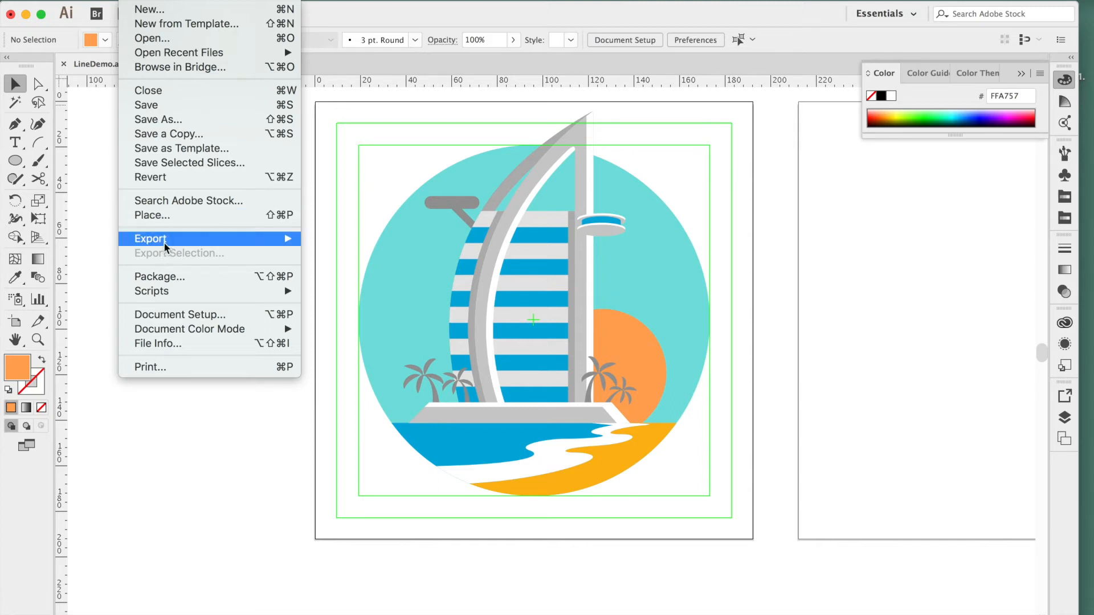
mouse_move(168, 249)
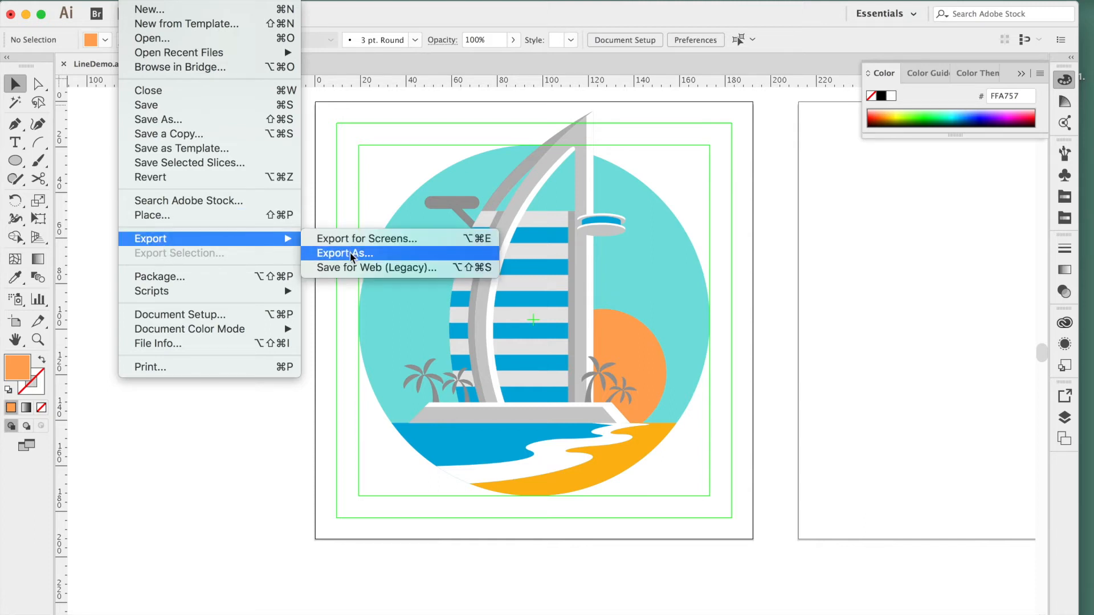
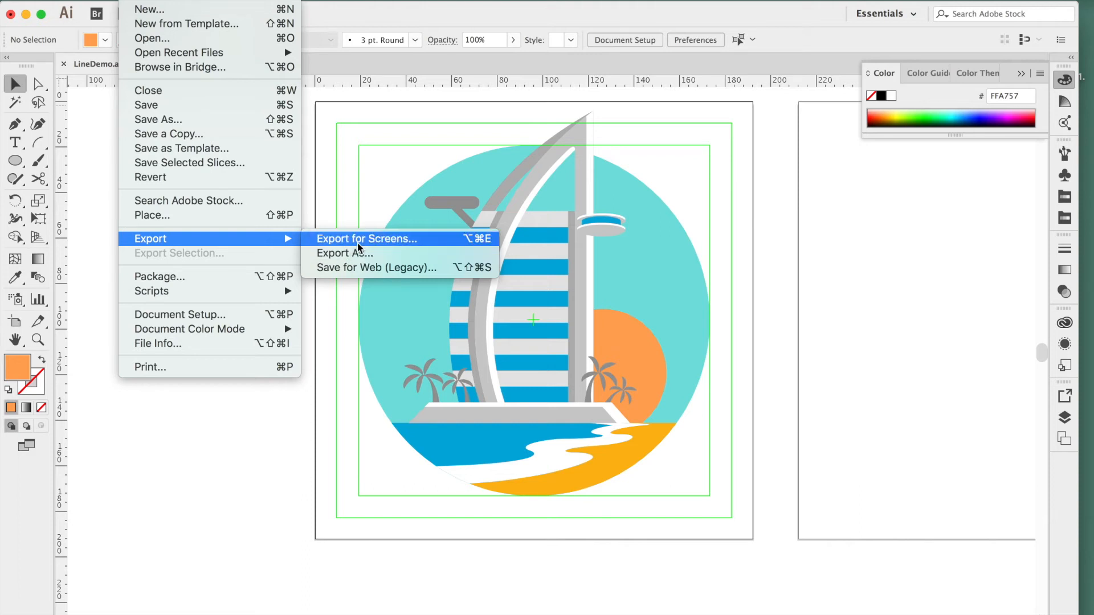
click(359, 239)
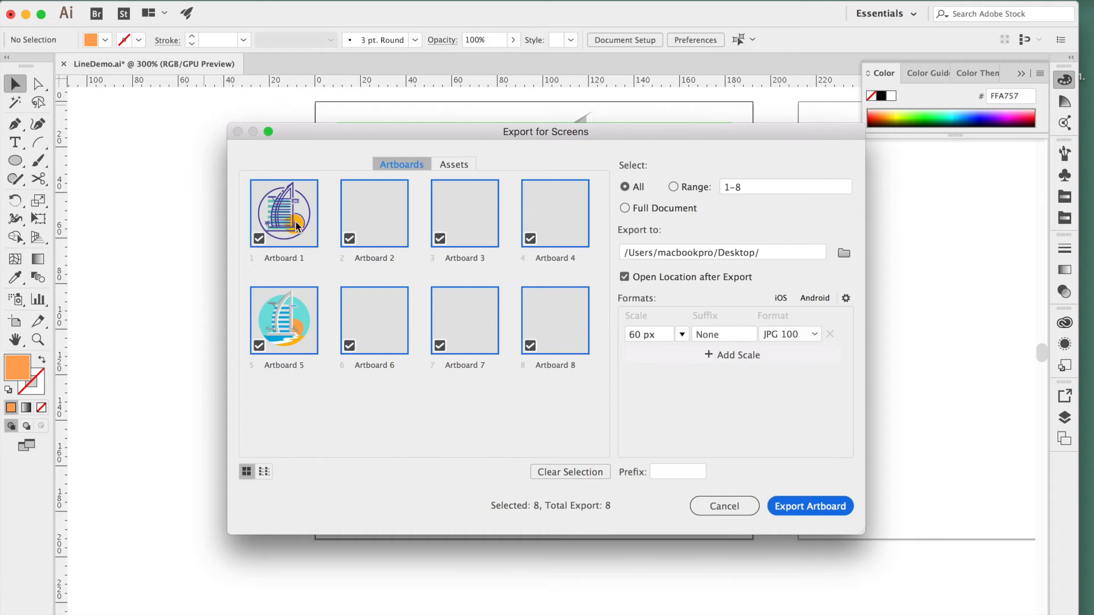
click(259, 239)
click(350, 239)
click(440, 239)
click(530, 239)
click(530, 346)
click(440, 346)
click(349, 346)
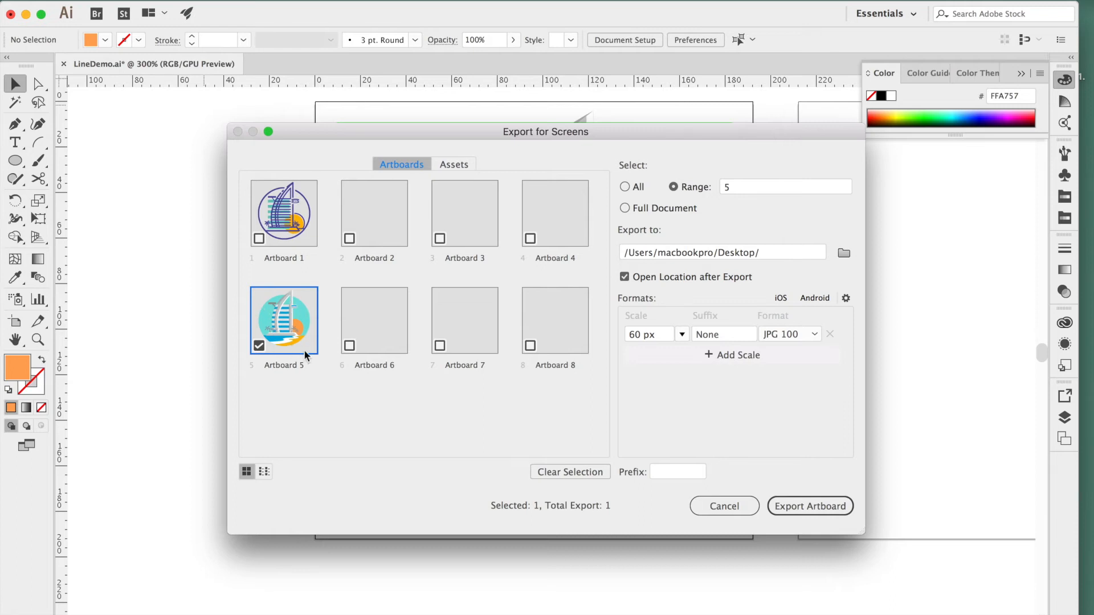
- Set the first export entry to 1x scale, keeping its JPG 100 format
click(814, 336)
click(814, 337)
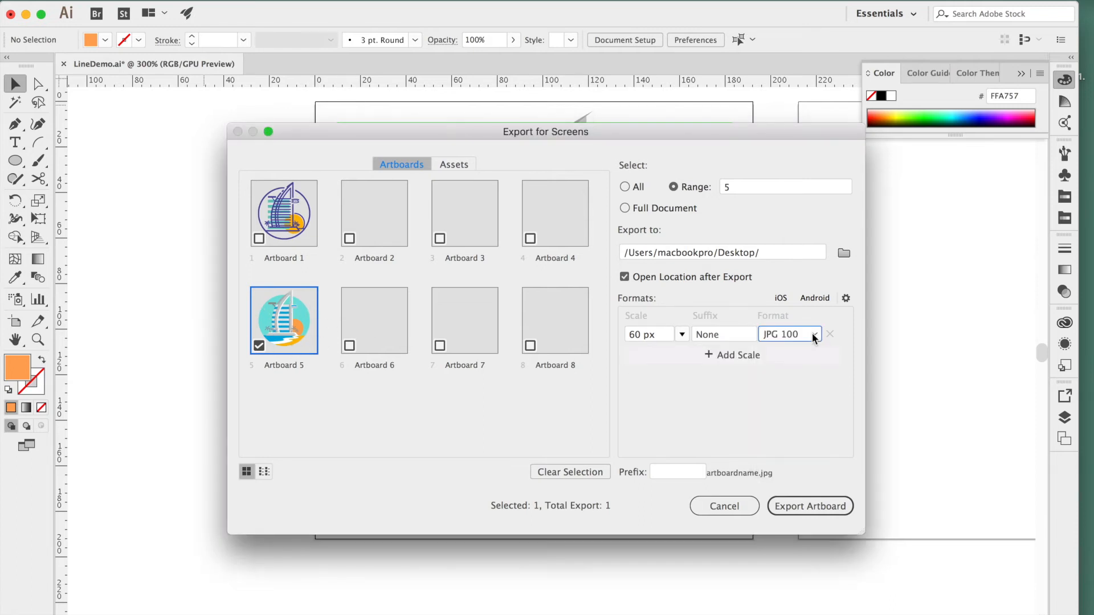
click(682, 336)
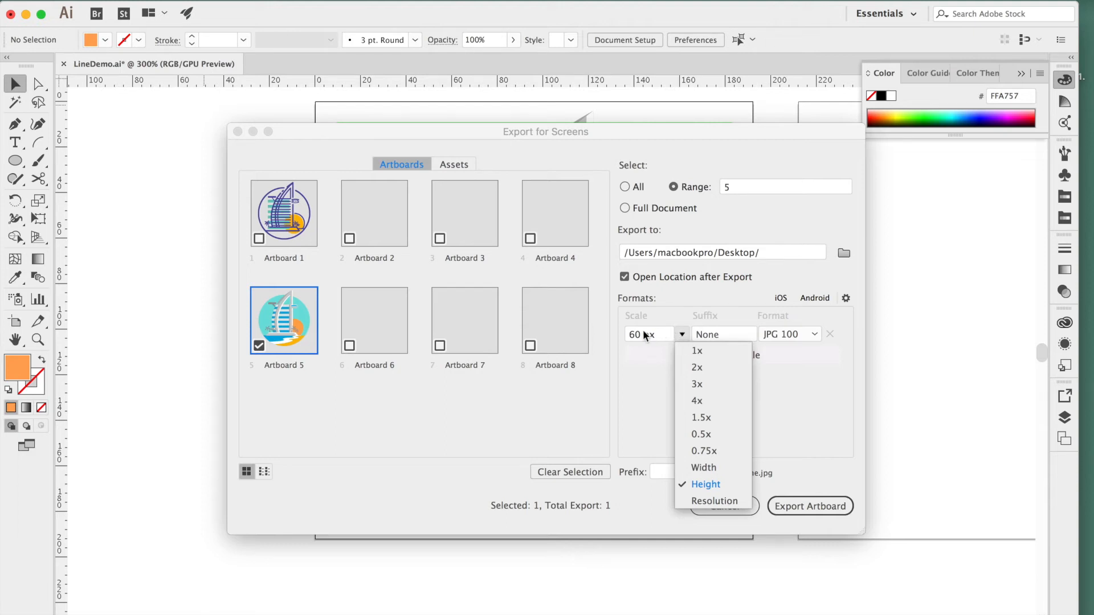
click(697, 353)
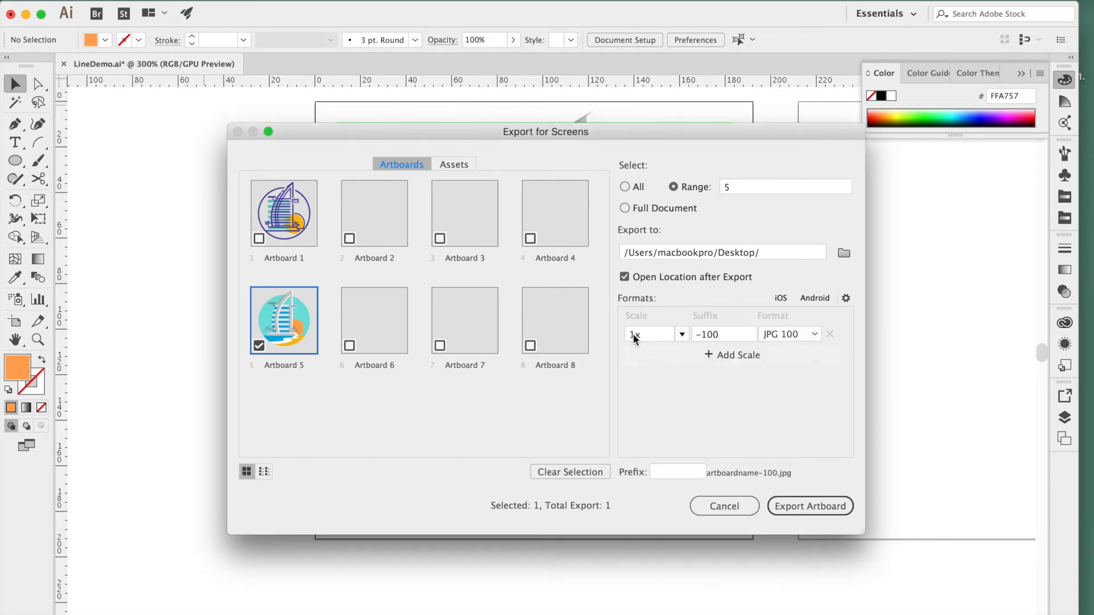
- Add PNG export entries at 0.5x, 0.75x, a second 0.5x, and 2x scale
click(709, 354)
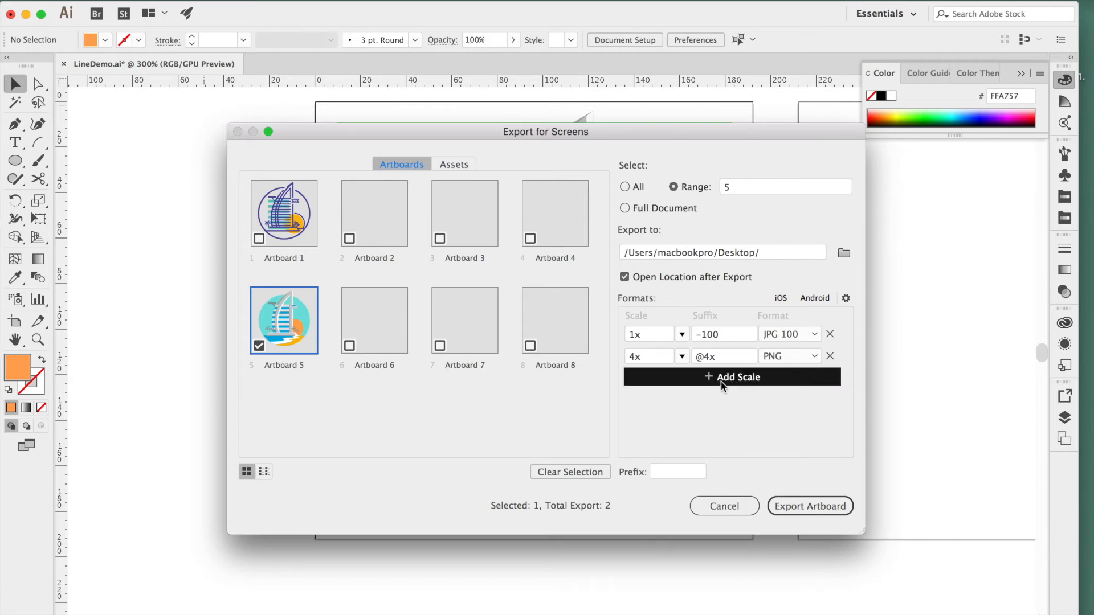
click(683, 356)
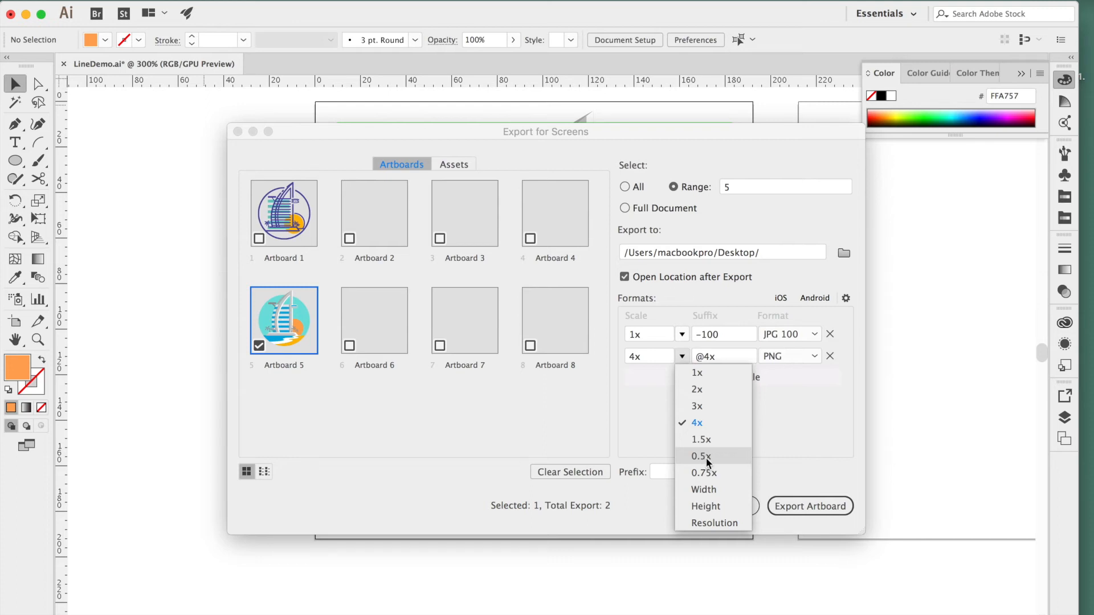
click(706, 457)
click(687, 378)
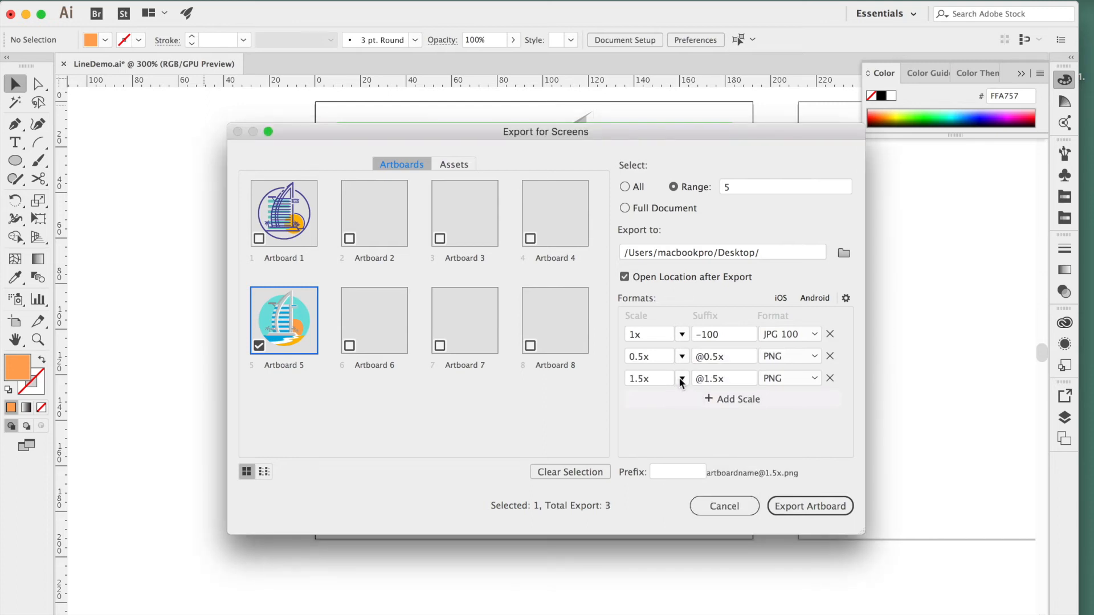
click(682, 379)
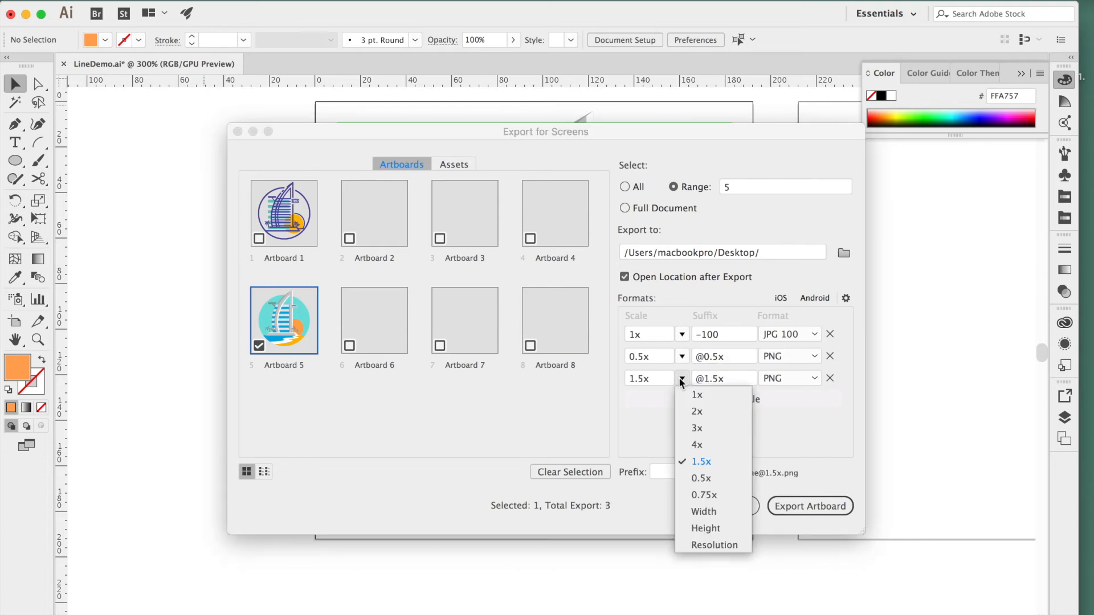
click(705, 495)
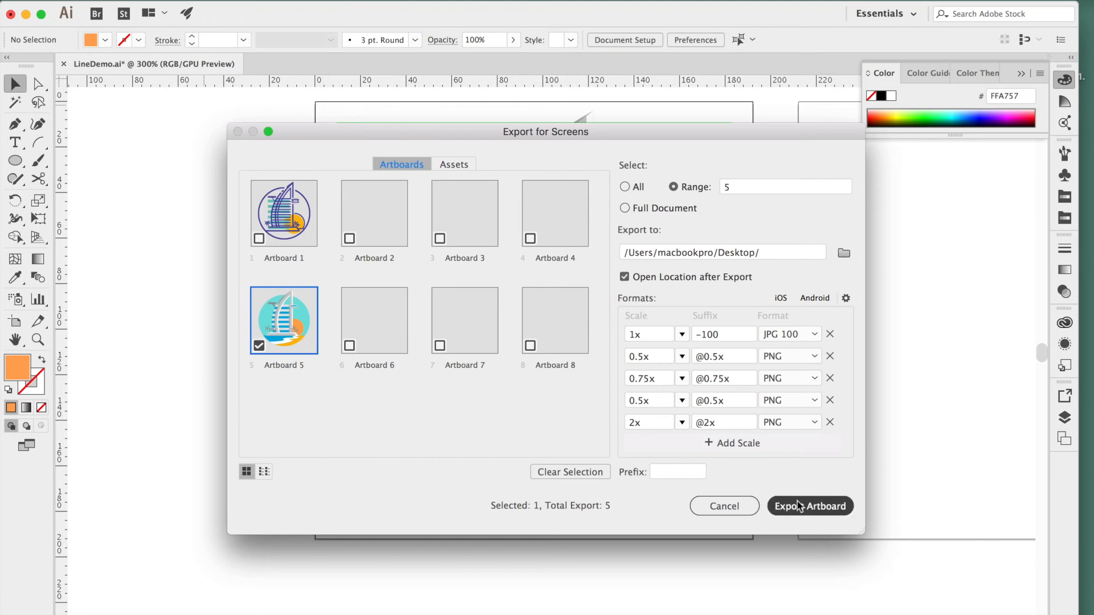
- Export Artboard 5 to the Desktop and move the opened folder window aside to view the exported files
click(798, 507)
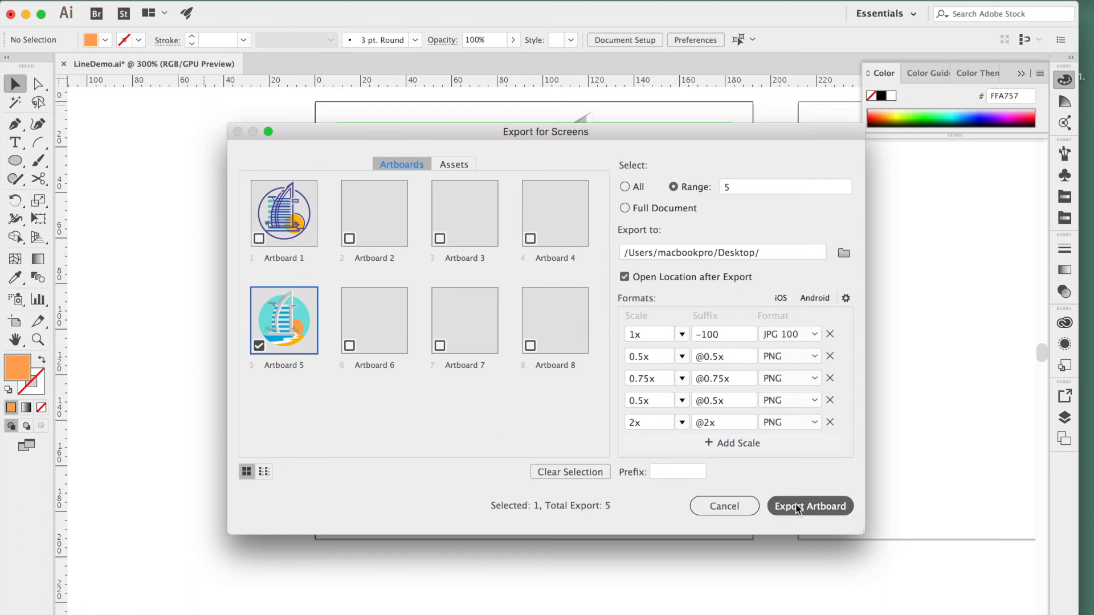
drag(651, 239, 589, 228)
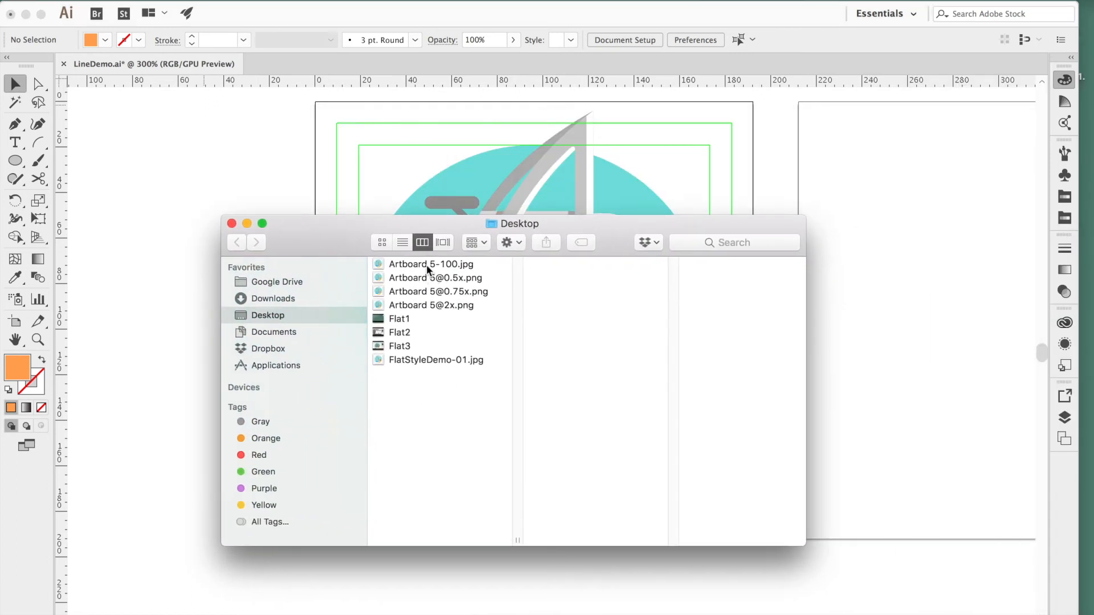
drag(599, 228, 752, 212)
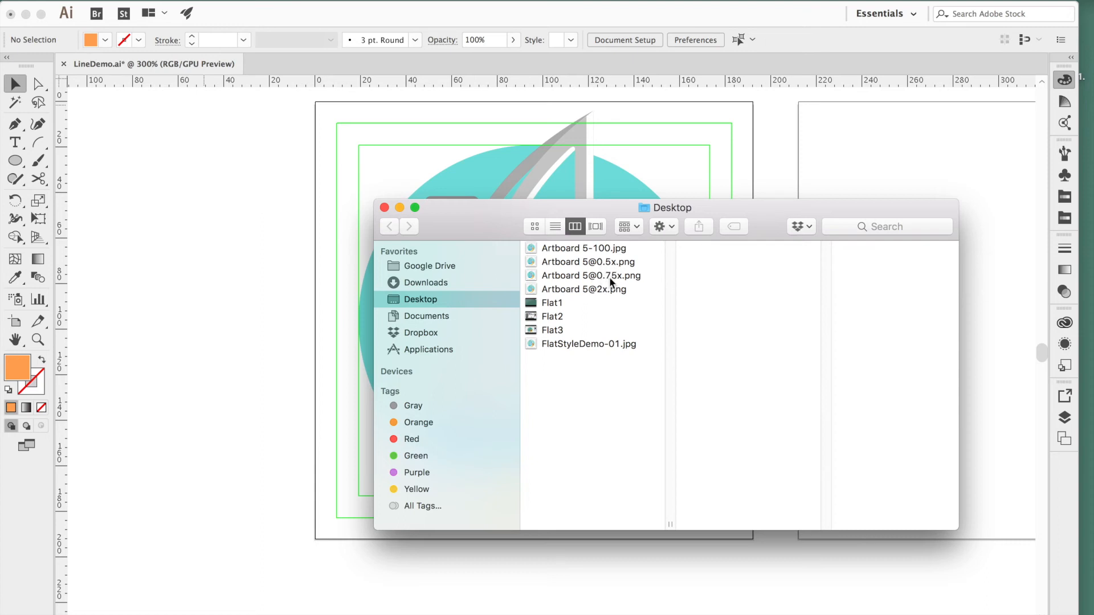
double_click(560, 251)
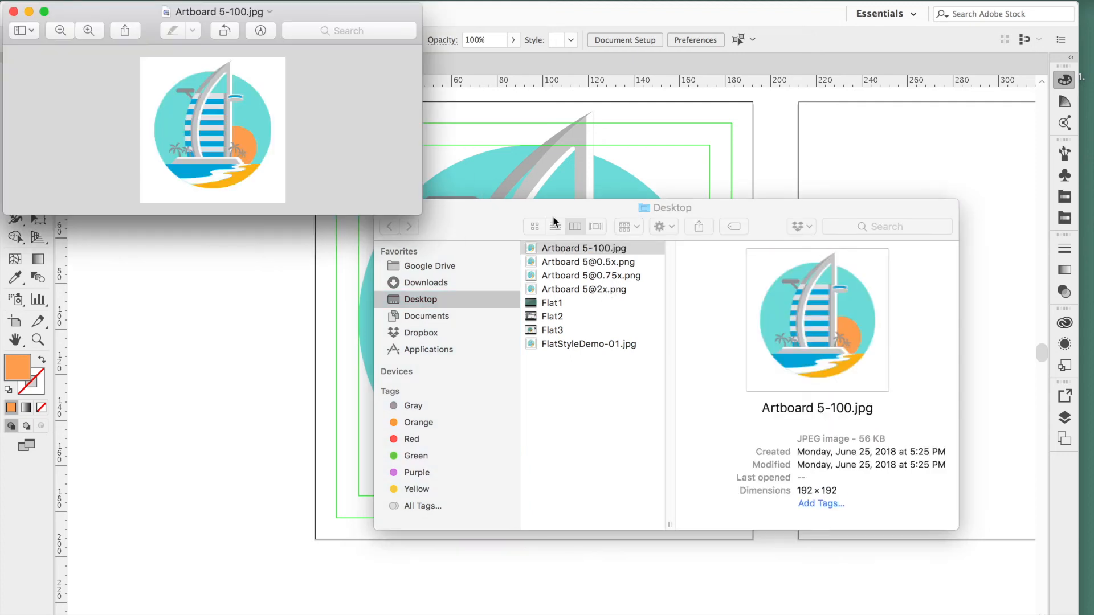
click(187, 1)
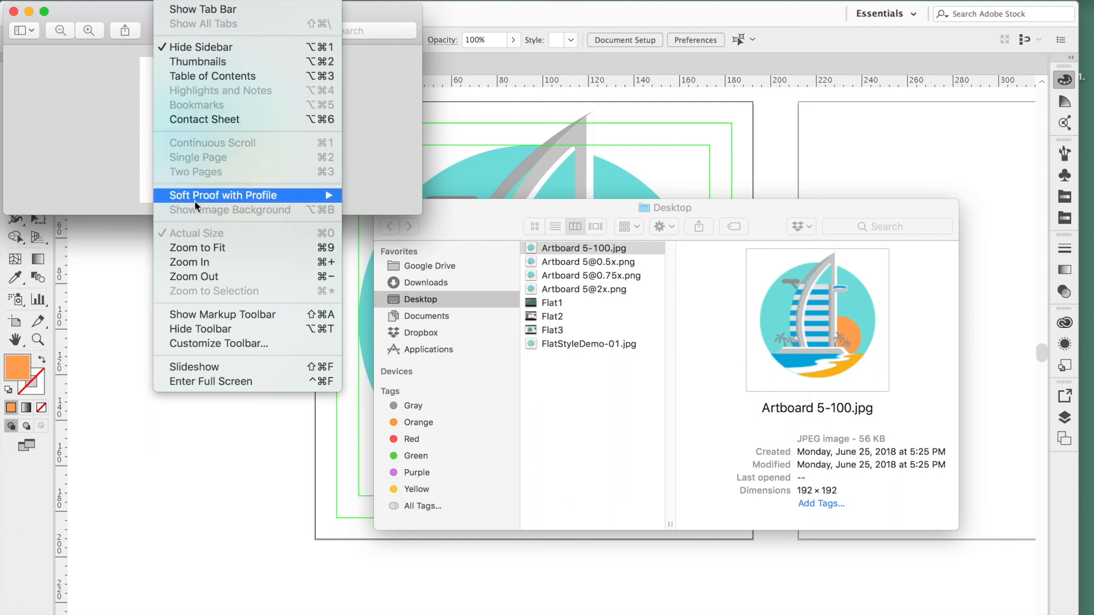
click(555, 203)
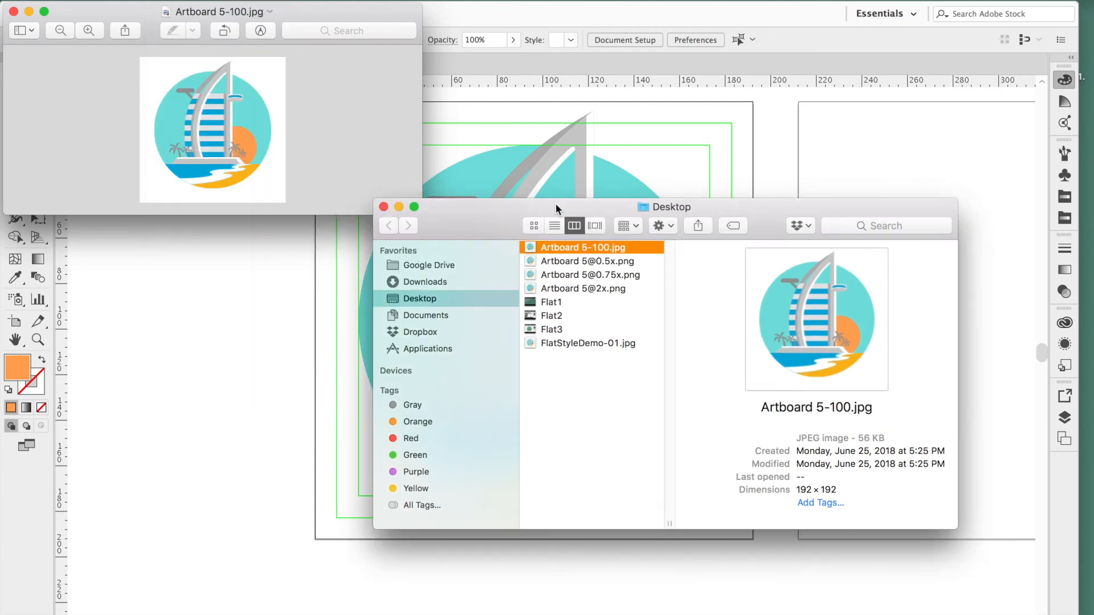
double_click(581, 262)
drag(386, 29, 367, 224)
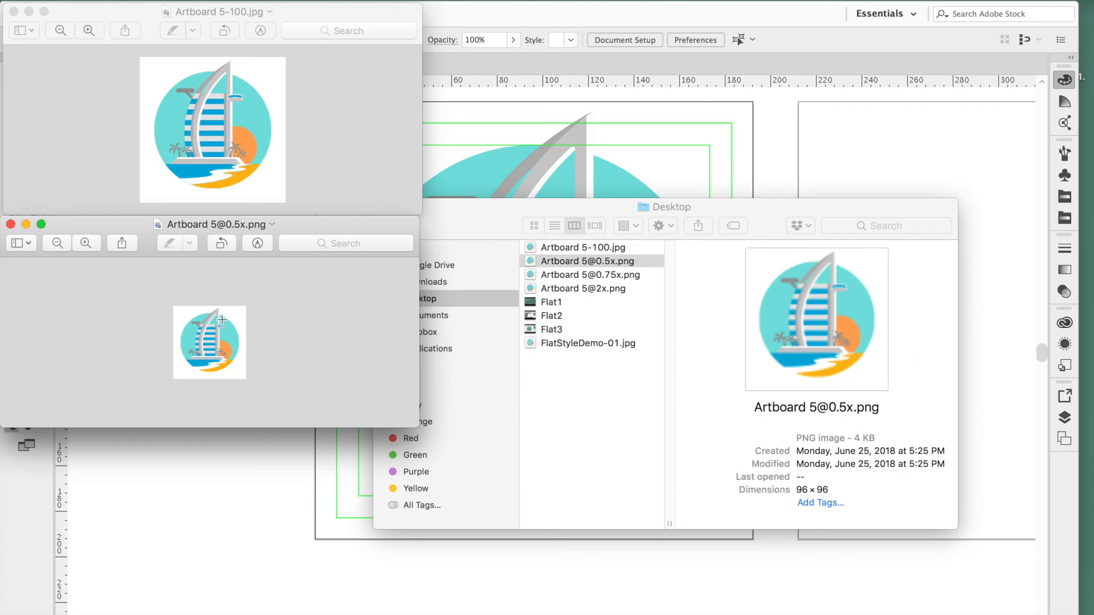
click(610, 277)
double_click(610, 278)
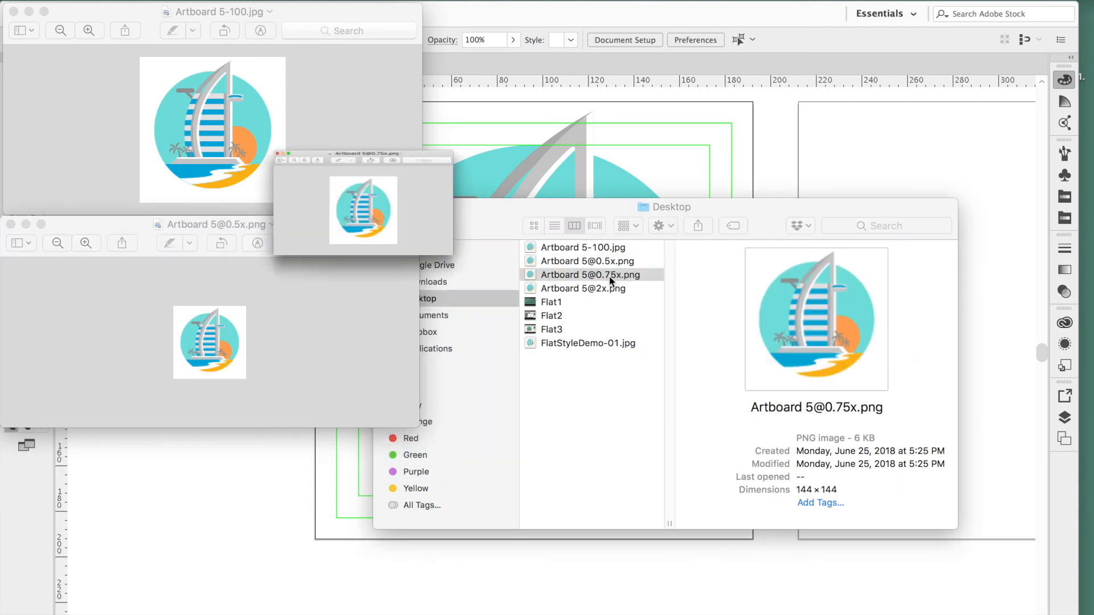
- Arrange the JPG, 0.75x and 0.5x preview windows so all three are visible, and compare the icon's legibility at each size
drag(328, 45, 704, 20)
drag(542, 24, 556, 53)
drag(383, 225, 575, 225)
drag(395, 6, 414, 33)
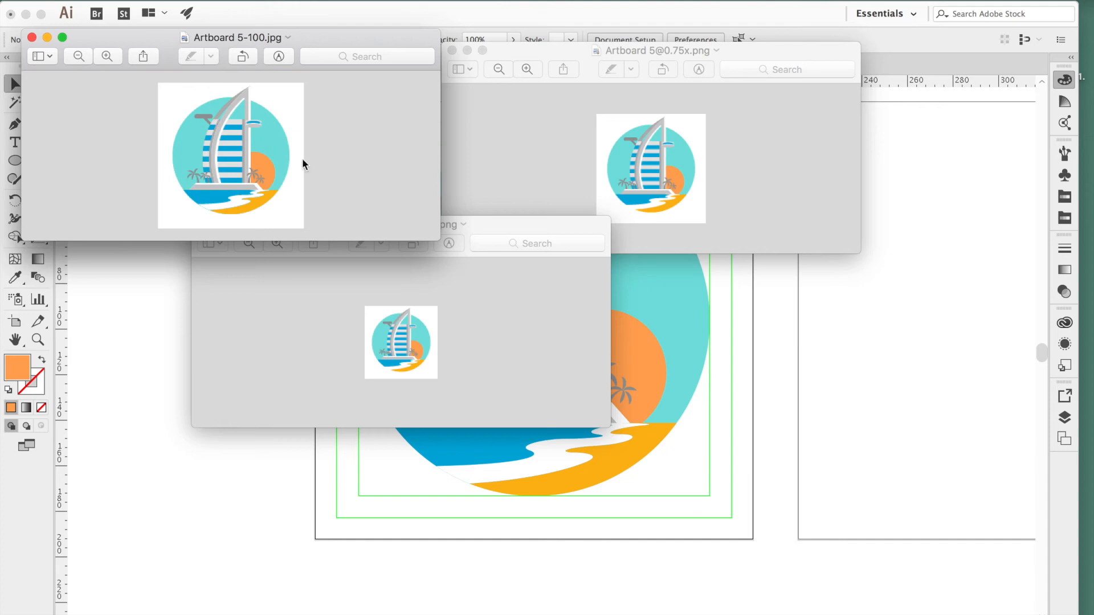
drag(542, 224, 541, 252)
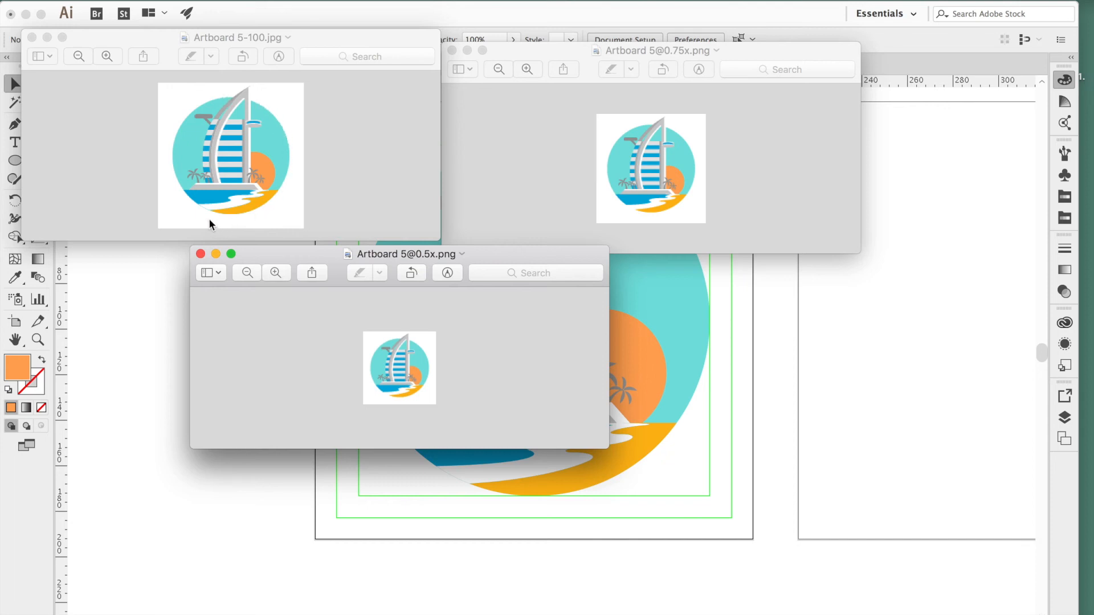
drag(558, 48, 561, 39)
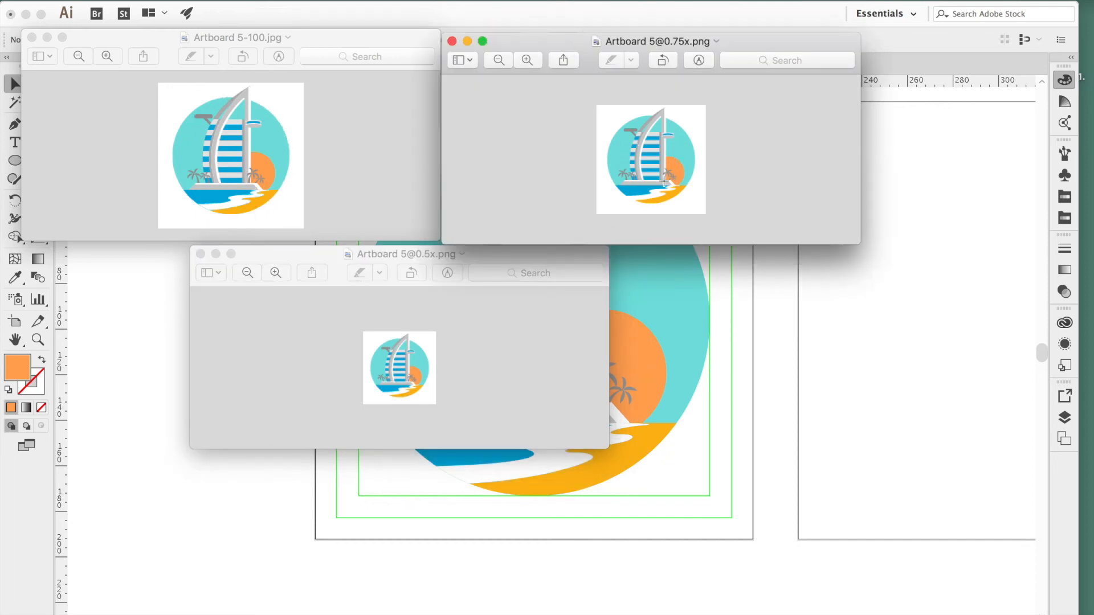
drag(428, 261, 496, 245)
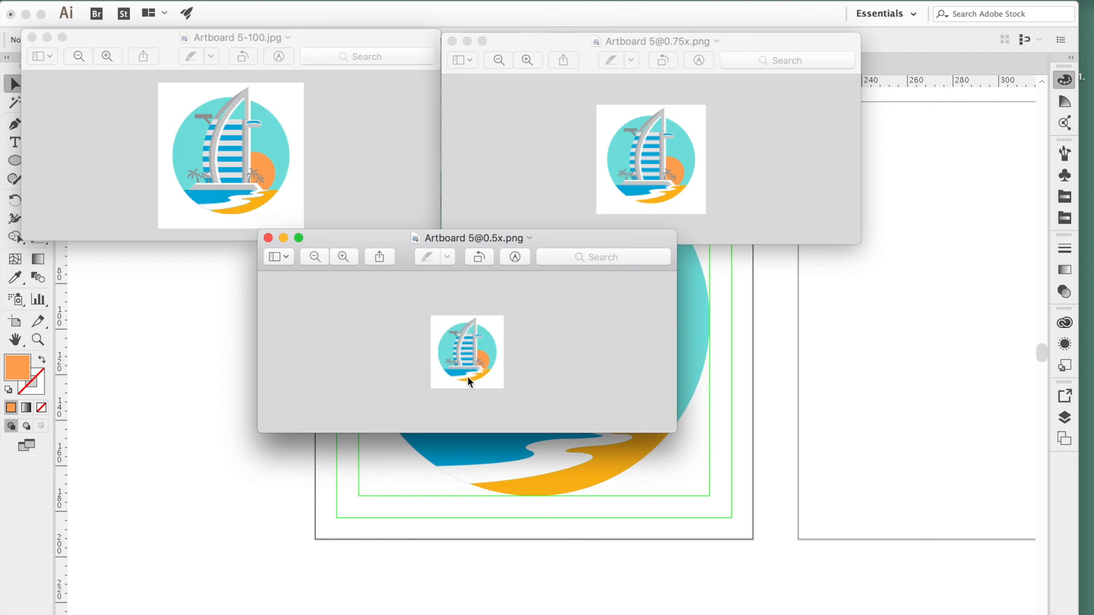
click(278, 146)
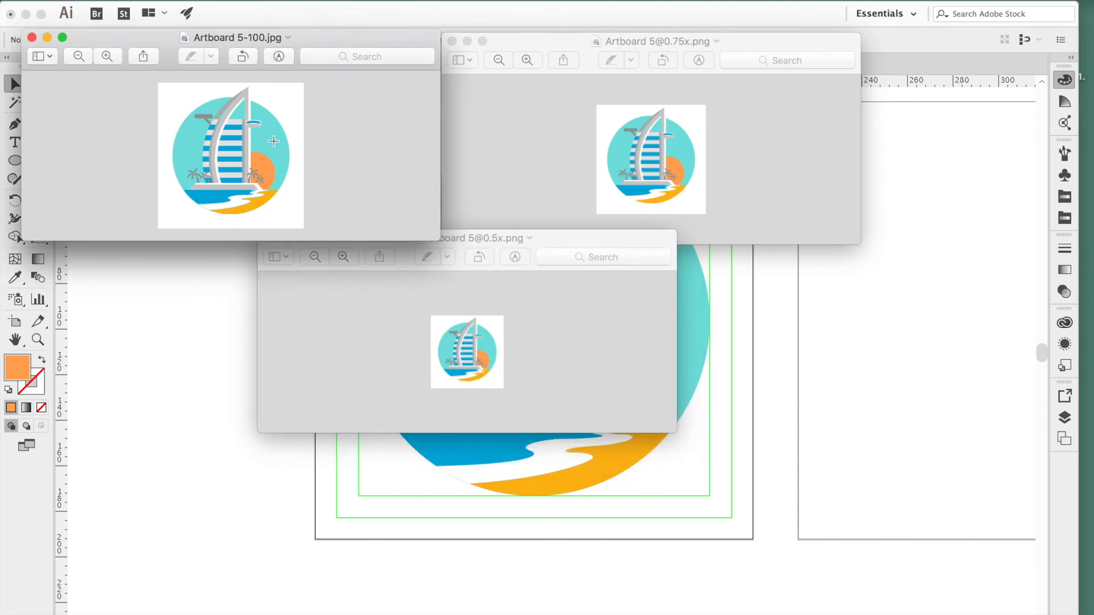
click(757, 171)
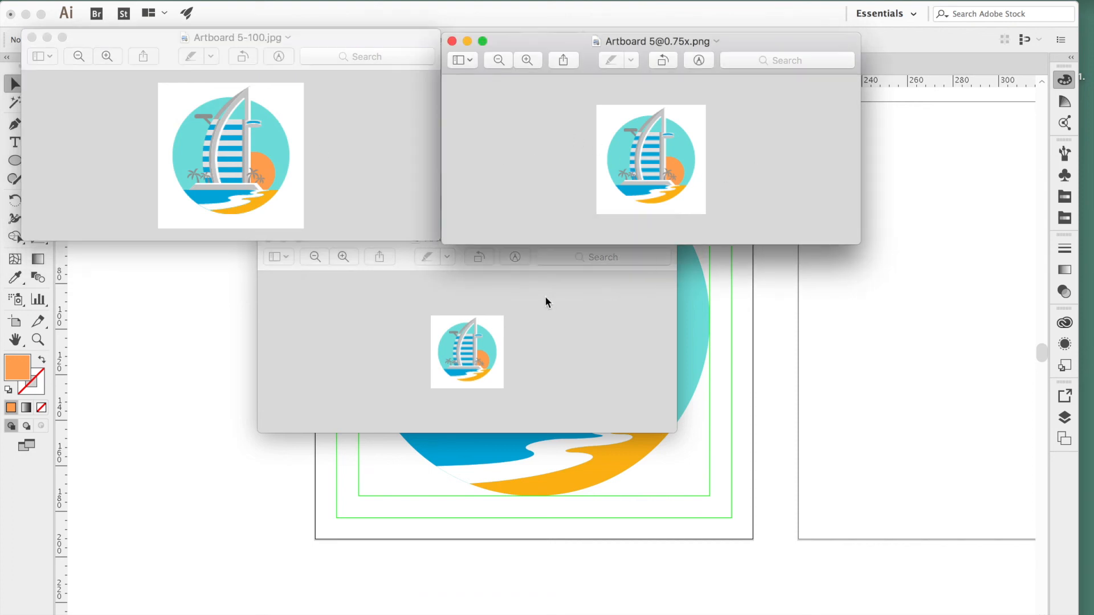
click(534, 266)
drag(539, 242, 545, 254)
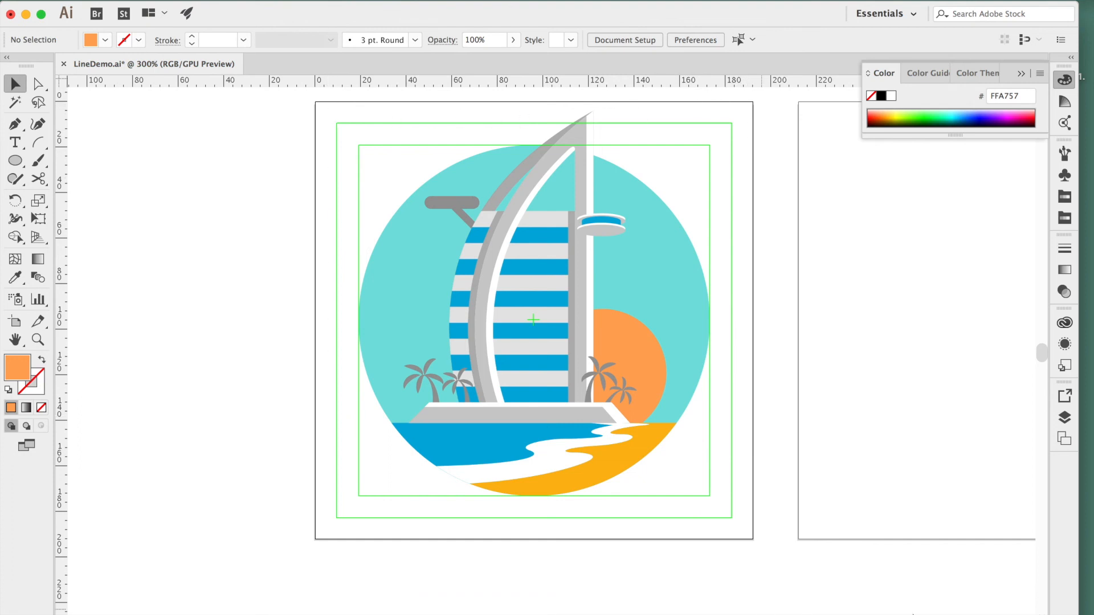
- Return to the Illustrator artwork, show the Templates layer and set the sketch image's opacity to 47%
click(1065, 419)
click(967, 391)
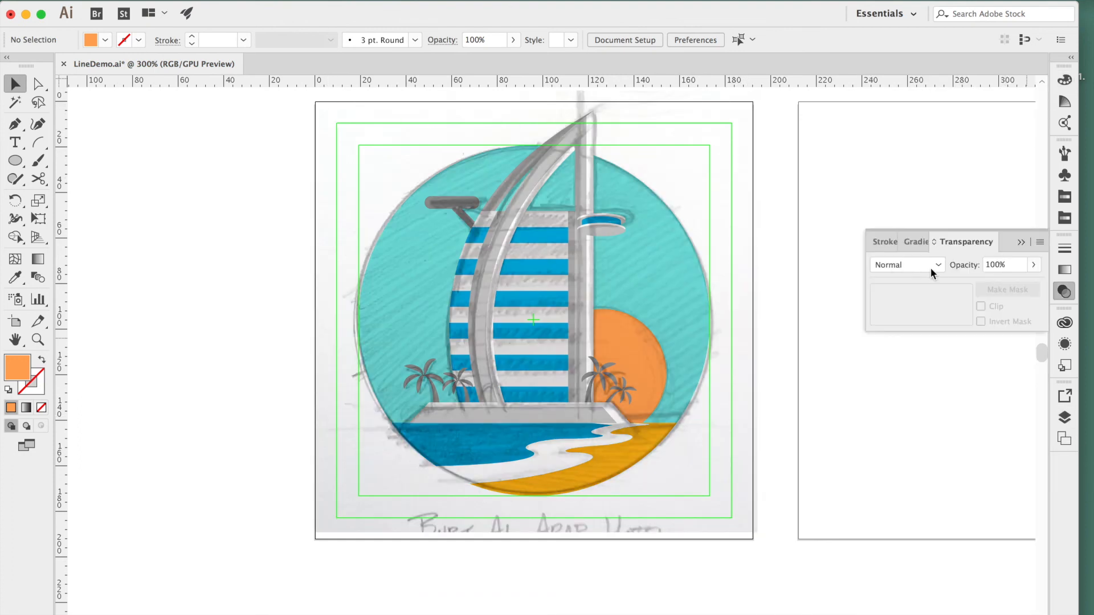
click(1066, 417)
click(1065, 291)
click(709, 268)
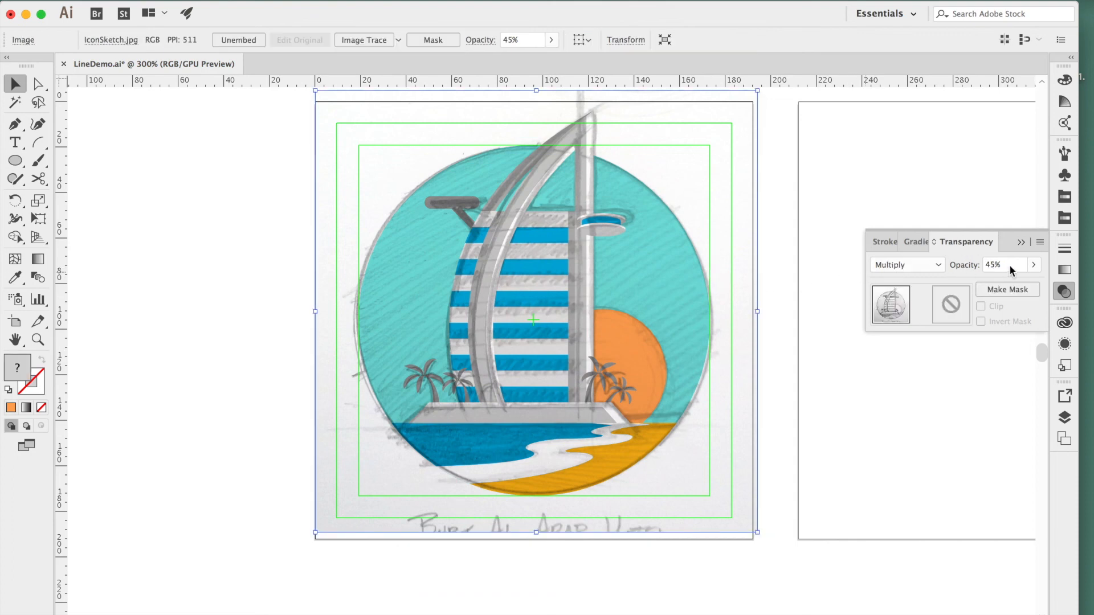
click(1033, 265)
mouse_move(1001, 283)
mouse_down()
mouse_move(1012, 284)
mouse_move(1001, 287)
mouse_up()
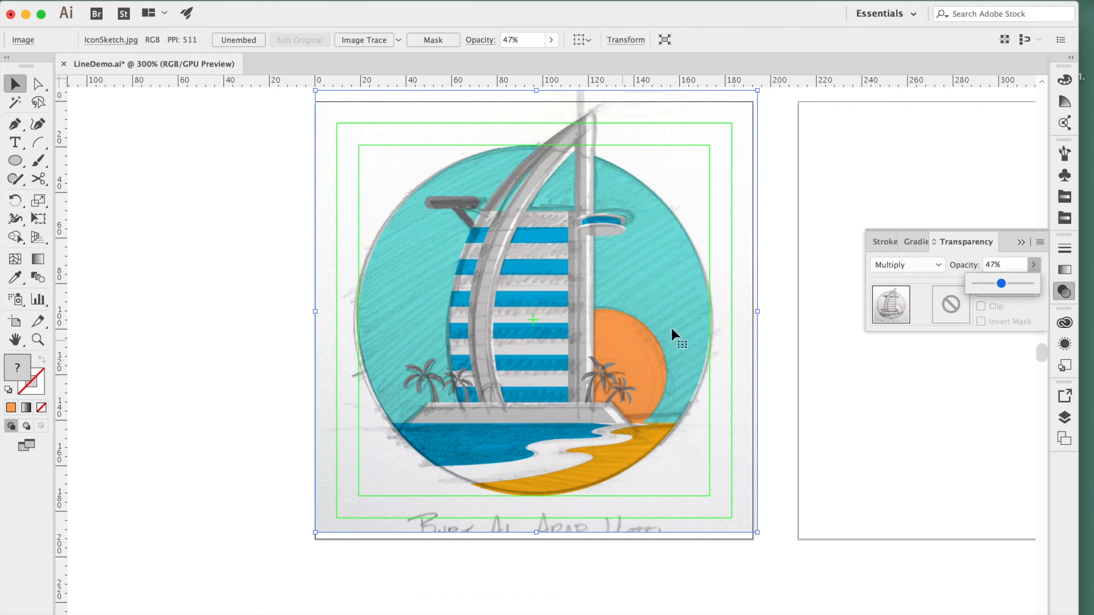
- Lock the Templates layer and make the Background layer active
click(1066, 418)
click(894, 392)
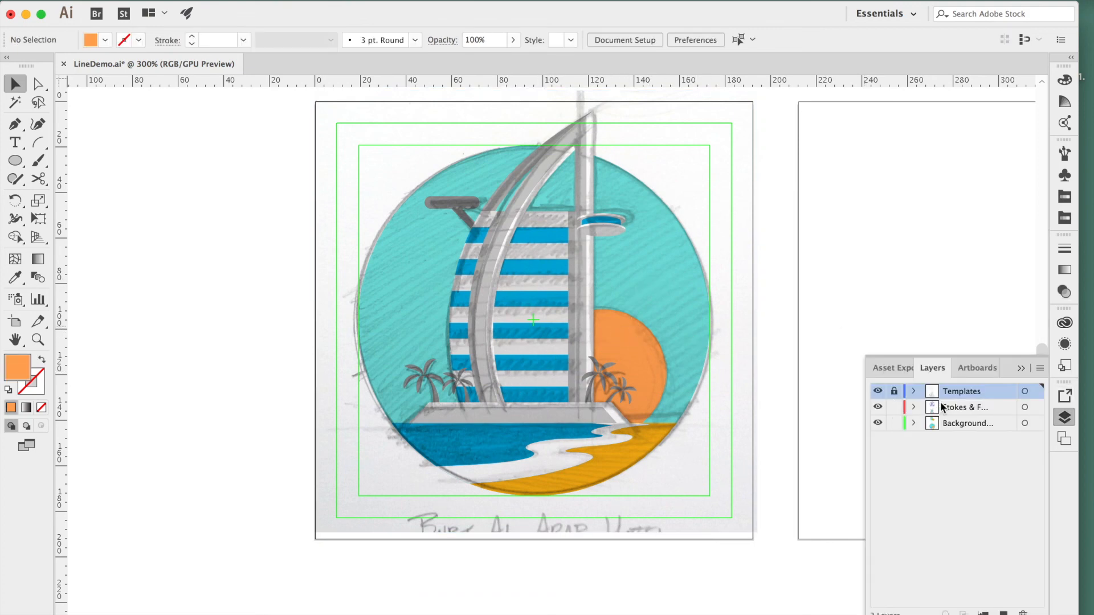
click(980, 408)
click(947, 424)
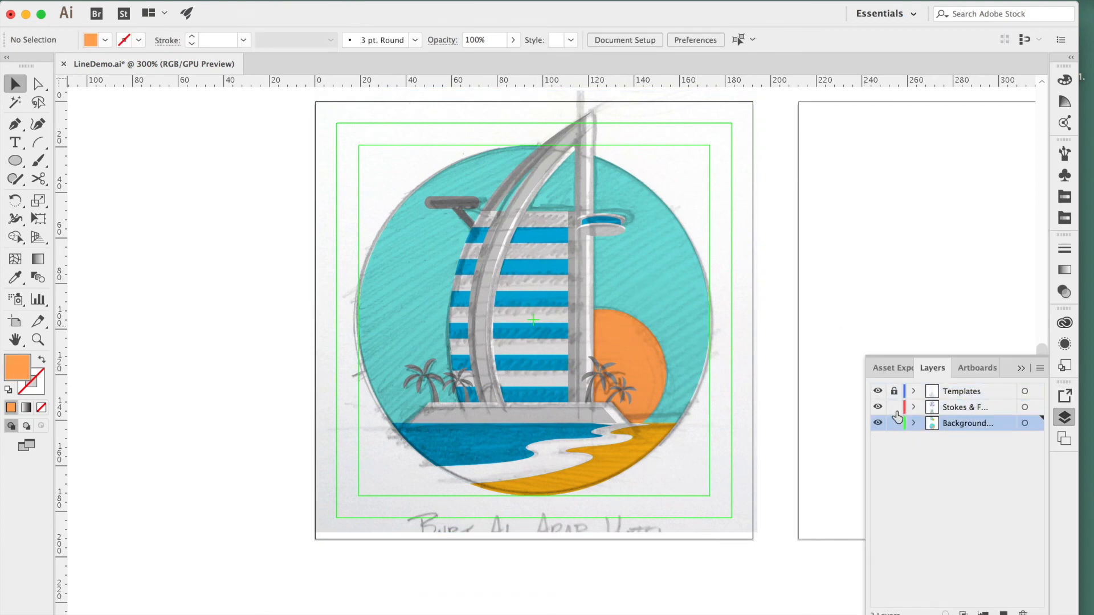
- Toggle the strokes and fills layer off and back on to inspect the background shapes, and hide the Templates layer
click(878, 407)
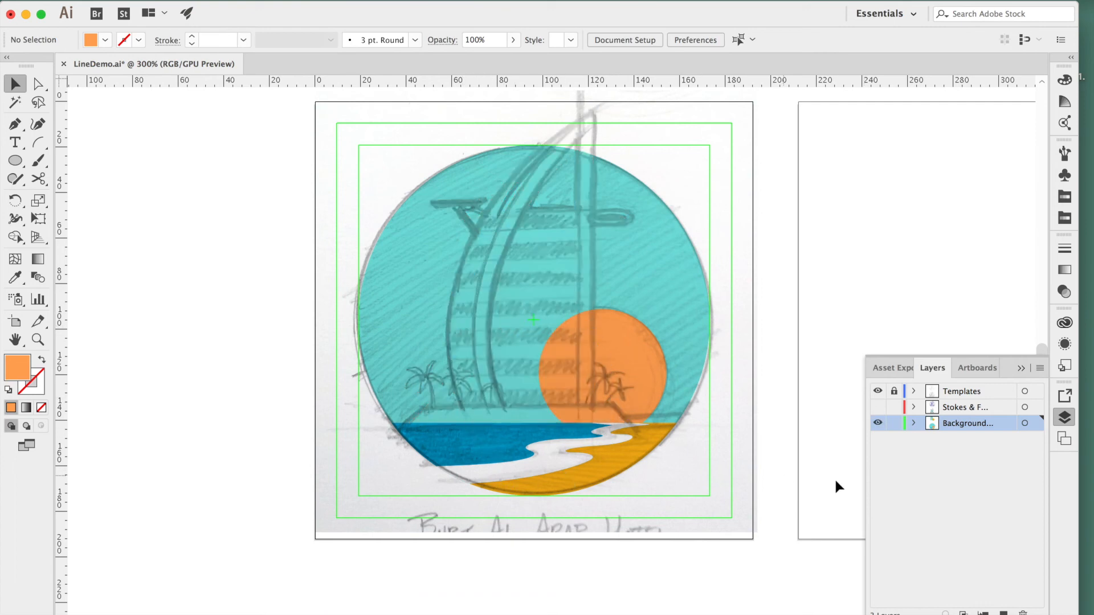
click(879, 407)
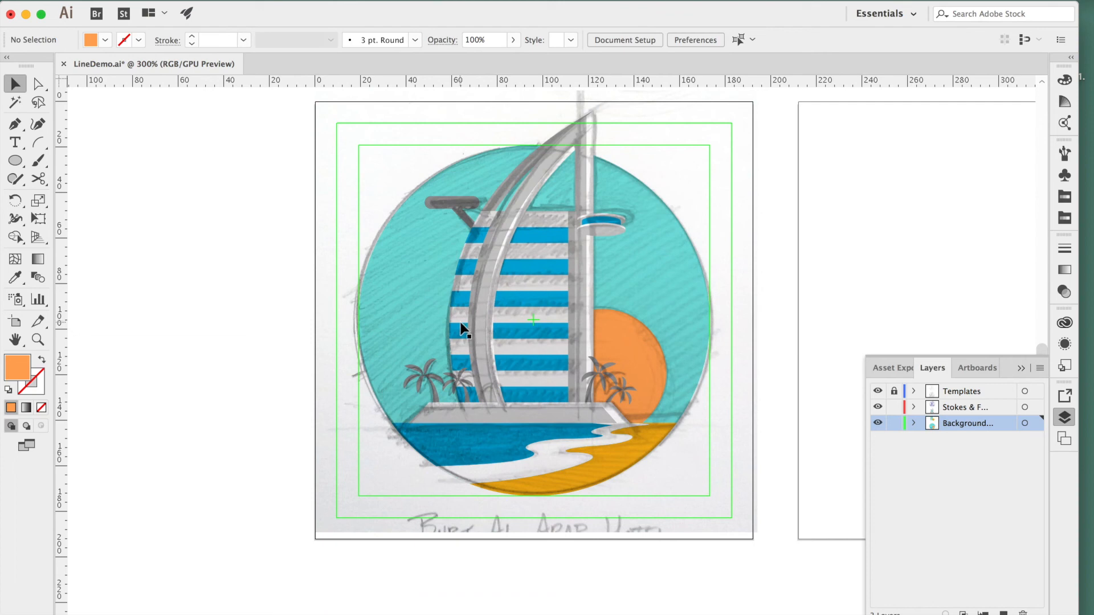
click(877, 391)
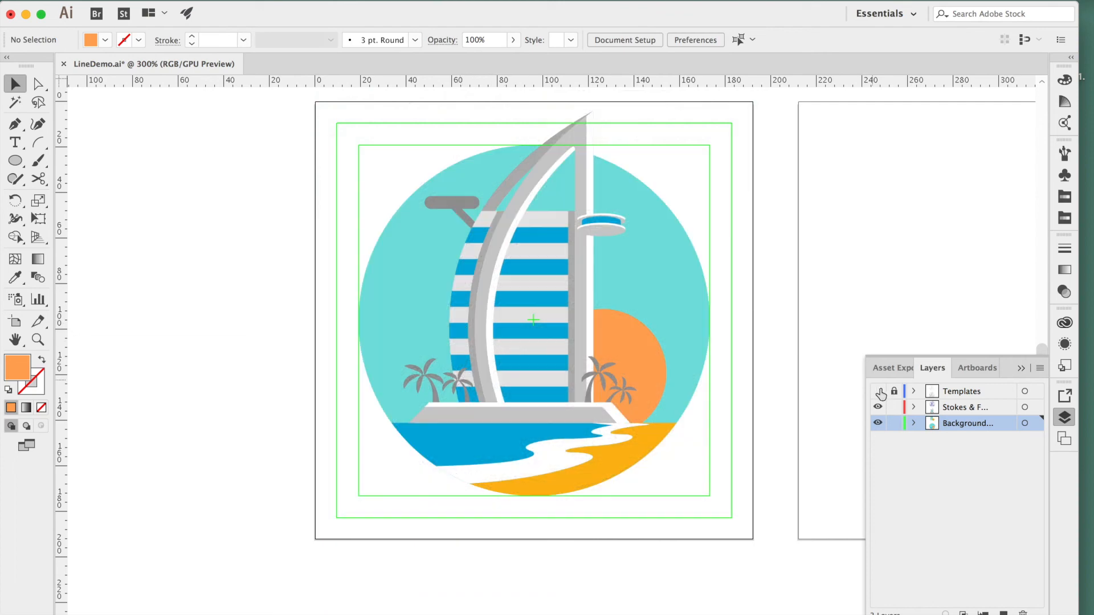